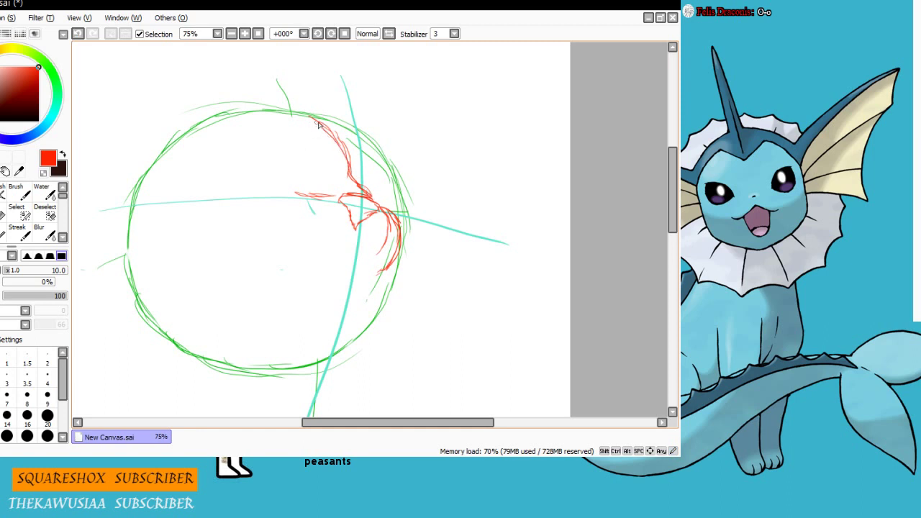
# Sketch the back of the head along the green circle, plus the mouth line and lower jaw, in red
pyautogui.moveTo(317, 124)
pyautogui.mouseDown()
pyautogui.moveTo(130, 209)
pyautogui.moveTo(127, 266)
pyautogui.mouseUp()
pyautogui.moveTo(319, 265); pyautogui.dragTo(245, 252)
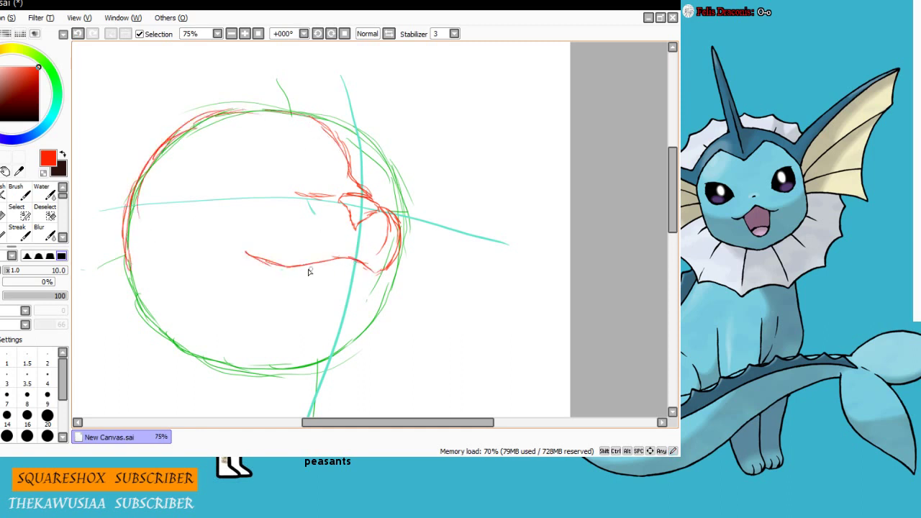
pyautogui.moveTo(371, 269); pyautogui.dragTo(324, 313)
pyautogui.moveTo(370, 274)
pyautogui.mouseDown()
pyautogui.moveTo(307, 311)
pyautogui.moveTo(252, 310)
pyautogui.moveTo(193, 348)
pyautogui.mouseUp()
# Sketch long pointed fur tufts hanging from the lower back of the head toward the neck
pyautogui.moveTo(213, 297); pyautogui.dragTo(138, 383)
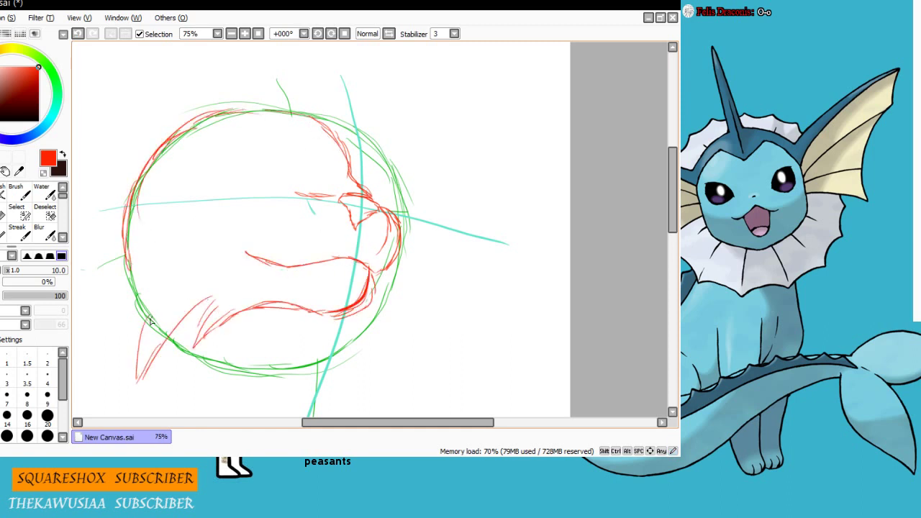
pyautogui.moveTo(149, 311); pyautogui.dragTo(137, 383)
pyautogui.moveTo(133, 302); pyautogui.dragTo(116, 384)
# Erase the old nose and the stray line beside it, and redraw a smaller nose at the muzzle tip
pyautogui.press('e')
pyautogui.moveTo(358, 202); pyautogui.dragTo(353, 226)
pyautogui.moveTo(334, 196); pyautogui.dragTo(297, 194)
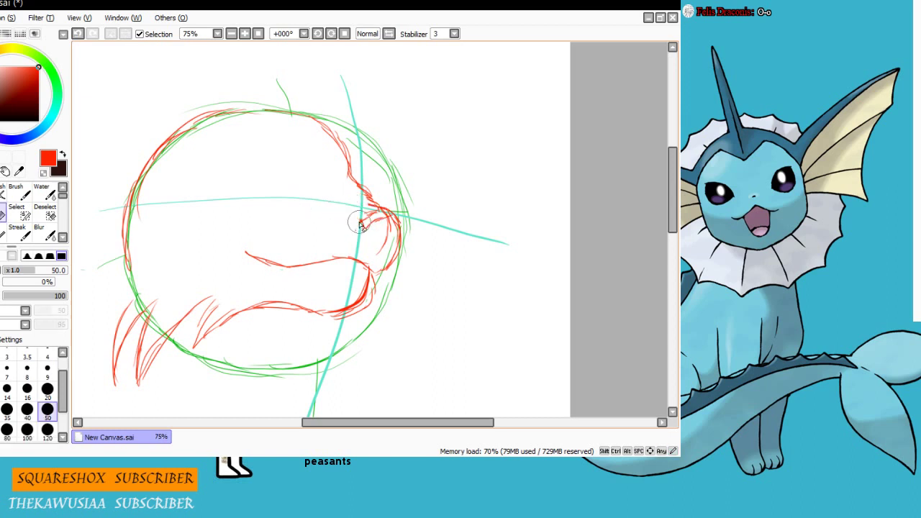
pyautogui.press('n')
pyautogui.moveTo(352, 209)
pyautogui.mouseDown()
pyautogui.moveTo(377, 213)
pyautogui.moveTo(360, 215)
pyautogui.moveTo(387, 227)
pyautogui.moveTo(367, 216)
pyautogui.mouseUp()
pyautogui.press('e')
pyautogui.moveTo(353, 205)
pyautogui.mouseDown()
pyautogui.moveTo(358, 215)
pyautogui.moveTo(389, 214)
pyautogui.moveTo(360, 210)
pyautogui.moveTo(380, 230)
pyautogui.mouseUp()
pyautogui.press('n')
pyautogui.moveTo(357, 208); pyautogui.dragTo(379, 206)
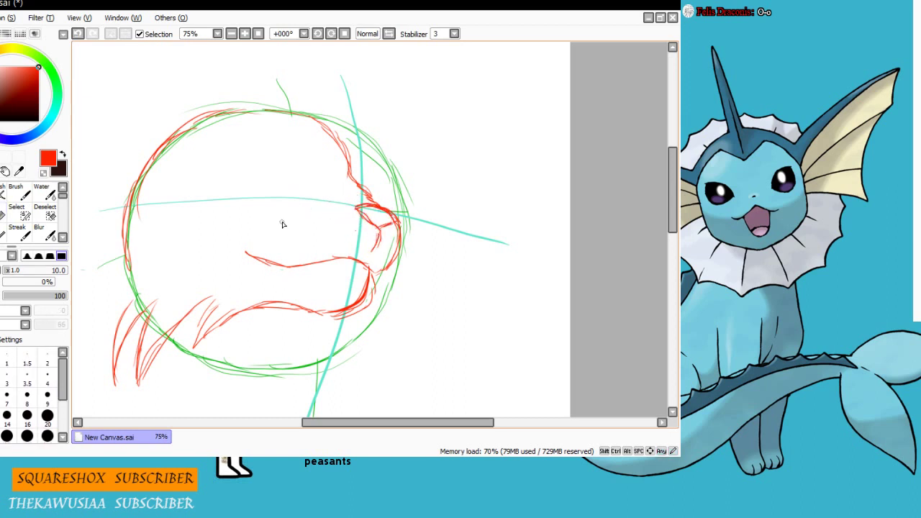
pyautogui.moveTo(205, 148); pyautogui.dragTo(188, 165)
pyautogui.moveTo(189, 165); pyautogui.dragTo(255, 185)
pyautogui.hotkey('ctrl', 'z')
pyautogui.hotkey('ctrl', 'z')
pyautogui.moveTo(254, 140); pyautogui.dragTo(200, 158)
pyautogui.moveTo(200, 159)
pyautogui.mouseDown()
pyautogui.moveTo(220, 171)
pyautogui.moveTo(261, 166)
pyautogui.mouseUp()
pyautogui.moveTo(246, 138); pyautogui.dragTo(261, 169)
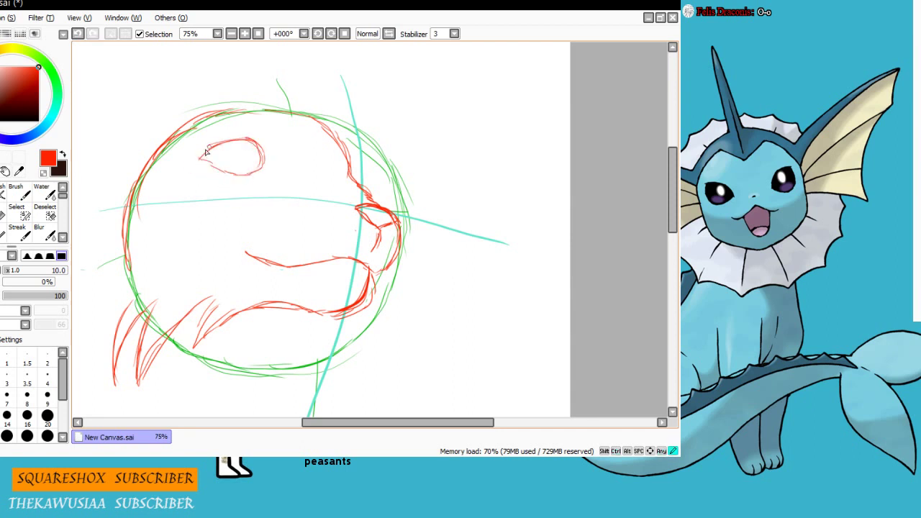
pyautogui.hotkey('ctrl', 'z')
pyautogui.hotkey('ctrl', 'z')
pyautogui.hotkey('ctrl', 'z')
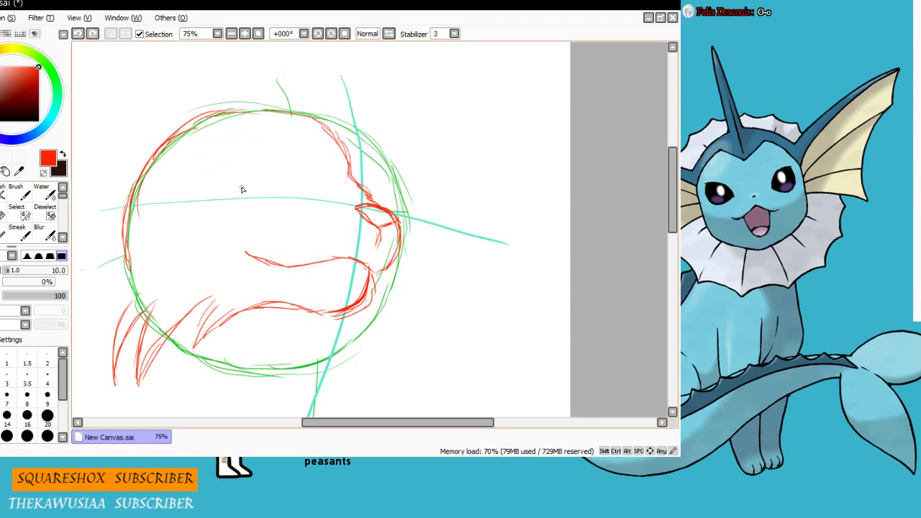
# Reinforce the skull outline from forehead to nape and erase the stray strokes inside it
pyautogui.moveTo(291, 114); pyautogui.dragTo(148, 156)
pyautogui.moveTo(131, 201)
pyautogui.mouseDown()
pyautogui.moveTo(125, 269)
pyautogui.moveTo(136, 305)
pyautogui.mouseUp()
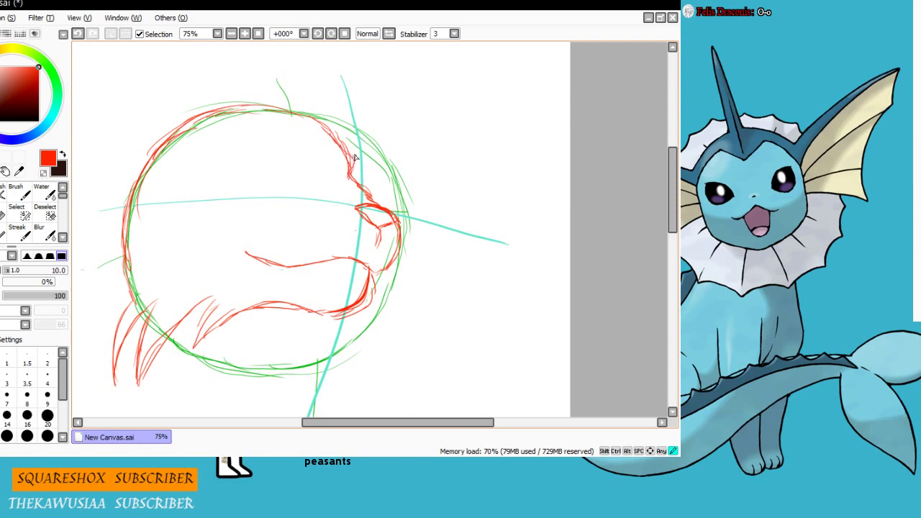
pyautogui.press('e')
pyautogui.moveTo(335, 149)
pyautogui.mouseDown()
pyautogui.moveTo(360, 171)
pyautogui.moveTo(298, 111)
pyautogui.moveTo(183, 115)
pyautogui.mouseUp()
pyautogui.press('n')
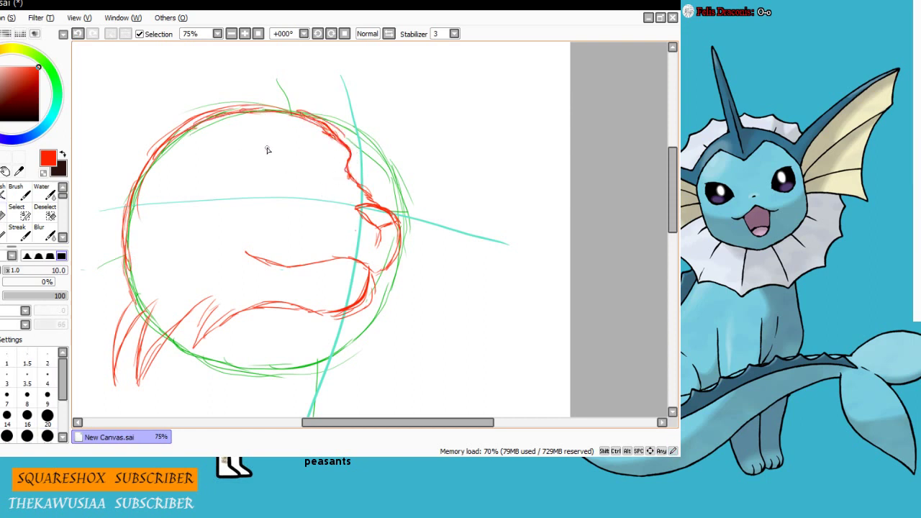
# Sketch an almond-shaped eye below the forehead and add a fur tuft at the nape, erasing the overlapping outline
pyautogui.moveTo(267, 150)
pyautogui.mouseDown()
pyautogui.moveTo(208, 165)
pyautogui.moveTo(276, 157)
pyautogui.moveTo(249, 142)
pyautogui.moveTo(261, 178)
pyautogui.mouseUp()
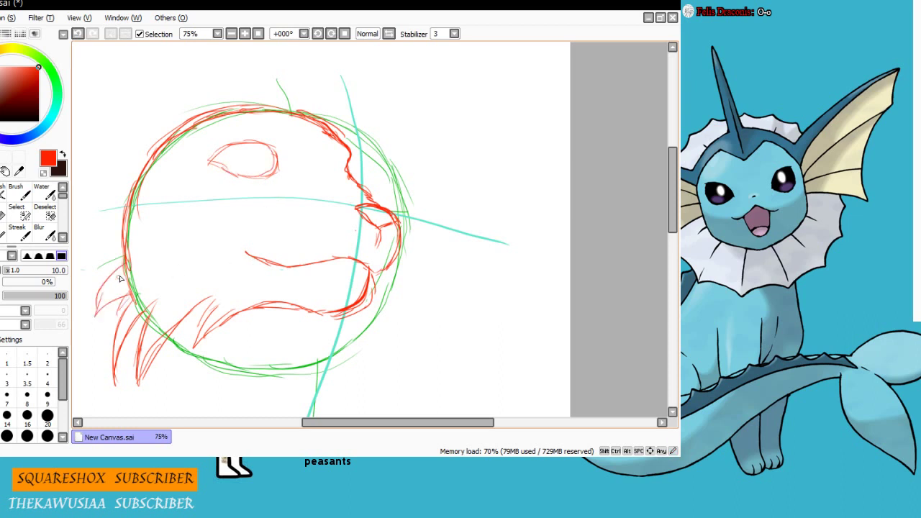
pyautogui.moveTo(125, 266); pyautogui.dragTo(96, 308)
pyautogui.scroll(1, 129, 269)
pyautogui.scroll(-1, 129, 269)
pyautogui.press('e')
pyautogui.moveTo(127, 272); pyautogui.dragTo(132, 289)
pyautogui.press('n')
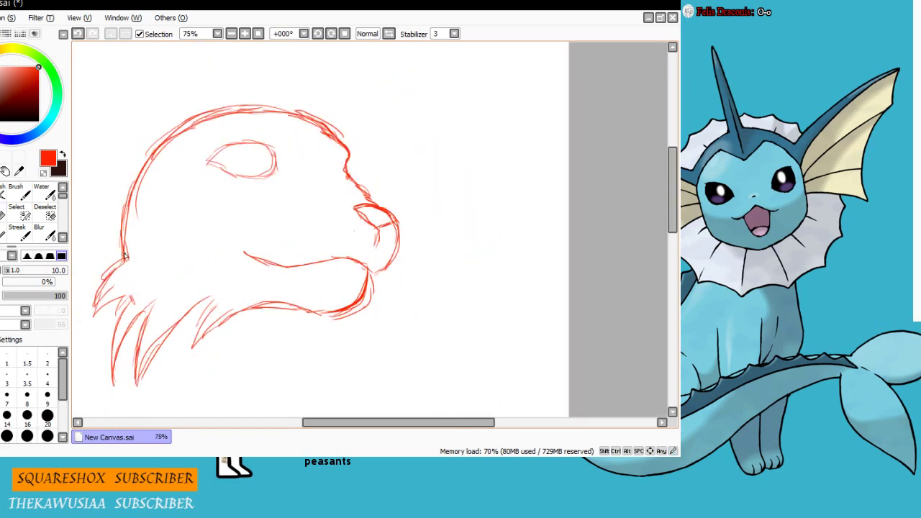
pyautogui.moveTo(149, 161); pyautogui.dragTo(105, 252)
pyautogui.moveTo(105, 251)
pyautogui.mouseDown()
pyautogui.moveTo(131, 247)
pyautogui.moveTo(94, 255)
pyautogui.mouseUp()
pyautogui.hotkey('ctrl', 'z')
pyautogui.hotkey('ctrl', 'z')
# Replace the smooth back of the head with jagged fur tufts from the nape up to the crown
pyautogui.moveTo(130, 222)
pyautogui.mouseDown()
pyautogui.moveTo(95, 279)
pyautogui.moveTo(127, 243)
pyautogui.moveTo(138, 184)
pyautogui.moveTo(98, 236)
pyautogui.mouseUp()
pyautogui.press('e')
pyautogui.press('n')
pyautogui.moveTo(150, 151)
pyautogui.mouseDown()
pyautogui.moveTo(106, 205)
pyautogui.moveTo(167, 138)
pyautogui.moveTo(161, 131)
pyautogui.mouseUp()
pyautogui.press('e')
pyautogui.press('n')
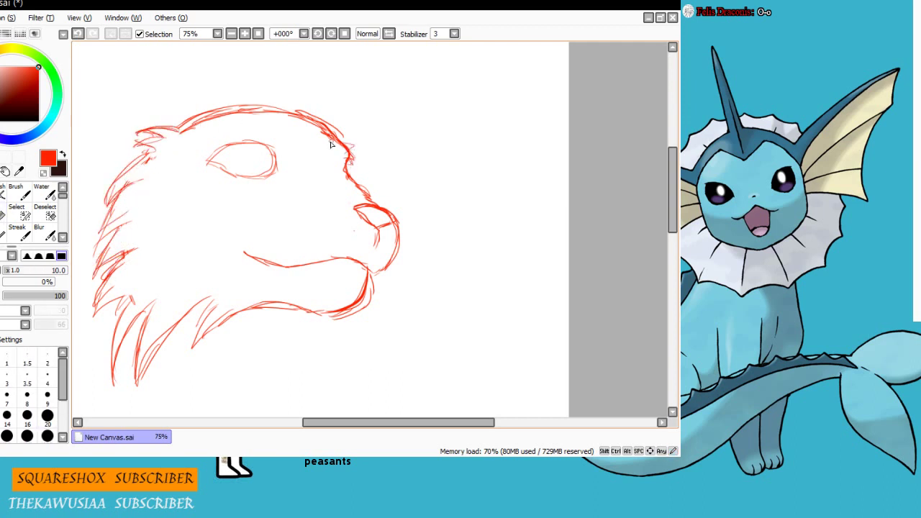
# Add small fur tufts at the brow and draw a round pupil in the eye, cleaning up stray lines
pyautogui.press('e')
pyautogui.press('n')
pyautogui.press('e')
pyautogui.moveTo(172, 149); pyautogui.dragTo(184, 138)
pyautogui.press('n')
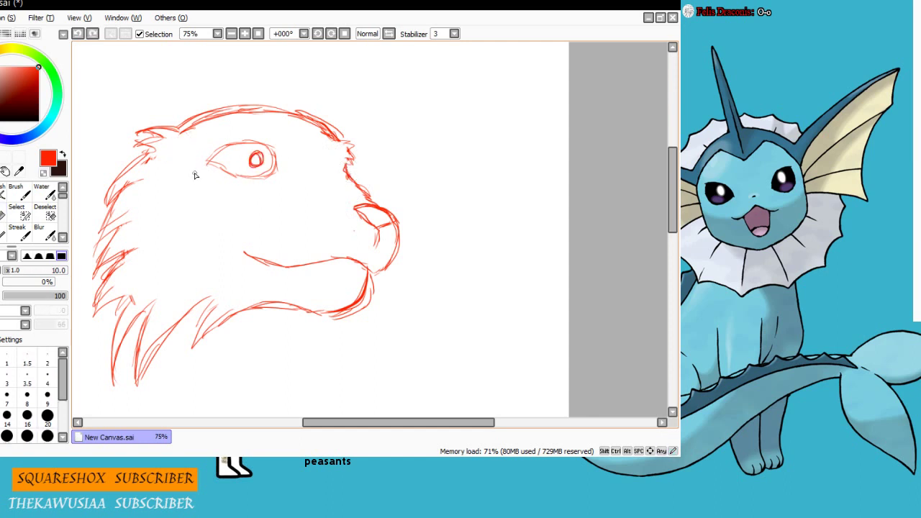
# Sketch more long fur strands below the jaw and a curved throat line running down from the chin
pyautogui.moveTo(302, 310); pyautogui.dragTo(236, 365)
pyautogui.moveTo(272, 327); pyautogui.dragTo(221, 405)
pyautogui.press('Left')
pyautogui.moveTo(244, 308); pyautogui.dragTo(231, 416)
pyautogui.moveTo(291, 308); pyautogui.dragTo(240, 400)
pyautogui.moveTo(367, 315); pyautogui.dragTo(323, 417)
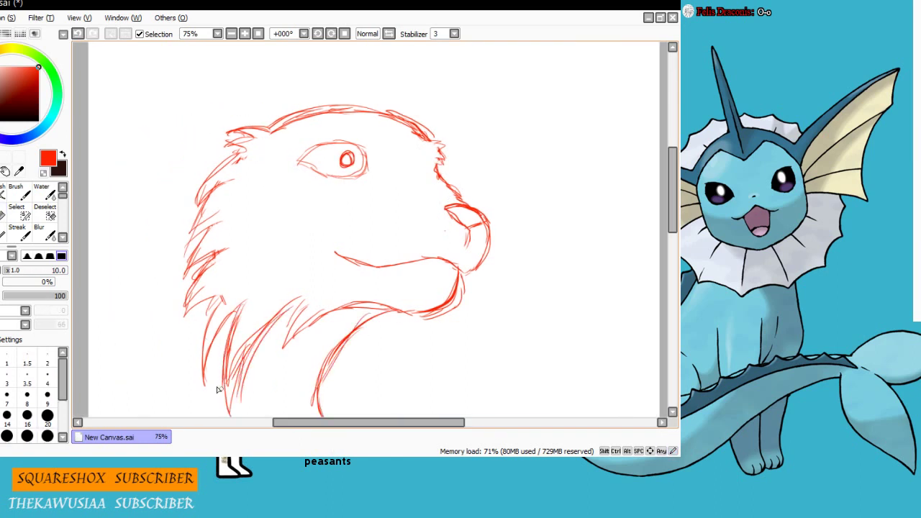
# Add an outer layer of long mane spikes sweeping backward behind the neck and head
pyautogui.moveTo(188, 298); pyautogui.dragTo(128, 403)
pyautogui.moveTo(200, 337); pyautogui.dragTo(150, 381)
pyautogui.moveTo(189, 306); pyautogui.dragTo(141, 389)
pyautogui.moveTo(184, 249)
pyautogui.mouseDown()
pyautogui.moveTo(130, 308)
pyautogui.moveTo(195, 275)
pyautogui.mouseUp()
pyautogui.moveTo(202, 191)
pyautogui.mouseDown()
pyautogui.moveTo(173, 230)
pyautogui.moveTo(129, 247)
pyautogui.mouseUp()
# Sketch a tall pointed near ear rising from the back of the crown, reworking its front and back edges
pyautogui.moveTo(236, 148)
pyautogui.mouseDown()
pyautogui.moveTo(135, 215)
pyautogui.moveTo(200, 188)
pyautogui.moveTo(180, 62)
pyautogui.mouseUp()
pyautogui.hotkey('ctrl', 'z')
pyautogui.moveTo(669, 195); pyautogui.dragTo(667, 180)
pyautogui.moveTo(243, 198); pyautogui.dragTo(141, 100)
pyautogui.moveTo(141, 102)
pyautogui.mouseDown()
pyautogui.moveTo(139, 137)
pyautogui.moveTo(200, 288)
pyautogui.moveTo(159, 236)
pyautogui.mouseUp()
pyautogui.moveTo(142, 107); pyautogui.dragTo(206, 184)
pyautogui.hotkey('ctrl', 'z')
pyautogui.press('e')
pyautogui.moveTo(152, 133); pyautogui.dragTo(208, 193)
pyautogui.press('n')
pyautogui.moveTo(143, 106); pyautogui.dragTo(232, 196)
pyautogui.moveTo(139, 157); pyautogui.dragTo(159, 242)
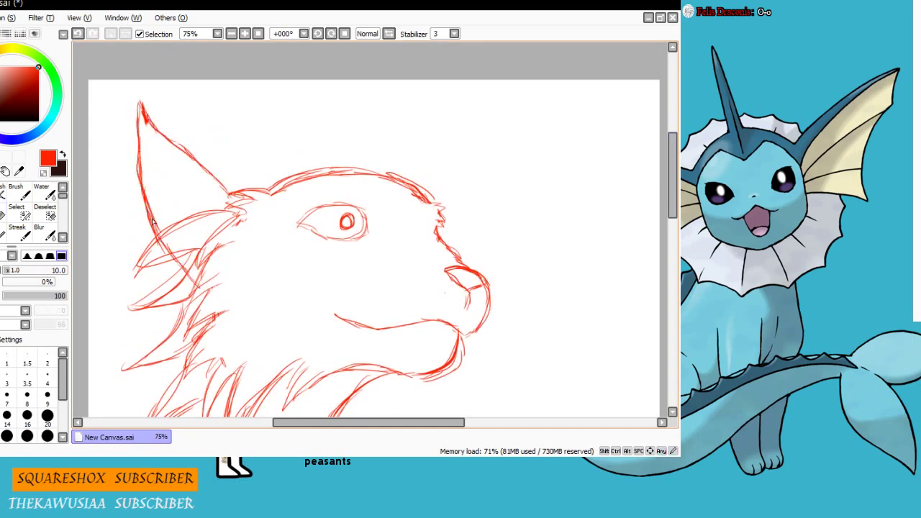
# Join the ear's back edge to the head with a curved base and erase the fur strokes crossing the ear
pyautogui.moveTo(145, 203); pyautogui.dragTo(195, 268)
pyautogui.moveTo(164, 255); pyautogui.dragTo(199, 272)
pyautogui.press('e')
pyautogui.moveTo(219, 216)
pyautogui.mouseDown()
pyautogui.moveTo(187, 246)
pyautogui.moveTo(171, 234)
pyautogui.mouseUp()
pyautogui.press('n')
# Draw the inner rim and fur tufts inside the near ear, and extend its tip slightly upward
pyautogui.moveTo(142, 119); pyautogui.dragTo(215, 204)
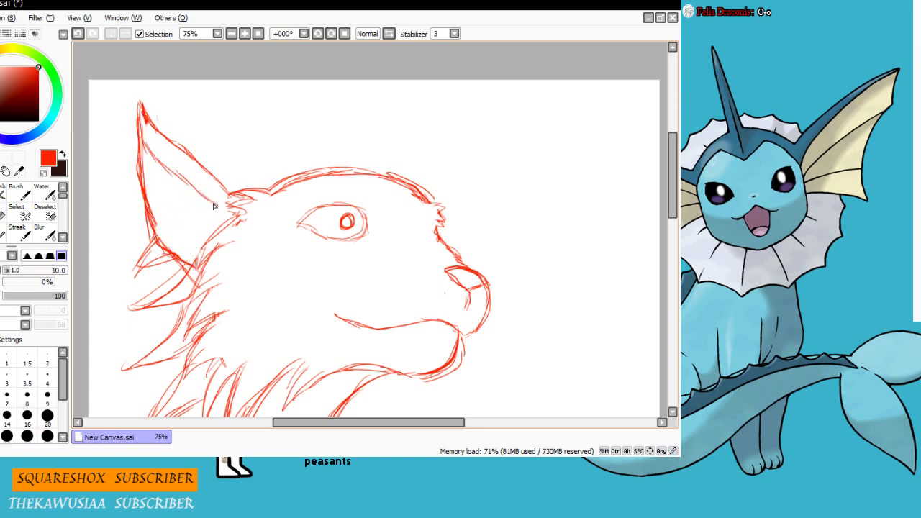
pyautogui.moveTo(184, 172); pyautogui.dragTo(218, 232)
pyautogui.press('e')
pyautogui.press('n')
pyautogui.hotkey('ctrl', 'z')
pyautogui.moveTo(207, 197)
pyautogui.mouseDown()
pyautogui.moveTo(175, 214)
pyautogui.moveTo(192, 263)
pyautogui.mouseUp()
pyautogui.moveTo(152, 119); pyautogui.dragTo(141, 80)
pyautogui.moveTo(136, 86); pyautogui.dragTo(139, 105)
pyautogui.moveTo(369, 424); pyautogui.dragTo(384, 424)
pyautogui.moveTo(673, 176); pyautogui.dragTo(673, 187)
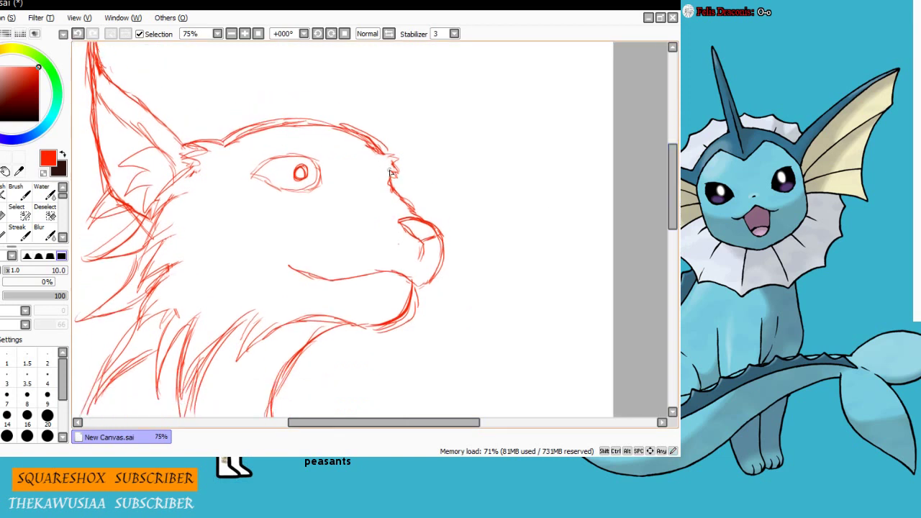
pyautogui.press('m')
pyautogui.moveTo(243, 146)
pyautogui.mouseDown()
pyautogui.moveTo(350, 209)
pyautogui.moveTo(341, 189)
pyautogui.moveTo(318, 185)
pyautogui.mouseUp()
pyautogui.hotkey('ctrl', 'd')
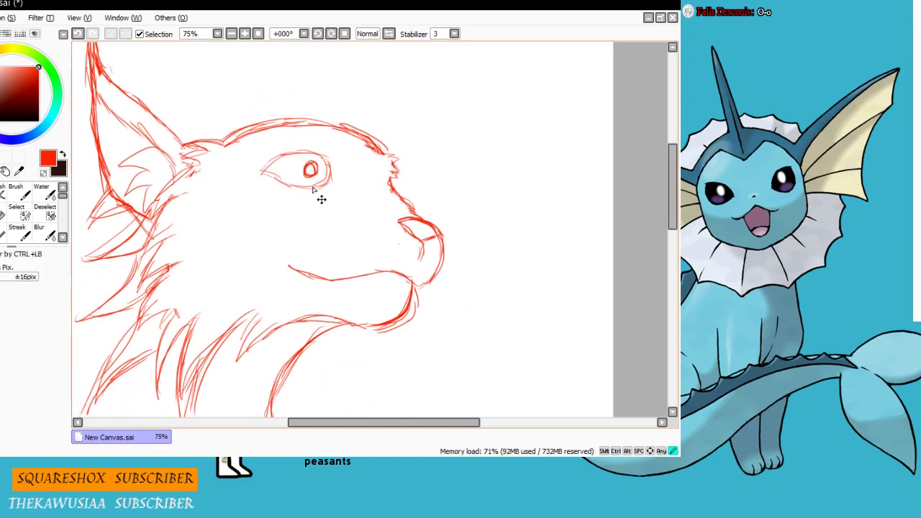
pyautogui.hotkey('ctrl', 'z')
pyautogui.hotkey('ctrl', 'd')
# Draw a smooth slope from the forehead to the nose and erase the tufted brow in front of it
pyautogui.click(16, 187)
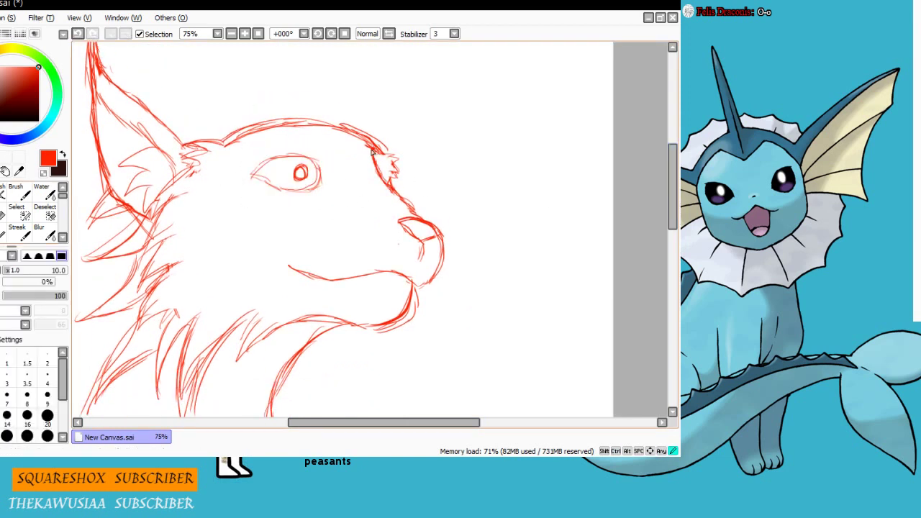
pyautogui.press('e')
pyautogui.moveTo(372, 150)
pyautogui.mouseDown()
pyautogui.moveTo(395, 185)
pyautogui.moveTo(396, 172)
pyautogui.moveTo(385, 176)
pyautogui.mouseUp()
pyautogui.press('n')
pyautogui.hotkey('ctrl', 'z')
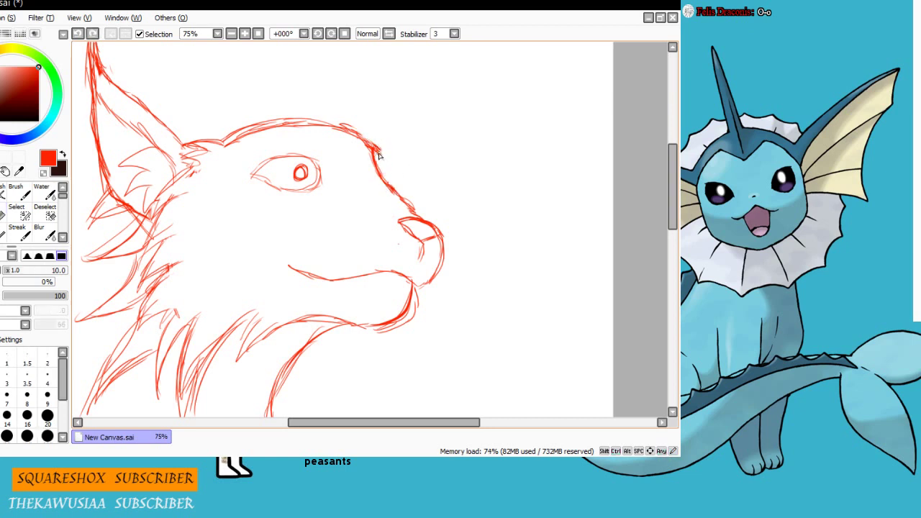
pyautogui.hotkey('ctrl', 'z')
pyautogui.moveTo(379, 149); pyautogui.dragTo(415, 215)
# Undo the last slope strokes and redraw the skull top, forehead and snout bridge as one smooth curve
pyautogui.hotkey('ctrl', 'z')
pyautogui.hotkey('ctrl', 'z')
pyautogui.hotkey('ctrl', 'z')
pyautogui.hotkey('ctrl', 'z')
pyautogui.moveTo(326, 126); pyautogui.dragTo(401, 200)
pyautogui.press('e')
pyautogui.press('n')
pyautogui.moveTo(389, 165)
pyautogui.mouseDown()
pyautogui.moveTo(328, 128)
pyautogui.moveTo(234, 136)
pyautogui.mouseUp()
pyautogui.moveTo(295, 127); pyautogui.dragTo(369, 160)
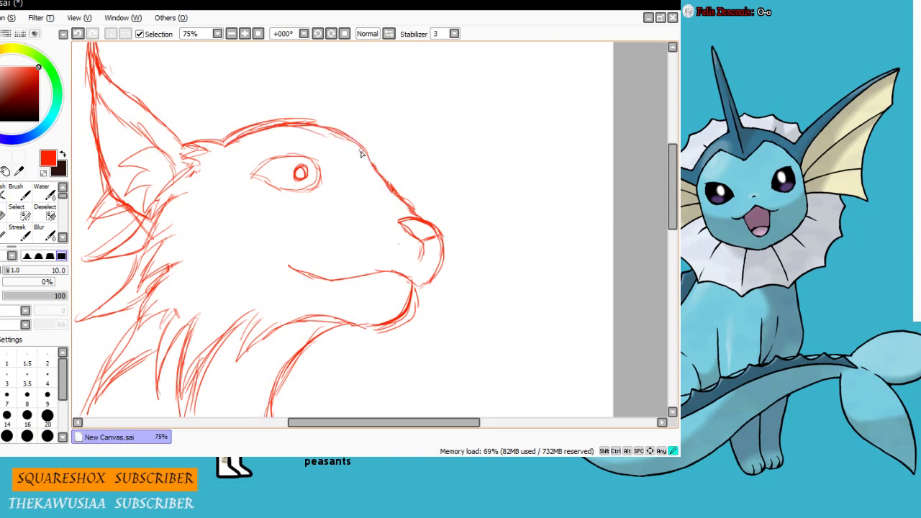
pyautogui.hotkey('ctrl', 'z')
pyautogui.hotkey('ctrl', 'z')
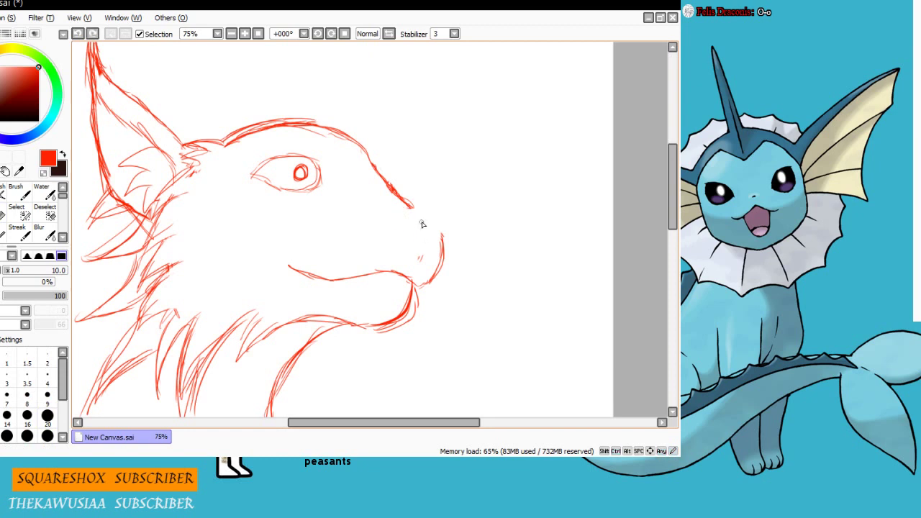
pyautogui.moveTo(436, 215); pyautogui.dragTo(404, 226)
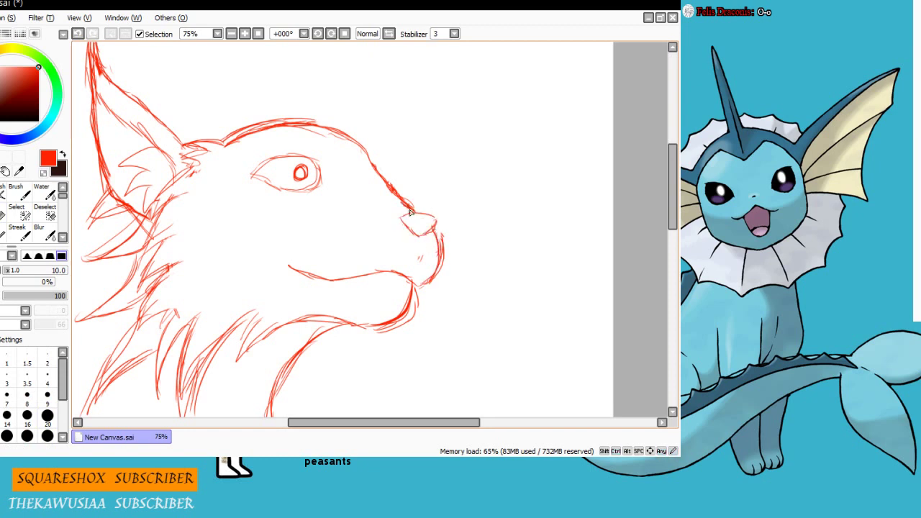
pyautogui.hotkey('ctrl', 'z')
pyautogui.hotkey('ctrl', 'z')
pyautogui.hotkey('ctrl', 'z')
pyautogui.hotkey('ctrl', 'z')
# Redraw the brow with a slight bump above the snout bridge and a small triangular nose at its end
pyautogui.press('e')
pyautogui.moveTo(434, 220)
pyautogui.mouseDown()
pyautogui.moveTo(420, 215)
pyautogui.moveTo(437, 219)
pyautogui.moveTo(442, 240)
pyautogui.moveTo(439, 214)
pyautogui.mouseUp()
pyautogui.press('e')
pyautogui.press('e')
pyautogui.press('e')
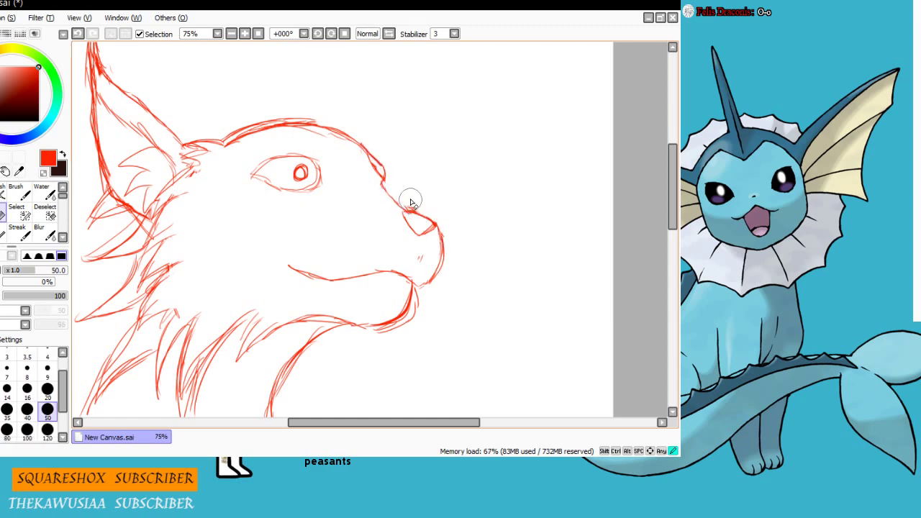
# Clean up the snout bridge and draw a new muzzle front, set further back, from the nose to the lip
pyautogui.moveTo(422, 249)
pyautogui.mouseDown()
pyautogui.moveTo(419, 285)
pyautogui.moveTo(440, 278)
pyautogui.moveTo(447, 239)
pyautogui.mouseUp()
pyautogui.hotkey('ctrl', 'z')
pyautogui.press('e')
pyautogui.press('e')
pyautogui.press('e')
pyautogui.press('e')
pyautogui.scroll(1, 438, 280)
pyautogui.press('e')
pyautogui.scroll(-1, 430, 280)
pyautogui.press('e')
pyautogui.hotkey('ctrl', 'z')
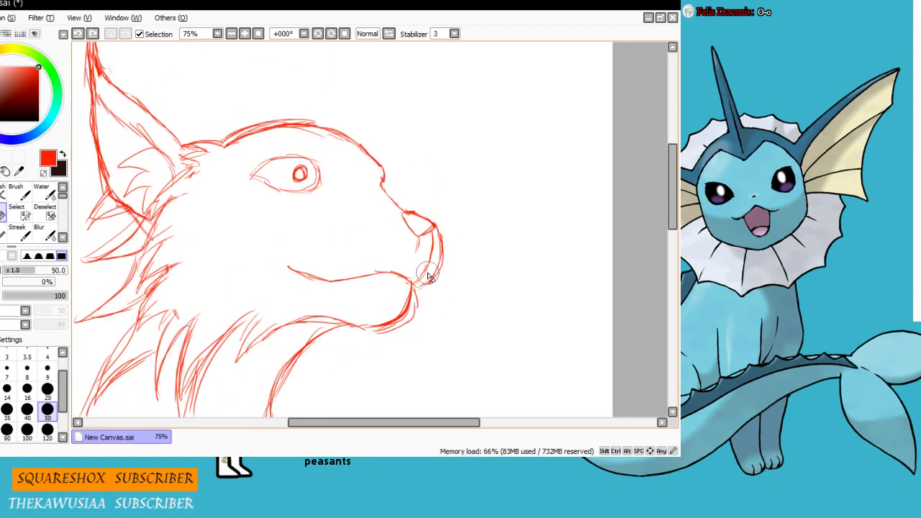
# Erase the old outer muzzle curve and the stray strokes in front of the chin
pyautogui.press('e')
pyautogui.press('e')
pyautogui.moveTo(432, 283); pyautogui.dragTo(446, 240)
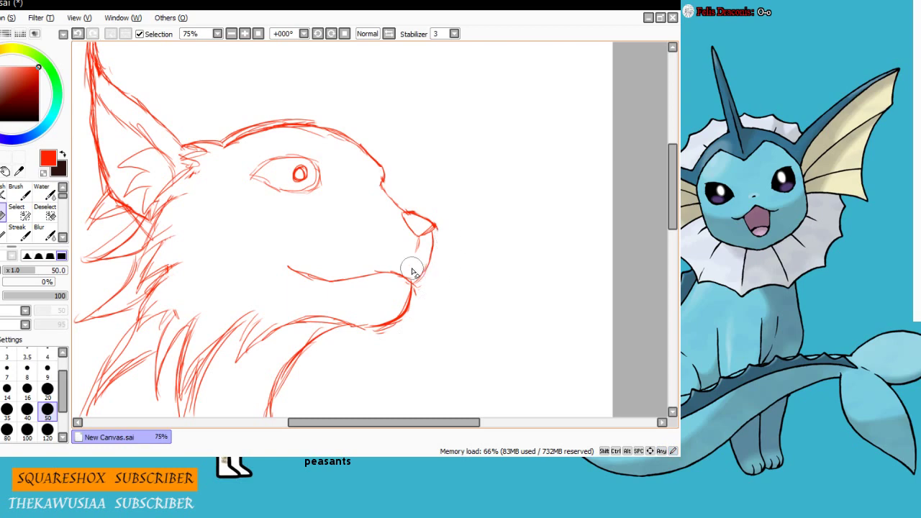
# Sketch the front edge of the far ear rising from the forehead, undoing the unwanted strokes
pyautogui.press('n')
pyautogui.scroll(3, 309, 209)
pyautogui.moveTo(299, 139)
pyautogui.mouseDown()
pyautogui.moveTo(329, 216)
pyautogui.moveTo(303, 140)
pyautogui.mouseUp()
pyautogui.hotkey('ctrl', 'z')
pyautogui.moveTo(323, 213)
pyautogui.mouseDown()
pyautogui.moveTo(303, 152)
pyautogui.moveTo(281, 218)
pyautogui.mouseUp()
pyautogui.hotkey('ctrl', 'z')
pyautogui.hotkey('ctrl', 'z')
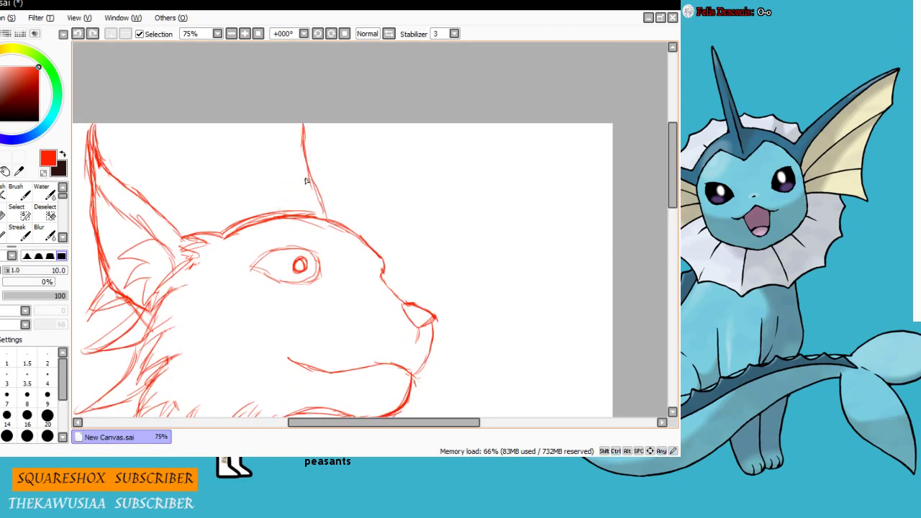
# Complete the far ear with a pointed tip and a curved back edge down to the skull, reinforcing its front edge
pyautogui.moveTo(302, 126); pyautogui.dragTo(296, 141)
pyautogui.moveTo(292, 130)
pyautogui.mouseDown()
pyautogui.moveTo(266, 212)
pyautogui.moveTo(296, 135)
pyautogui.mouseUp()
pyautogui.hotkey('ctrl', 'z')
pyautogui.moveTo(303, 133); pyautogui.dragTo(324, 218)
pyautogui.moveTo(267, 189); pyautogui.dragTo(262, 214)
pyautogui.moveTo(671, 182); pyautogui.dragTo(663, 196)
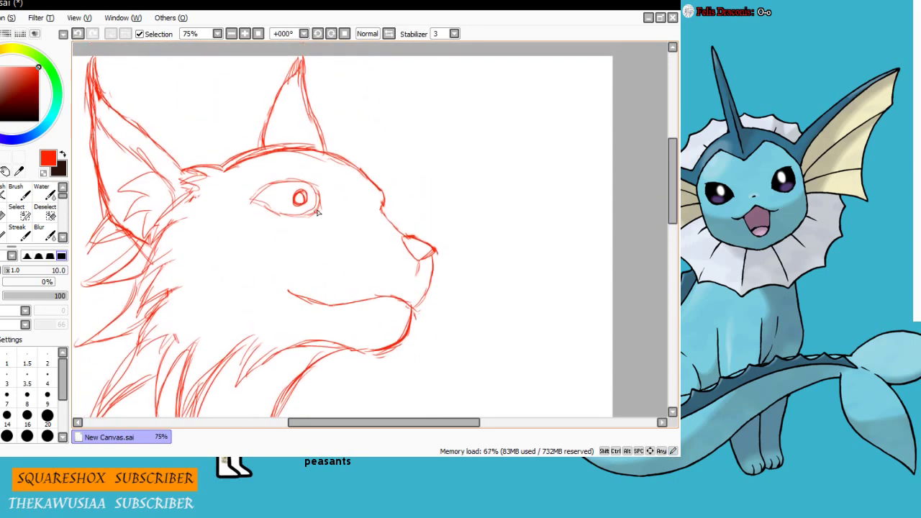
# Erase the old eye and sketch a bolder almond-shaped eye with a round iris and an oval pupil
pyautogui.scroll(-1, 29, 403)
pyautogui.click(48, 410)
pyautogui.press('n')
pyautogui.moveTo(310, 208)
pyautogui.mouseDown()
pyautogui.moveTo(264, 208)
pyautogui.moveTo(286, 182)
pyautogui.mouseUp()
pyautogui.hotkey('ctrl', 'z')
pyautogui.press('e')
pyautogui.moveTo(253, 193)
pyautogui.mouseDown()
pyautogui.moveTo(278, 215)
pyautogui.moveTo(257, 198)
pyautogui.moveTo(298, 200)
pyautogui.moveTo(282, 199)
pyautogui.mouseUp()
pyautogui.press('n')
pyautogui.press('e')
pyautogui.press('e')
pyautogui.press('n')
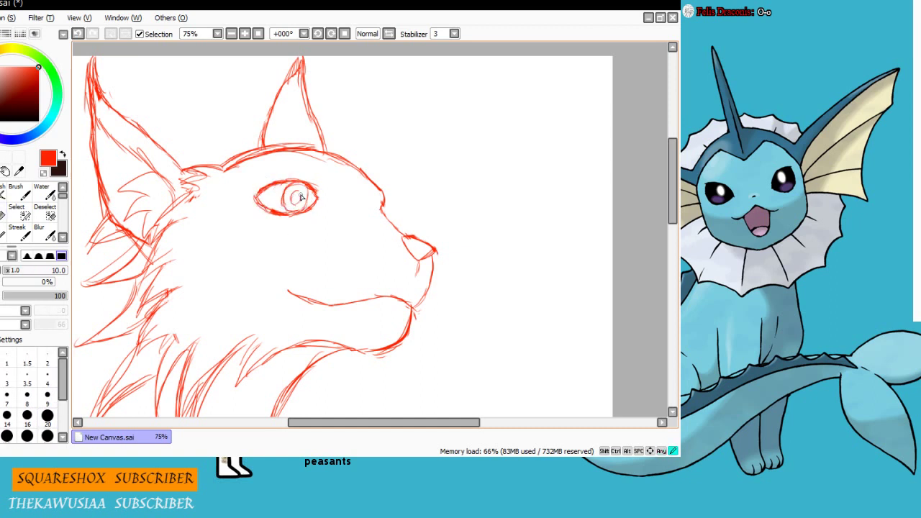
pyautogui.moveTo(255, 177)
pyautogui.mouseDown()
pyautogui.moveTo(305, 166)
pyautogui.moveTo(258, 178)
pyautogui.mouseUp()
pyautogui.press('e')
# Select the muzzle from the forehead to the chin and transform it slightly smaller, pulling the snout back towards the head
pyautogui.press('l')
pyautogui.hotkey('ctrl', 't')
pyautogui.moveTo(252, 220)
pyautogui.mouseDown()
pyautogui.moveTo(240, 231)
pyautogui.moveTo(252, 224)
pyautogui.mouseUp()
pyautogui.press('Return')
pyautogui.moveTo(339, 142); pyautogui.dragTo(438, 368)
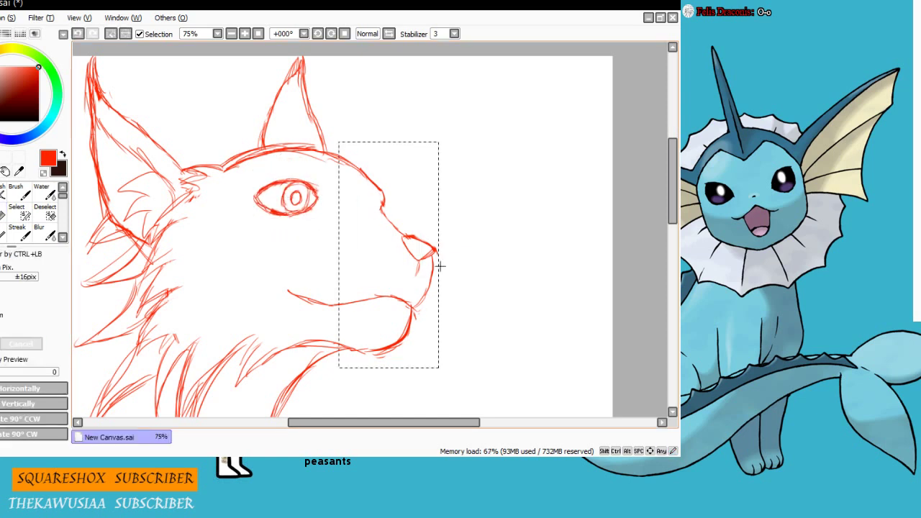
pyautogui.hotkey('ctrl', 'x')
pyautogui.hotkey('ctrl', 'v')
pyautogui.hotkey('ctrl', 'z')
pyautogui.hotkey('ctrl', 'z')
pyautogui.hotkey('ctrl', 't')
pyautogui.moveTo(438, 257); pyautogui.dragTo(432, 257)
pyautogui.moveTo(459, 200); pyautogui.dragTo(448, 187)
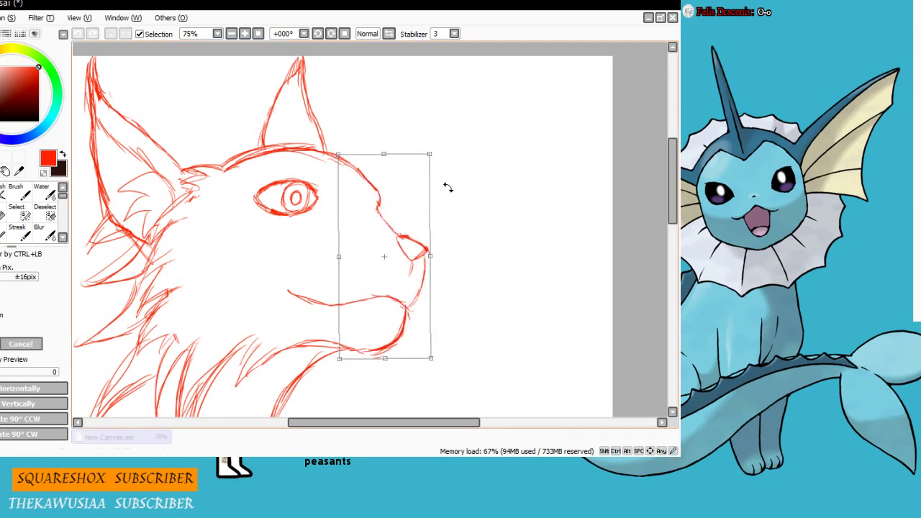
pyautogui.press('Return')
# Select the eye, drop the selection, and erase the eye completely
pyautogui.moveTo(238, 175); pyautogui.dragTo(330, 229)
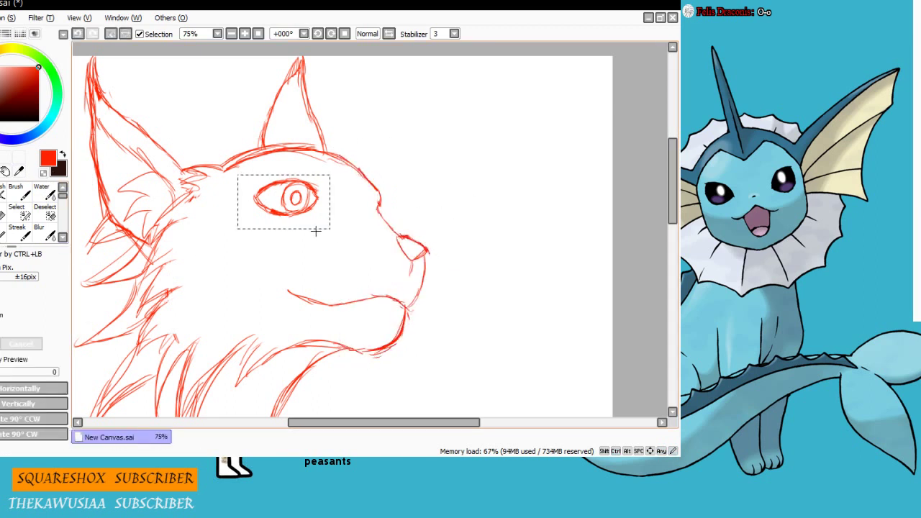
pyautogui.hotkey('ctrl', 'd')
pyautogui.click(3, 212)
pyautogui.moveTo(308, 196)
pyautogui.mouseDown()
pyautogui.moveTo(264, 196)
pyautogui.moveTo(295, 189)
pyautogui.moveTo(306, 209)
pyautogui.moveTo(285, 199)
pyautogui.moveTo(274, 206)
pyautogui.mouseUp()
pyautogui.click(1, 193)
pyautogui.scroll(1, 294, 199)
pyautogui.scroll(-2, 294, 205)
pyautogui.click(3, 212)
pyautogui.scroll(2, 296, 222)
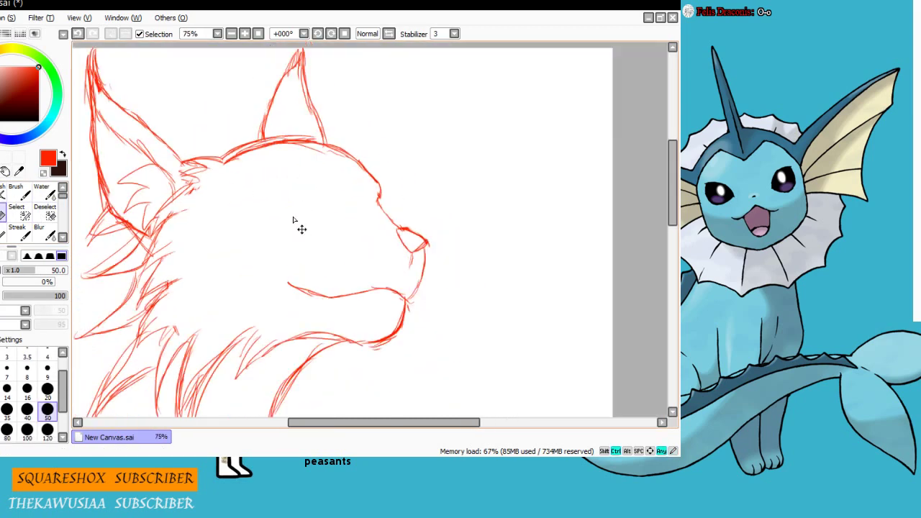
# Try a rounder eye outline further back on the head, and undo it
pyautogui.click(1, 193)
pyautogui.scroll(-1, 302, 178)
pyautogui.moveTo(289, 175); pyautogui.dragTo(263, 177)
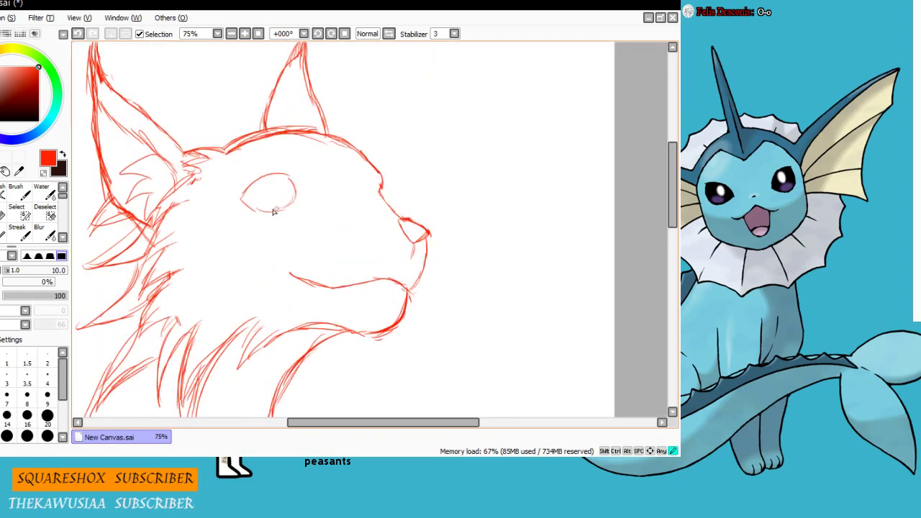
pyautogui.hotkey('ctrl', 'z')
pyautogui.hotkey('ctrl', 'z')
pyautogui.hotkey('ctrl', 'z')
pyautogui.hotkey('ctrl', 'z')
# Save the canvas under the file name ryse
pyautogui.hotkey('ctrl', 's')
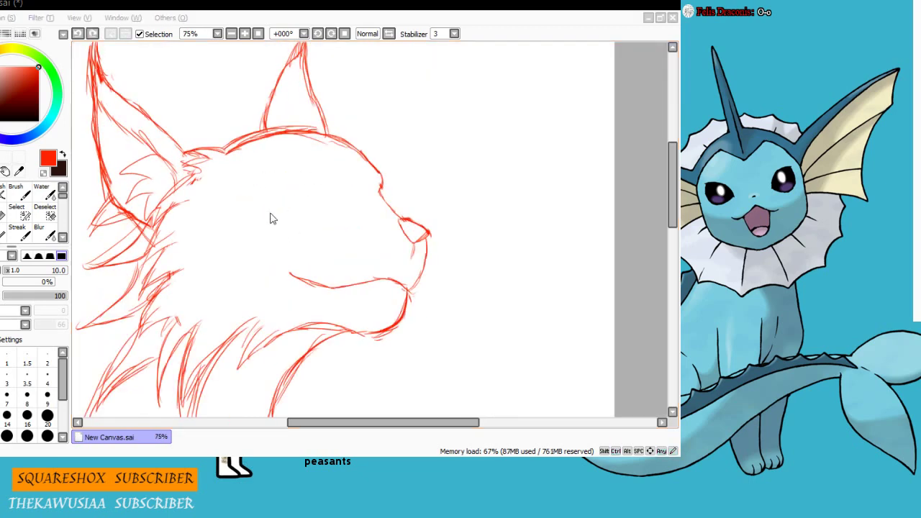
pyautogui.write('ryse')
pyautogui.press('Return')
# Sketch a new almond-shaped eye with iris and pupil, extend the mouth corner upwards, and add fur tufts on the cheek
pyautogui.moveTo(298, 172)
pyautogui.mouseDown()
pyautogui.moveTo(247, 181)
pyautogui.moveTo(290, 207)
pyautogui.mouseUp()
pyautogui.moveTo(238, 190); pyautogui.dragTo(294, 206)
pyautogui.moveTo(238, 189)
pyautogui.mouseDown()
pyautogui.moveTo(303, 181)
pyautogui.moveTo(291, 206)
pyautogui.mouseUp()
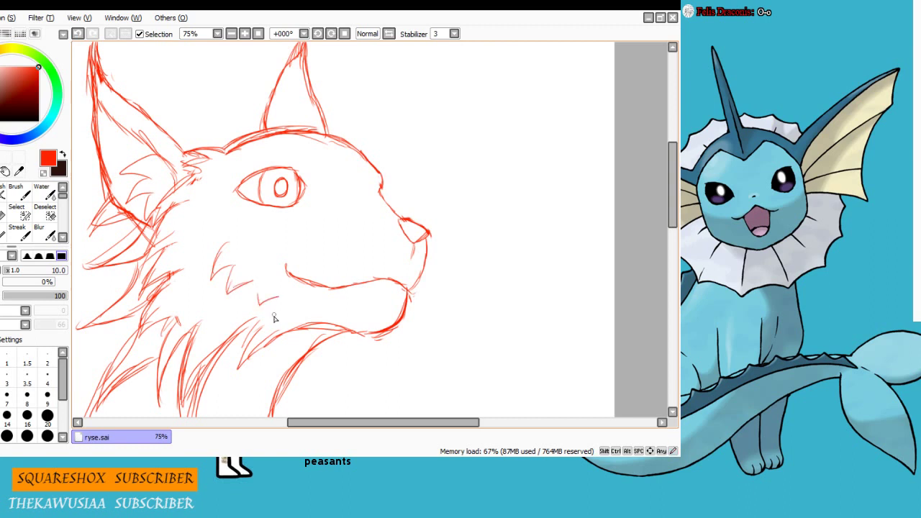
# Try extra strokes along the brow and snout bridge, including a switch to cyan, and undo them
pyautogui.hotkey('ctrl', 'z')
pyautogui.moveTo(337, 171)
pyautogui.mouseDown()
pyautogui.moveTo(381, 193)
pyautogui.moveTo(381, 175)
pyautogui.mouseUp()
pyautogui.hotkey('ctrl', 'z')
pyautogui.hotkey('ctrl', 'z')
pyautogui.moveTo(281, 181); pyautogui.dragTo(283, 195)
pyautogui.moveTo(378, 176); pyautogui.dragTo(380, 187)
pyautogui.hotkey('ctrl', 'z')
pyautogui.moveTo(365, 177); pyautogui.dragTo(396, 216)
pyautogui.hotkey('ctrl', 'z')
pyautogui.click(51, 115)
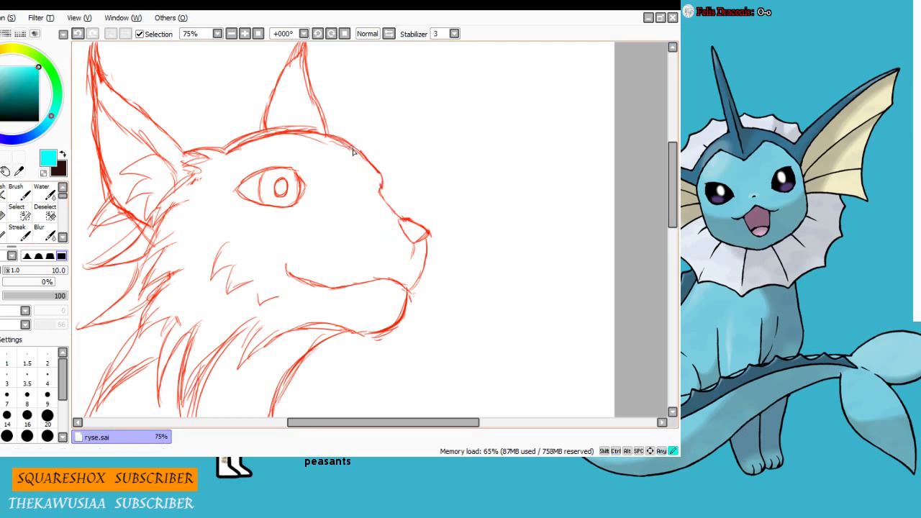
pyautogui.hotkey('ctrl', 'z')
pyautogui.hotkey('ctrl', 'z')
# Erase part of the forehead line above the brow, mirror the view, and redraw the line in red down to the brow
pyautogui.press('e')
pyautogui.moveTo(393, 178)
pyautogui.mouseDown()
pyautogui.moveTo(391, 195)
pyautogui.moveTo(387, 174)
pyautogui.moveTo(377, 200)
pyautogui.moveTo(383, 226)
pyautogui.mouseUp()
pyautogui.hotkey('ctrl', 'z')
pyautogui.hotkey('ctrl', 'z')
pyautogui.hotkey('ctrl', 'z')
pyautogui.press('e')
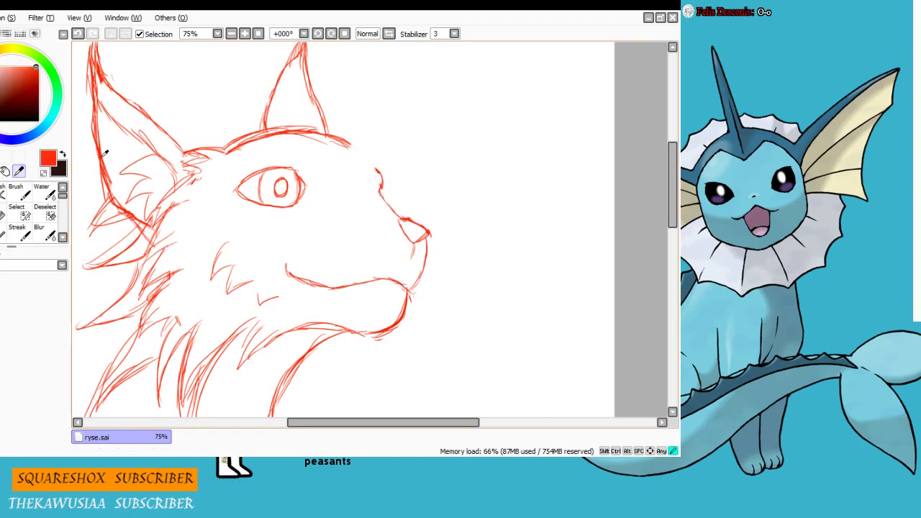
pyautogui.press('h')
pyautogui.hotkey('ctrl', 'z')
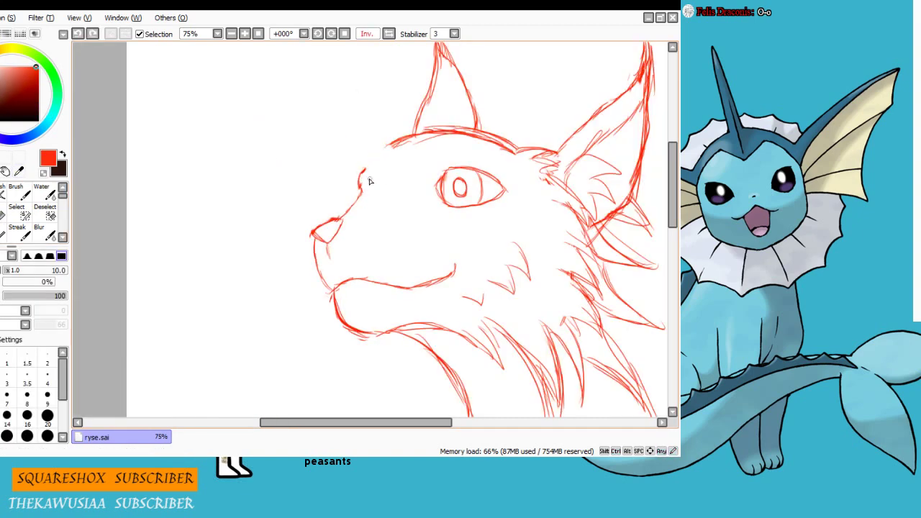
pyautogui.moveTo(363, 170)
pyautogui.mouseDown()
pyautogui.moveTo(363, 183)
pyautogui.moveTo(244, 178)
pyautogui.mouseUp()
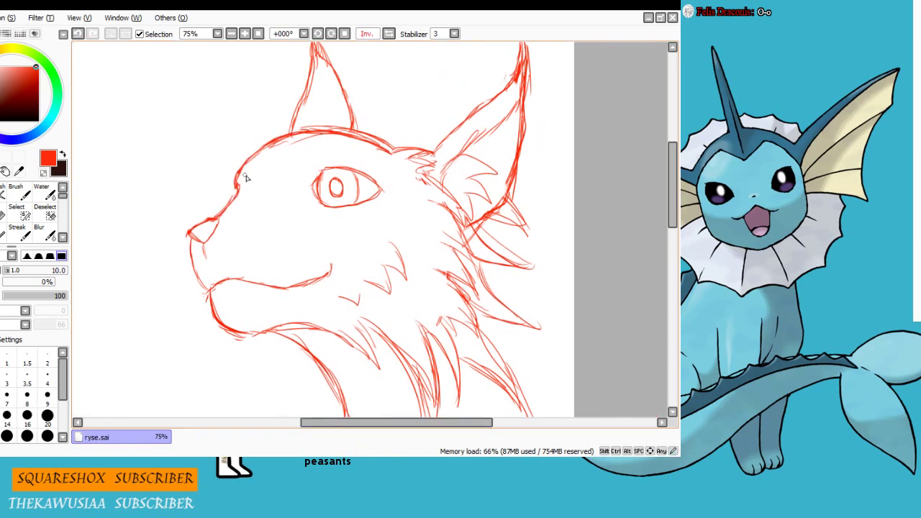
# Select the eye and move it slightly forward towards the snout
pyautogui.press('m')
pyautogui.moveTo(296, 154); pyautogui.dragTo(356, 201)
pyautogui.press('v')
pyautogui.hotkey('ctrl', 'z')
pyautogui.click(61, 156)
pyautogui.moveTo(189, 290); pyautogui.dragTo(179, 294)
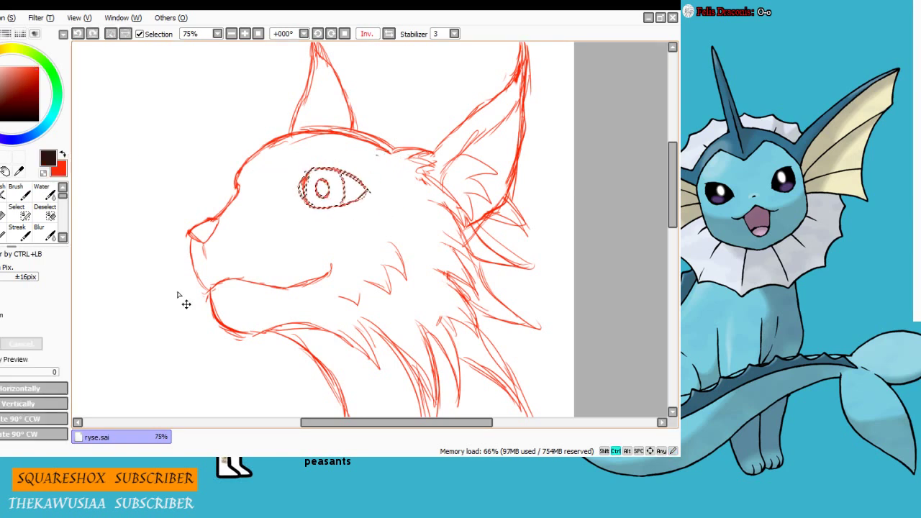
# Erase the notched brow between the forehead and the nose bridge, keeping red as the drawing colour
pyautogui.hotkey('ctrl', 'd')
pyautogui.click(2, 214)
pyautogui.moveTo(243, 170); pyautogui.dragTo(238, 184)
pyautogui.click(1, 194)
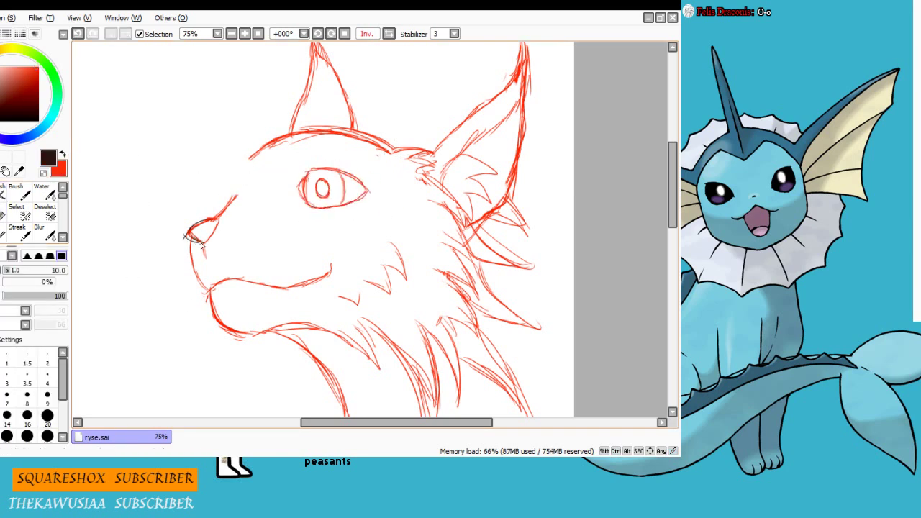
pyautogui.press('x')
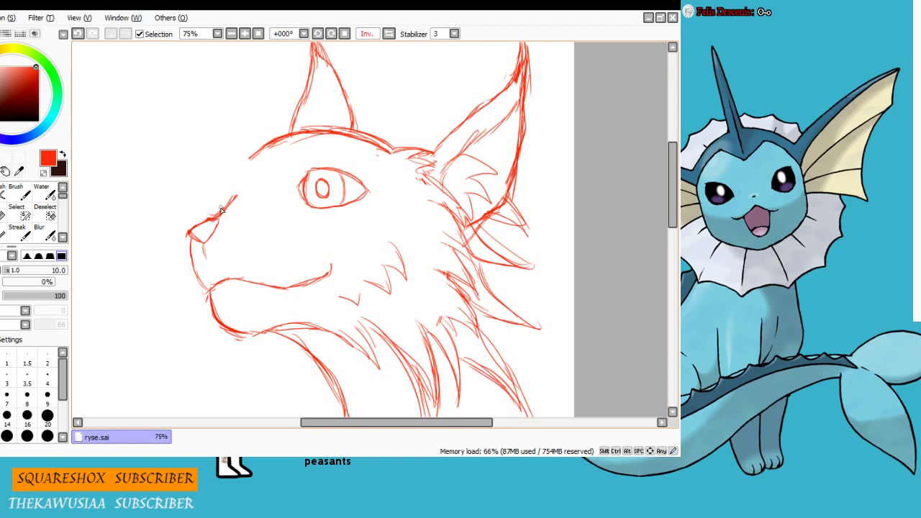
# Redraw the brow as a smooth slope from the forehead to the nose and restore the unmirrored view
pyautogui.press('e')
pyautogui.moveTo(209, 192); pyautogui.dragTo(247, 146)
pyautogui.moveTo(214, 207); pyautogui.dragTo(211, 217)
pyautogui.moveTo(310, 424)
pyautogui.mouseDown()
pyautogui.moveTo(355, 425)
pyautogui.moveTo(310, 425)
pyautogui.mouseUp()
pyautogui.click(389, 34)
pyautogui.click(388, 33)
pyautogui.press('n')
pyautogui.click(389, 34)
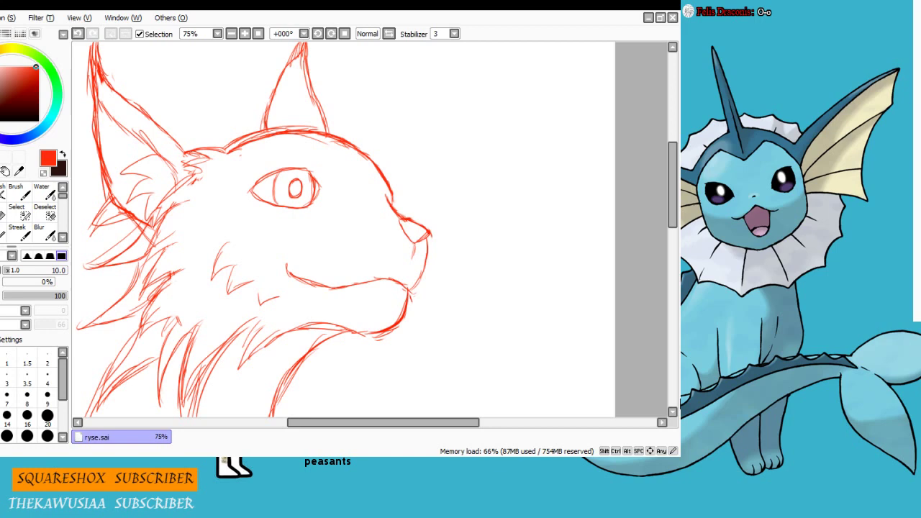
# Fade the red sketch and choose a dark drawing colour for line art
pyautogui.scroll(-1, 370, 230)
pyautogui.moveTo(370, 230); pyautogui.dragTo(322, 300)
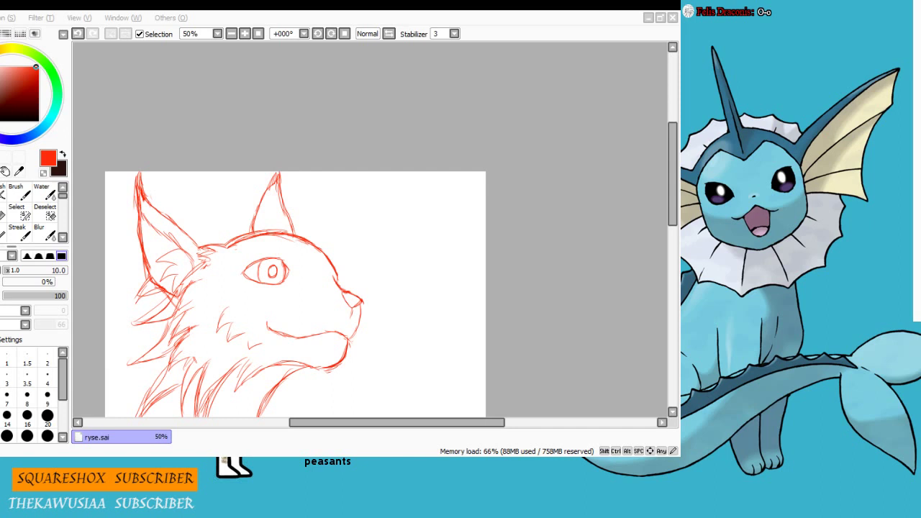
pyautogui.moveTo(673, 175); pyautogui.dragTo(673, 193)
pyautogui.click(1, 104)
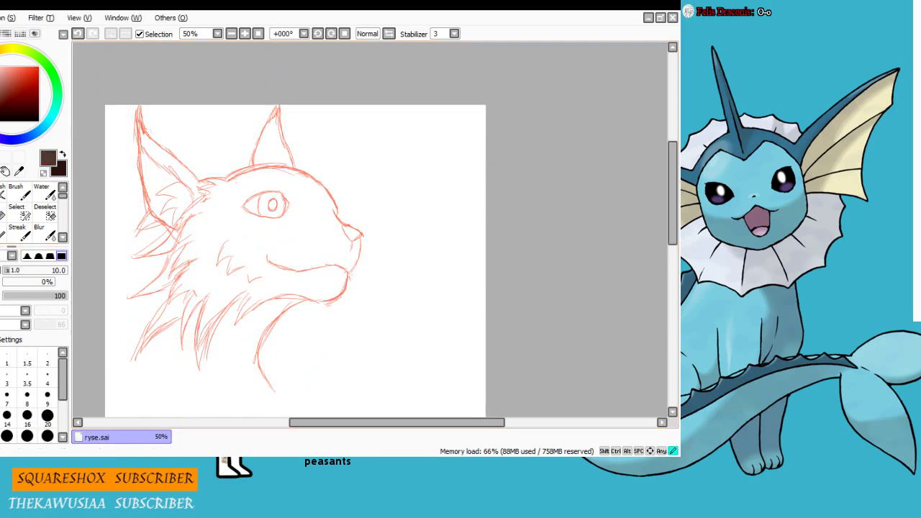
pyautogui.click(1, 99)
pyautogui.click(1, 196)
# Try dark line-art strokes over the cheek and around the eye, and undo them
pyautogui.moveTo(206, 188)
pyautogui.mouseDown()
pyautogui.moveTo(190, 247)
pyautogui.moveTo(222, 213)
pyautogui.mouseUp()
pyautogui.hotkey('ctrl', 'z')
pyautogui.scroll(2, 196, 232)
pyautogui.moveTo(228, 212); pyautogui.dragTo(327, 260)
pyautogui.hotkey('ctrl', 'z')
pyautogui.hotkey('ctrl', 'z')
pyautogui.hotkey('ctrl', 'z')
pyautogui.scroll(-4, 43, 215)
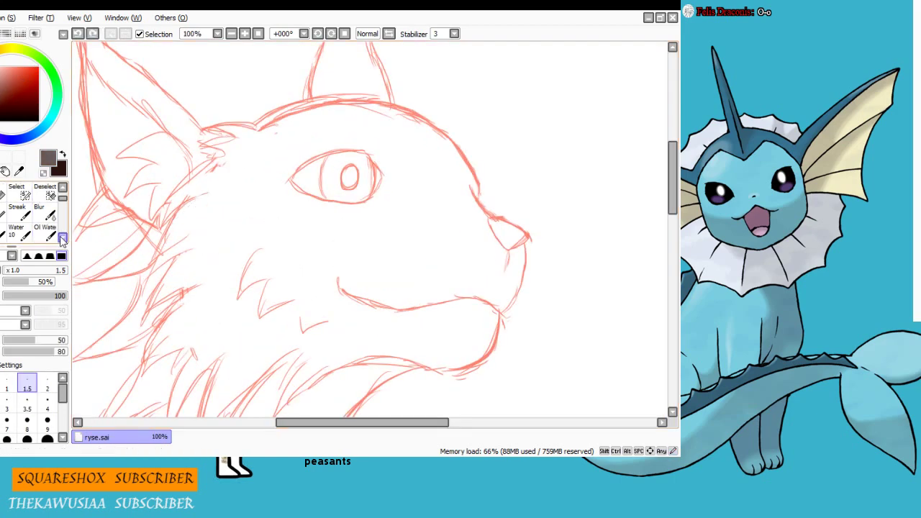
# Test thin grey strokes by the ear, on the cheek fur and along the upper eyelid, and undo them
pyautogui.moveTo(60, 224); pyautogui.dragTo(61, 193)
pyautogui.moveTo(194, 172); pyautogui.dragTo(163, 219)
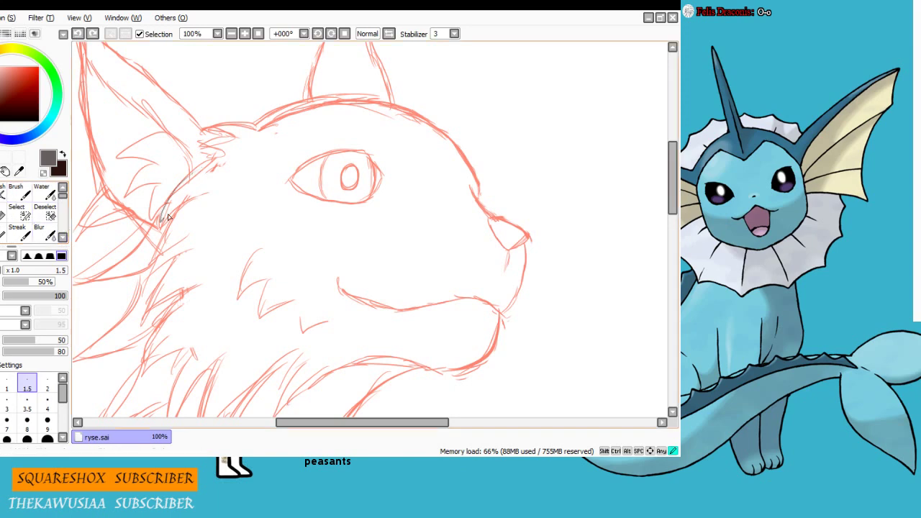
pyautogui.hotkey('ctrl', 'z')
pyautogui.moveTo(229, 181); pyautogui.dragTo(284, 305)
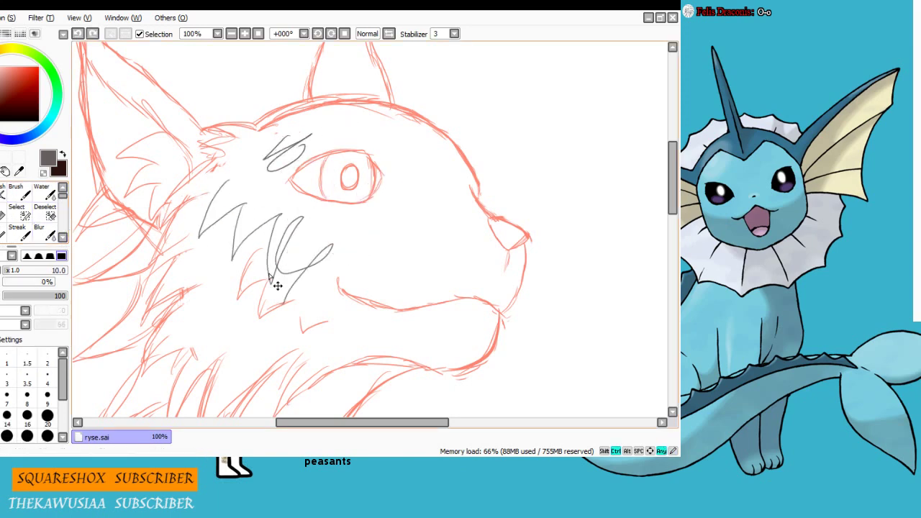
pyautogui.hotkey('ctrl', 'z')
pyautogui.hotkey('ctrl', 'z')
pyautogui.moveTo(308, 166); pyautogui.dragTo(369, 153)
pyautogui.moveTo(291, 180)
pyautogui.mouseDown()
pyautogui.moveTo(329, 202)
pyautogui.moveTo(374, 156)
pyautogui.mouseUp()
pyautogui.hotkey('ctrl', 'z')
pyautogui.hotkey('ctrl', 'z')
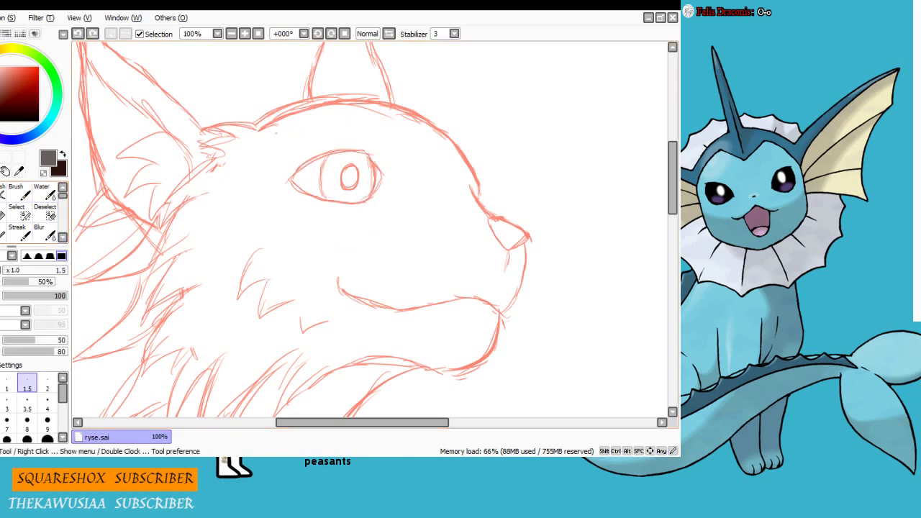
# Turn off pressure-based size for the pen, test thick strokes on the cheek, and set the pen size to 5
pyautogui.click(1, 194)
pyautogui.click(19, 341)
pyautogui.moveTo(282, 186); pyautogui.dragTo(245, 242)
pyautogui.moveTo(306, 213); pyautogui.dragTo(267, 259)
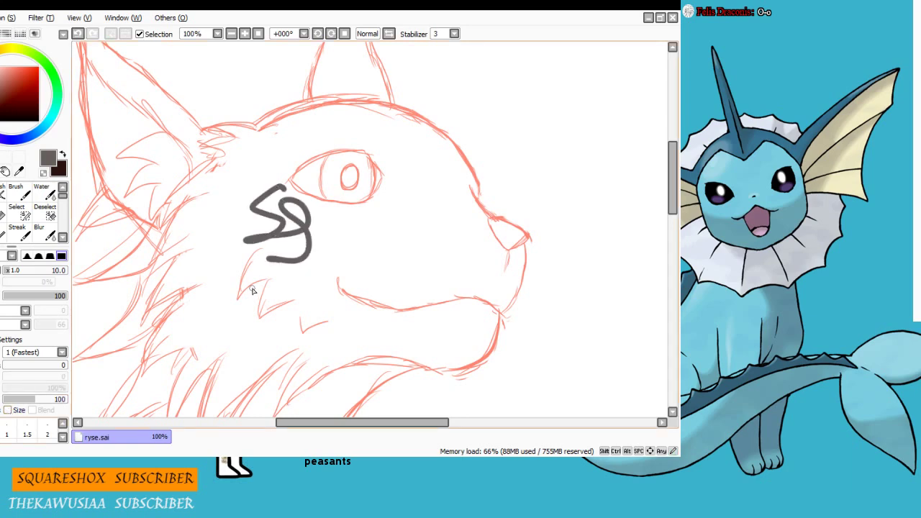
pyautogui.hotkey('ctrl', 'z')
pyautogui.hotkey('ctrl', 'z')
pyautogui.moveTo(203, 247); pyautogui.dragTo(225, 271)
pyautogui.click(6, 340)
pyautogui.click(0, 395)
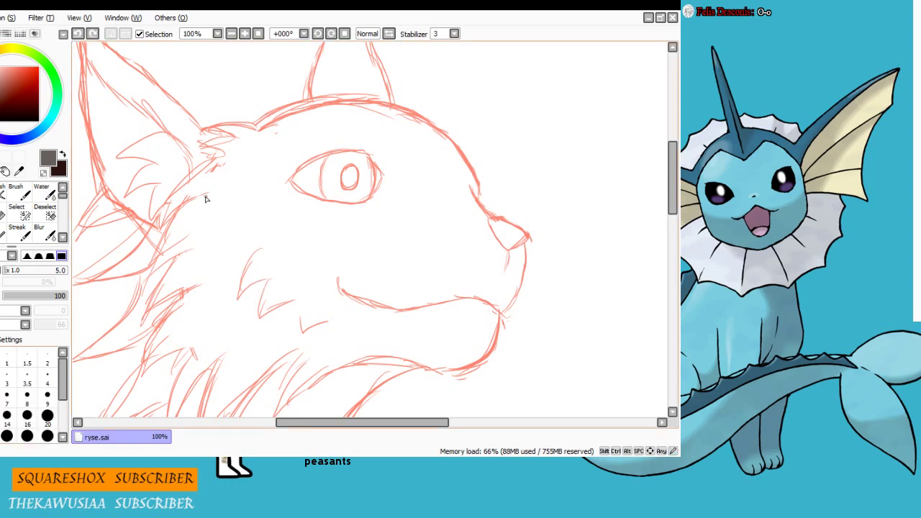
# Trace the upper lid, front edge and lower lid of the eye in dark grey with the size 5 pen
pyautogui.moveTo(395, 187); pyautogui.dragTo(362, 191)
pyautogui.keyDown('ctrl'); pyautogui.click(357, 186); pyautogui.keyUp('ctrl')
pyautogui.moveTo(174, 195)
pyautogui.mouseDown()
pyautogui.moveTo(326, 140)
pyautogui.moveTo(271, 233)
pyautogui.mouseUp()
pyautogui.hotkey('ctrl', 'z')
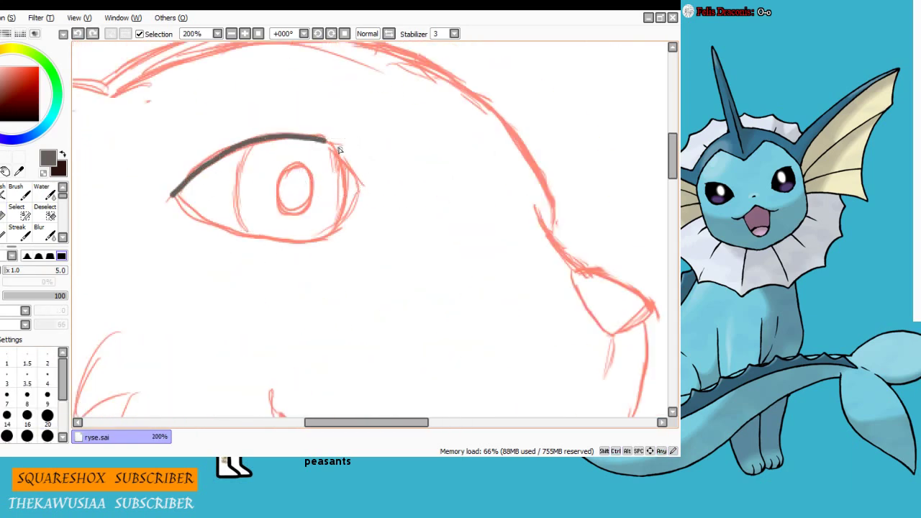
pyautogui.moveTo(326, 139); pyautogui.dragTo(324, 238)
pyautogui.moveTo(171, 194)
pyautogui.mouseDown()
pyautogui.moveTo(226, 229)
pyautogui.moveTo(327, 236)
pyautogui.moveTo(185, 205)
pyautogui.moveTo(329, 232)
pyautogui.mouseUp()
pyautogui.hotkey('ctrl', 'z')
pyautogui.hotkey('ctrl', 'z')
pyautogui.hotkey('ctrl', 'z')
pyautogui.hotkey('ctrl', 'z')
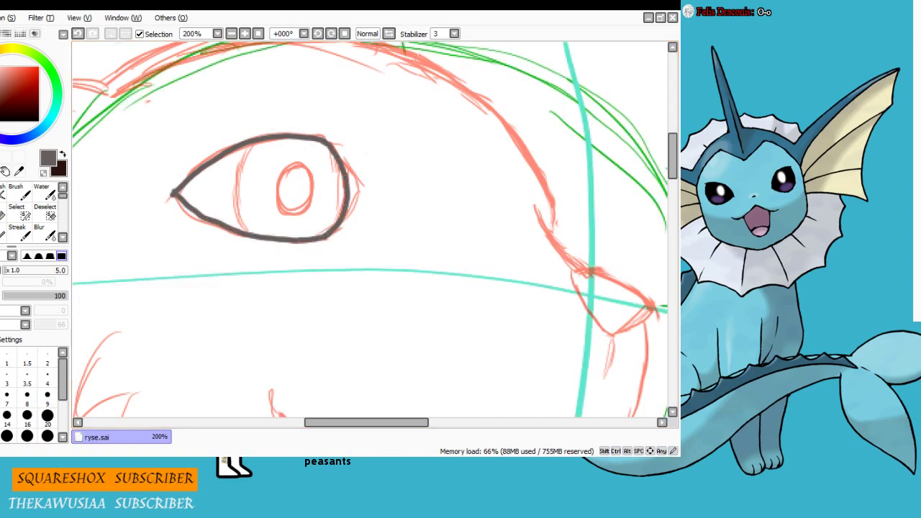
# Undo the dark grey tracing of the eye
pyautogui.hotkey('ctrl', 'z')
pyautogui.hotkey('ctrl', 'z')
pyautogui.hotkey('ctrl', 'z')
pyautogui.scroll(-3, 218, 239)
pyautogui.moveTo(360, 423); pyautogui.dragTo(341, 422)
pyautogui.moveTo(672, 202); pyautogui.dragTo(663, 211)
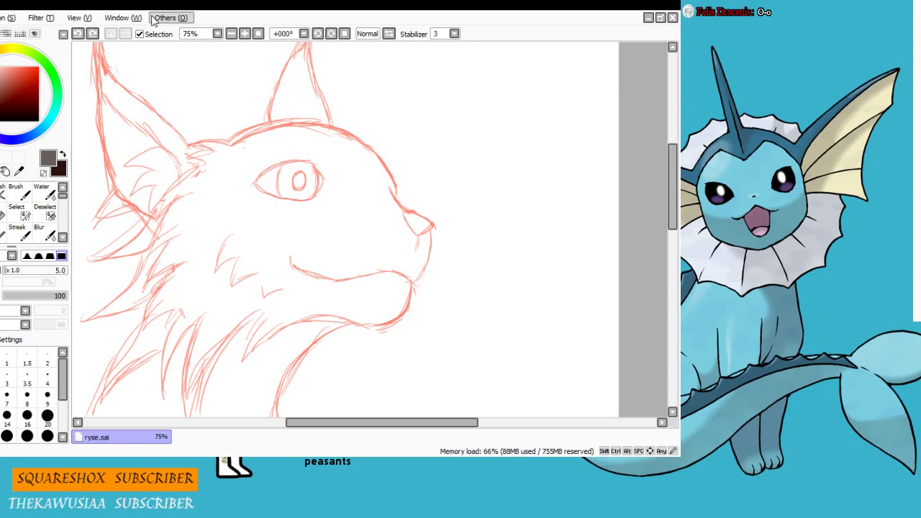
# Return the sketch to full opacity, switch to bright red, and try a long stroke down the back of the neck
pyautogui.moveTo(385, 422); pyautogui.dragTo(361, 423)
pyautogui.moveTo(673, 189); pyautogui.dragTo(673, 212)
pyautogui.moveTo(192, 281); pyautogui.dragTo(187, 324)
pyautogui.hotkey('ctrl', 'z')
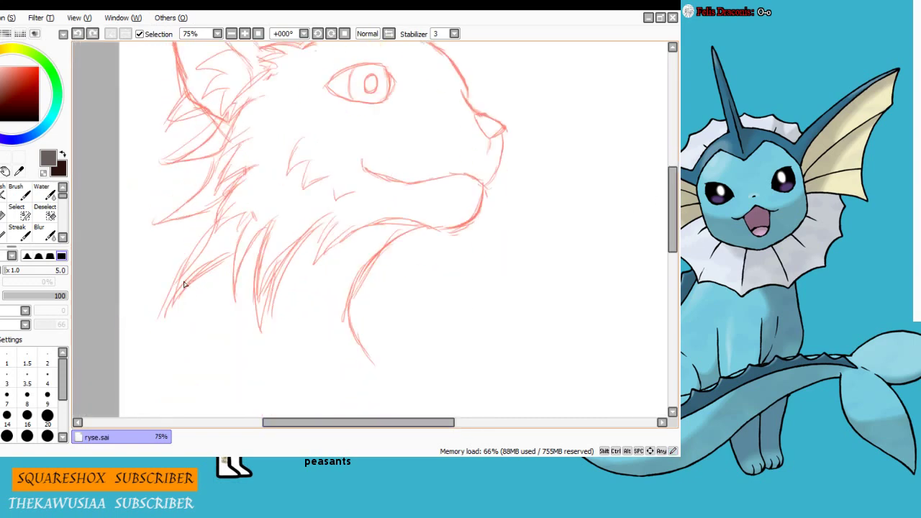
pyautogui.click(39, 67)
pyautogui.moveTo(213, 194); pyautogui.dragTo(150, 342)
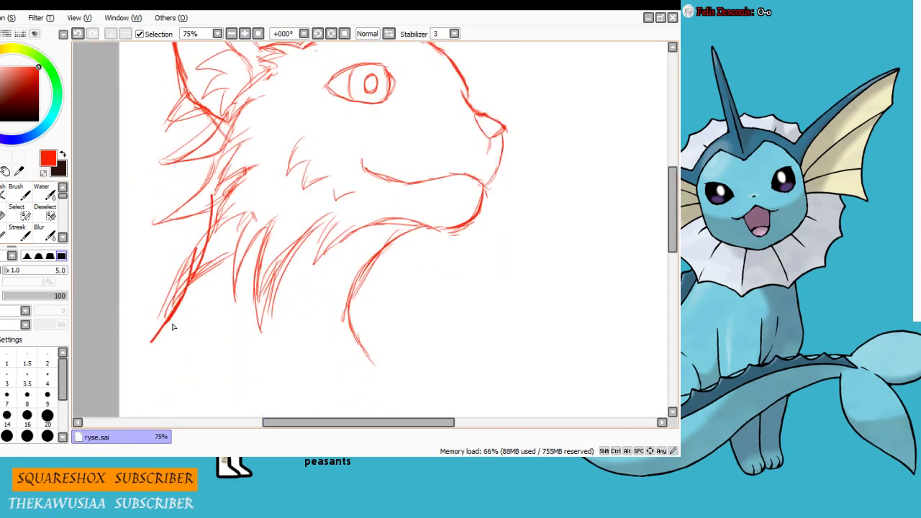
pyautogui.hotkey('ctrl', 'z')
# Turn pressure-based size back on for the pen and try tapered strokes down the back of the neck, undoing them
pyautogui.click(11, 340)
pyautogui.click(8, 411)
pyautogui.moveTo(220, 185); pyautogui.dragTo(185, 277)
pyautogui.moveTo(218, 172); pyautogui.dragTo(182, 332)
pyautogui.hotkey('ctrl', 'z')
pyautogui.hotkey('ctrl', 'z')
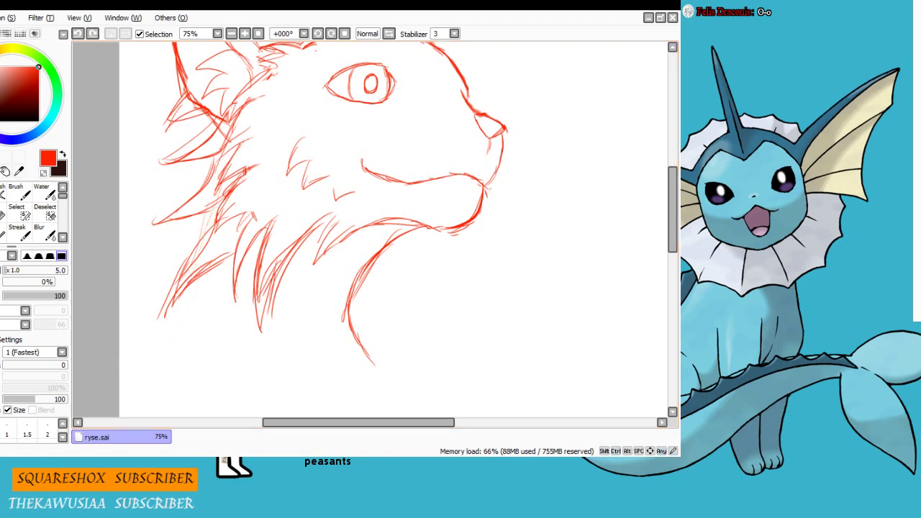
pyautogui.click(212, 190)
pyautogui.hotkey('ctrl', 'z')
# Sketch the back-of-neck line from the mane tufts to the lower fur, undoing the overlong last stroke
pyautogui.moveTo(206, 185); pyautogui.dragTo(170, 315)
pyautogui.moveTo(196, 231); pyautogui.dragTo(191, 279)
pyautogui.moveTo(216, 177); pyautogui.dragTo(153, 344)
pyautogui.hotkey('ctrl', 'z')
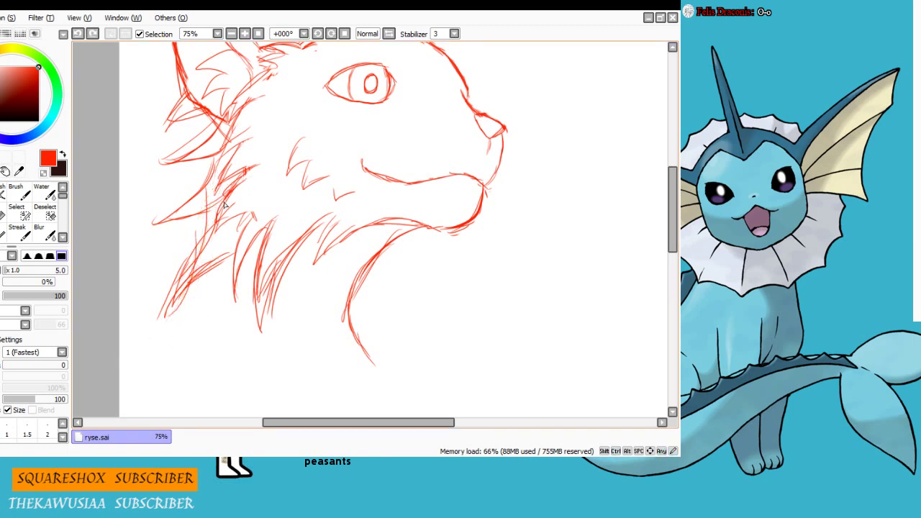
# Redraw the back-of-neck line in red from the upper mane down to the lower fur point, undoing the rejected strokes
pyautogui.moveTo(219, 183); pyautogui.dragTo(190, 255)
pyautogui.hotkey('ctrl', 'z')
pyautogui.moveTo(237, 164); pyautogui.dragTo(175, 333)
pyautogui.hotkey('ctrl', 'z')
pyautogui.moveTo(221, 183); pyautogui.dragTo(166, 340)
pyautogui.hotkey('ctrl', 'z')
pyautogui.moveTo(223, 161); pyautogui.dragTo(161, 315)
# Erase the stray sketch lines along the back of the neck with the size 50 eraser
pyautogui.press('e')
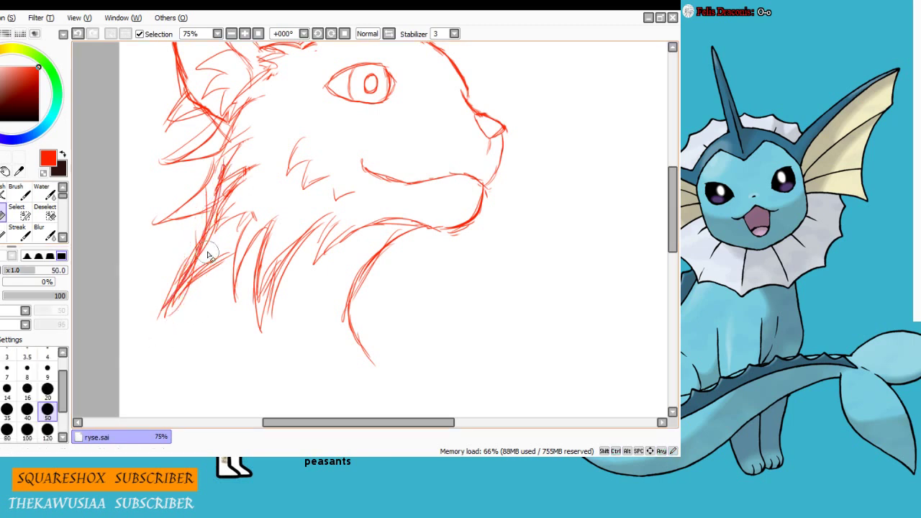
pyautogui.moveTo(208, 252); pyautogui.dragTo(187, 281)
pyautogui.hotkey('ctrl', 'z')
pyautogui.hotkey('ctrl', 'z')
pyautogui.hotkey('ctrl', 'y')
pyautogui.moveTo(222, 173); pyautogui.dragTo(213, 198)
pyautogui.moveTo(207, 244); pyautogui.dragTo(186, 277)
pyautogui.moveTo(672, 207); pyautogui.dragTo(669, 193)
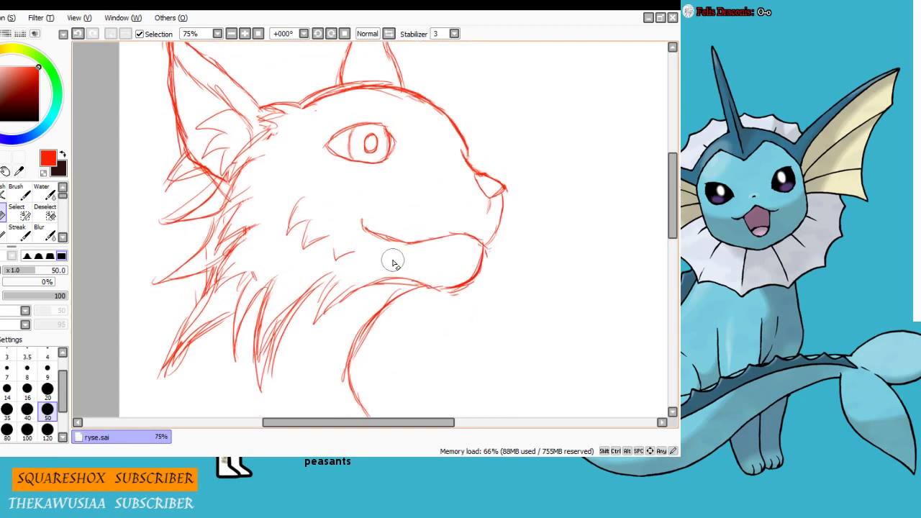
pyautogui.scroll(-1, 393, 263)
pyautogui.moveTo(359, 423); pyautogui.dragTo(383, 422)
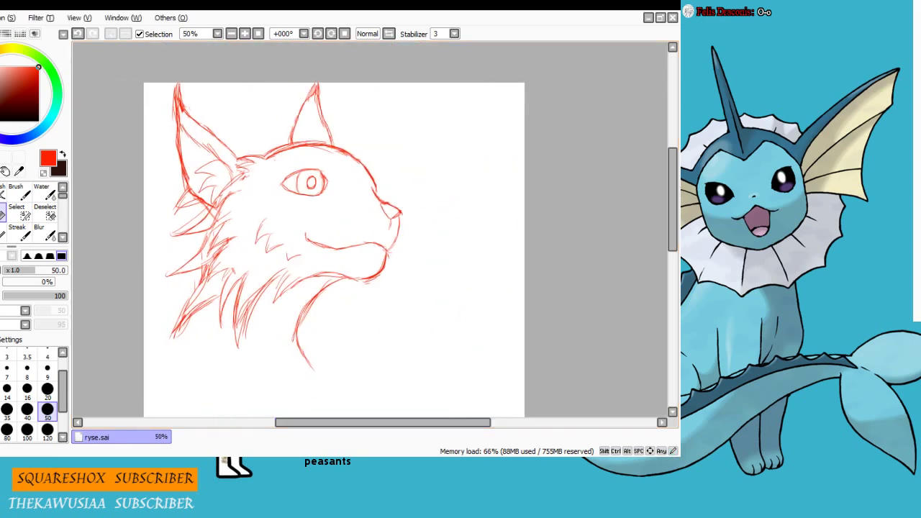
# Switch to Adobe Flash Professional CS6, create a new ActionScript 3.0 document and paste the head sketch into it
pyautogui.hotkey('alt', 'Tab')
pyautogui.hotkey('alt', 'Tab')
pyautogui.hotkey('alt', 'Tab')
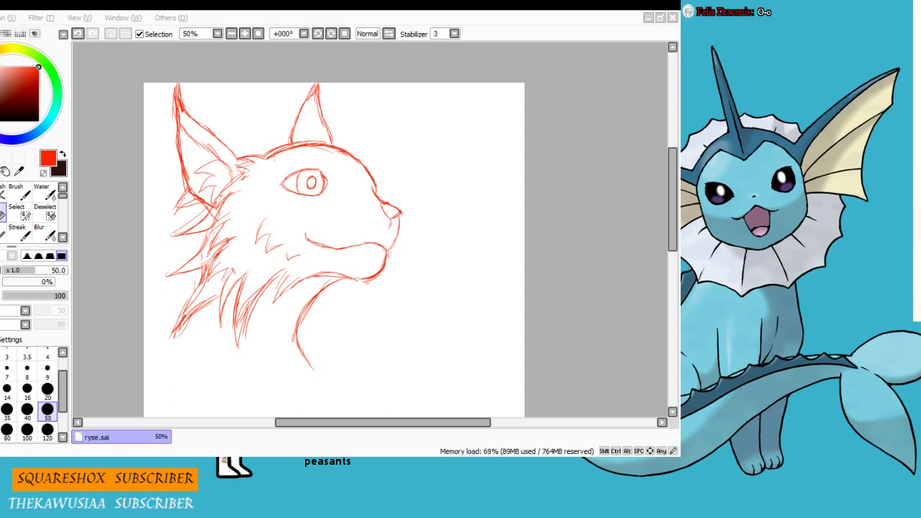
pyautogui.hotkey('alt', 'Tab')
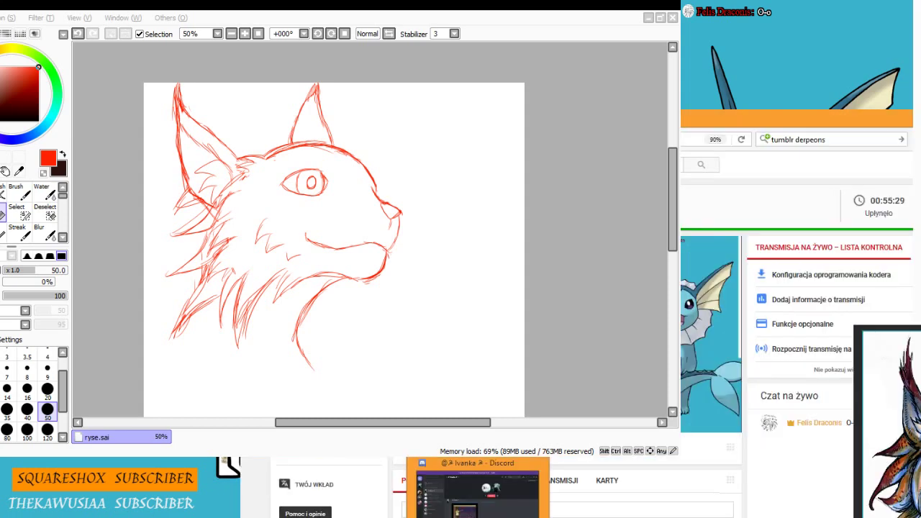
pyautogui.hotkey('alt', 'Tab')
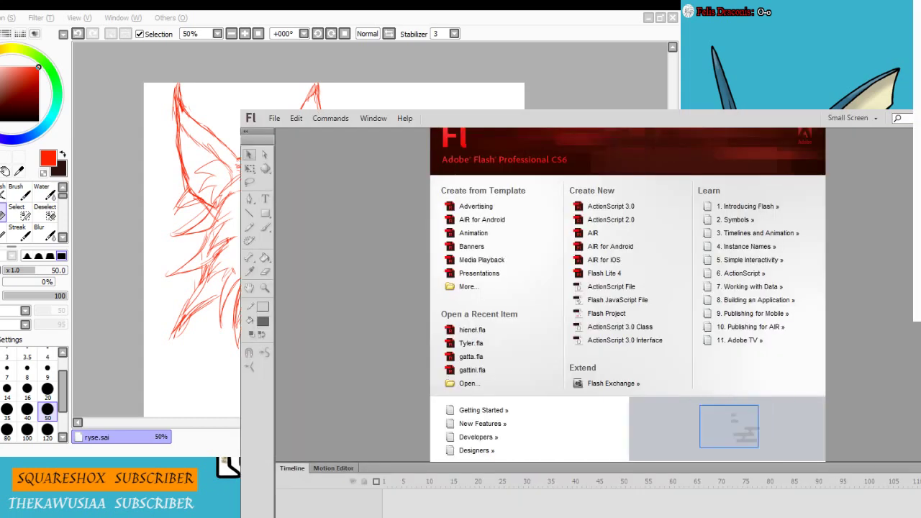
pyautogui.click(612, 206)
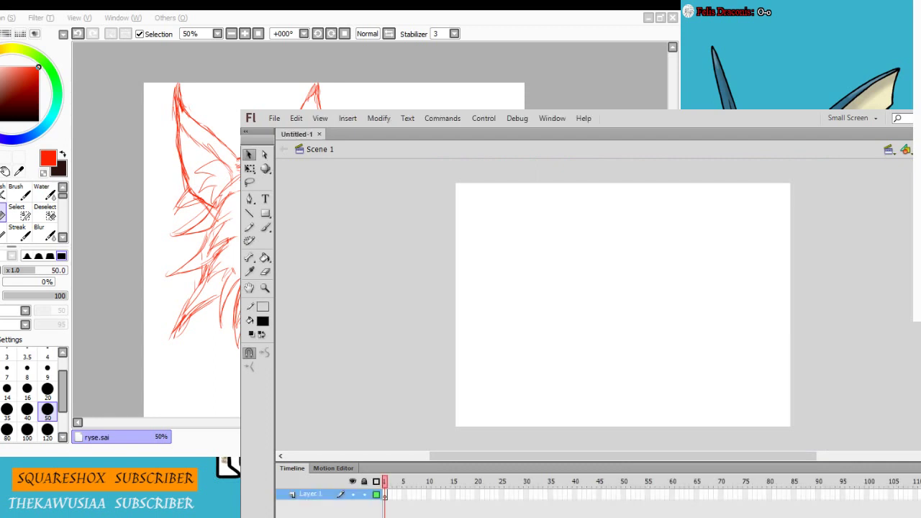
pyautogui.hotkey('ctrl', 'v')
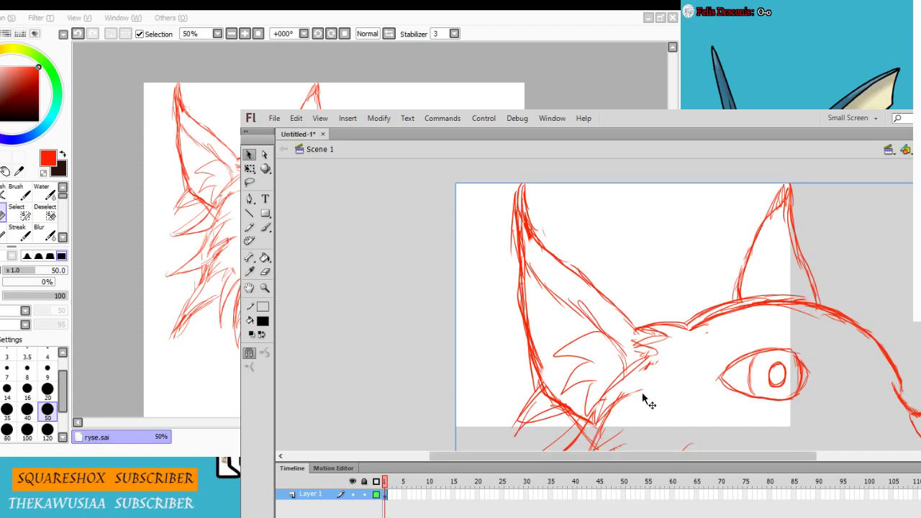
# Add a new layer above the pasted sketch and set the Brush tool's fill to dark maroon
pyautogui.scroll(-5, 552, 235)
pyautogui.scroll(5, 552, 236)
pyautogui.scroll(-5, 551, 288)
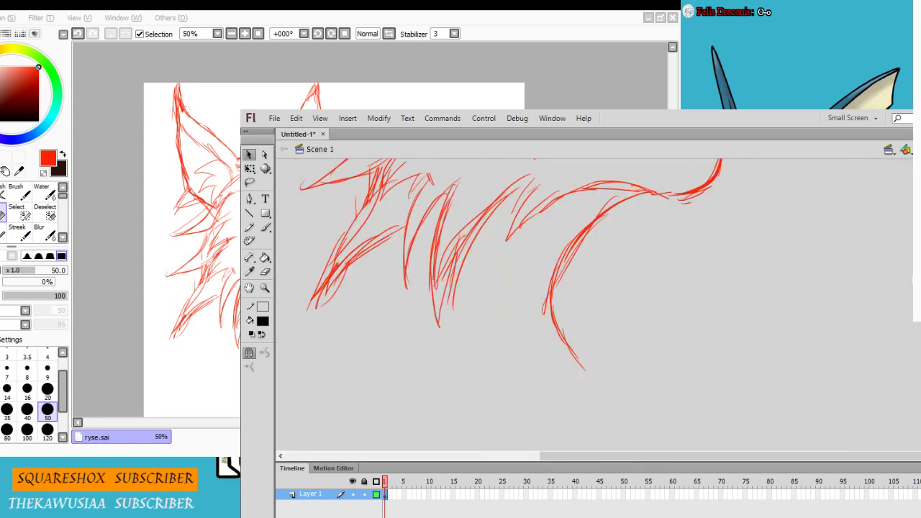
pyautogui.scroll(5, 551, 302)
pyautogui.click(282, 517)
pyautogui.click(265, 228)
pyautogui.click(263, 321)
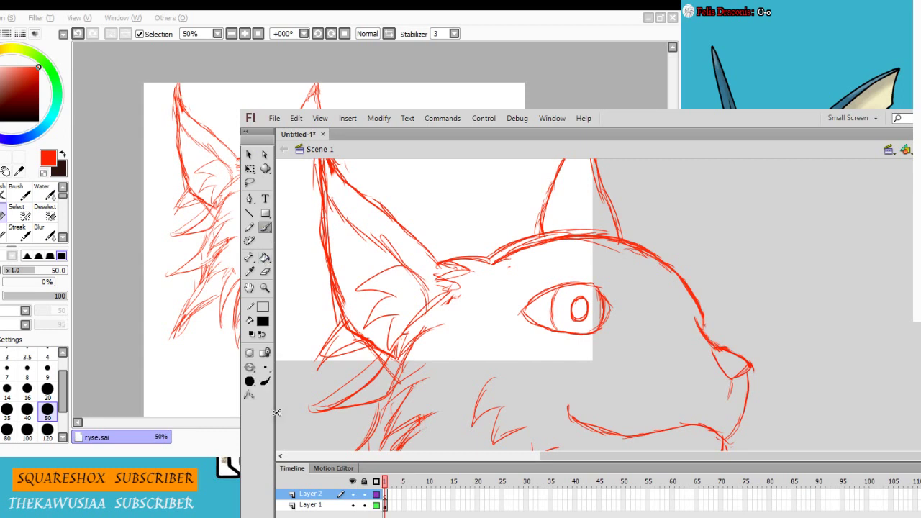
pyautogui.click(395, 355)
# Ink the forehead curve from the tuft in front of the near ear to the bridge of the muzzle, trimming its end
pyautogui.moveTo(490, 260)
pyautogui.mouseDown()
pyautogui.moveTo(532, 234)
pyautogui.moveTo(625, 239)
pyautogui.moveTo(684, 278)
pyautogui.mouseUp()
pyautogui.hotkey('ctrl', 'z')
pyautogui.hotkey('ctrl', 'z')
pyautogui.hotkey('ctrl', 'z')
pyautogui.moveTo(622, 239)
pyautogui.mouseDown()
pyautogui.moveTo(705, 326)
pyautogui.moveTo(661, 261)
pyautogui.moveTo(706, 334)
pyautogui.moveTo(704, 326)
pyautogui.mouseUp()
pyautogui.hotkey('ctrl', 'z')
pyautogui.hotkey('ctrl', 'z')
pyautogui.press('e')
pyautogui.moveTo(689, 277)
pyautogui.mouseDown()
pyautogui.moveTo(711, 316)
pyautogui.moveTo(704, 329)
pyautogui.mouseUp()
pyautogui.press('b')
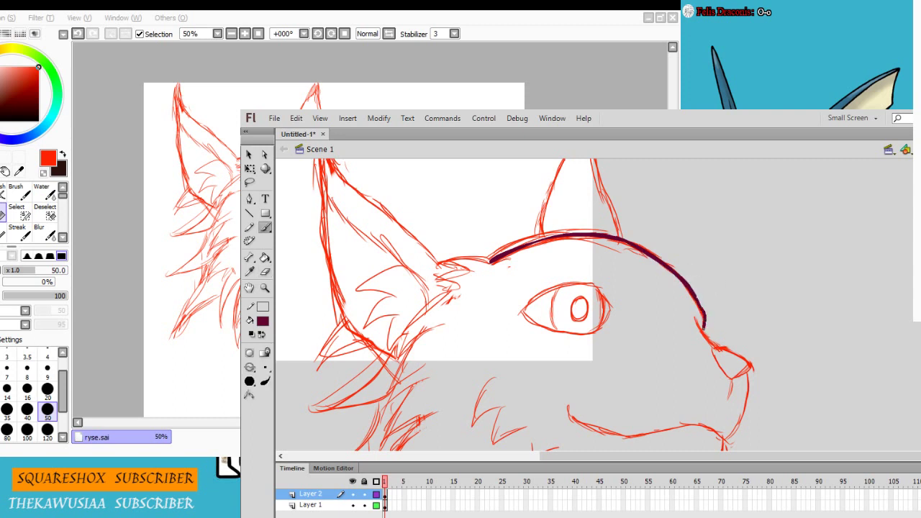
# Ink the muzzle bridge, the nose outline and the front of the muzzle down to the upper lip
pyautogui.hotkey('ctrl', 'z')
pyautogui.moveTo(697, 298)
pyautogui.mouseDown()
pyautogui.moveTo(703, 332)
pyautogui.moveTo(724, 350)
pyautogui.mouseUp()
pyautogui.scroll(-2, 723, 349)
pyautogui.moveTo(713, 287); pyautogui.dragTo(751, 303)
pyautogui.moveTo(713, 287); pyautogui.dragTo(733, 315)
pyautogui.hotkey('ctrl', 'z')
pyautogui.moveTo(733, 316)
pyautogui.mouseDown()
pyautogui.moveTo(737, 363)
pyautogui.moveTo(749, 325)
pyautogui.moveTo(722, 375)
pyautogui.moveTo(648, 370)
pyautogui.mouseUp()
pyautogui.hotkey('ctrl', 'z')
pyautogui.hotkey('ctrl', 'z')
pyautogui.hotkey('ctrl', 'z')
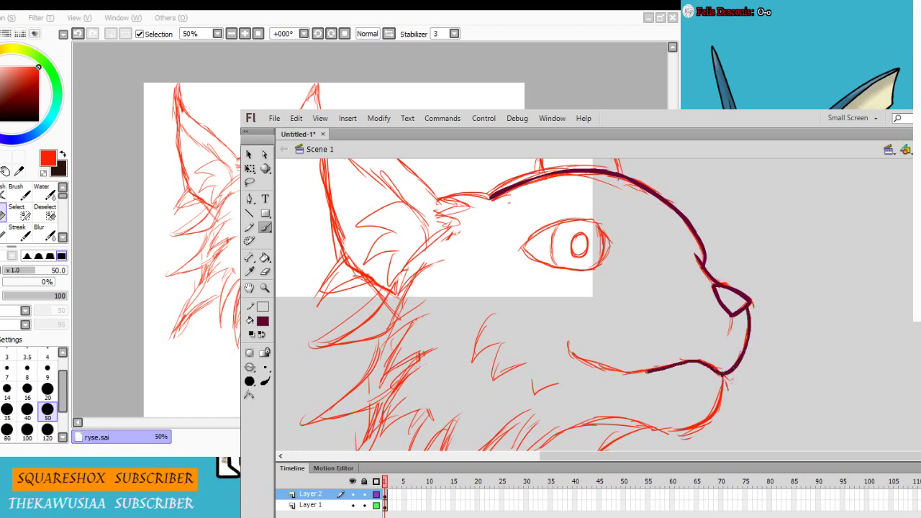
# Ink the mouth line back to its upturned corner, erasing the untidy part and redrawing it
pyautogui.hotkey('ctrl', 'z')
pyautogui.moveTo(724, 373)
pyautogui.mouseDown()
pyautogui.moveTo(708, 365)
pyautogui.moveTo(622, 372)
pyautogui.moveTo(569, 344)
pyautogui.mouseUp()
pyautogui.hotkey('ctrl', 'z')
pyautogui.press('e')
pyautogui.moveTo(616, 378); pyautogui.dragTo(635, 371)
pyautogui.press('b')
pyautogui.moveTo(642, 372)
pyautogui.mouseDown()
pyautogui.moveTo(610, 374)
pyautogui.moveTo(573, 344)
pyautogui.mouseUp()
# Ink the chin and lower jaw line, plus the curved front of the neck
pyautogui.moveTo(724, 374)
pyautogui.mouseDown()
pyautogui.moveTo(677, 434)
pyautogui.moveTo(651, 429)
pyautogui.mouseUp()
pyautogui.moveTo(651, 429)
pyautogui.mouseDown()
pyautogui.moveTo(652, 360)
pyautogui.moveTo(525, 399)
pyautogui.mouseUp()
pyautogui.press('e')
pyautogui.press('b')
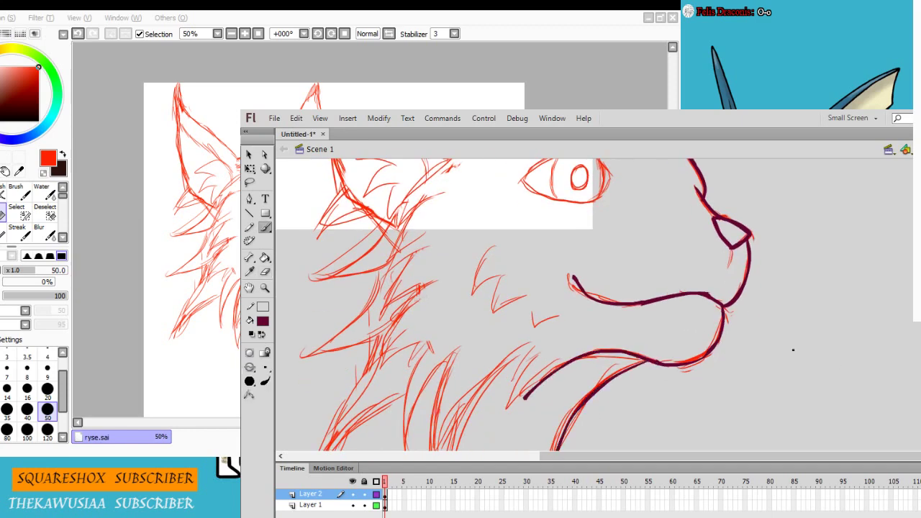
pyautogui.scroll(-3, 794, 349)
pyautogui.moveTo(649, 264)
pyautogui.mouseDown()
pyautogui.moveTo(577, 305)
pyautogui.moveTo(566, 341)
pyautogui.moveTo(582, 441)
pyautogui.mouseUp()
pyautogui.hotkey('ctrl', 'z')
# Ink the pointed fur tufts below the jaw, redoing the strokes that miss the sketch
pyautogui.hscroll(-1, 605, 337)
pyautogui.moveTo(597, 252); pyautogui.dragTo(592, 302)
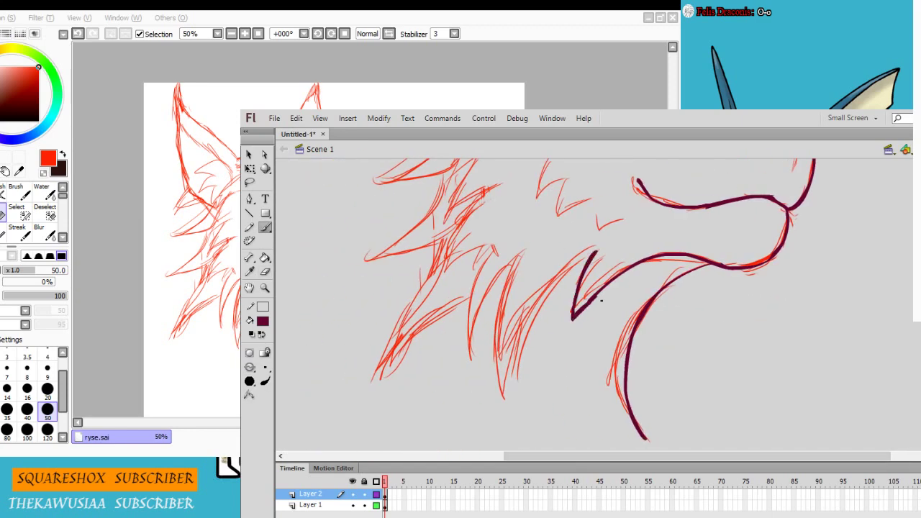
pyautogui.hotkey('ctrl', 'z')
pyautogui.hotkey('ctrl', 'z')
pyautogui.moveTo(596, 252); pyautogui.dragTo(576, 321)
pyautogui.moveTo(596, 250)
pyautogui.mouseDown()
pyautogui.moveTo(527, 316)
pyautogui.moveTo(507, 400)
pyautogui.mouseUp()
pyautogui.moveTo(515, 258)
pyautogui.mouseDown()
pyautogui.moveTo(499, 359)
pyautogui.moveTo(475, 351)
pyautogui.mouseUp()
pyautogui.moveTo(490, 250)
pyautogui.mouseDown()
pyautogui.moveTo(473, 304)
pyautogui.moveTo(475, 367)
pyautogui.mouseUp()
pyautogui.hotkey('ctrl', 'z')
pyautogui.moveTo(492, 250); pyautogui.dragTo(468, 328)
pyautogui.hotkey('ctrl', 'z')
pyautogui.moveTo(492, 251); pyautogui.dragTo(475, 350)
pyautogui.moveTo(494, 252); pyautogui.dragTo(474, 329)
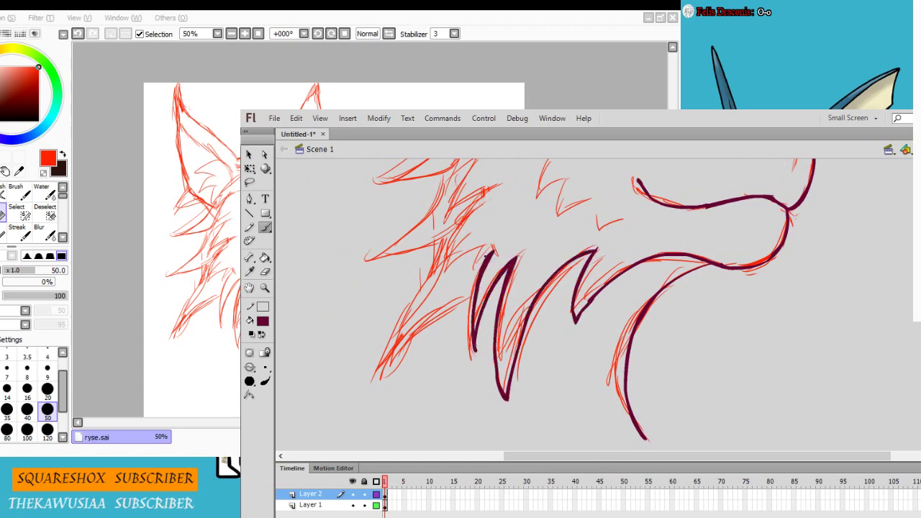
# Ink the jagged cheek fur upward from the jaw tufts toward the base of the near ear
pyautogui.scroll(3, 484, 302)
pyautogui.moveTo(484, 288); pyautogui.dragTo(494, 352)
pyautogui.moveTo(474, 258); pyautogui.dragTo(486, 291)
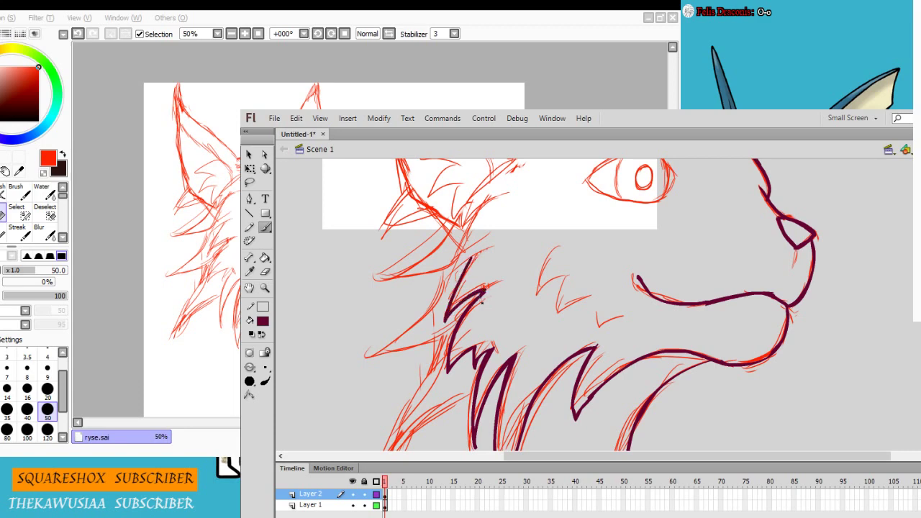
pyautogui.moveTo(456, 213)
pyautogui.mouseDown()
pyautogui.moveTo(475, 251)
pyautogui.moveTo(460, 272)
pyautogui.mouseUp()
pyautogui.hotkey('ctrl', 'z')
pyautogui.scroll(2, 471, 263)
pyautogui.scroll(1, 571, 305)
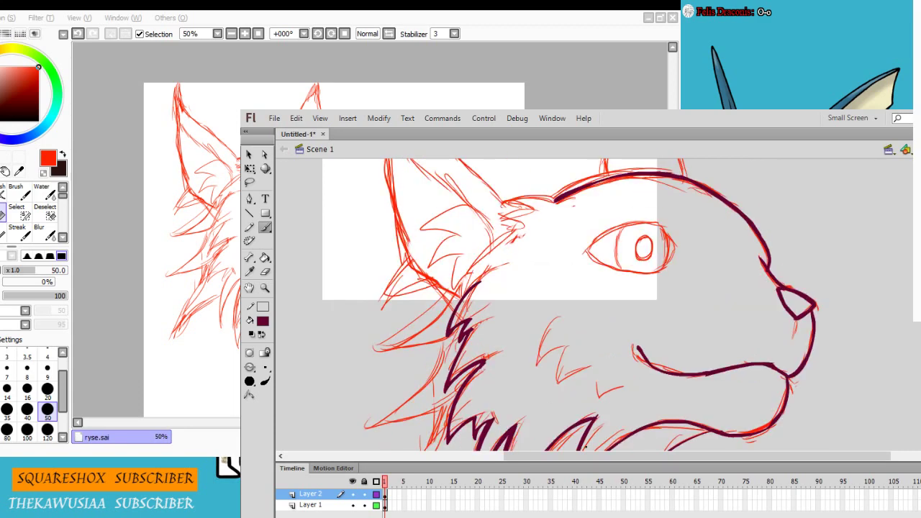
# Ink the fur tufts in front of the near ear, joining the forehead line to the cheek fur
pyautogui.moveTo(596, 456); pyautogui.dragTo(579, 470)
pyautogui.moveTo(586, 201); pyautogui.dragTo(501, 251)
pyautogui.moveTo(528, 245); pyautogui.dragTo(517, 270)
pyautogui.hotkey('ctrl', 'z')
pyautogui.moveTo(516, 270); pyautogui.dragTo(509, 282)
pyautogui.hotkey('ctrl', 'z')
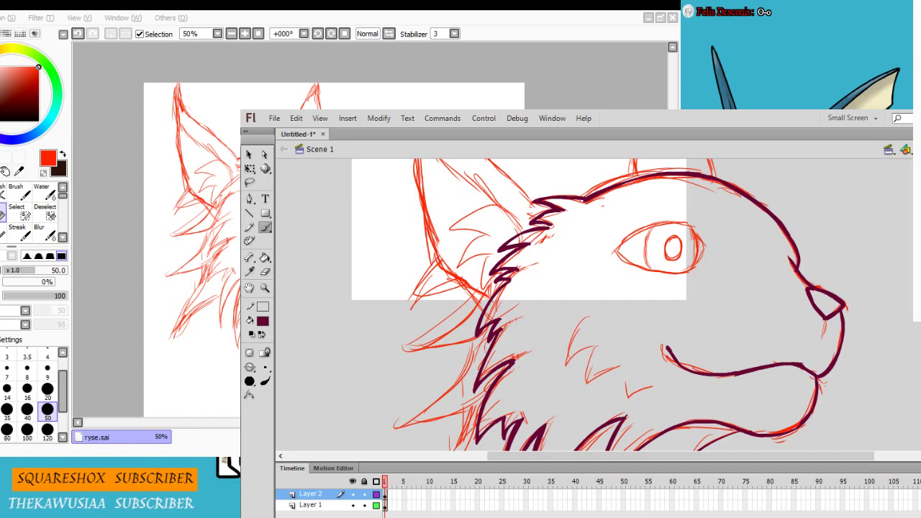
# Ink the almond-shaped outline of the eye and clean its inner edge with the eraser
pyautogui.moveTo(621, 242)
pyautogui.mouseDown()
pyautogui.moveTo(693, 226)
pyautogui.moveTo(613, 252)
pyautogui.mouseUp()
pyautogui.moveTo(614, 251)
pyautogui.mouseDown()
pyautogui.moveTo(704, 243)
pyautogui.moveTo(692, 226)
pyautogui.moveTo(704, 243)
pyautogui.moveTo(626, 258)
pyautogui.moveTo(660, 271)
pyautogui.moveTo(704, 245)
pyautogui.moveTo(693, 226)
pyautogui.mouseUp()
pyautogui.hotkey('ctrl', 'z')
pyautogui.hotkey('ctrl', 'z')
pyautogui.press('e')
pyautogui.moveTo(695, 254); pyautogui.dragTo(692, 256)
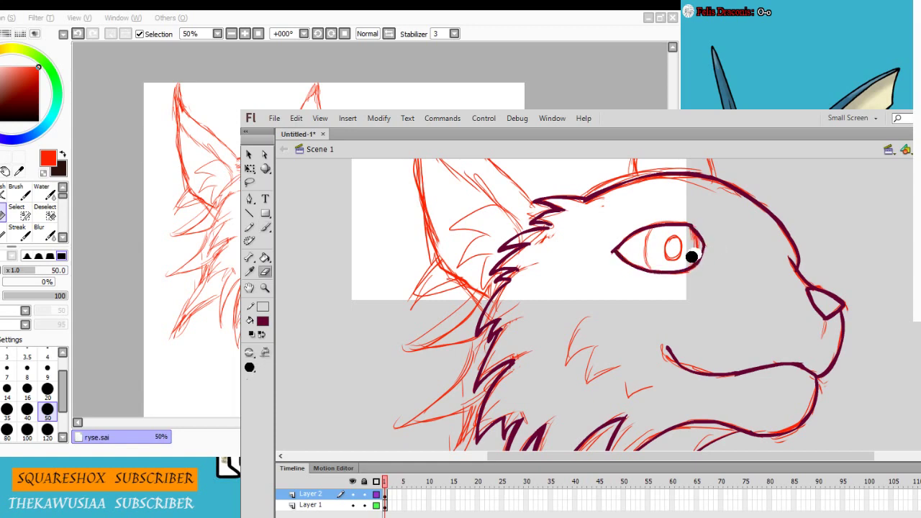
pyautogui.press('b')
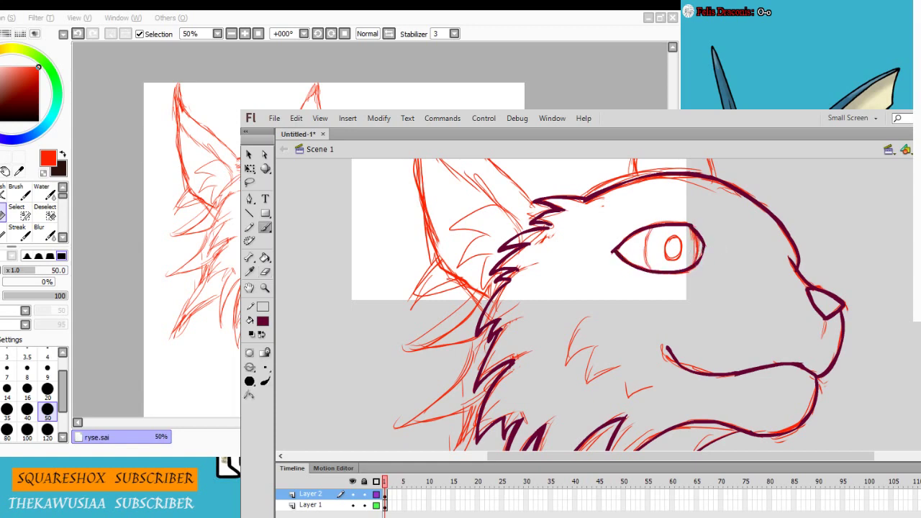
# Ink both edges of the far ear and the spiky fur tuft at its tip
pyautogui.scroll(3, 662, 249)
pyautogui.moveTo(633, 304); pyautogui.dragTo(670, 194)
pyautogui.hotkey('ctrl', 'z')
pyautogui.moveTo(687, 199); pyautogui.dragTo(717, 303)
pyautogui.hotkey('ctrl', 'z')
pyautogui.moveTo(687, 190)
pyautogui.mouseDown()
pyautogui.moveTo(716, 303)
pyautogui.moveTo(678, 183)
pyautogui.moveTo(635, 290)
pyautogui.mouseUp()
pyautogui.hotkey('ctrl', 'z')
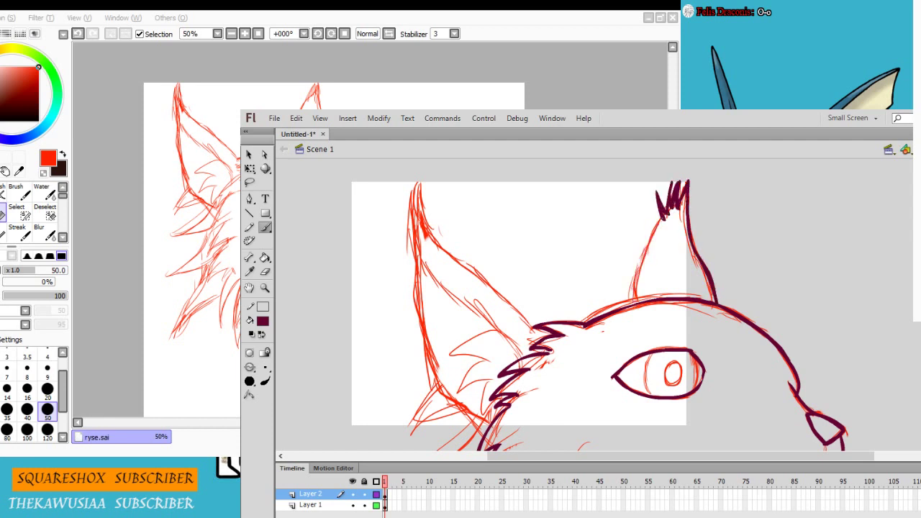
pyautogui.moveTo(663, 216); pyautogui.dragTo(633, 301)
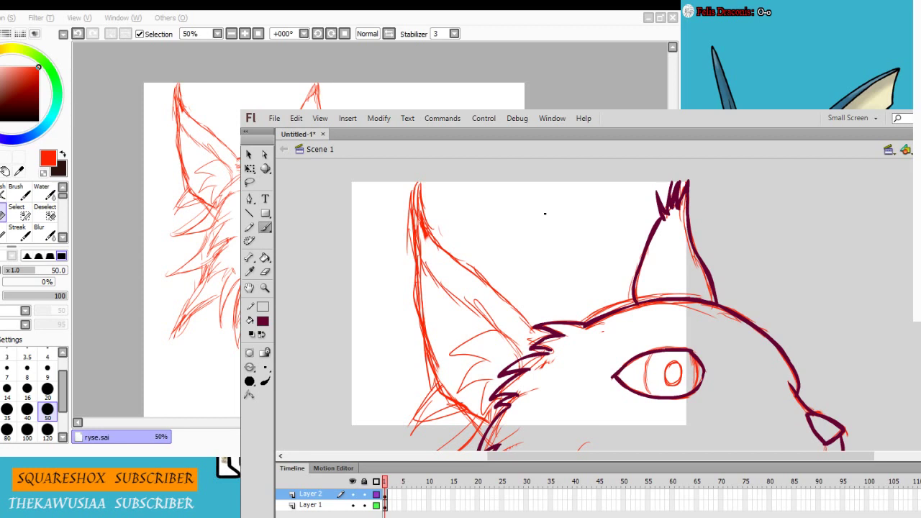
# Ink the front edge of the near ear and a dark fur tuft at its tip
pyautogui.moveTo(421, 206); pyautogui.dragTo(539, 341)
pyautogui.moveTo(779, 458); pyautogui.dragTo(705, 459)
pyautogui.scroll(2, 594, 305)
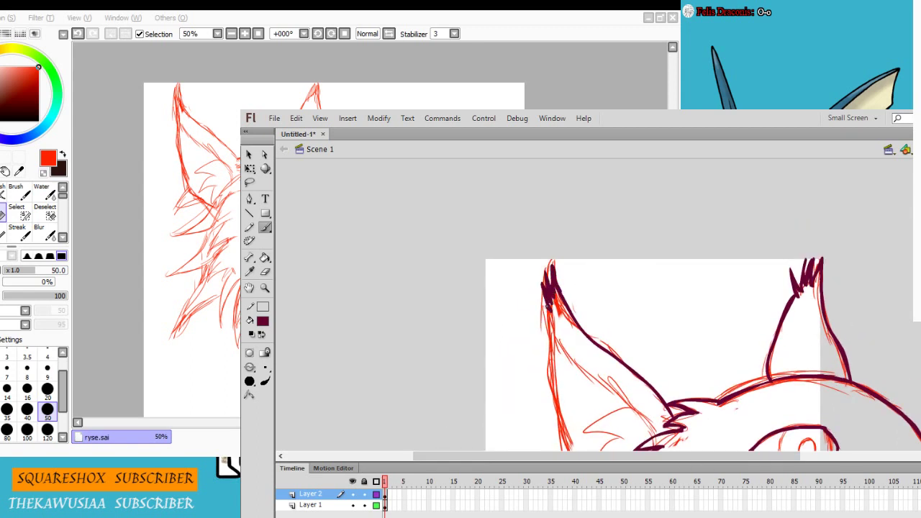
# Redraw the near ear's tip tuft and ink its back edge down to the cheek fur, undoing the rejected curves
pyautogui.moveTo(556, 288)
pyautogui.mouseDown()
pyautogui.moveTo(553, 309)
pyautogui.moveTo(525, 286)
pyautogui.moveTo(546, 319)
pyautogui.moveTo(550, 377)
pyautogui.mouseUp()
pyautogui.scroll(-2, 592, 288)
pyautogui.scroll(-1, 591, 287)
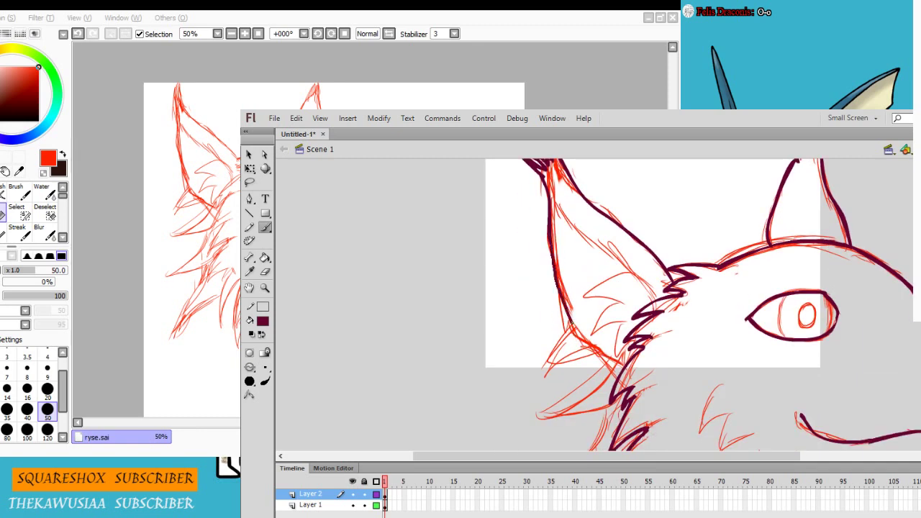
pyautogui.hotkey('ctrl', 'z')
pyautogui.moveTo(551, 243)
pyautogui.mouseDown()
pyautogui.moveTo(625, 365)
pyautogui.moveTo(569, 329)
pyautogui.moveTo(625, 365)
pyautogui.mouseUp()
pyautogui.hotkey('ctrl', 'z')
pyautogui.hotkey('ctrl', 'z')
pyautogui.hotkey('ctrl', 'z')
pyautogui.moveTo(544, 177)
pyautogui.mouseDown()
pyautogui.moveTo(551, 244)
pyautogui.moveTo(626, 383)
pyautogui.mouseUp()
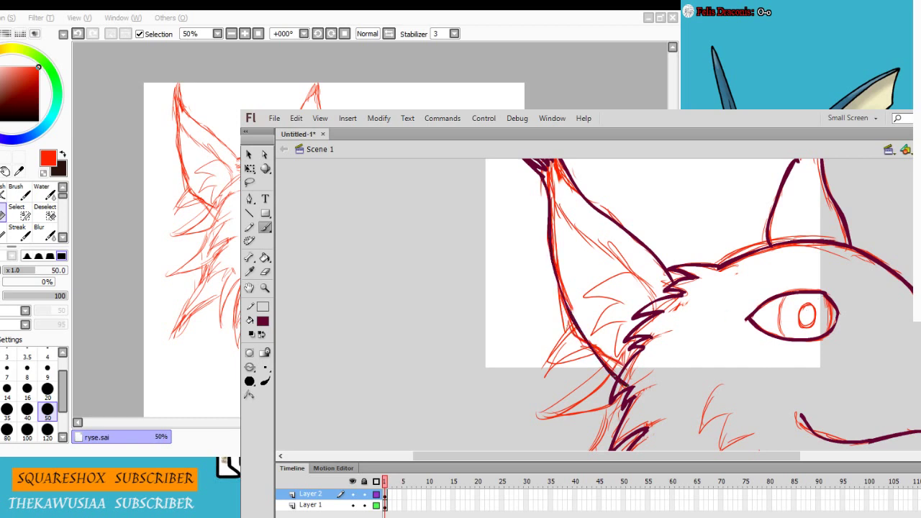
pyautogui.hotkey('ctrl', 'z')
pyautogui.moveTo(551, 240)
pyautogui.mouseDown()
pyautogui.moveTo(567, 309)
pyautogui.moveTo(618, 382)
pyautogui.mouseUp()
pyautogui.hotkey('ctrl', 'z')
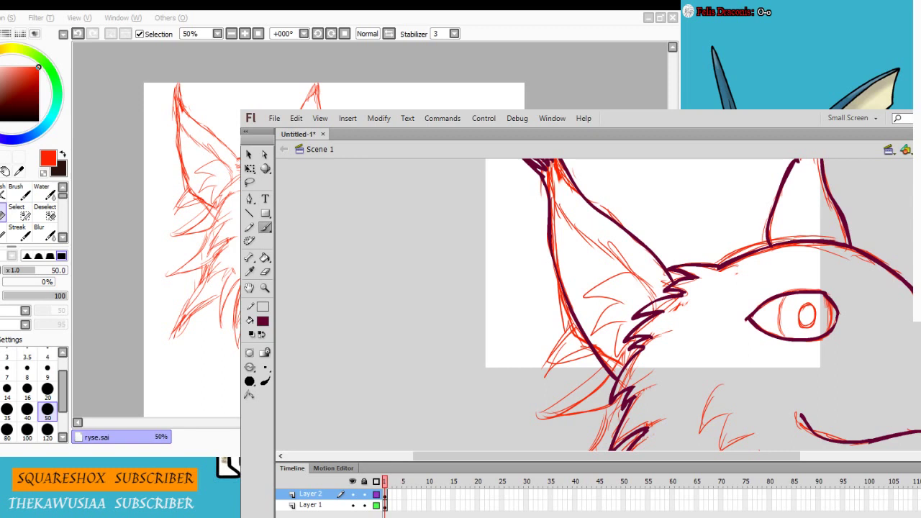
# Ink the inner rim of the near ear and tidy the base of the far ear with a smaller eraser
pyautogui.scroll(3, 583, 281)
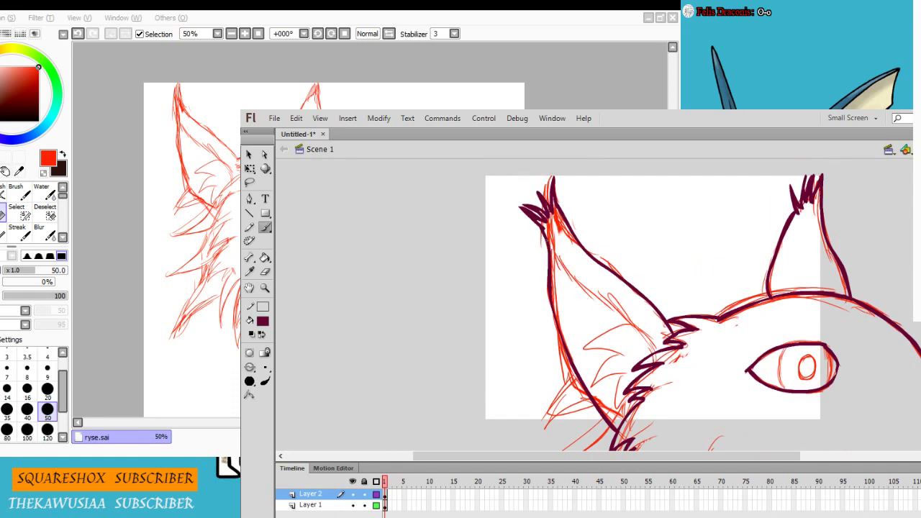
pyautogui.press('e')
pyautogui.click(279, 382)
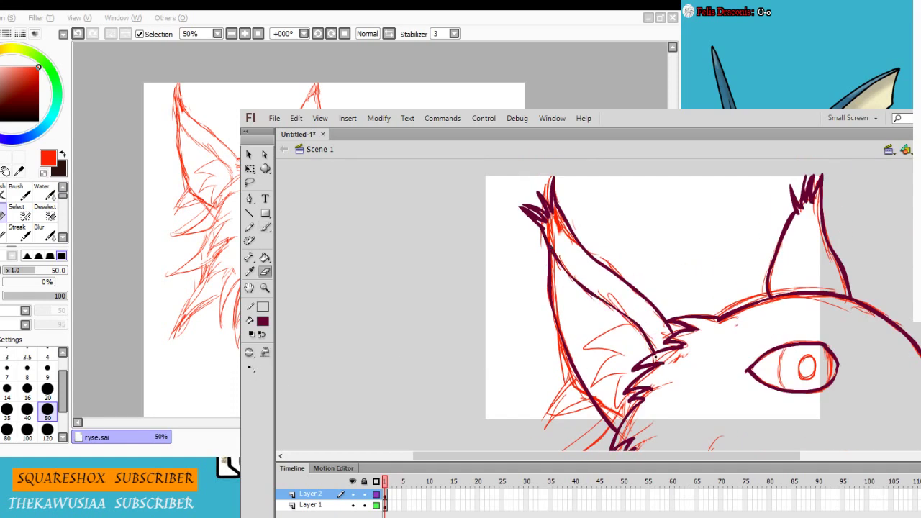
pyautogui.press('b')
pyautogui.press('e')
pyautogui.press('b')
pyautogui.moveTo(768, 292); pyautogui.dragTo(768, 313)
pyautogui.press('e')
pyautogui.moveTo(768, 301); pyautogui.dragTo(771, 312)
pyautogui.scroll(-3, 773, 313)
pyautogui.press('b')
pyautogui.scroll(-1, 773, 313)
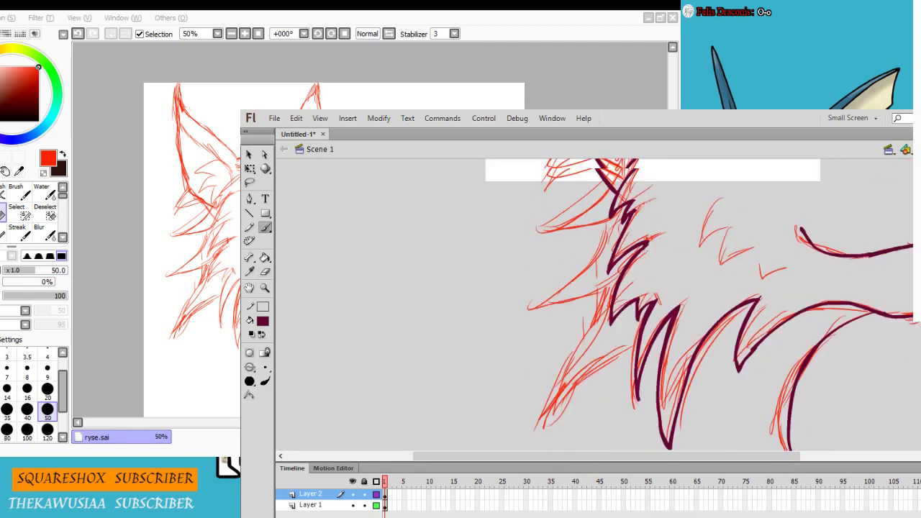
pyautogui.scroll(4, 773, 312)
pyautogui.scroll(-7, 745, 332)
pyautogui.moveTo(618, 254)
pyautogui.mouseDown()
pyautogui.moveTo(590, 294)
pyautogui.moveTo(554, 391)
pyautogui.mouseUp()
pyautogui.hotkey('ctrl', 'z')
pyautogui.scroll(6, 619, 317)
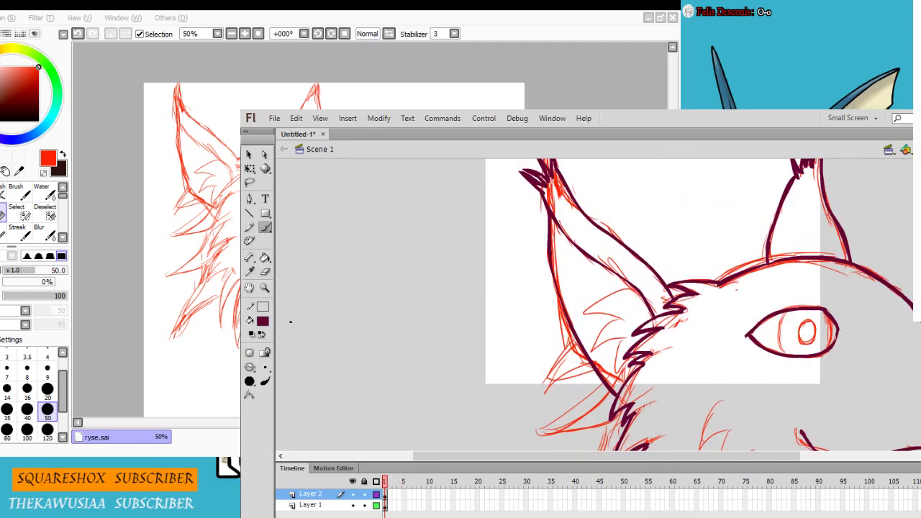
# Ink the two curved edges of the iris inside the eye outline
pyautogui.moveTo(786, 313); pyautogui.dragTo(786, 354)
pyautogui.moveTo(827, 319); pyautogui.dragTo(830, 348)
pyautogui.moveTo(788, 457)
pyautogui.mouseDown()
pyautogui.moveTo(776, 457)
pyautogui.moveTo(821, 457)
pyautogui.mouseUp()
# Ink the small fur marks on the cheek behind the mouth corner
pyautogui.scroll(-3, 756, 360)
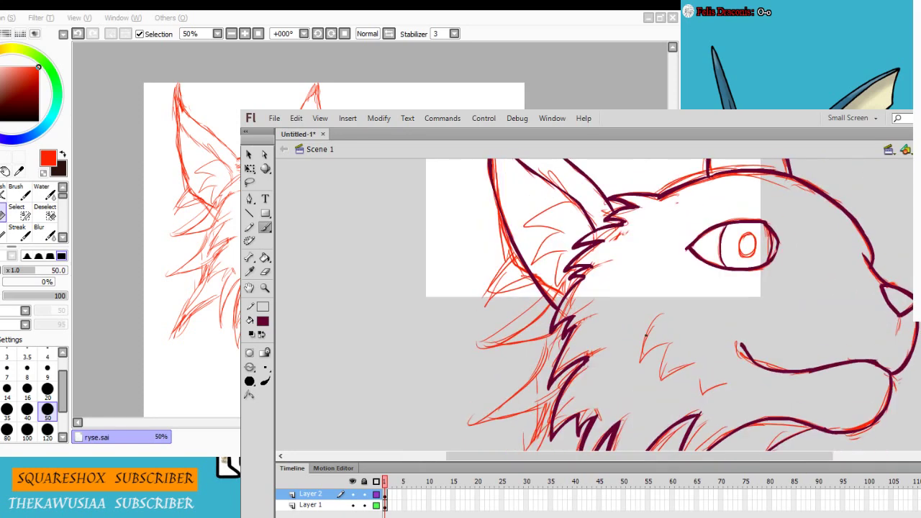
pyautogui.moveTo(663, 314); pyautogui.dragTo(661, 344)
pyautogui.moveTo(668, 345); pyautogui.dragTo(663, 382)
pyautogui.hotkey('ctrl', 'z')
pyautogui.moveTo(661, 315)
pyautogui.mouseDown()
pyautogui.moveTo(692, 364)
pyautogui.moveTo(731, 382)
pyautogui.mouseUp()
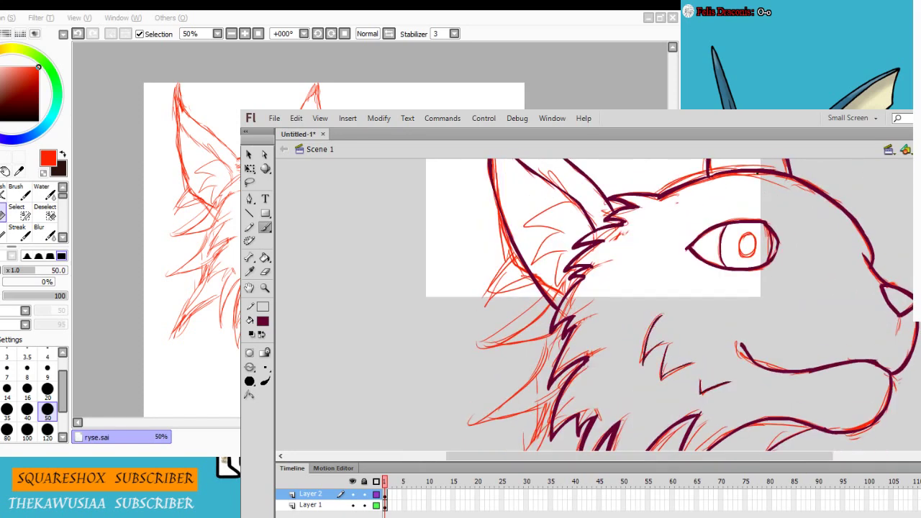
# Ink the long pointed fur tufts behind the cheek down the back of the neck, undoing the rejected strokes
pyautogui.scroll(1, 777, 205)
pyautogui.moveTo(549, 327); pyautogui.dragTo(488, 370)
pyautogui.hotkey('ctrl', 'z')
pyautogui.scroll(-5, 547, 316)
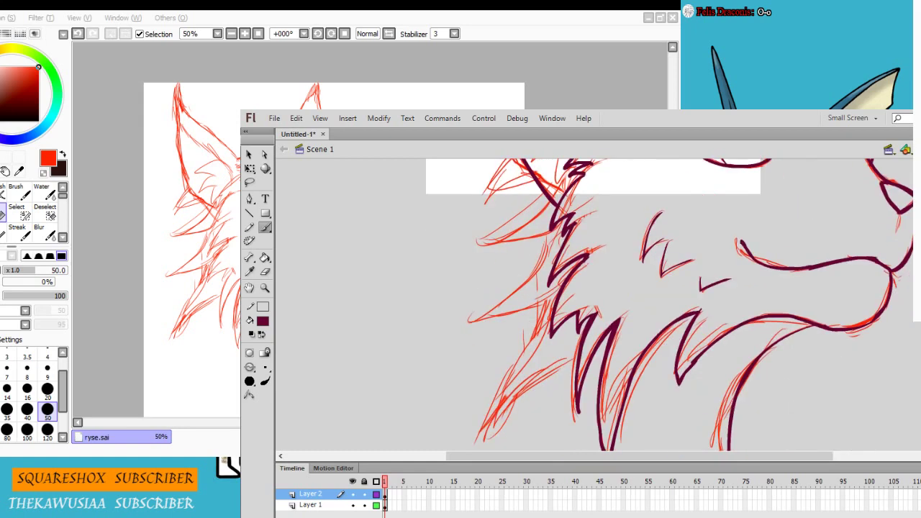
pyautogui.moveTo(545, 290)
pyautogui.mouseDown()
pyautogui.moveTo(495, 414)
pyautogui.moveTo(569, 347)
pyautogui.mouseUp()
pyautogui.moveTo(547, 230)
pyautogui.mouseDown()
pyautogui.moveTo(487, 321)
pyautogui.moveTo(549, 289)
pyautogui.moveTo(473, 316)
pyautogui.moveTo(488, 321)
pyautogui.moveTo(492, 301)
pyautogui.moveTo(483, 306)
pyautogui.moveTo(549, 287)
pyautogui.moveTo(489, 335)
pyautogui.mouseUp()
pyautogui.hotkey('ctrl', 'z')
pyautogui.hotkey('ctrl', 'z')
pyautogui.hotkey('ctrl', 'z')
pyautogui.scroll(3, 548, 290)
pyautogui.moveTo(489, 335); pyautogui.dragTo(547, 327)
pyautogui.moveTo(547, 295); pyautogui.dragTo(523, 317)
pyautogui.hotkey('ctrl', 'z')
pyautogui.hotkey('ctrl', 'z')
# Ink the curved fur tufts inside the base of the near ear
pyautogui.moveTo(578, 195)
pyautogui.mouseDown()
pyautogui.moveTo(541, 204)
pyautogui.moveTo(527, 219)
pyautogui.mouseUp()
pyautogui.moveTo(527, 219); pyautogui.dragTo(563, 221)
pyautogui.moveTo(568, 223)
pyautogui.mouseDown()
pyautogui.moveTo(535, 253)
pyautogui.moveTo(573, 266)
pyautogui.mouseUp()
# Hide the sketch on Layer 1 and thin the cheek and chin fur lines with the eraser
pyautogui.click(353, 506)
pyautogui.scroll(2, 612, 295)
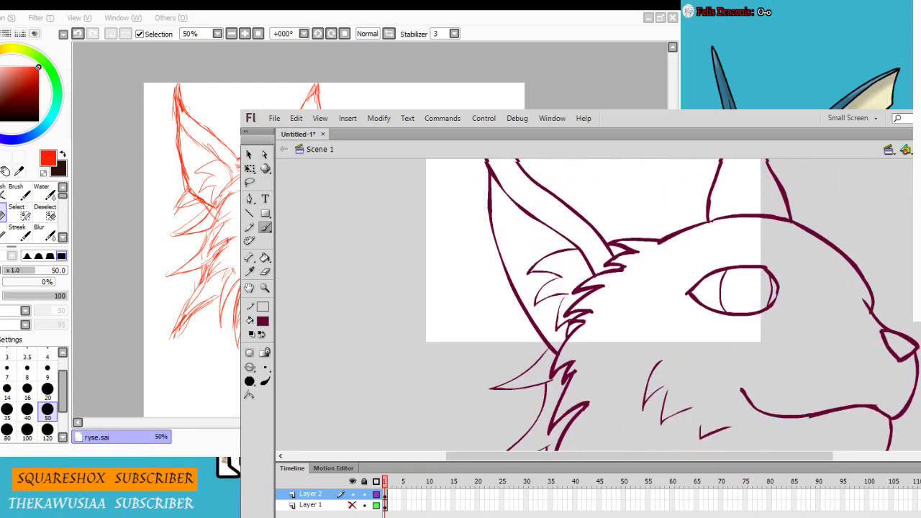
pyautogui.scroll(-7, 613, 295)
pyautogui.press('e')
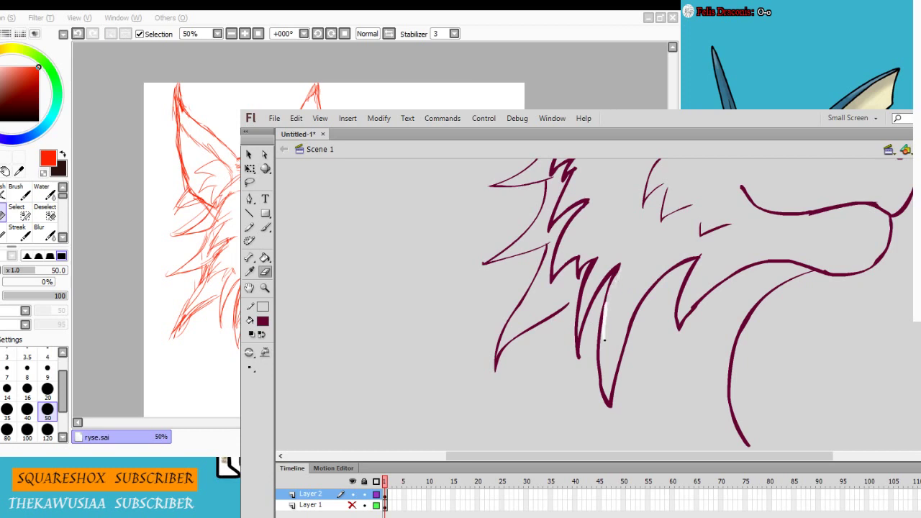
pyautogui.moveTo(691, 308); pyautogui.dragTo(720, 283)
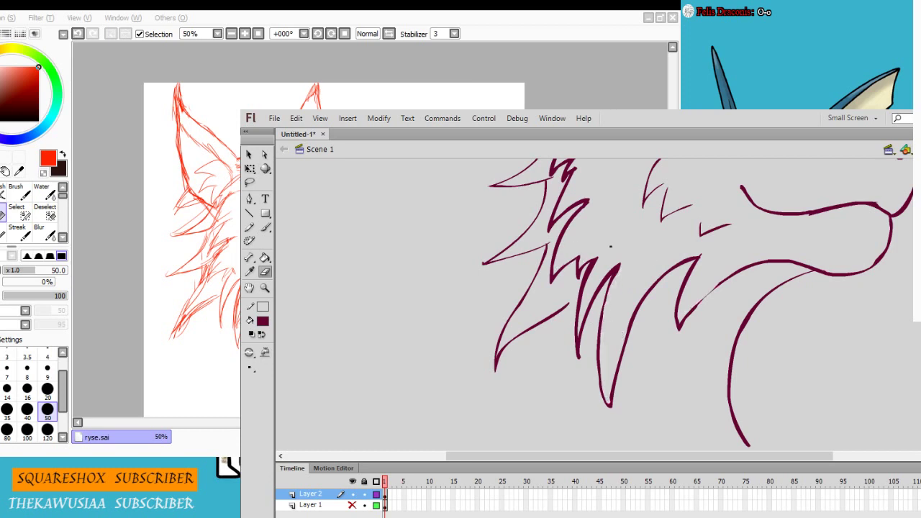
pyautogui.scroll(3, 610, 246)
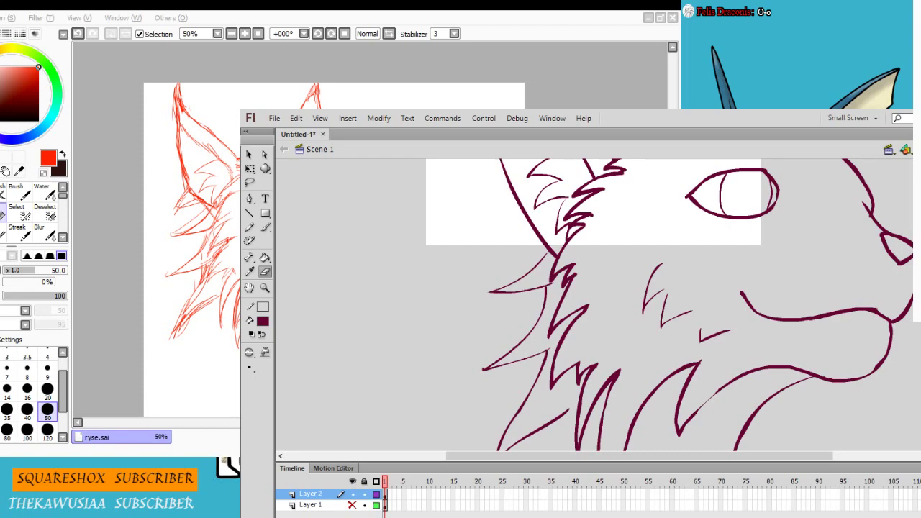
pyautogui.scroll(3, 597, 305)
# Show the sketch layer again and ink the short line running down from the nose
pyautogui.click(353, 505)
pyautogui.scroll(-3, 597, 305)
pyautogui.press('b')
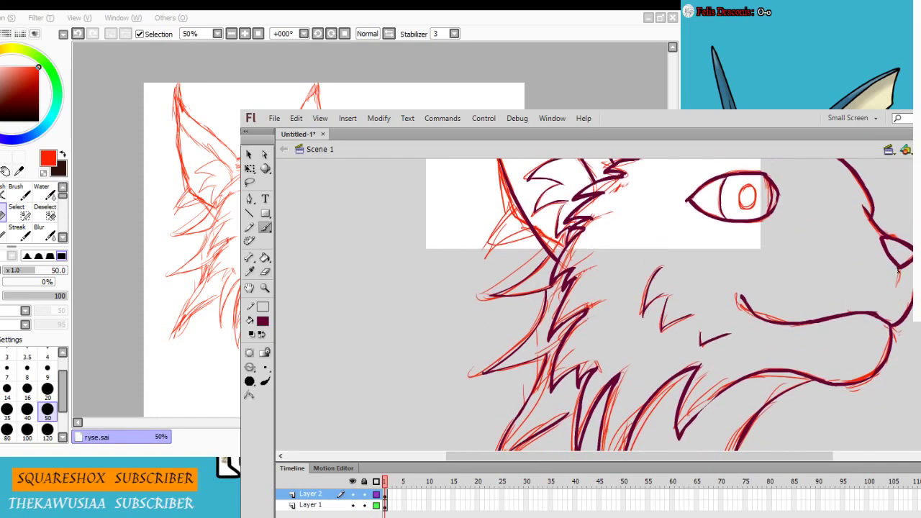
pyautogui.moveTo(901, 268); pyautogui.dragTo(896, 288)
pyautogui.press('e')
pyautogui.press('b')
# Ink the oval pupil inside the iris, undoing the rejected attempts
pyautogui.scroll(3, 900, 281)
pyautogui.moveTo(754, 287)
pyautogui.mouseDown()
pyautogui.moveTo(740, 296)
pyautogui.moveTo(754, 291)
pyautogui.mouseUp()
pyautogui.hotkey('ctrl', 'z')
pyautogui.hotkey('ctrl', 'z')
pyautogui.hotkey('ctrl', 'z')
pyautogui.hotkey('ctrl', 'z')
pyautogui.hotkey('ctrl', 'z')
# Select the pupil outline, adjust its shape with Free Transform, and deselect it
pyautogui.press('v')
pyautogui.click(756, 303)
pyautogui.press('q')
pyautogui.hotkey('ctrl', '=')
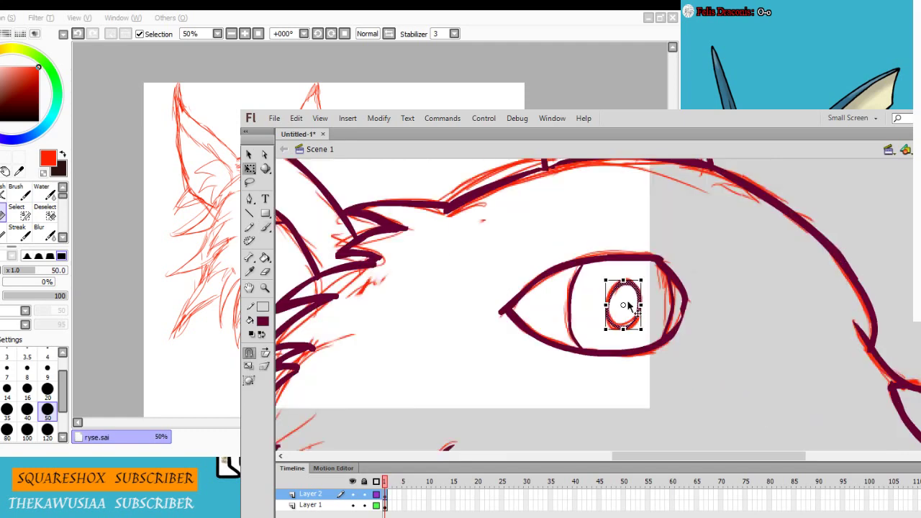
pyautogui.moveTo(606, 304); pyautogui.dragTo(642, 333)
pyautogui.click(599, 386)
pyautogui.hotkey('ctrl', '-')
pyautogui.hotkey('ctrl', '-')
pyautogui.hotkey('ctrl', '=')
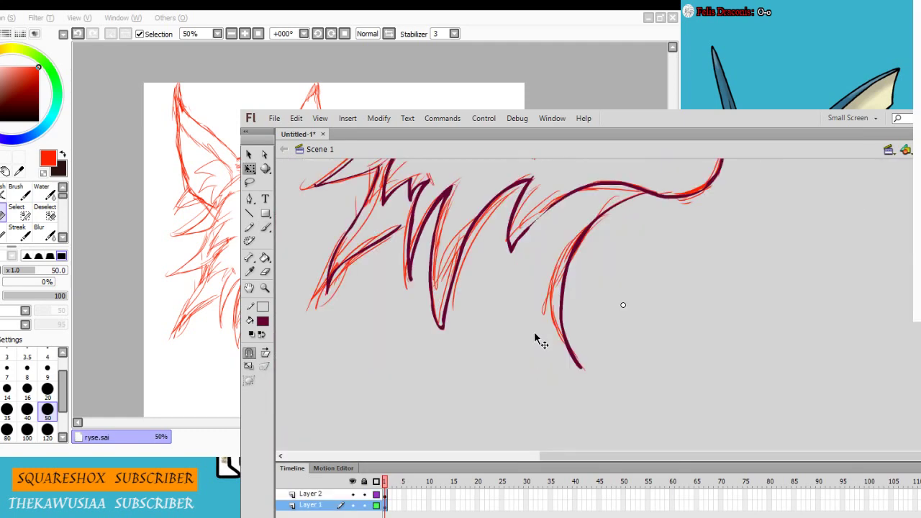
# Make Layer 2 active for inking and lock the sketch on Layer 1
pyautogui.hotkey('ctrl', '-')
pyautogui.hotkey('ctrl', '=')
pyautogui.click(317, 494)
pyautogui.click(364, 505)
pyautogui.click(331, 449)
pyautogui.press('b')
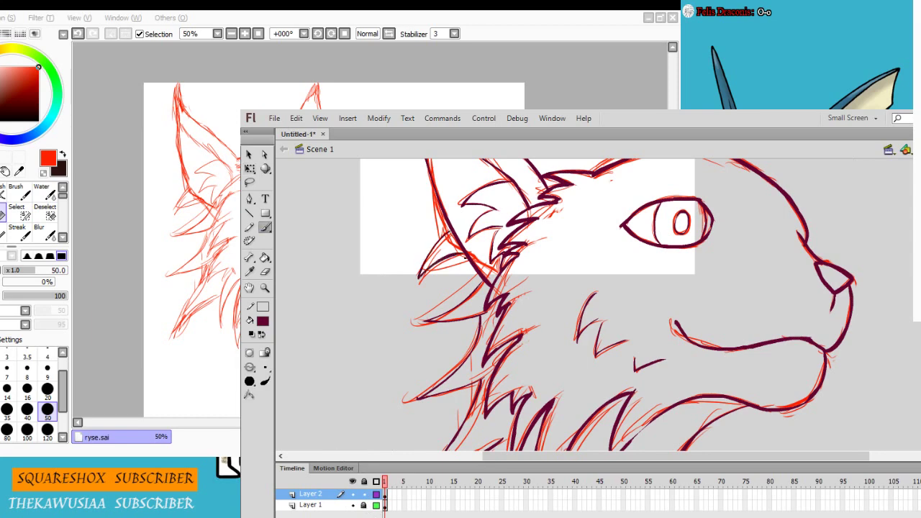
# Ink the back edge of the neck below the fur tufts and hide the sketch layer
pyautogui.scroll(2, 638, 240)
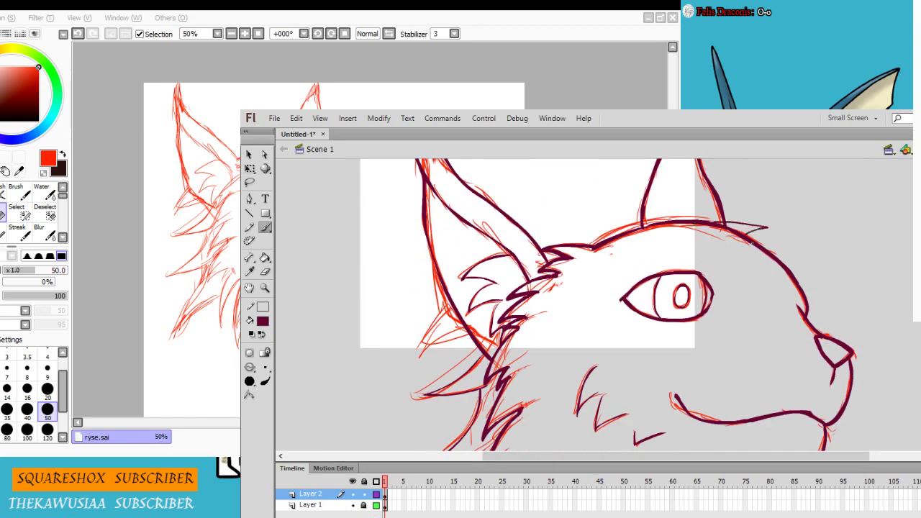
pyautogui.scroll(-4, 576, 324)
pyautogui.hotkey('ctrl', '-')
pyautogui.click(353, 505)
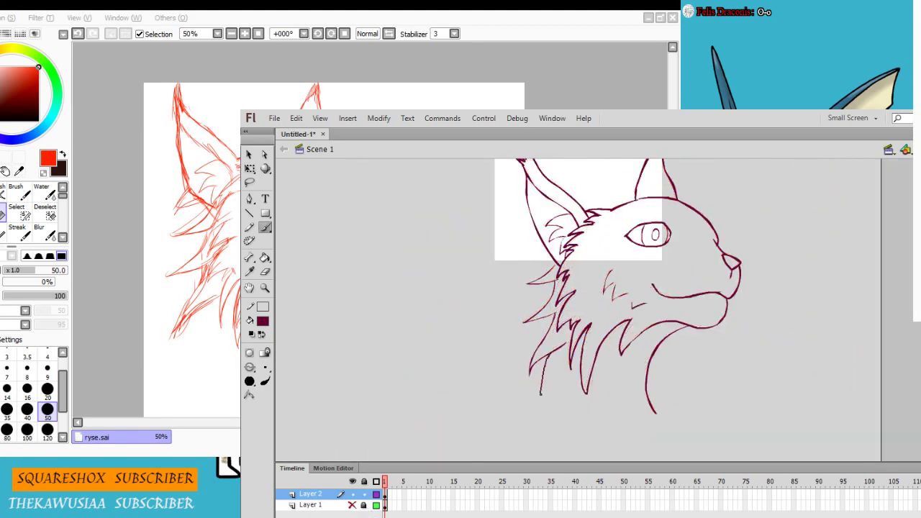
pyautogui.click(353, 505)
pyautogui.click(353, 505)
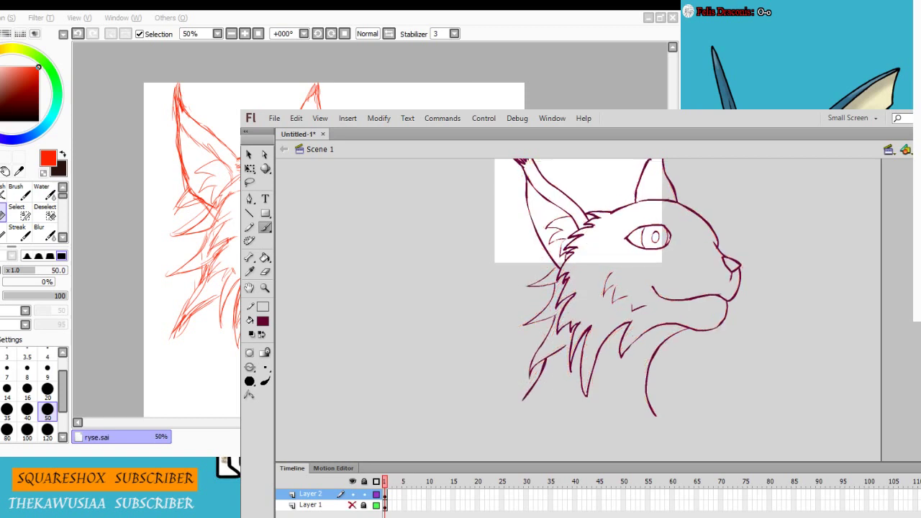
# Save the drawing under the name lynxeł
pyautogui.scroll(1, 698, 269)
pyautogui.press('Return')
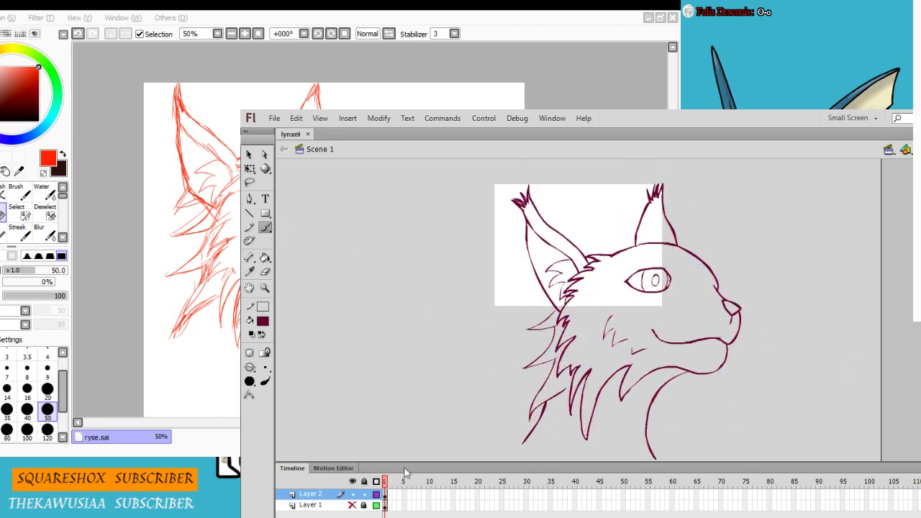
# Zoom in on the lineart and trim the line below the nose and the mouth line with the eraser
pyautogui.click(385, 495)
pyautogui.scroll(-2, 619, 310)
pyautogui.scroll(1, 619, 310)
pyautogui.hotkey('ctrl', 'z')
pyautogui.hotkey('ctrl', '1')
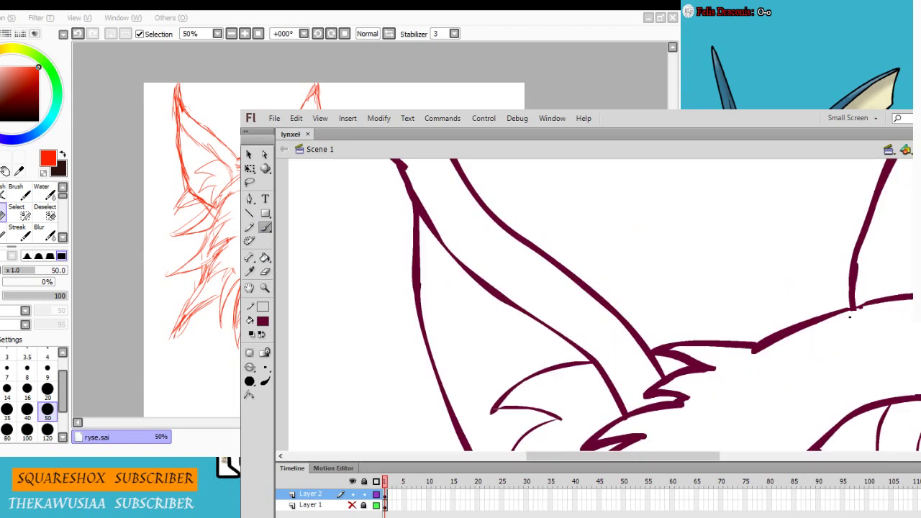
pyautogui.hscroll(3, 570, 381)
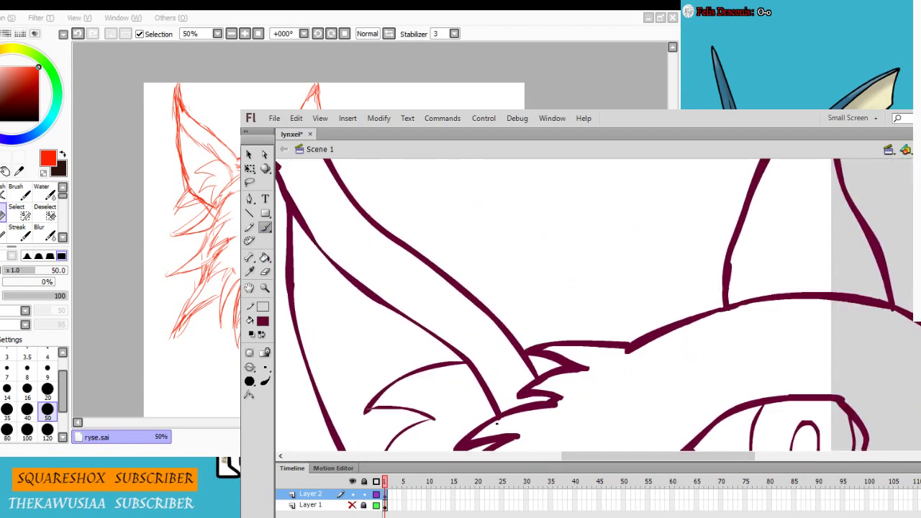
pyautogui.press('e')
pyautogui.hscroll(5, 502, 418)
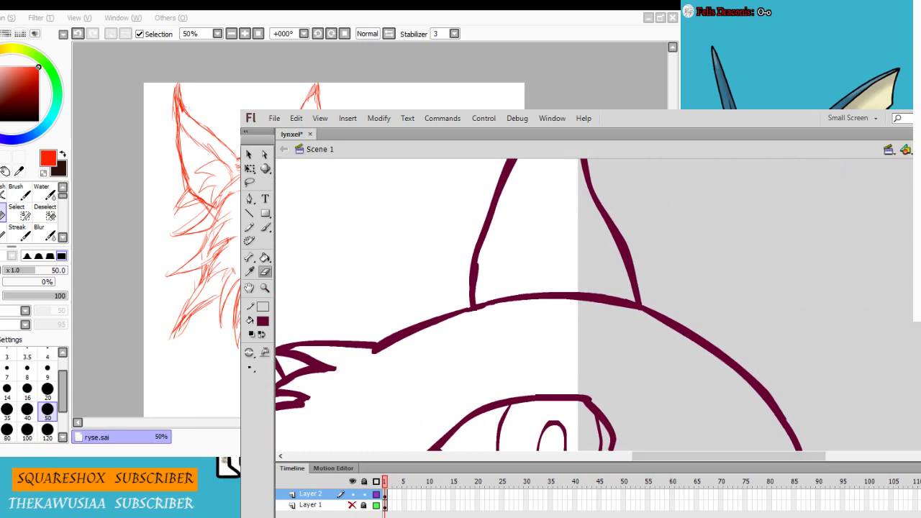
pyautogui.scroll(-5, 821, 249)
pyautogui.moveTo(860, 327); pyautogui.dragTo(855, 348)
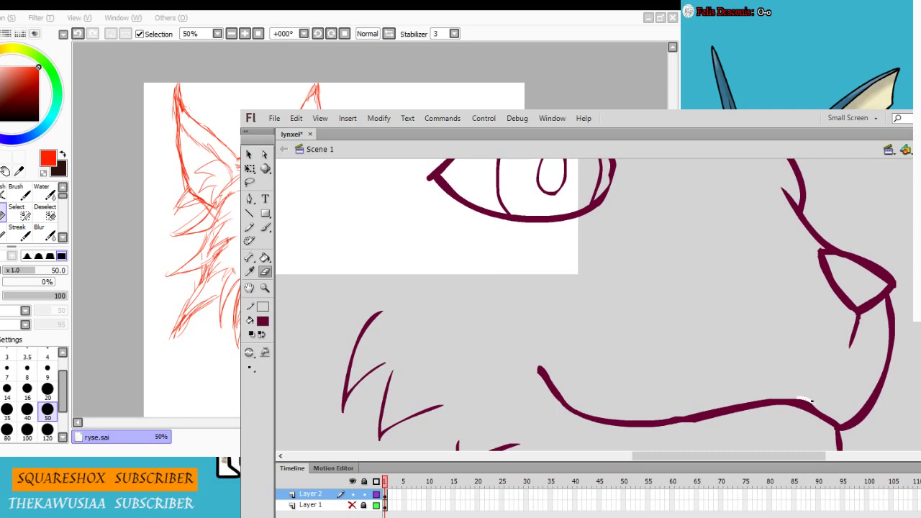
pyautogui.press('b')
pyautogui.press('e')
pyautogui.hotkey('ctrl', '-')
pyautogui.hotkey('ctrl', '-')
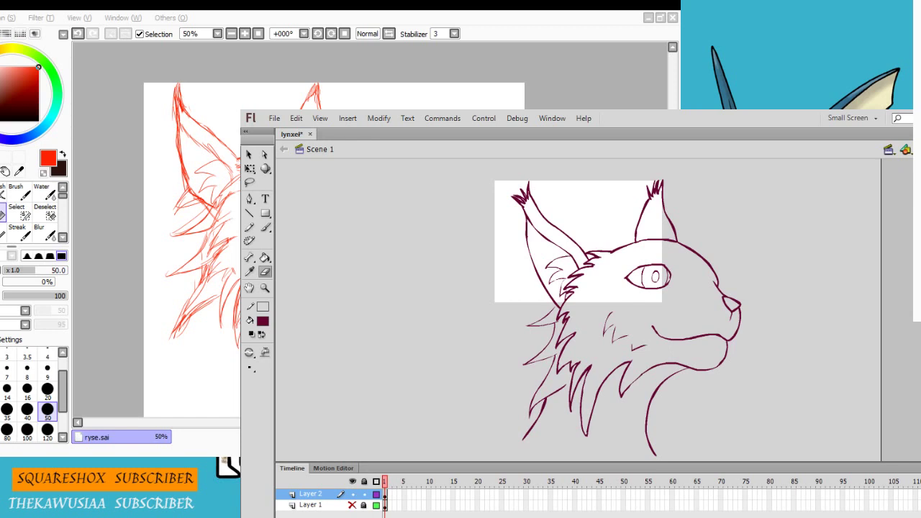
# Save the finished lineart and close Flash
pyautogui.hotkey('ctrl', 's')
pyautogui.hotkey('alt', 'F4')
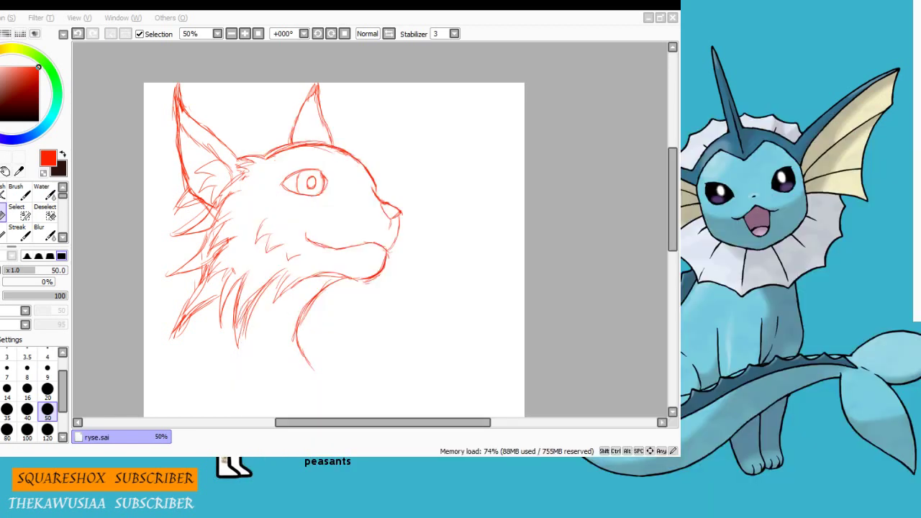
# Create a new canvas in PaintTool SAI and bring in the lineart image cukierkowylynxeł.png
pyautogui.hotkey('ctrl', 'n')
pyautogui.press('Return')
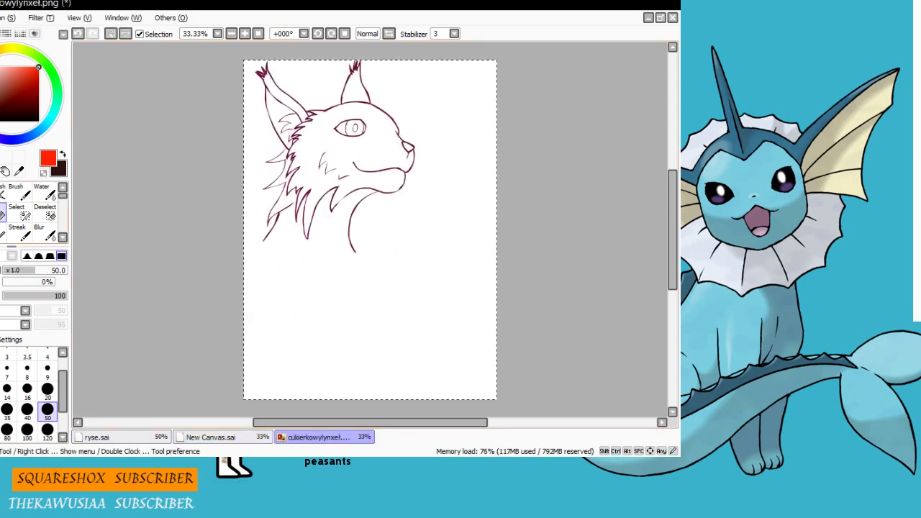
pyautogui.hotkey('ctrl', 't')
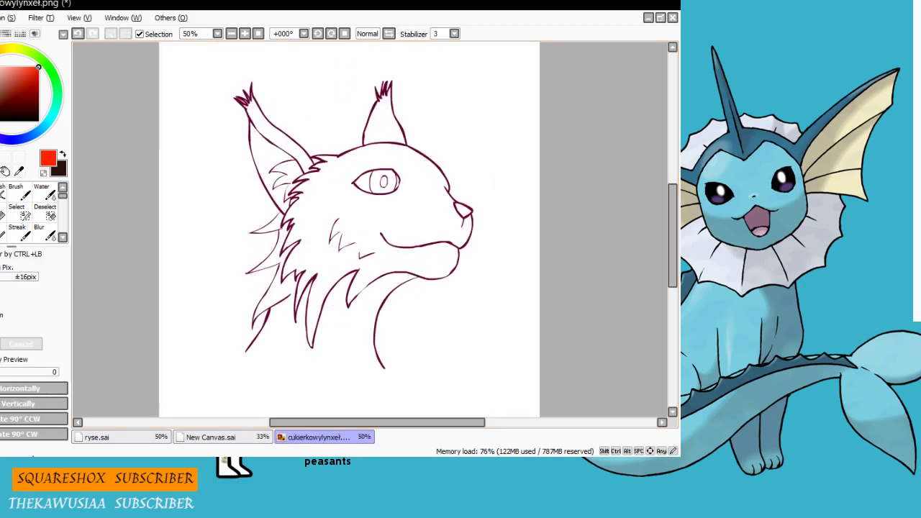
# Save the imported lineart as cukierkowylynxeł.sai
pyautogui.hotkey('alt', 'Tab')
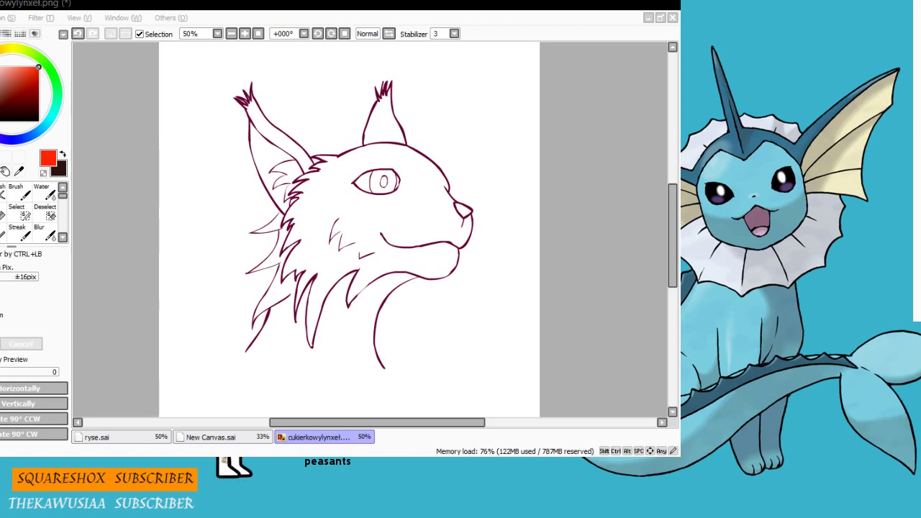
pyautogui.click(289, 318)
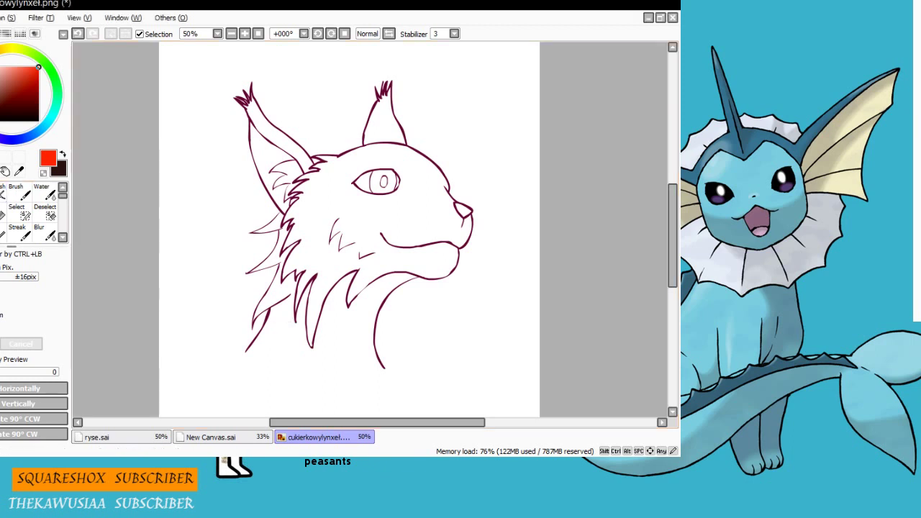
pyautogui.click(87, 309)
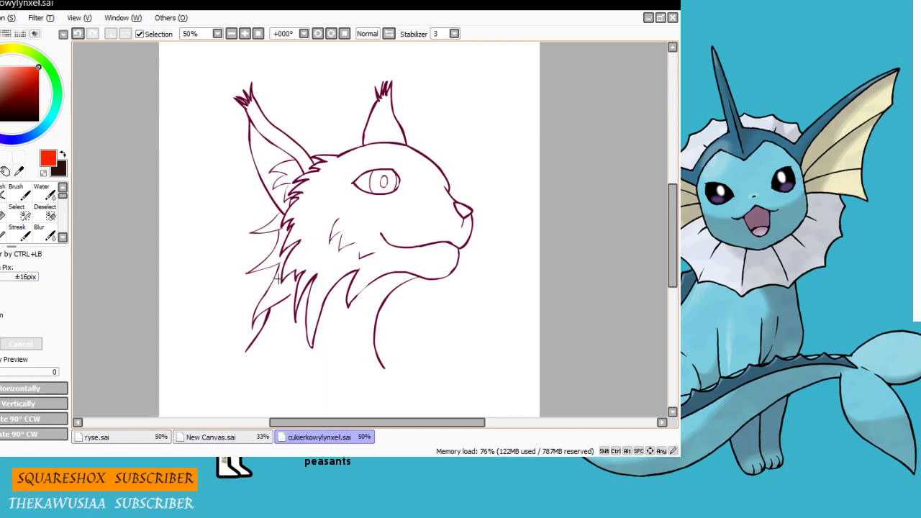
# Paint three color swatches beside the neck with the Brush: bright magenta, dark purple and light pink
pyautogui.press('b')
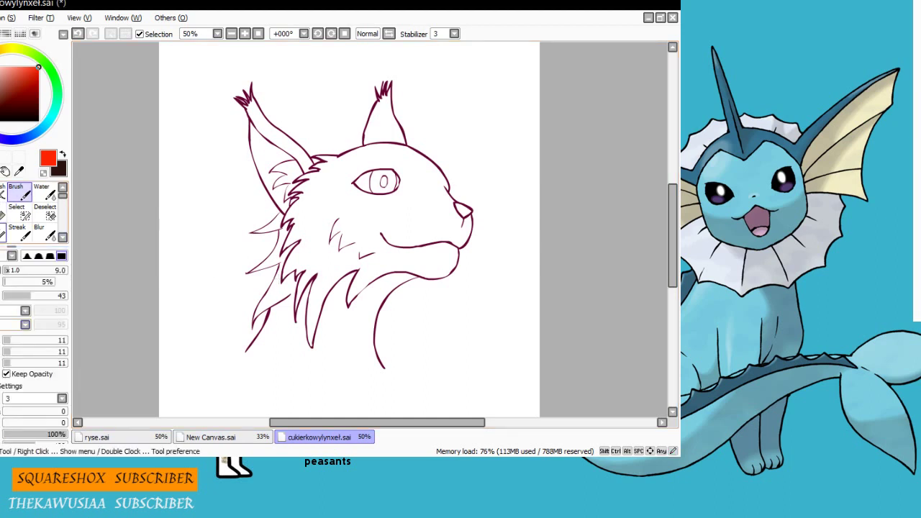
pyautogui.click(0, 116)
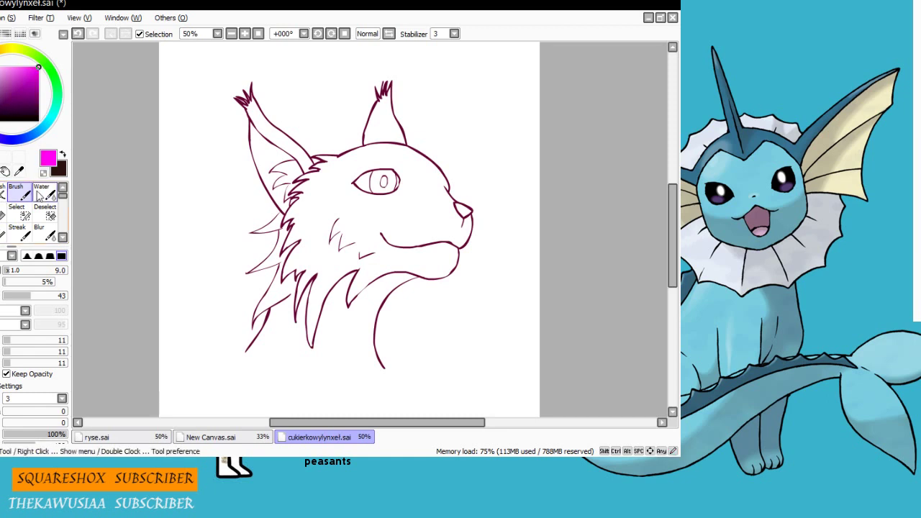
pyautogui.moveTo(459, 348); pyautogui.dragTo(428, 314)
pyautogui.moveTo(428, 315)
pyautogui.mouseDown()
pyautogui.moveTo(413, 342)
pyautogui.moveTo(426, 324)
pyautogui.moveTo(430, 373)
pyautogui.mouseUp()
pyautogui.click(39, 83)
pyautogui.click(39, 70)
pyautogui.moveTo(40, 69); pyautogui.dragTo(3, 69)
pyautogui.moveTo(462, 326)
pyautogui.mouseDown()
pyautogui.moveTo(458, 341)
pyautogui.moveTo(470, 343)
pyautogui.moveTo(469, 330)
pyautogui.mouseUp()
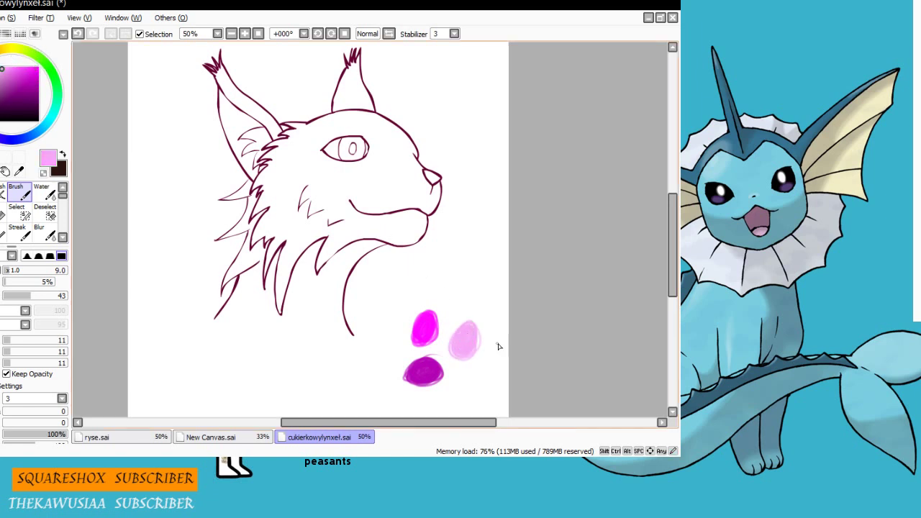
# Set the Brush size to 50 and paint a magenta V marking the lower edge of the neck
pyautogui.click(2, 192)
pyautogui.click(19, 192)
pyautogui.moveTo(32, 417)
pyautogui.click(48, 437)
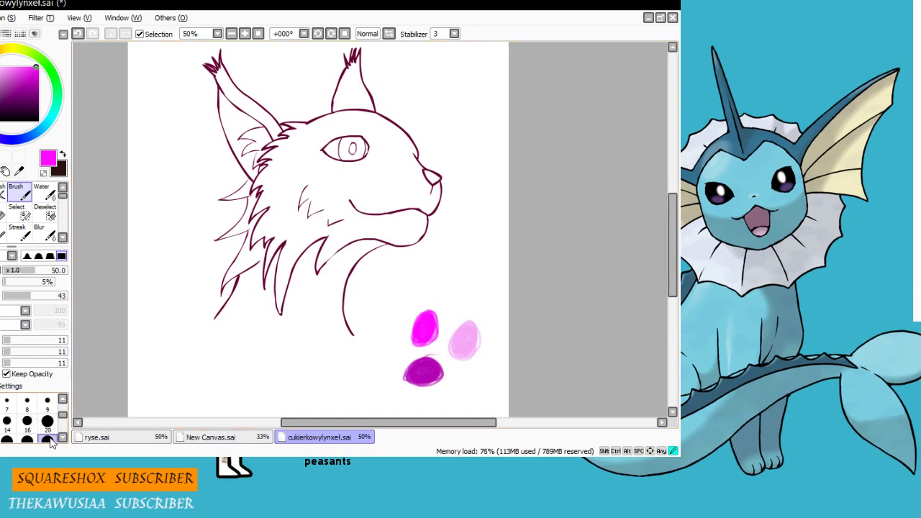
pyautogui.moveTo(216, 319)
pyautogui.mouseDown()
pyautogui.moveTo(252, 365)
pyautogui.moveTo(356, 338)
pyautogui.mouseUp()
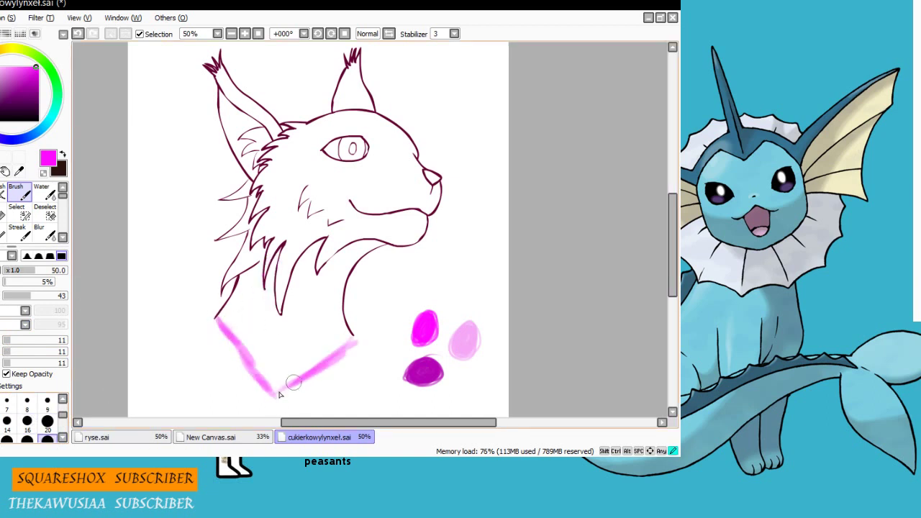
pyautogui.click(0, 157)
pyautogui.click(173, 238)
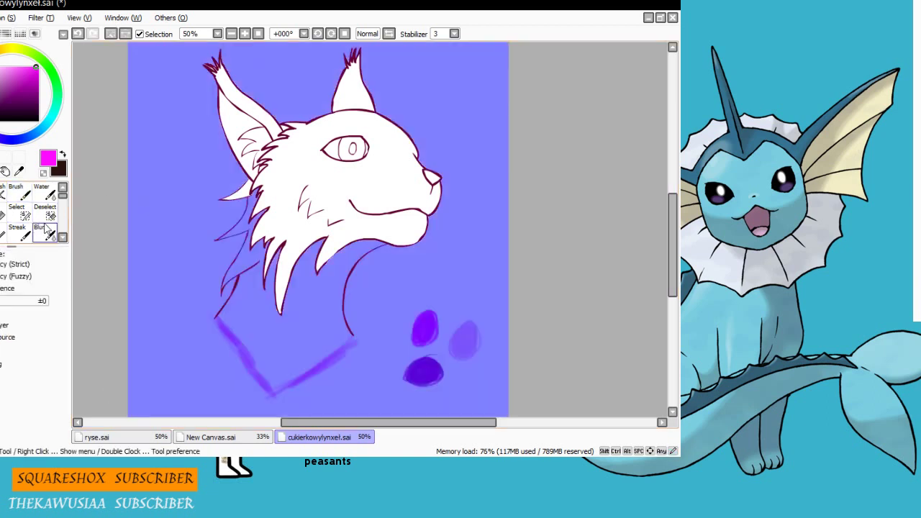
pyautogui.hotkey('ctrl', 'z')
# Sample the dark maroon of the lineart and close the neck's lower edge with two size 5 lines meeting in a V
pyautogui.click(20, 171)
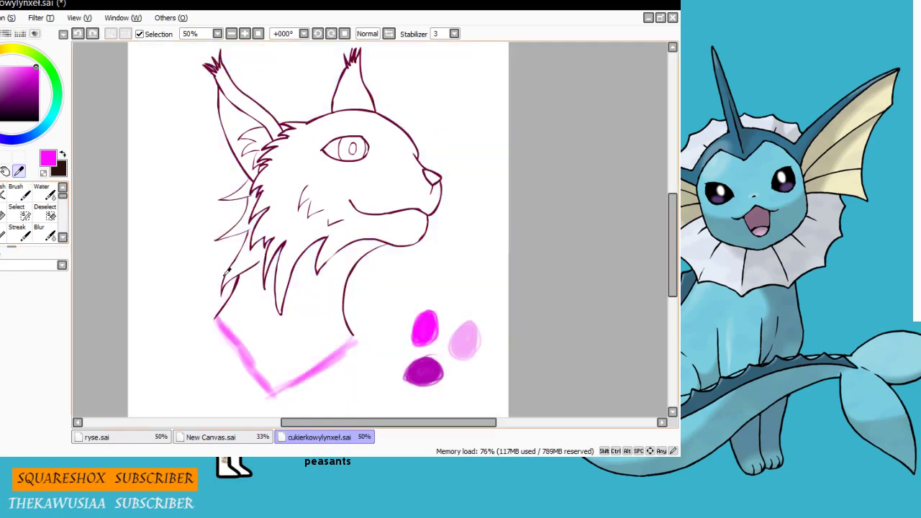
pyautogui.click(285, 238)
pyautogui.click(0, 193)
pyautogui.moveTo(216, 318); pyautogui.dragTo(272, 394)
pyautogui.moveTo(272, 395); pyautogui.dragTo(354, 336)
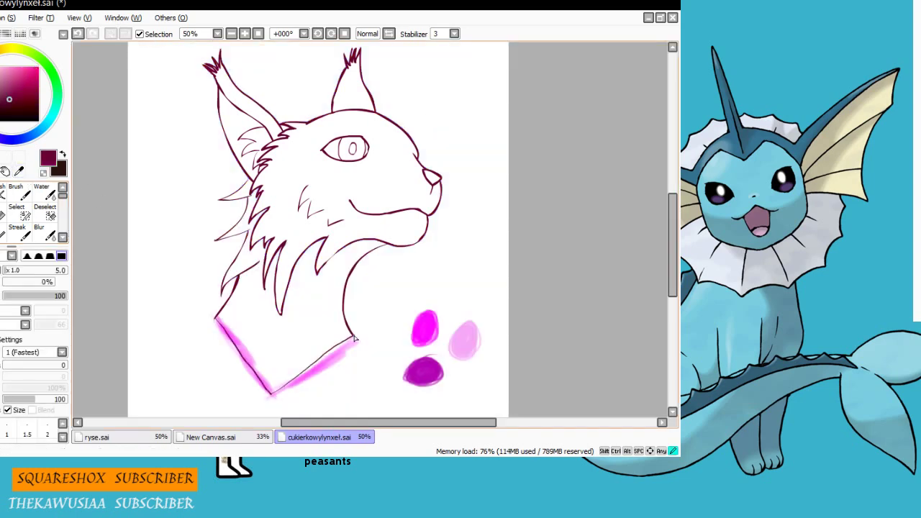
# Select the whole head and neck silhouette by wand-selecting the background and inverting the selection
pyautogui.click(5, 172)
pyautogui.click(143, 244)
pyautogui.click(13, 48)
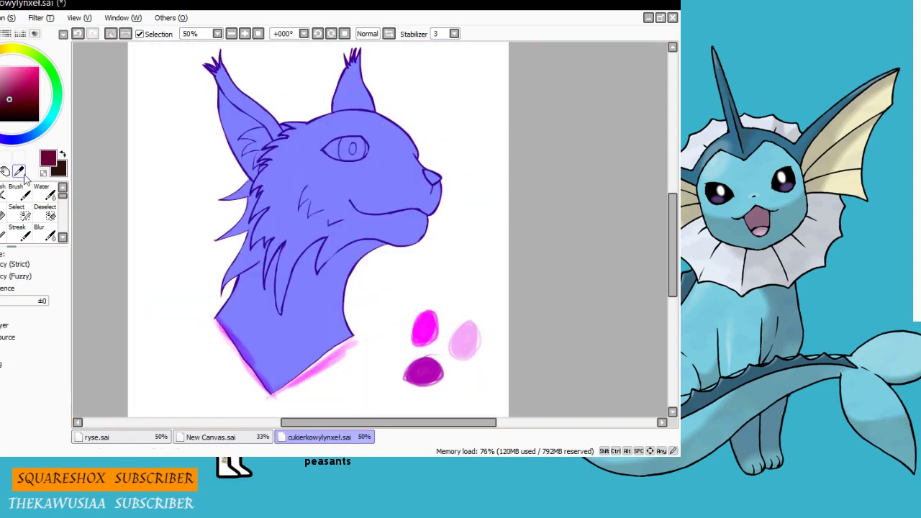
# Try painting inside the selected head and neck with the Brush at size 160
pyautogui.click(21, 192)
pyautogui.click(62, 438)
pyautogui.click(0, 414)
pyautogui.moveTo(241, 313)
pyautogui.mouseDown()
pyautogui.moveTo(327, 133)
pyautogui.moveTo(333, 260)
pyautogui.mouseUp()
pyautogui.moveTo(388, 193)
pyautogui.mouseDown()
pyautogui.moveTo(384, 206)
pyautogui.moveTo(321, 144)
pyautogui.moveTo(189, 313)
pyautogui.mouseUp()
pyautogui.click(0, 323)
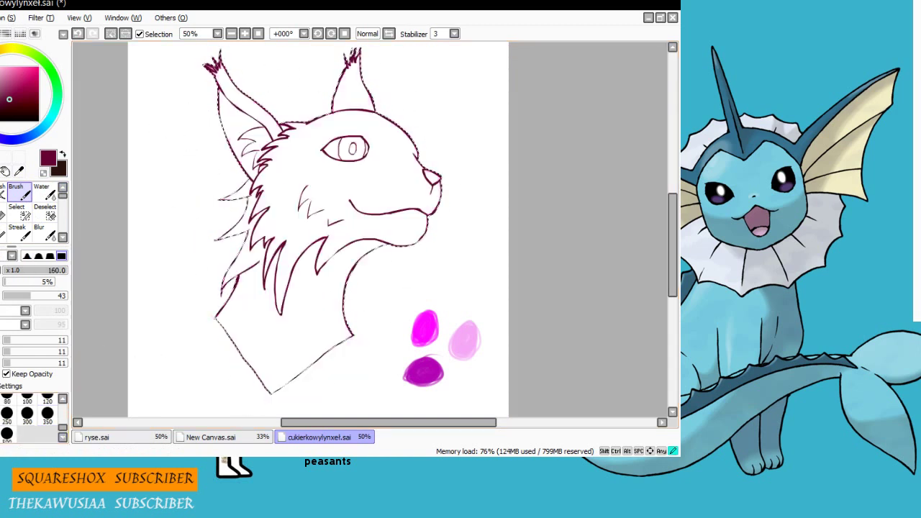
# Sample the dark purple swatch and fill the selected head and neck with it beneath the lineart
pyautogui.click(19, 171)
pyautogui.click(423, 372)
pyautogui.click(0, 324)
pyautogui.click(0, 237)
pyautogui.click(354, 195)
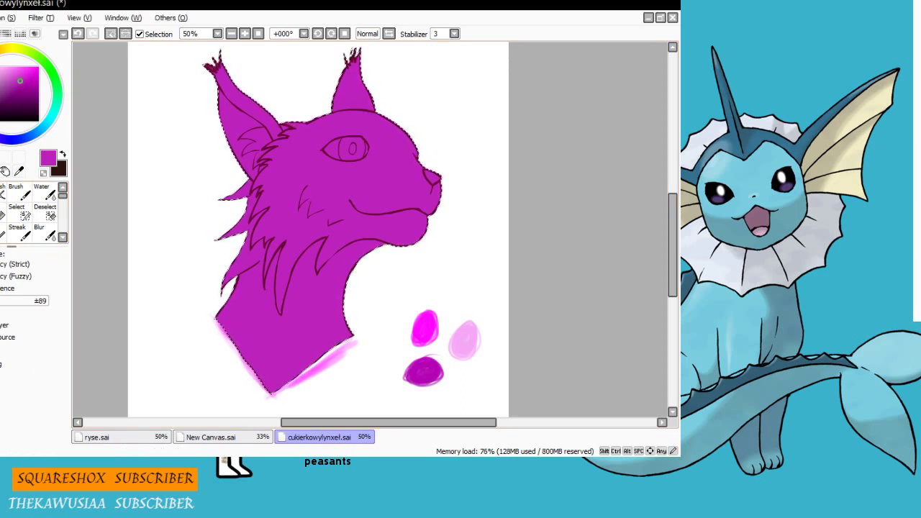
# Try shading beneath the jaw and around the neck fur tufts with the Brush at size 20 in the sampled purple
pyautogui.press('b')
pyautogui.scroll(1, 378, 265)
pyautogui.click(61, 401)
pyautogui.click(51, 414)
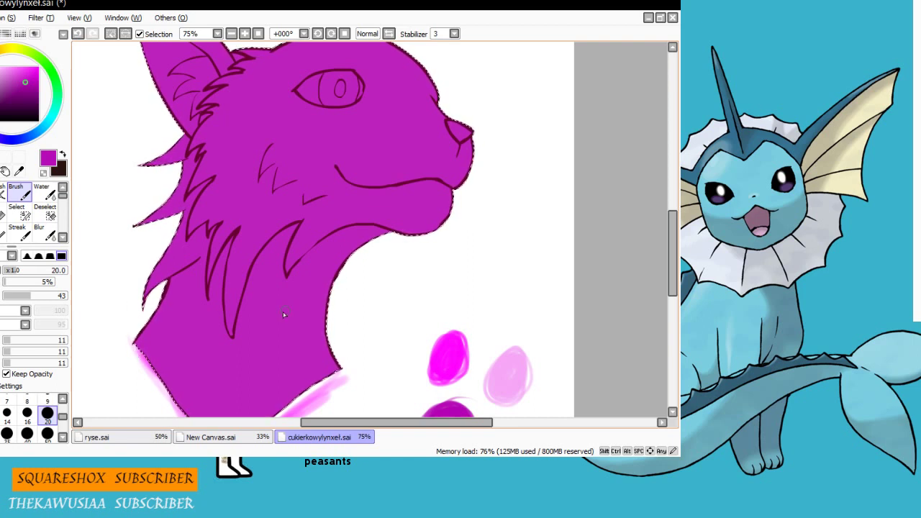
pyautogui.moveTo(390, 232); pyautogui.dragTo(321, 251)
pyautogui.moveTo(354, 233)
pyautogui.mouseDown()
pyautogui.moveTo(284, 241)
pyautogui.moveTo(286, 279)
pyautogui.mouseUp()
pyautogui.moveTo(290, 232)
pyautogui.mouseDown()
pyautogui.moveTo(249, 291)
pyautogui.moveTo(235, 339)
pyautogui.mouseUp()
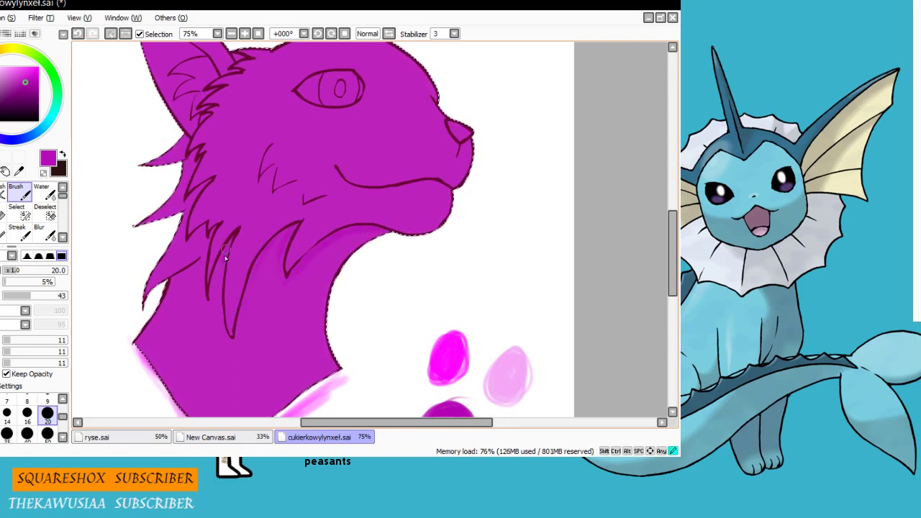
pyautogui.moveTo(229, 245)
pyautogui.mouseDown()
pyautogui.moveTo(220, 288)
pyautogui.moveTo(232, 343)
pyautogui.mouseUp()
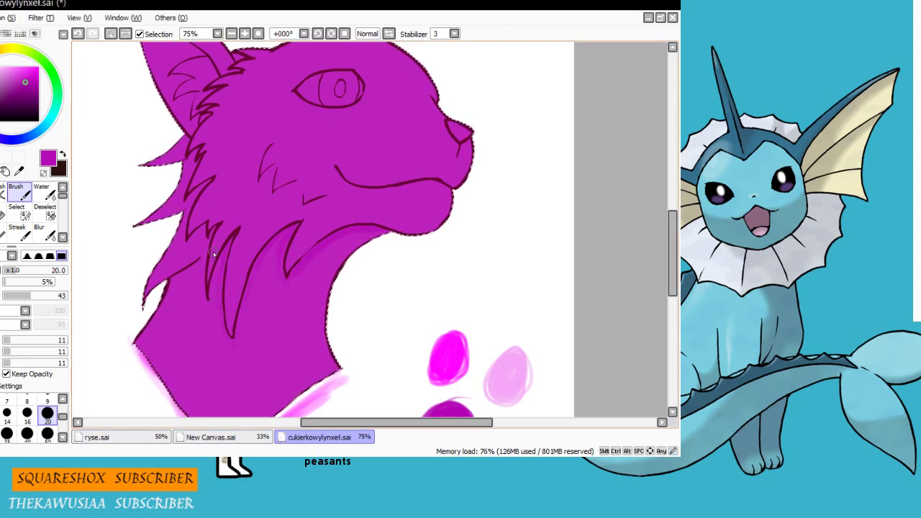
pyautogui.moveTo(205, 270); pyautogui.dragTo(205, 226)
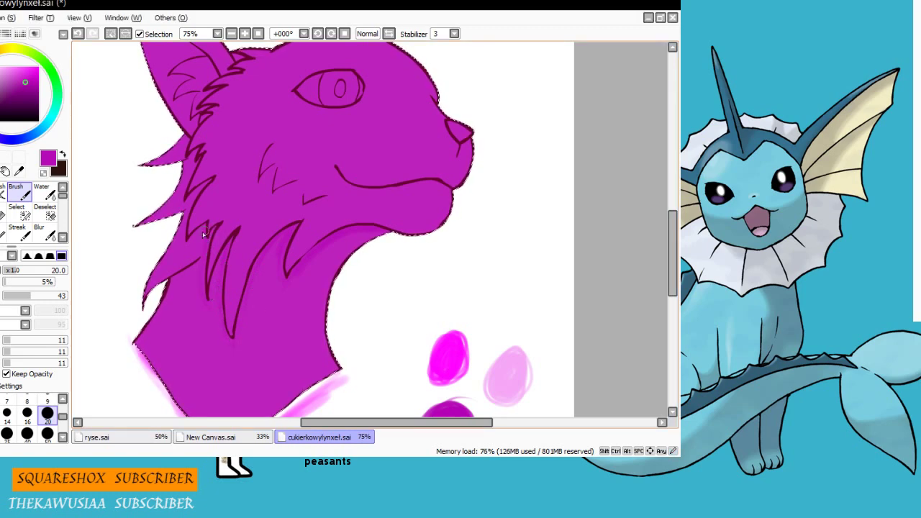
pyautogui.moveTo(203, 190); pyautogui.dragTo(187, 248)
pyautogui.moveTo(211, 278); pyautogui.dragTo(206, 241)
pyautogui.moveTo(247, 294); pyautogui.dragTo(244, 300)
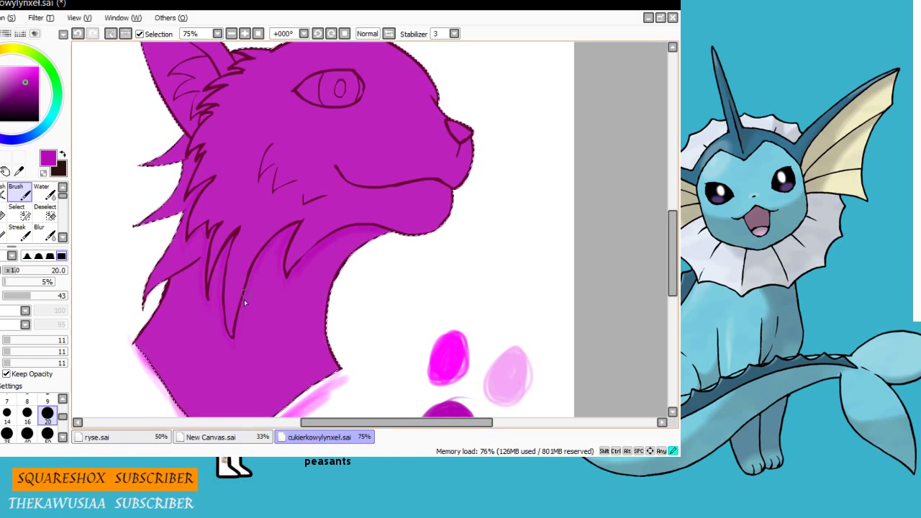
pyautogui.moveTo(188, 222); pyautogui.dragTo(178, 248)
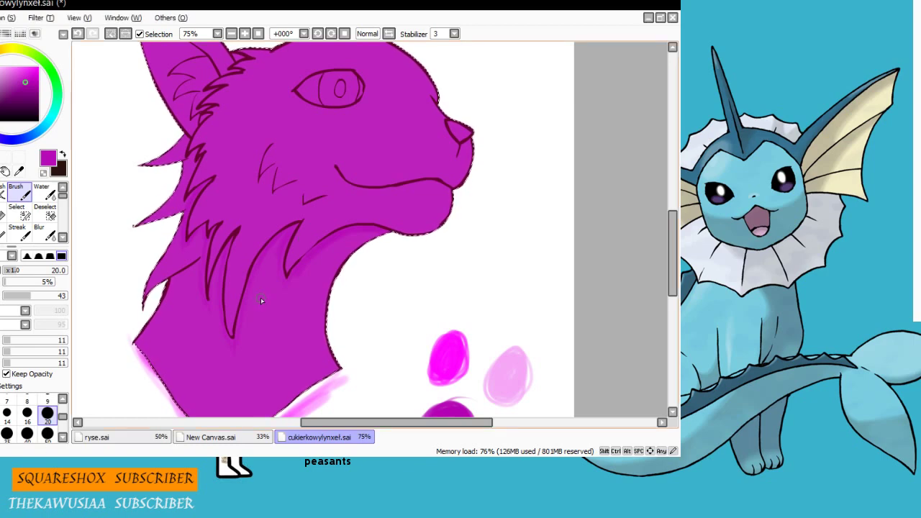
# Choose a darker purple and undo the last pale shading strokes on the neck
pyautogui.moveTo(25, 90); pyautogui.dragTo(24, 102)
pyautogui.hotkey('ctrl', 'z')
pyautogui.hotkey('ctrl', 'z')
pyautogui.hotkey('ctrl', 'z')
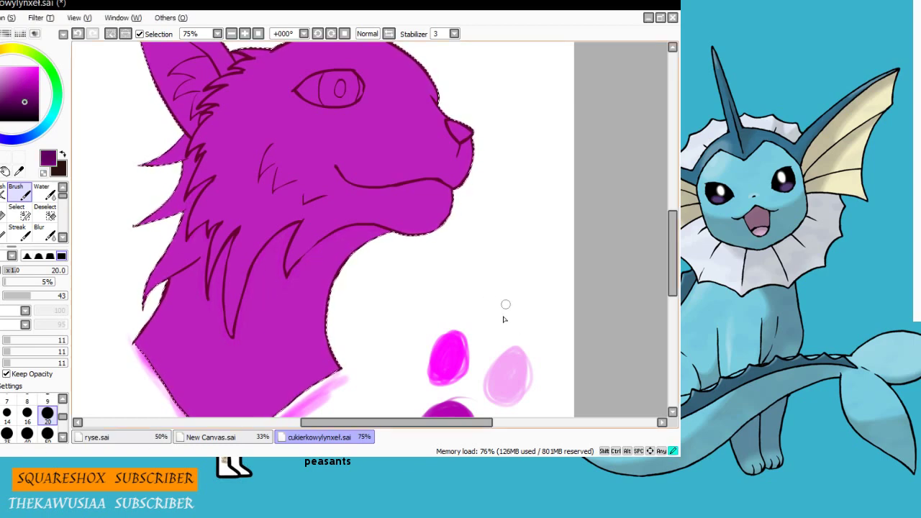
# Try shading beneath the jaw and the front neck tufts in the darker purple
pyautogui.moveTo(389, 230)
pyautogui.mouseDown()
pyautogui.moveTo(327, 240)
pyautogui.moveTo(287, 287)
pyautogui.moveTo(286, 248)
pyautogui.moveTo(281, 254)
pyautogui.moveTo(295, 227)
pyautogui.moveTo(289, 276)
pyautogui.moveTo(292, 230)
pyautogui.moveTo(250, 284)
pyautogui.mouseUp()
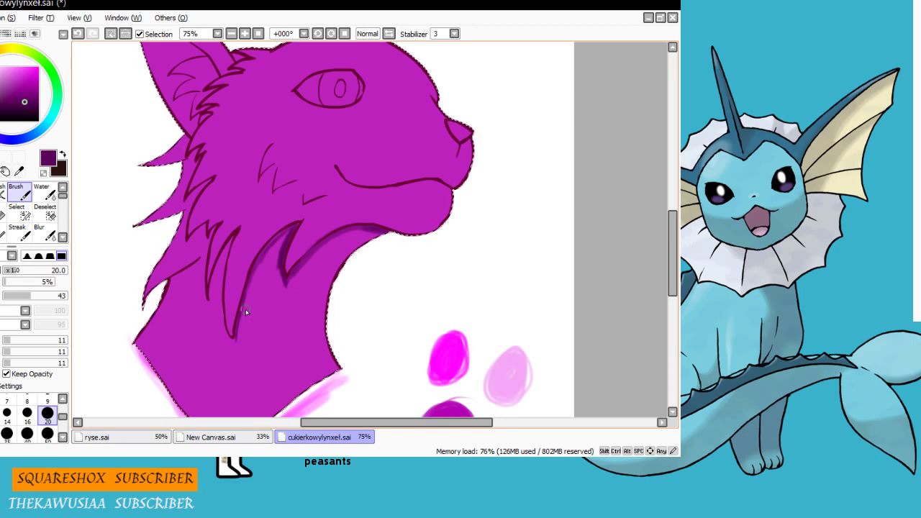
pyautogui.moveTo(243, 313); pyautogui.dragTo(298, 226)
pyautogui.press('e')
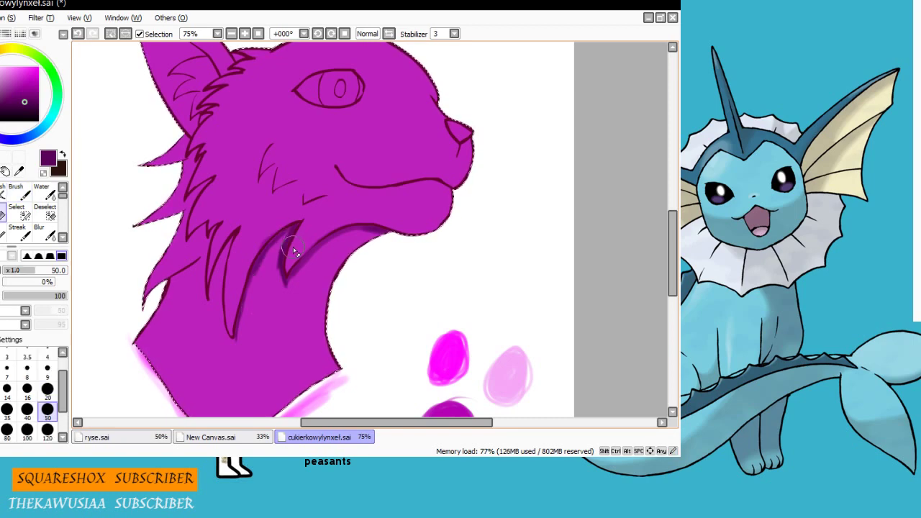
pyautogui.hotkey('ctrl', 'z')
pyautogui.press('w')
pyautogui.click(115, 288)
pyautogui.press('v')
pyautogui.press('w')
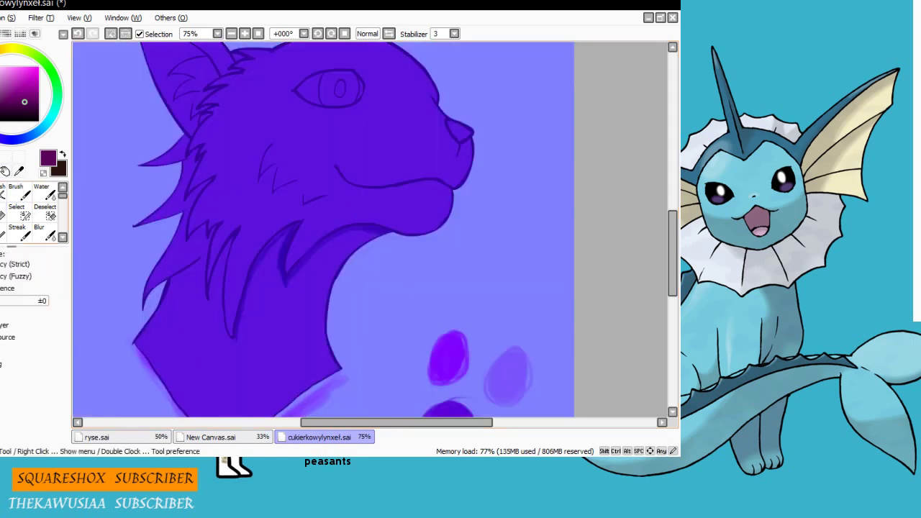
pyautogui.press('v')
pyautogui.moveTo(107, 219); pyautogui.dragTo(144, 266)
pyautogui.hotkey('ctrl', 'z')
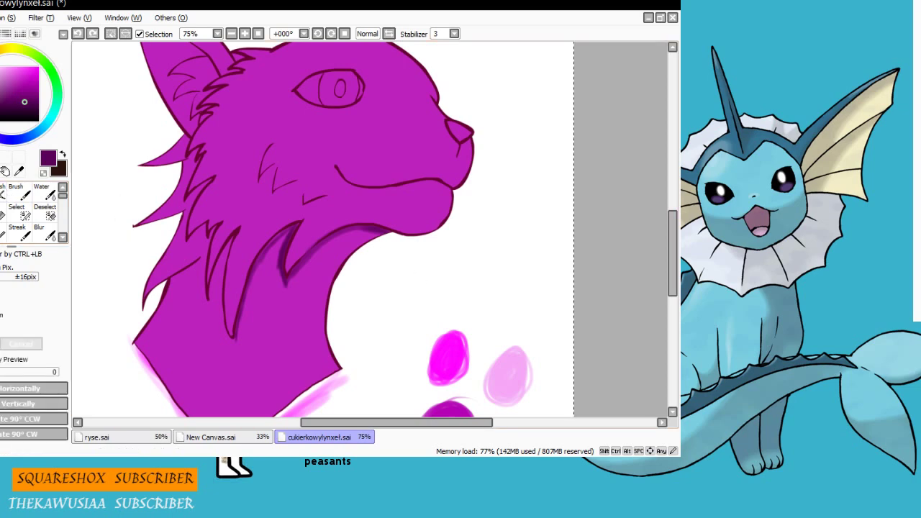
pyautogui.hotkey('ctrl', 'z')
pyautogui.scroll(5, 623, 257)
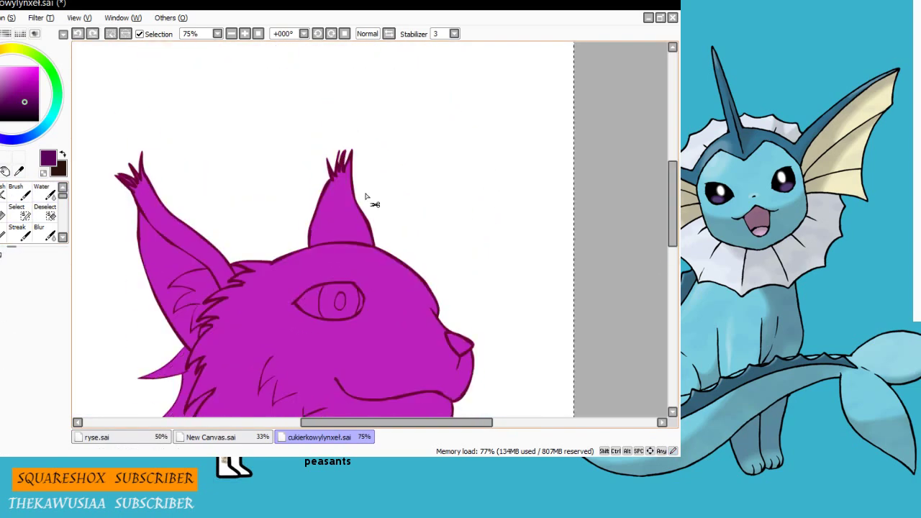
# Clear the selection and wand-select only the neck area below the head fur
pyautogui.scroll(-3, 233, 205)
pyautogui.press('w')
pyautogui.hotkey('ctrl', 'd')
pyautogui.scroll(1, 257, 277)
pyautogui.click(238, 326)
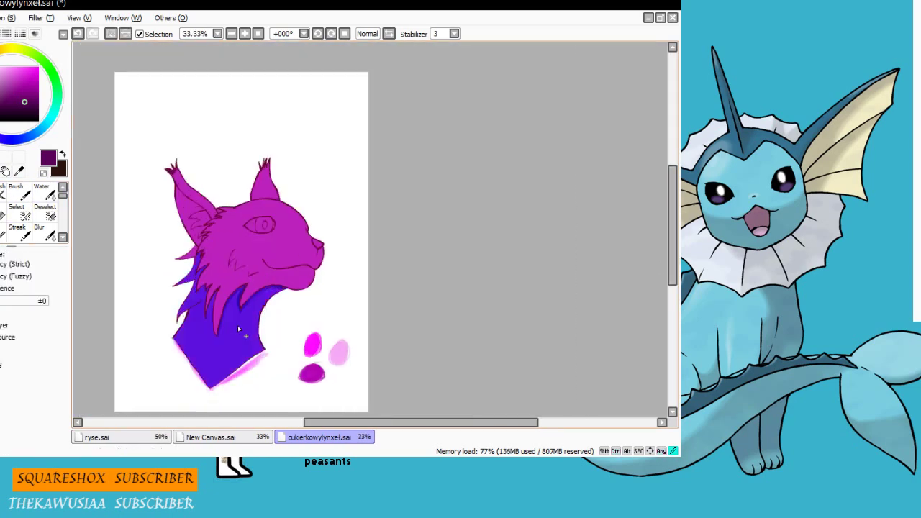
pyautogui.scroll(2, 238, 326)
# Shade the neck beneath the jaw and around the fur tufts in dark purple with the Brush at size 20
pyautogui.click(20, 192)
pyautogui.moveTo(339, 245); pyautogui.dragTo(246, 284)
pyautogui.press('d')
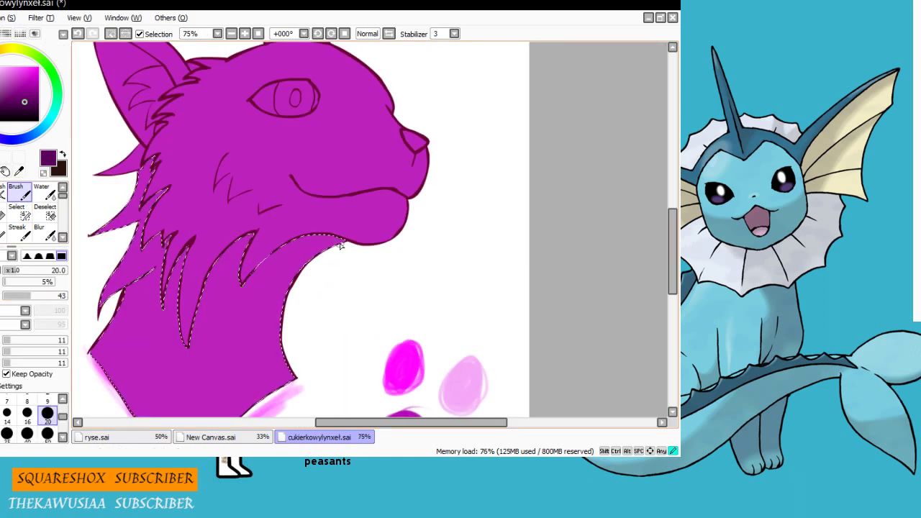
pyautogui.moveTo(341, 243)
pyautogui.mouseDown()
pyautogui.moveTo(255, 281)
pyautogui.moveTo(344, 245)
pyautogui.moveTo(250, 277)
pyautogui.moveTo(254, 234)
pyautogui.moveTo(204, 299)
pyautogui.moveTo(190, 350)
pyautogui.mouseUp()
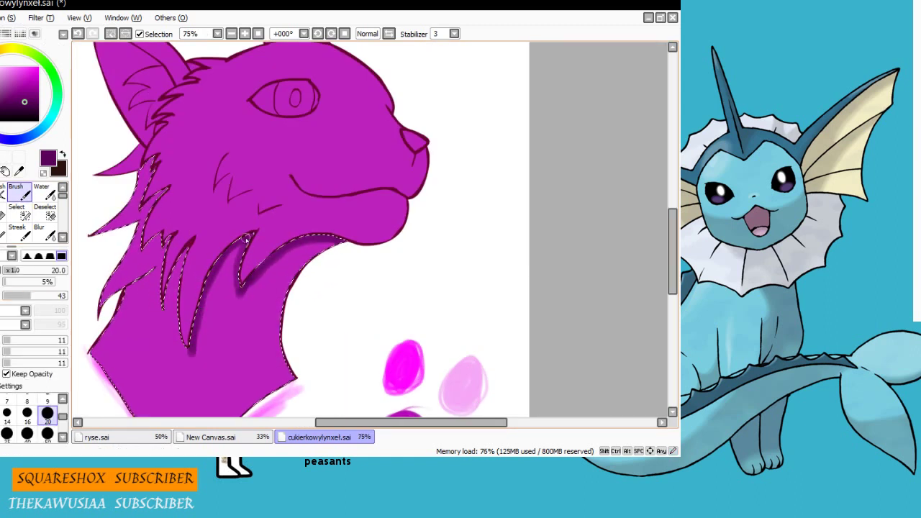
pyautogui.moveTo(252, 236)
pyautogui.mouseDown()
pyautogui.moveTo(189, 269)
pyautogui.moveTo(182, 344)
pyautogui.mouseUp()
pyautogui.moveTo(177, 261)
pyautogui.mouseDown()
pyautogui.moveTo(163, 309)
pyautogui.moveTo(173, 243)
pyautogui.moveTo(164, 308)
pyautogui.moveTo(169, 247)
pyautogui.moveTo(159, 237)
pyautogui.moveTo(149, 252)
pyautogui.moveTo(169, 189)
pyautogui.moveTo(151, 176)
pyautogui.moveTo(163, 194)
pyautogui.moveTo(156, 160)
pyautogui.mouseUp()
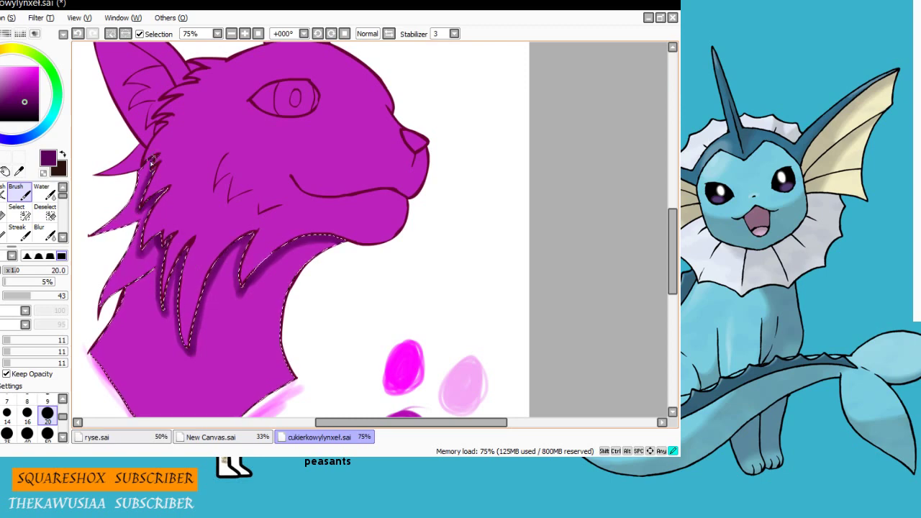
pyautogui.moveTo(163, 205); pyautogui.dragTo(146, 248)
# Shade the neck's front edge and paint a broad dark purple shadow down its back, enlarging the Brush to size 50
pyautogui.moveTo(335, 243); pyautogui.dragTo(292, 376)
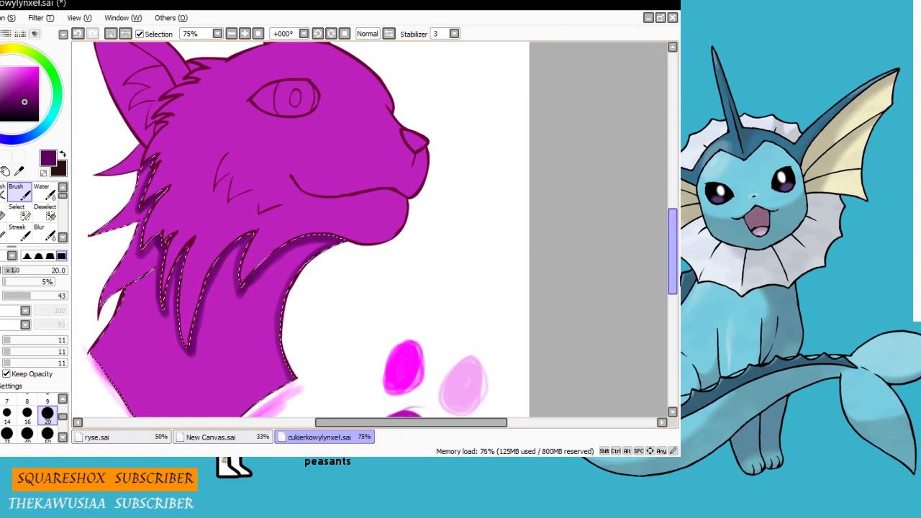
pyautogui.moveTo(673, 251); pyautogui.dragTo(673, 276)
pyautogui.moveTo(152, 165)
pyautogui.mouseDown()
pyautogui.moveTo(101, 229)
pyautogui.moveTo(149, 178)
pyautogui.moveTo(146, 282)
pyautogui.moveTo(175, 321)
pyautogui.moveTo(131, 211)
pyautogui.moveTo(146, 251)
pyautogui.moveTo(121, 288)
pyautogui.mouseUp()
pyautogui.click(47, 434)
pyautogui.moveTo(157, 324)
pyautogui.mouseDown()
pyautogui.moveTo(142, 183)
pyautogui.moveTo(113, 280)
pyautogui.moveTo(148, 308)
pyautogui.mouseUp()
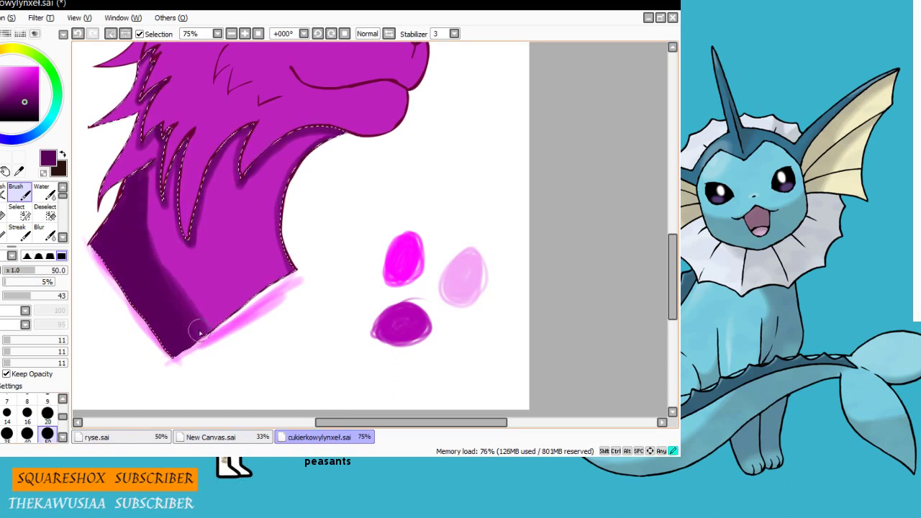
pyautogui.scroll(3, 566, 255)
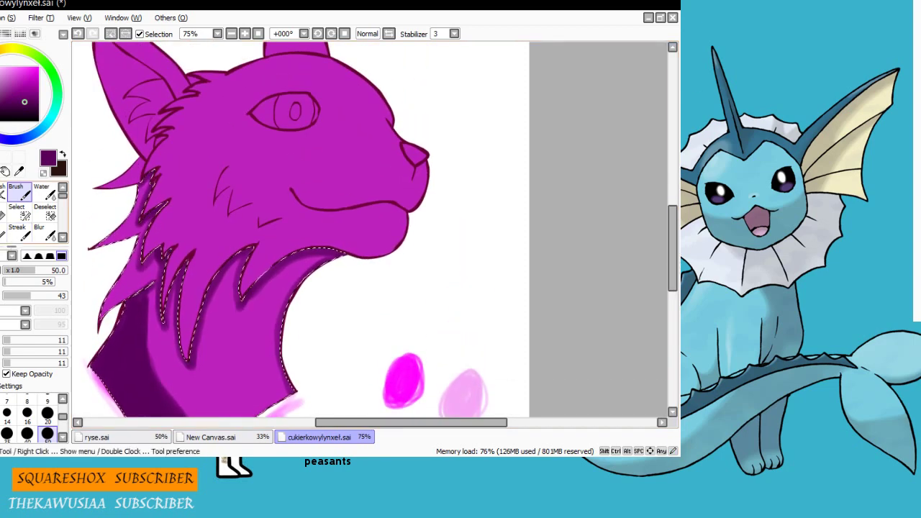
# Replace the neck selection with a wand selection of the face and return to the Brush at size 20
pyautogui.click(1, 156)
pyautogui.click(110, 34)
pyautogui.click(191, 141)
pyautogui.press('b')
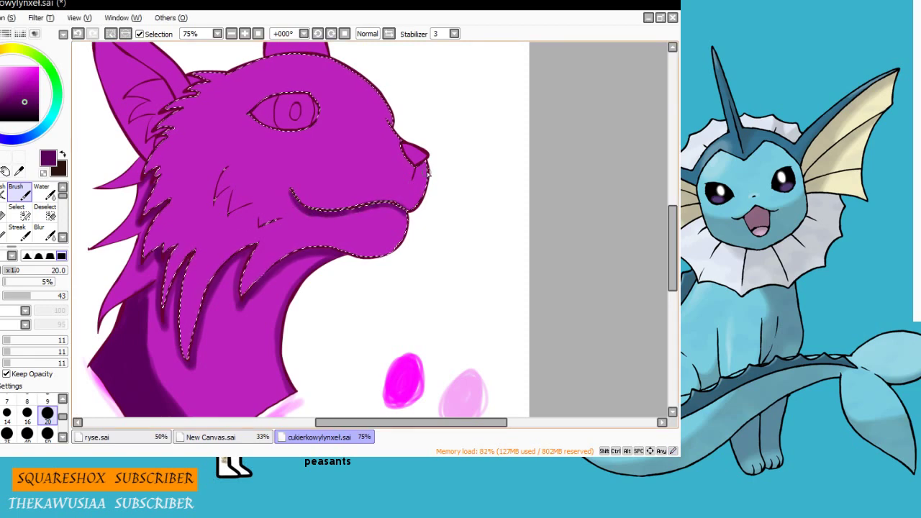
# Shade the face in dark purple below the eye, mouth and cheek tufts and along the jaw, fur and forehead edges
pyautogui.scroll(2, 253, 178)
pyautogui.moveTo(253, 177)
pyautogui.mouseDown()
pyautogui.moveTo(287, 192)
pyautogui.moveTo(316, 179)
pyautogui.moveTo(296, 189)
pyautogui.moveTo(264, 177)
pyautogui.moveTo(276, 190)
pyautogui.moveTo(321, 167)
pyautogui.mouseUp()
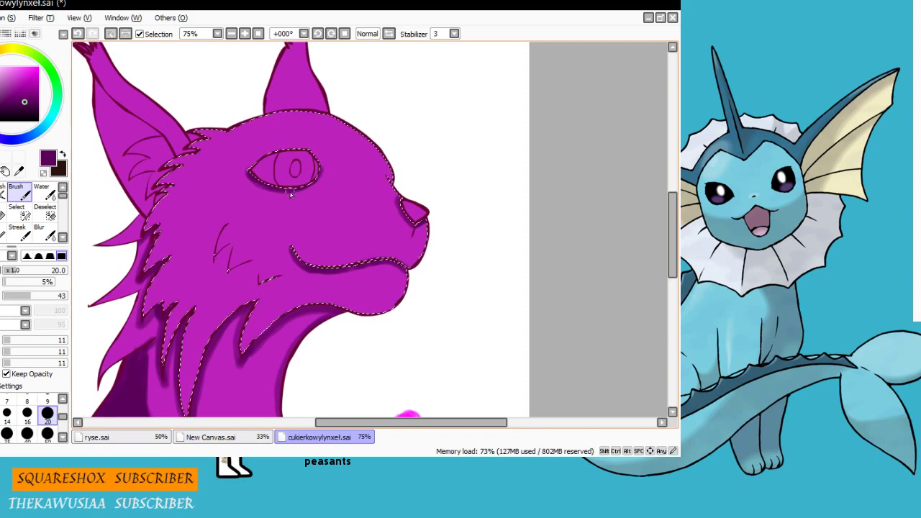
pyautogui.moveTo(229, 247)
pyautogui.mouseDown()
pyautogui.moveTo(216, 265)
pyautogui.moveTo(225, 228)
pyautogui.moveTo(243, 266)
pyautogui.moveTo(233, 272)
pyautogui.moveTo(260, 283)
pyautogui.mouseUp()
pyautogui.moveTo(311, 302)
pyautogui.mouseDown()
pyautogui.moveTo(383, 311)
pyautogui.moveTo(409, 276)
pyautogui.mouseUp()
pyautogui.hotkey('ctrl', 'z')
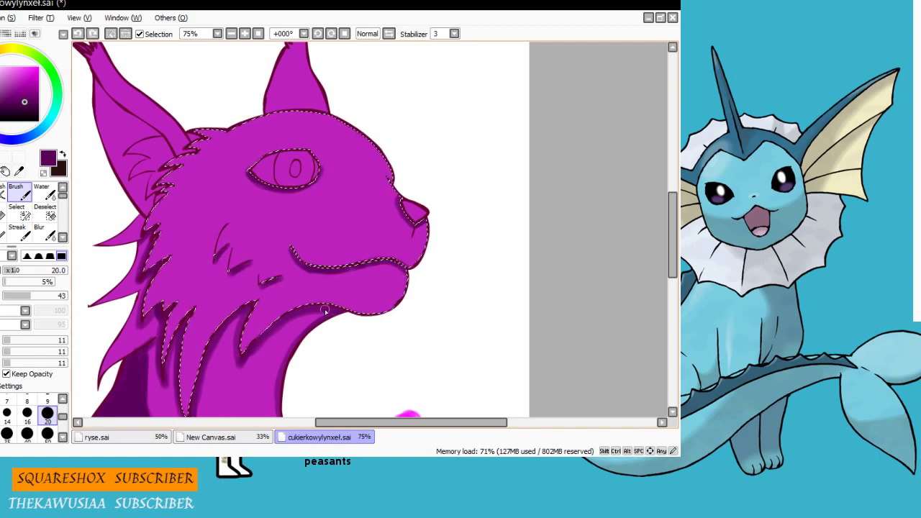
pyautogui.moveTo(246, 348); pyautogui.dragTo(403, 294)
pyautogui.moveTo(389, 180)
pyautogui.mouseDown()
pyautogui.moveTo(402, 202)
pyautogui.moveTo(377, 145)
pyautogui.moveTo(338, 119)
pyautogui.moveTo(289, 111)
pyautogui.mouseUp()
# Wand-select both ears and paint the far ear solid dark purple with the Brush at size 20
pyautogui.scroll(2, 373, 169)
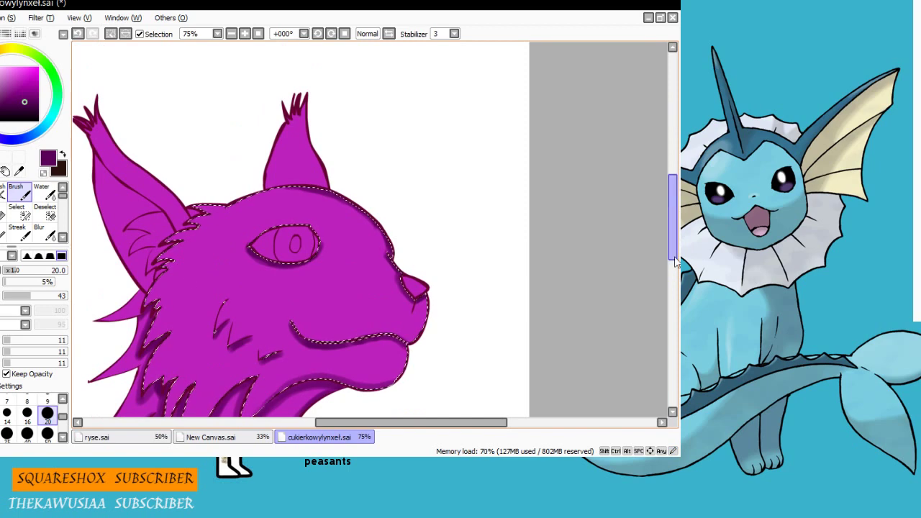
pyautogui.press('w')
pyautogui.click(291, 157)
pyautogui.hotkey('ctrl', 'd')
pyautogui.click(284, 159)
pyautogui.click(144, 175)
pyautogui.click(126, 198)
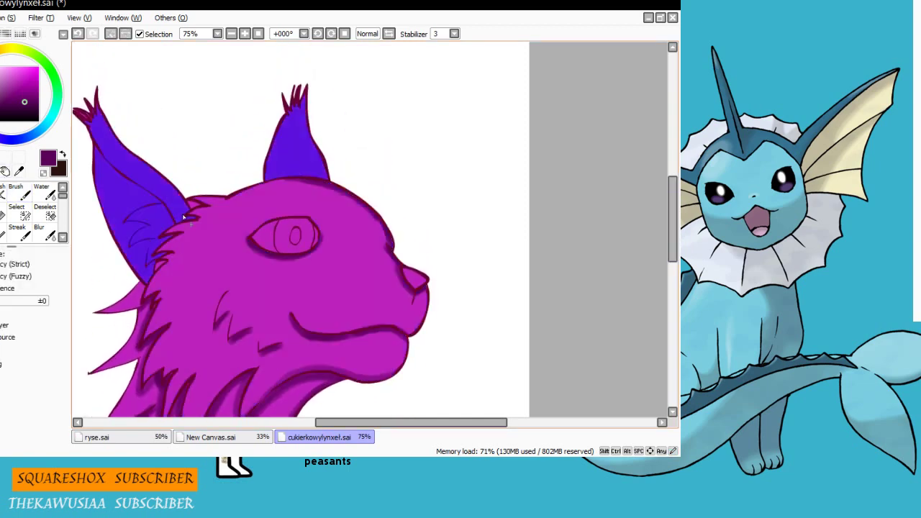
pyautogui.click(15, 192)
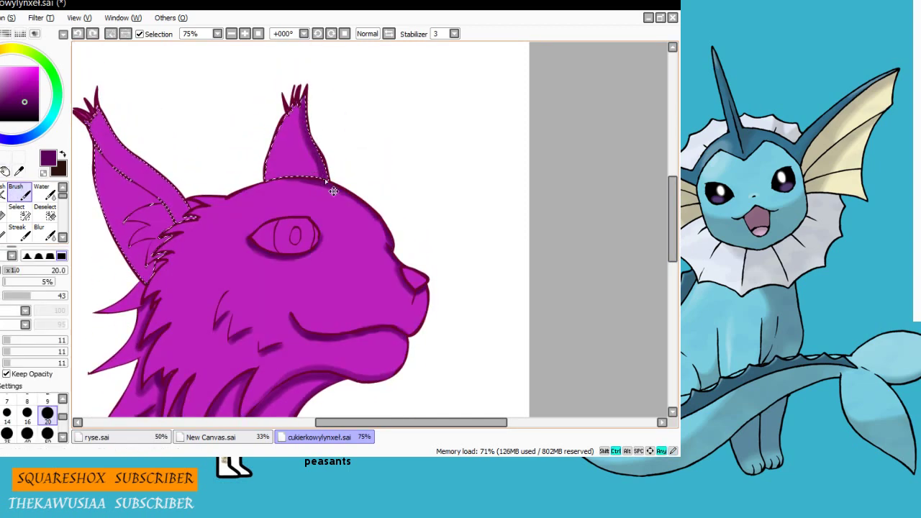
pyautogui.moveTo(306, 105)
pyautogui.mouseDown()
pyautogui.moveTo(306, 180)
pyautogui.moveTo(297, 105)
pyautogui.moveTo(285, 132)
pyautogui.mouseUp()
pyautogui.moveTo(273, 167); pyautogui.dragTo(292, 127)
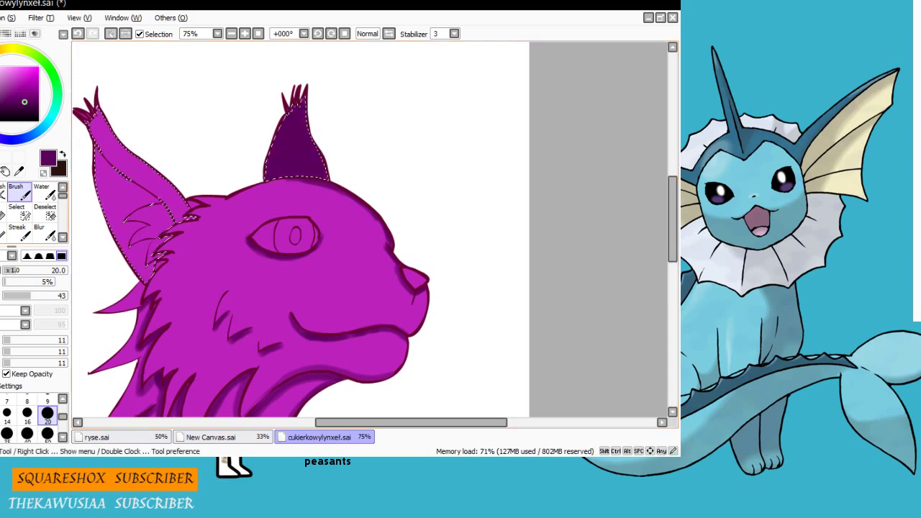
# Reselect only the near ear with the wand and shade its base along the head fur in dark purple
pyautogui.hotkey('ctrl', 'd')
pyautogui.click(1, 159)
pyautogui.click(144, 169)
pyautogui.click(119, 198)
pyautogui.click(14, 192)
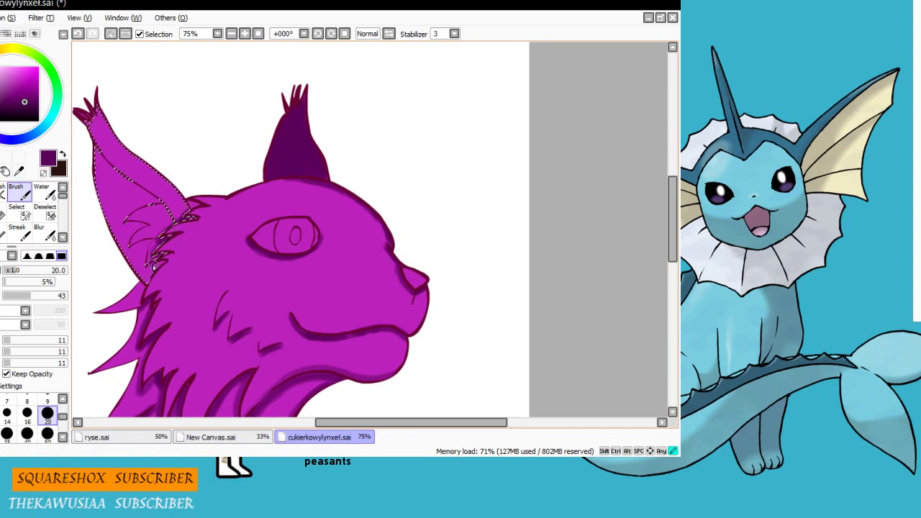
pyautogui.moveTo(153, 267); pyautogui.dragTo(147, 279)
pyautogui.hotkey('ctrl', 'z')
pyautogui.moveTo(374, 423); pyautogui.dragTo(334, 423)
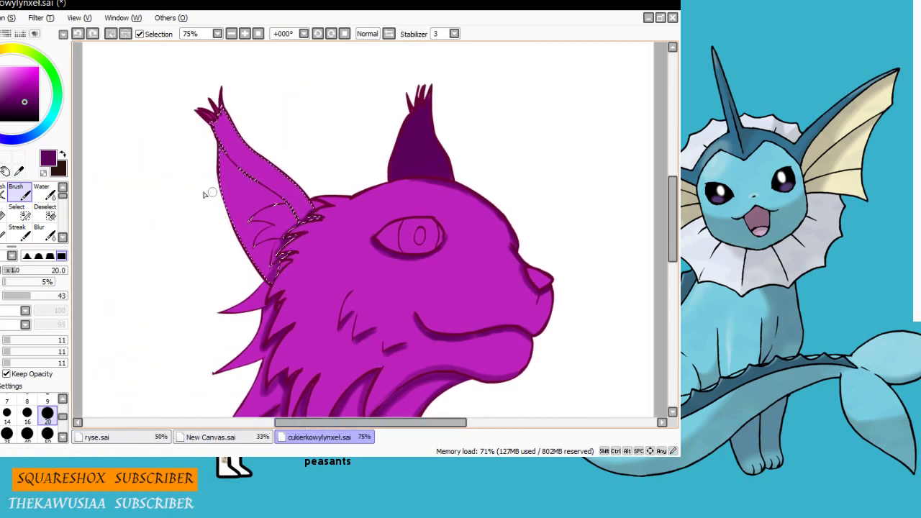
# Clear the selection, sample the lineart's maroon and close the gap in the near ear's tuft outline with a size 5 line
pyautogui.click(10, 18)
pyautogui.click(12, 33)
pyautogui.click(1, 159)
pyautogui.click(273, 223)
pyautogui.hotkey('ctrl', 'z')
pyautogui.scroll(2, 277, 251)
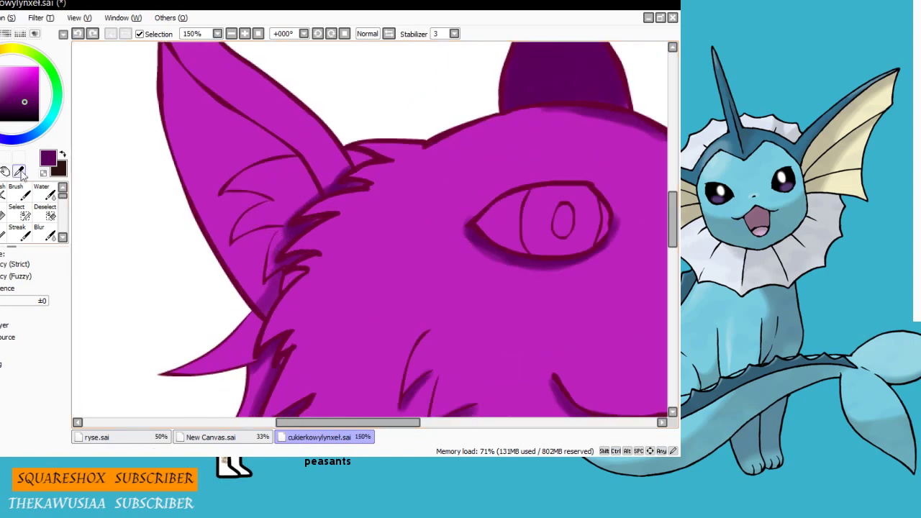
pyautogui.click(21, 173)
pyautogui.click(2, 196)
pyautogui.moveTo(281, 227); pyautogui.dragTo(277, 232)
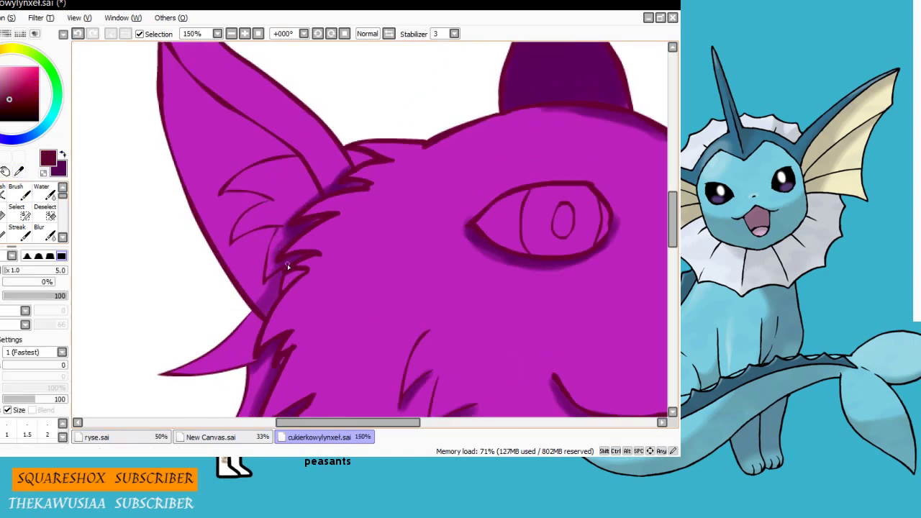
# Wand-select the near ear's inner tufts and shade their edges in dark purple with the Brush at size 20
pyautogui.press('w')
pyautogui.click(282, 215)
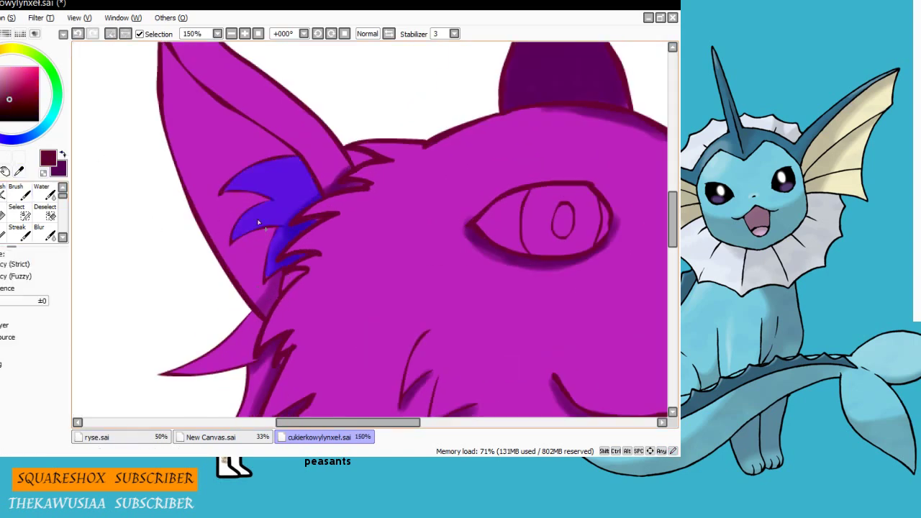
pyautogui.click(24, 101)
pyautogui.click(16, 190)
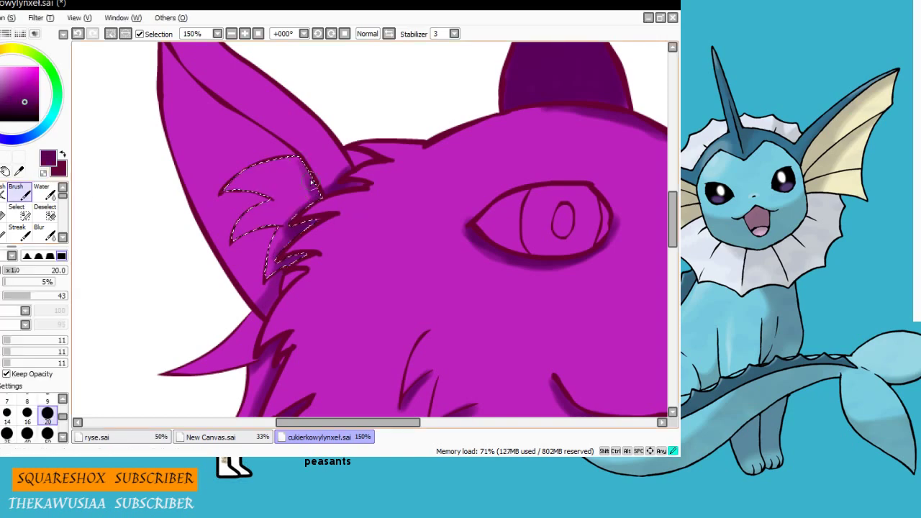
pyautogui.moveTo(227, 189)
pyautogui.mouseDown()
pyautogui.moveTo(239, 234)
pyautogui.moveTo(253, 211)
pyautogui.moveTo(277, 243)
pyautogui.moveTo(283, 232)
pyautogui.moveTo(275, 295)
pyautogui.moveTo(297, 160)
pyautogui.moveTo(286, 157)
pyautogui.moveTo(250, 212)
pyautogui.mouseUp()
pyautogui.scroll(-2, 372, 298)
pyautogui.scroll(2, 290, 208)
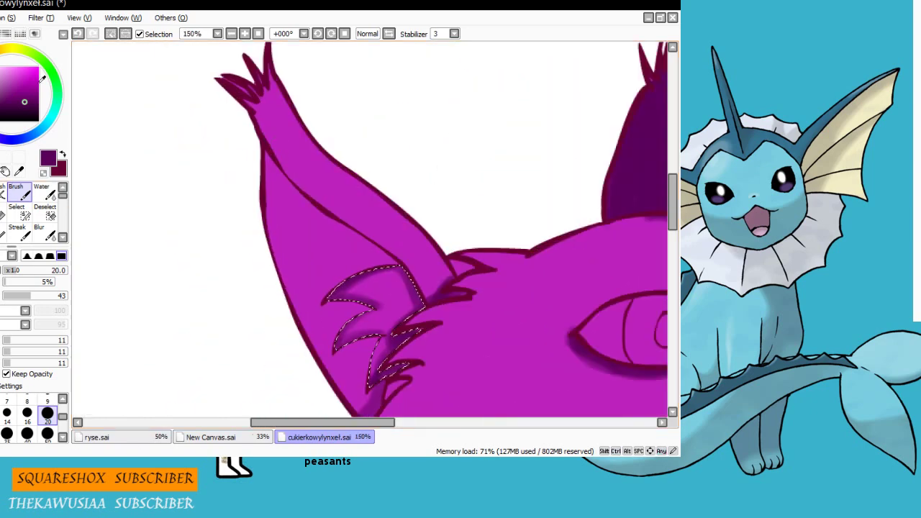
# Replace the tuft selection with the near ear's inner area and shade it in dark purple along the outer edge and around the tufts
pyautogui.click(111, 34)
pyautogui.click(0, 157)
pyautogui.click(299, 270)
pyautogui.click(20, 192)
pyautogui.moveTo(265, 169)
pyautogui.mouseDown()
pyautogui.moveTo(290, 298)
pyautogui.moveTo(308, 338)
pyautogui.mouseUp()
pyautogui.moveTo(674, 202); pyautogui.dragTo(673, 214)
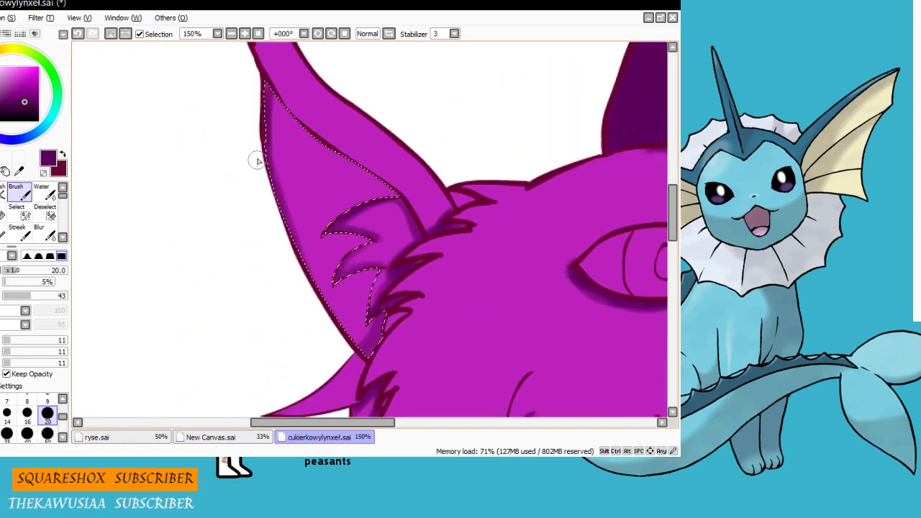
pyautogui.moveTo(260, 160)
pyautogui.mouseDown()
pyautogui.moveTo(331, 315)
pyautogui.moveTo(311, 279)
pyautogui.moveTo(282, 108)
pyautogui.moveTo(307, 142)
pyautogui.moveTo(385, 183)
pyautogui.moveTo(282, 131)
pyautogui.moveTo(322, 162)
pyautogui.moveTo(284, 134)
pyautogui.moveTo(320, 173)
pyautogui.moveTo(327, 214)
pyautogui.moveTo(317, 175)
pyautogui.moveTo(365, 285)
pyautogui.mouseUp()
pyautogui.scroll(-2, 413, 240)
pyautogui.scroll(2, 397, 223)
pyautogui.hotkey('ctrl', 'z')
pyautogui.scroll(-3, 388, 217)
pyautogui.scroll(2, 374, 216)
pyautogui.scroll(-2, 413, 328)
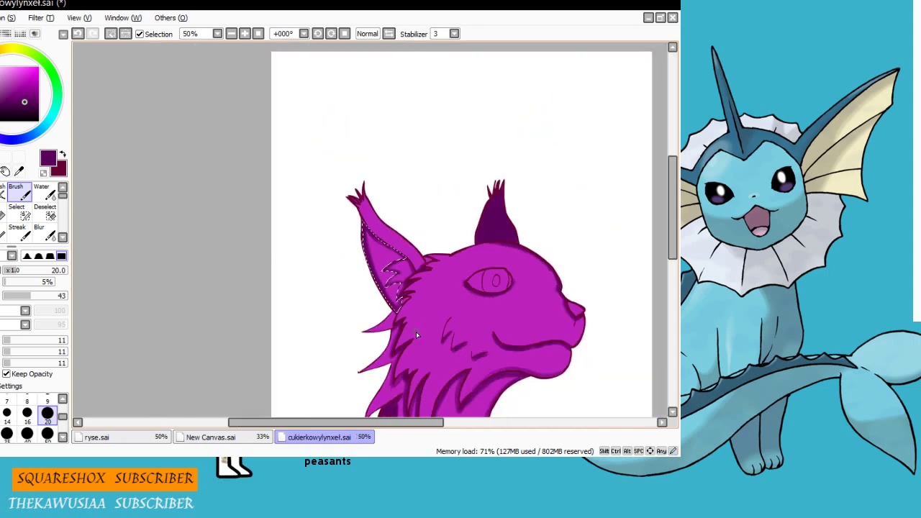
# Shade the upper inner edge of the near ear in dark purple inside the active selection
pyautogui.scroll(4, 401, 279)
pyautogui.moveTo(407, 203)
pyautogui.mouseDown()
pyautogui.moveTo(383, 213)
pyautogui.moveTo(351, 258)
pyautogui.moveTo(351, 324)
pyautogui.moveTo(382, 345)
pyautogui.moveTo(381, 360)
pyautogui.moveTo(384, 275)
pyautogui.moveTo(329, 247)
pyautogui.mouseUp()
pyautogui.scroll(-3, 346, 292)
pyautogui.moveTo(557, 329); pyautogui.dragTo(552, 210)
pyautogui.scroll(-2, 528, 192)
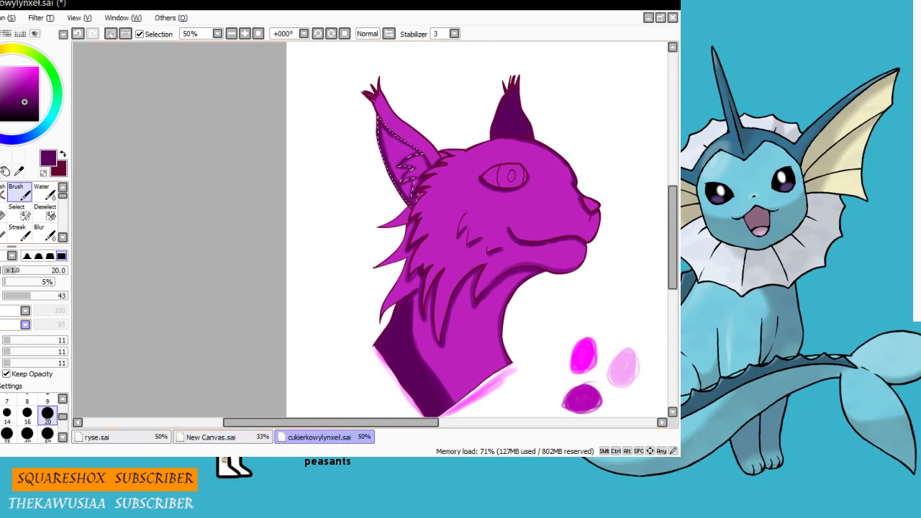
# Switch to New Canvas.sai and sketch the cat figure's ear, shoulders and torso side in dark purple
pyautogui.click(211, 437)
pyautogui.moveTo(396, 180)
pyautogui.mouseDown()
pyautogui.moveTo(360, 172)
pyautogui.moveTo(426, 153)
pyautogui.mouseUp()
pyautogui.moveTo(353, 173)
pyautogui.mouseDown()
pyautogui.moveTo(337, 208)
pyautogui.moveTo(357, 208)
pyautogui.moveTo(330, 291)
pyautogui.mouseUp()
pyautogui.moveTo(388, 248); pyautogui.dragTo(343, 353)
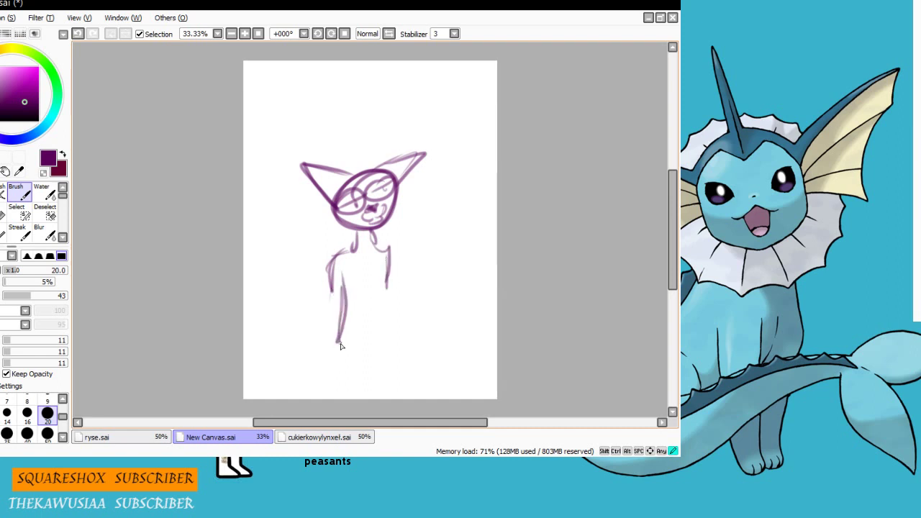
# Sketch the figure's raised arm holding a pizza slice, add its wings and letter "PIZZA!" above the head
pyautogui.moveTo(385, 273); pyautogui.dragTo(334, 303)
pyautogui.moveTo(420, 264); pyautogui.dragTo(372, 271)
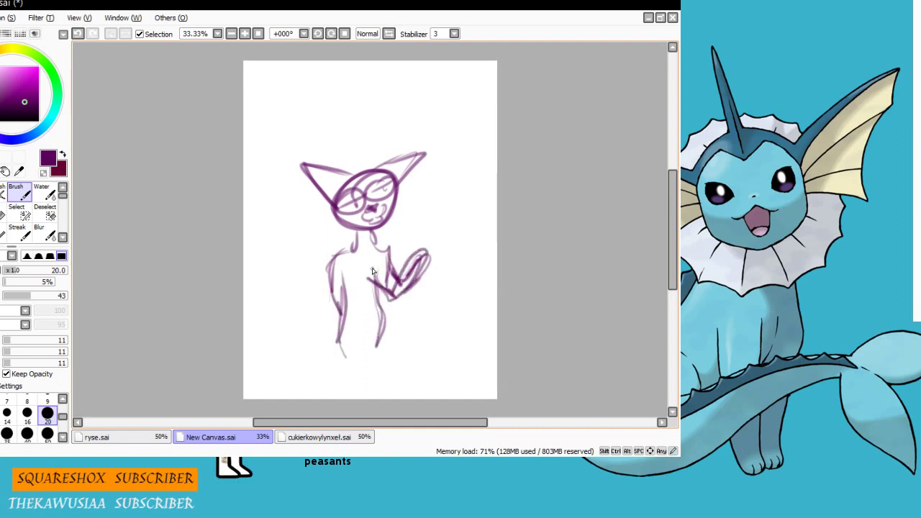
pyautogui.moveTo(306, 234)
pyautogui.mouseDown()
pyautogui.moveTo(317, 339)
pyautogui.moveTo(438, 328)
pyautogui.moveTo(417, 245)
pyautogui.moveTo(426, 265)
pyautogui.moveTo(337, 141)
pyautogui.moveTo(408, 153)
pyautogui.mouseUp()
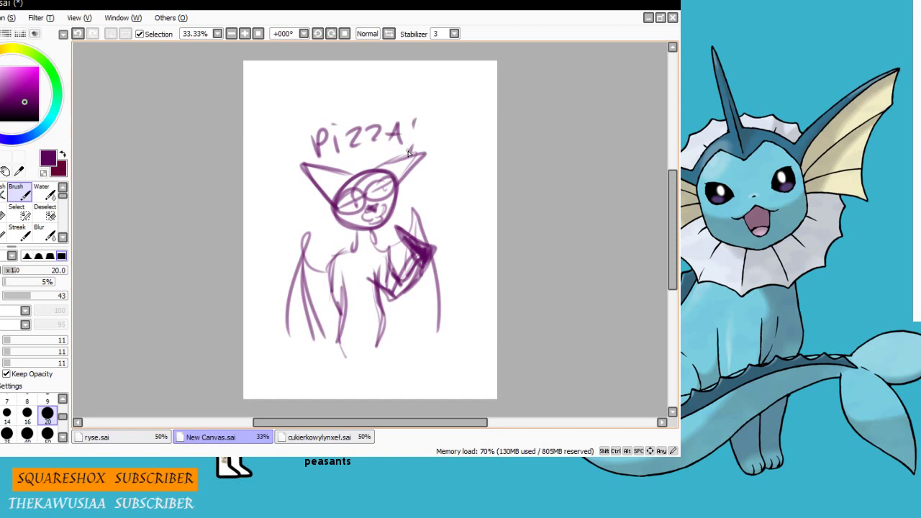
pyautogui.hotkey('alt', 'Tab')
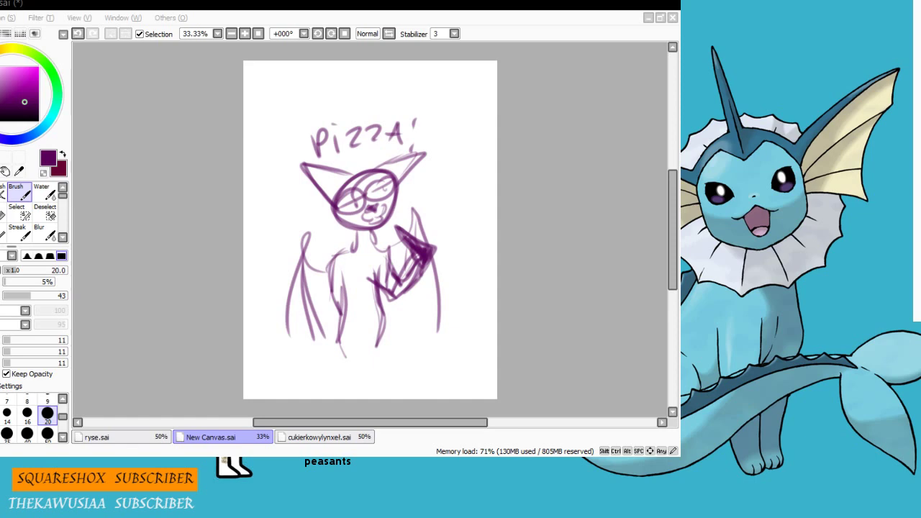
# Switch back to the cukierkowylynxeł.sai drawing and bring the whole lynx head into view
pyautogui.click(320, 437)
pyautogui.scroll(-2, 526, 346)
pyautogui.scroll(1, 526, 346)
pyautogui.moveTo(494, 352); pyautogui.dragTo(407, 356)
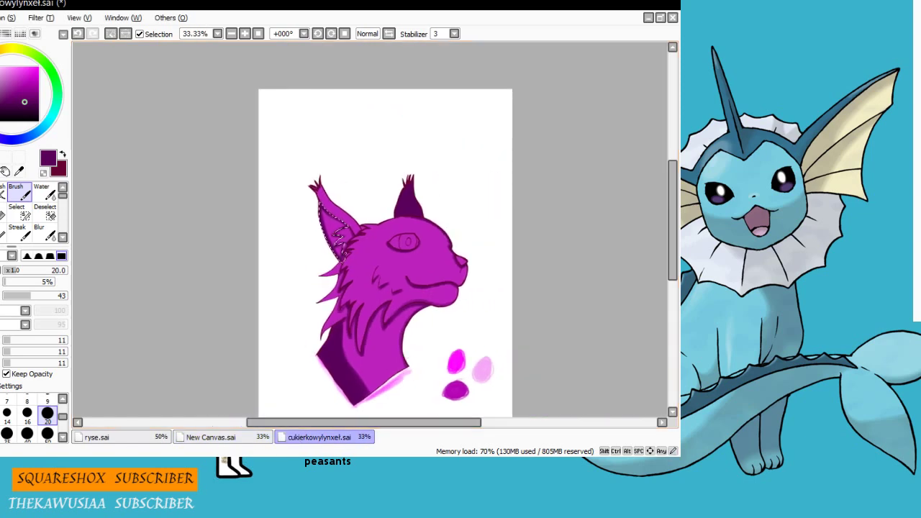
pyautogui.hotkey('alt', 'Tab')
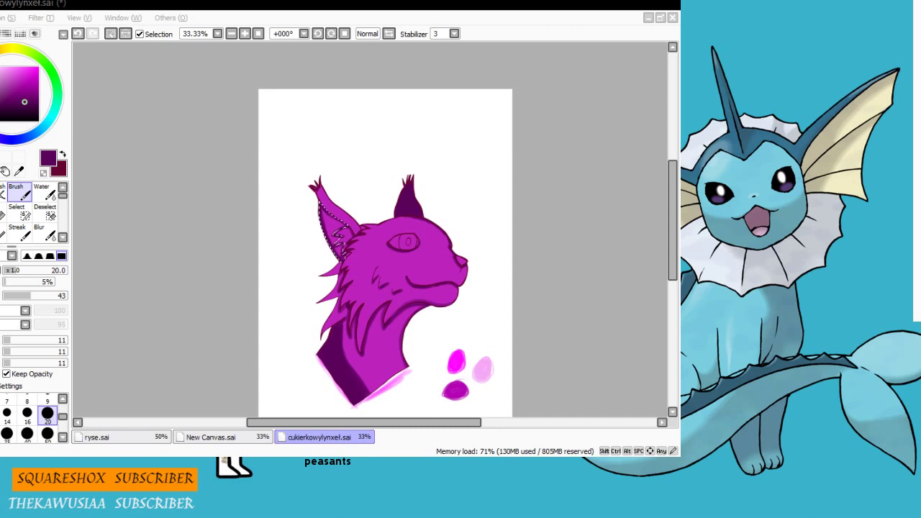
# Deepen the dark purple shading inside the selected near ear along its upper edge and around the topmost tuft
pyautogui.click(395, 292)
pyautogui.scroll(2, 395, 291)
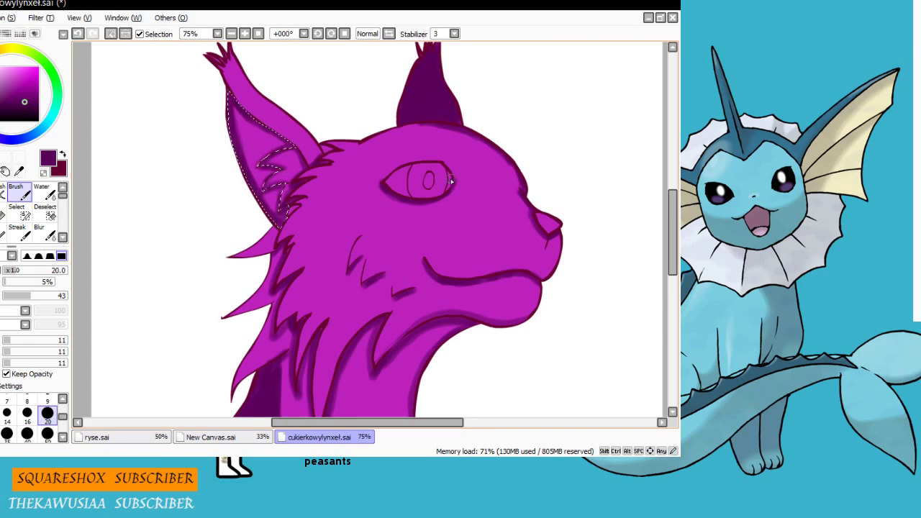
pyautogui.moveTo(668, 218)
pyautogui.mouseDown()
pyautogui.moveTo(668, 245)
pyautogui.moveTo(668, 209)
pyautogui.mouseUp()
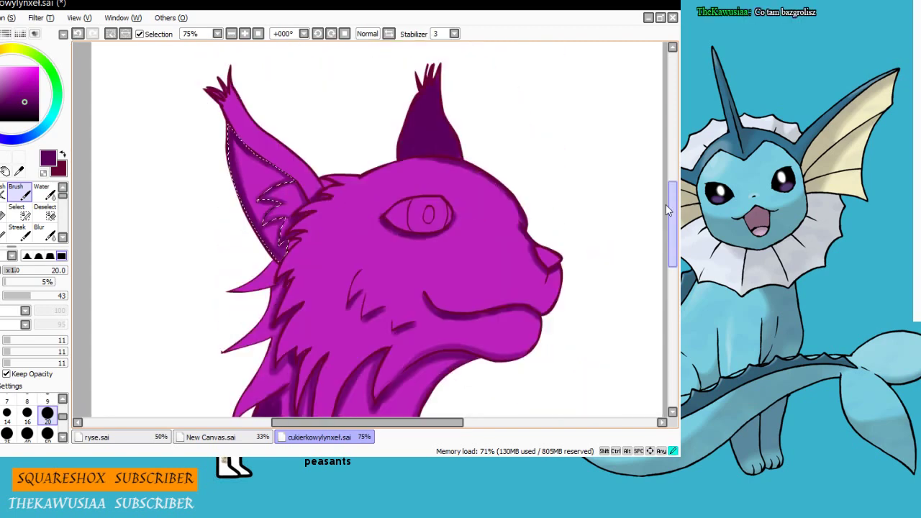
pyautogui.scroll(3, 230, 134)
pyautogui.moveTo(315, 209); pyautogui.dragTo(319, 213)
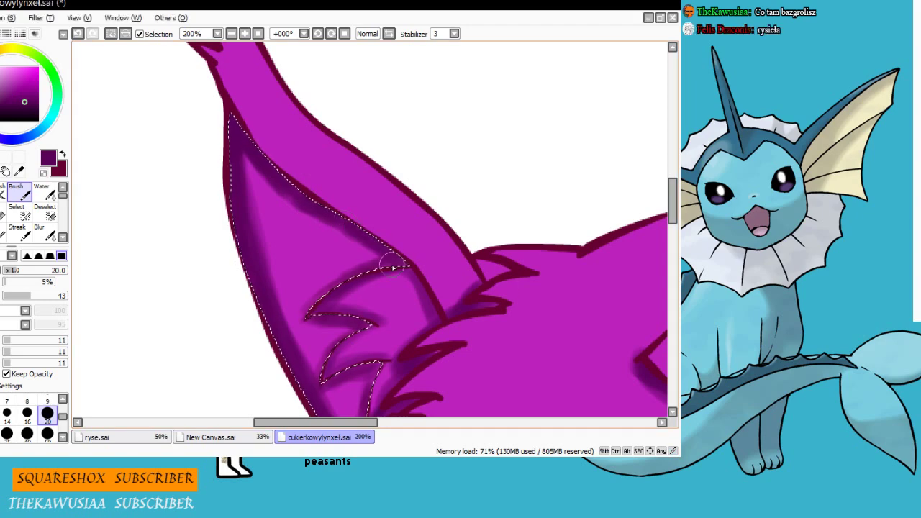
pyautogui.moveTo(395, 263)
pyautogui.mouseDown()
pyautogui.moveTo(327, 289)
pyautogui.moveTo(307, 314)
pyautogui.mouseUp()
pyautogui.scroll(-4, 377, 298)
pyautogui.moveTo(677, 209); pyautogui.dragTo(678, 244)
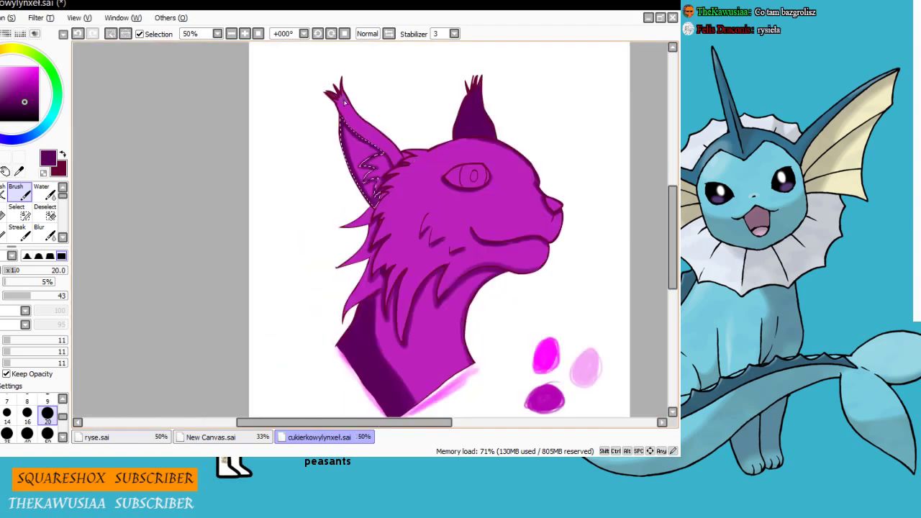
# Clear the selection and check the near ear's outer outline with the Eraser at size 2.3
pyautogui.hotkey('ctrl', 'd')
pyautogui.scroll(6, 347, 104)
pyautogui.click(2, 213)
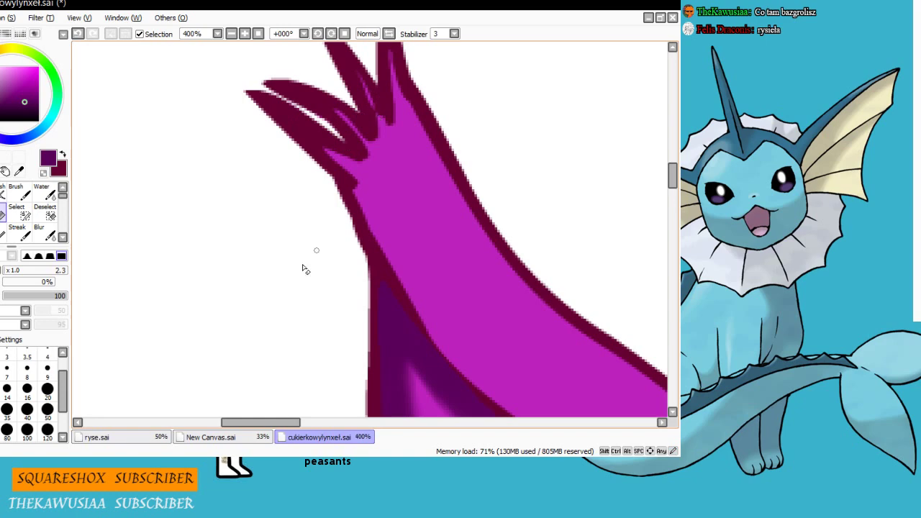
pyautogui.scroll(-5, 323, 181)
pyautogui.moveTo(355, 424); pyautogui.dragTo(458, 424)
pyautogui.scroll(2, 403, 288)
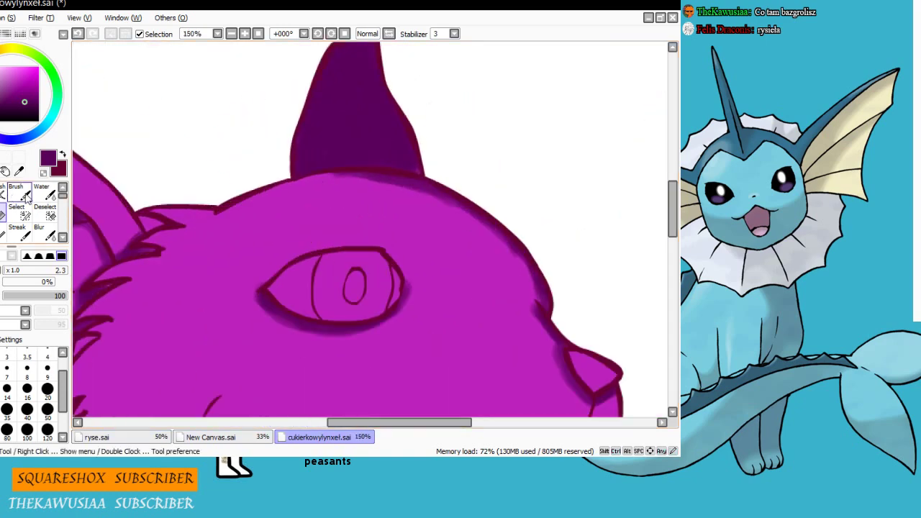
# Touch up the far ear's tip with the dark purple Brush and erase stray color beside its tuft
pyautogui.click(17, 192)
pyautogui.scroll(-3, 360, 196)
pyautogui.moveTo(512, 321); pyautogui.dragTo(512, 265)
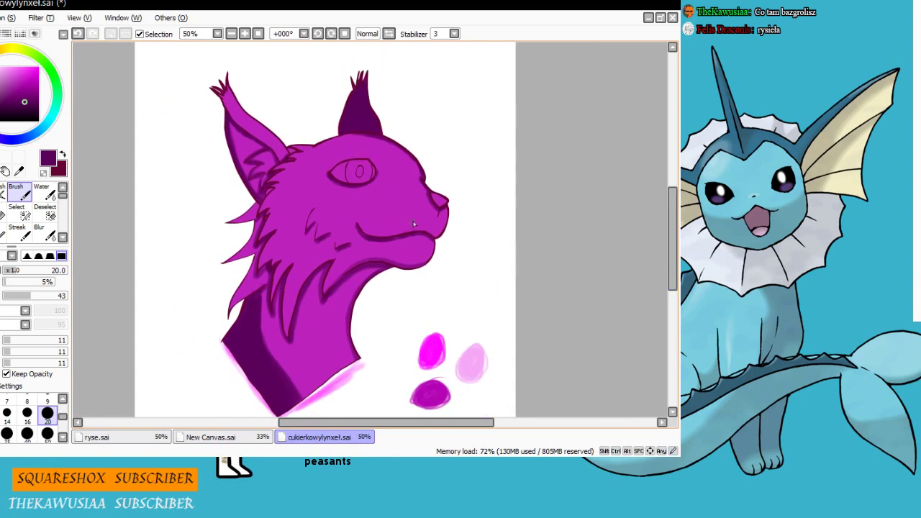
pyautogui.scroll(4, 404, 241)
pyautogui.scroll(-1, 371, 251)
pyautogui.scroll(-2, 335, 245)
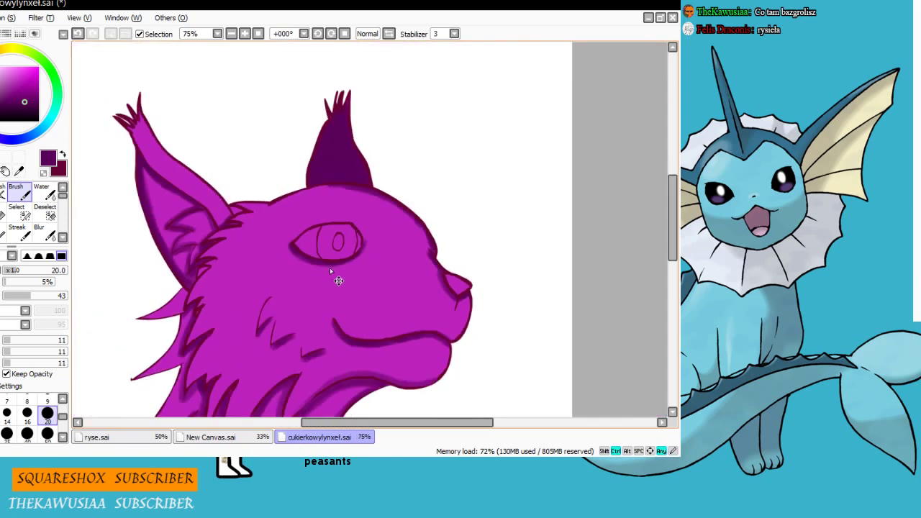
pyautogui.scroll(4, 330, 267)
pyautogui.scroll(-3, 284, 215)
pyautogui.scroll(4, 334, 195)
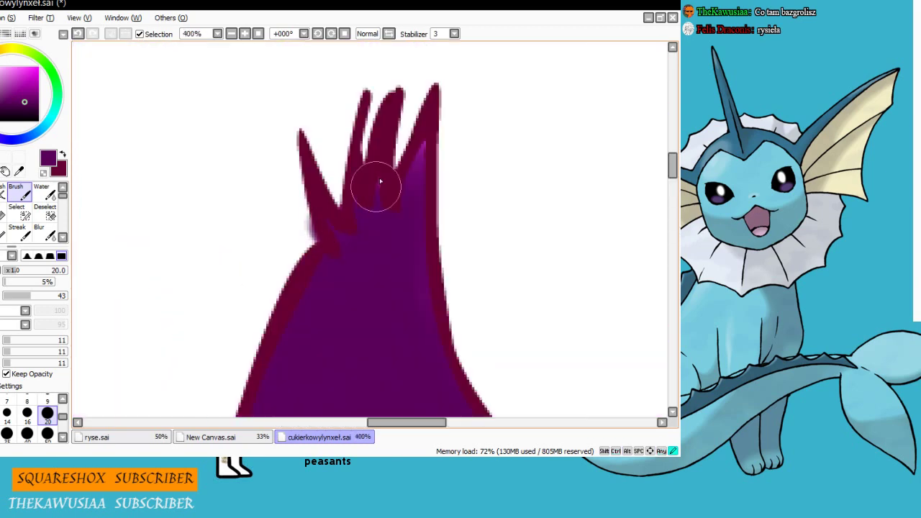
pyautogui.scroll(-3, 378, 216)
pyautogui.scroll(3, 375, 231)
pyautogui.press('e')
pyautogui.moveTo(313, 196); pyautogui.dragTo(311, 213)
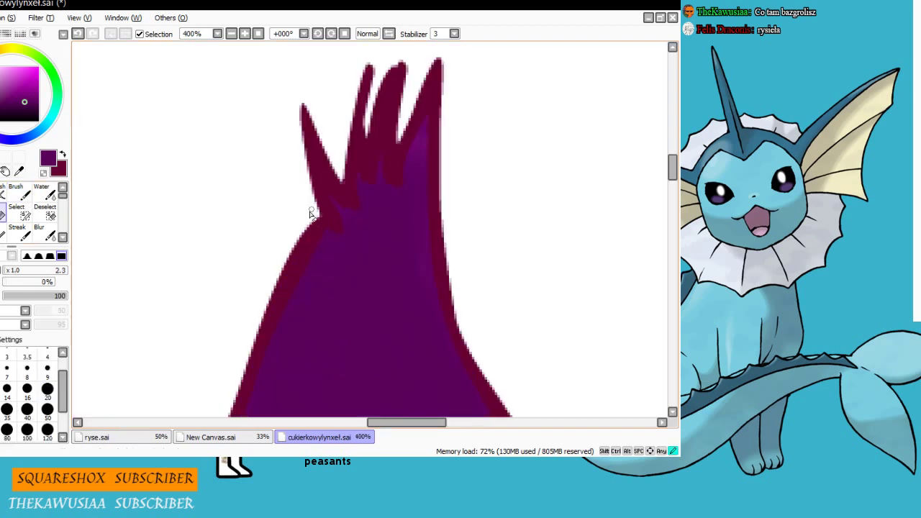
# Shade the brow above the nose in dark purple with the Brush at size 20
pyautogui.scroll(-5, 306, 227)
pyautogui.moveTo(673, 200); pyautogui.dragTo(673, 248)
pyautogui.scroll(3, 394, 192)
pyautogui.press('b')
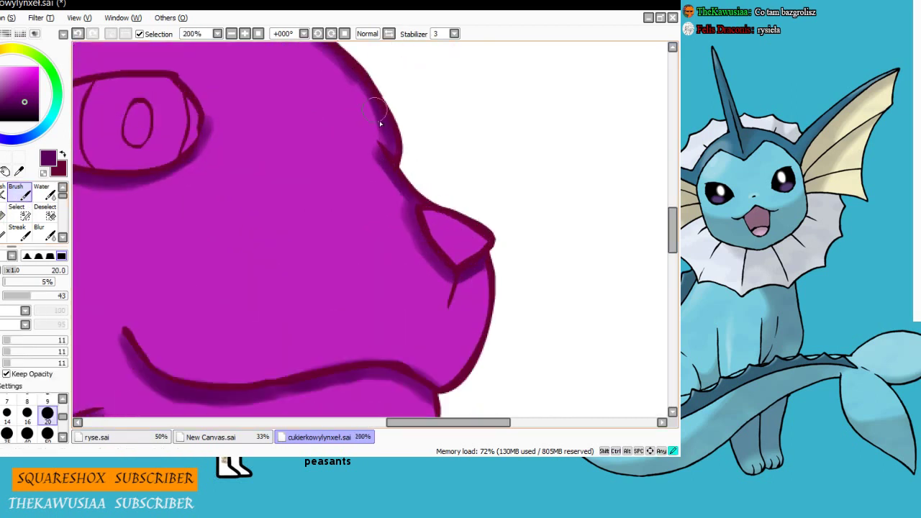
pyautogui.press('e')
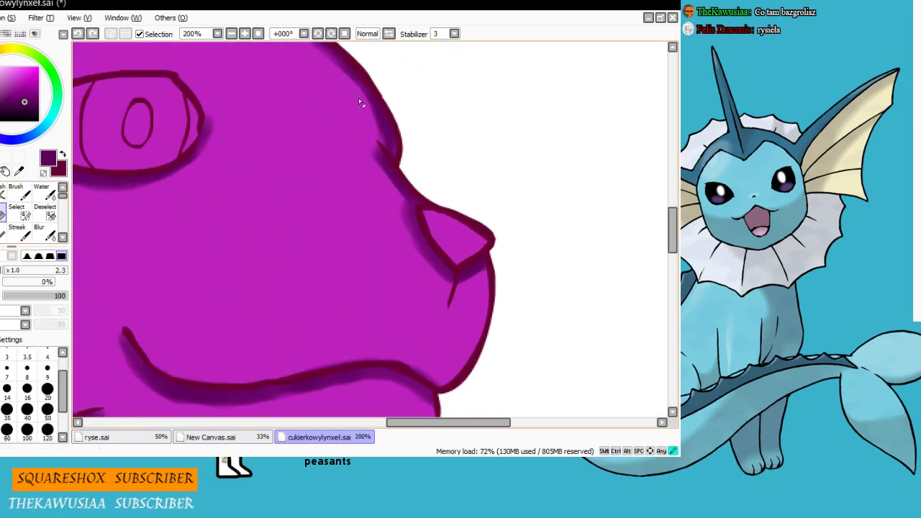
# Shade the cheek fur locks below the near ear in dark purple
pyautogui.scroll(-4, 361, 103)
pyautogui.scroll(4, 218, 108)
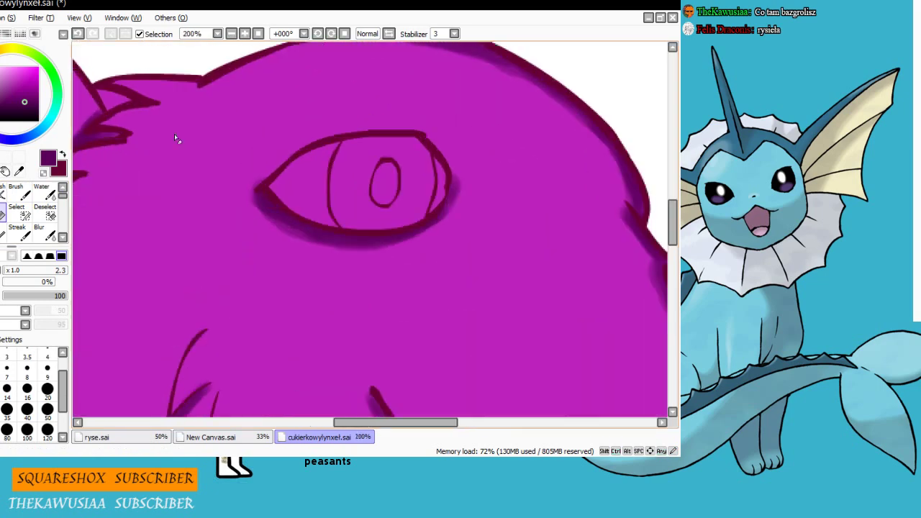
pyautogui.scroll(-1, 175, 138)
pyautogui.scroll(-2, 121, 100)
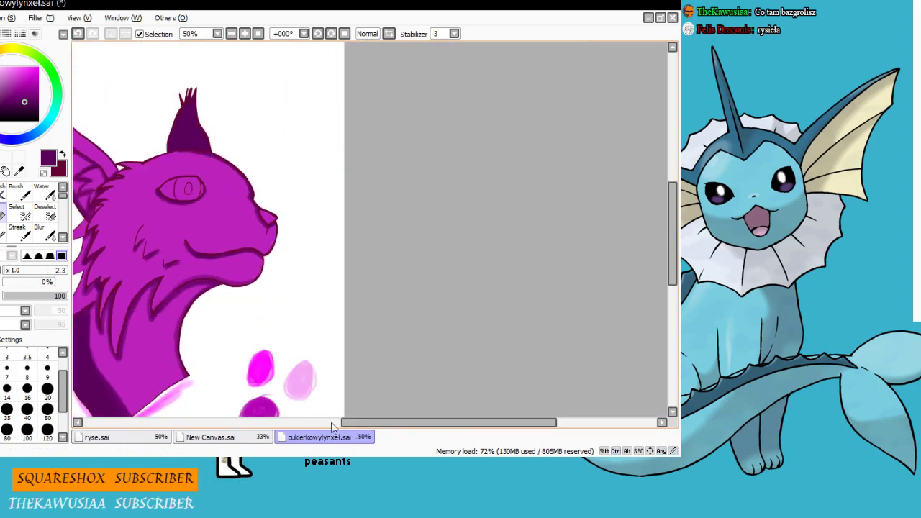
pyautogui.scroll(3, 206, 200)
pyautogui.press('b')
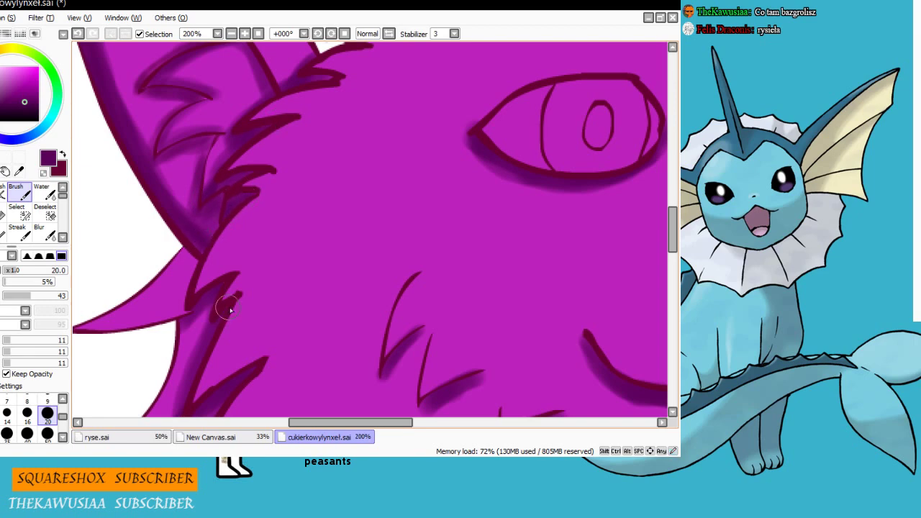
pyautogui.scroll(-4, 231, 310)
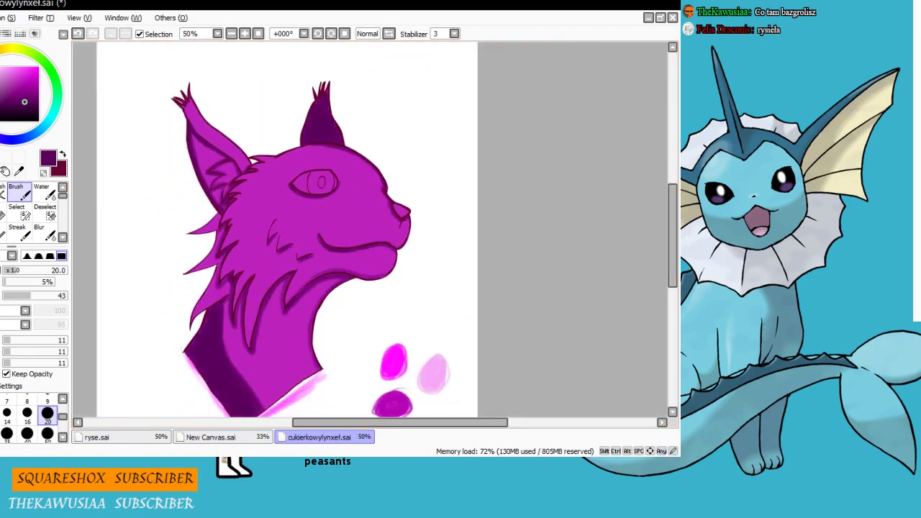
# Cancel the transform and undo back to the selection of the near ear's inner area
pyautogui.hotkey('ctrl', 't')
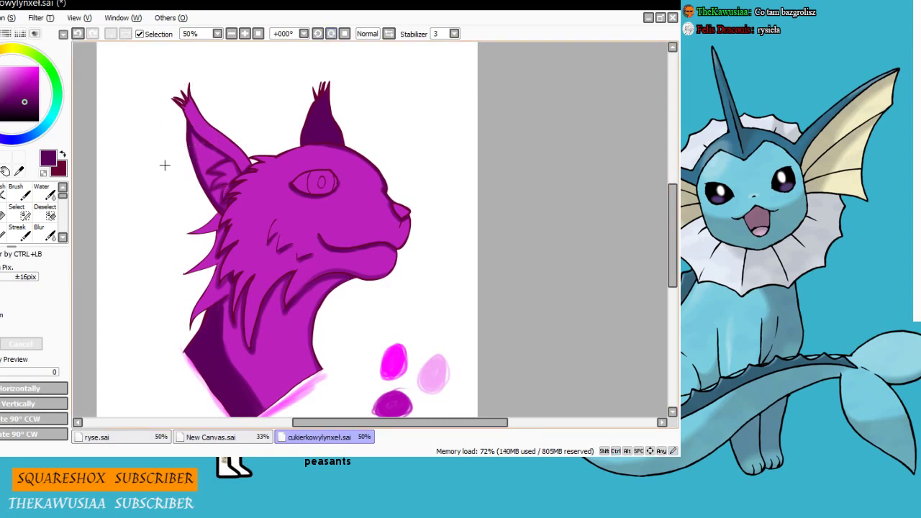
pyautogui.hotkey('ctrl', 'z')
pyautogui.hotkey('ctrl', 'z')
# Shade the outer edge of the near ear's selected inner area and enlarge the Eraser to size 6
pyautogui.scroll(2, 205, 196)
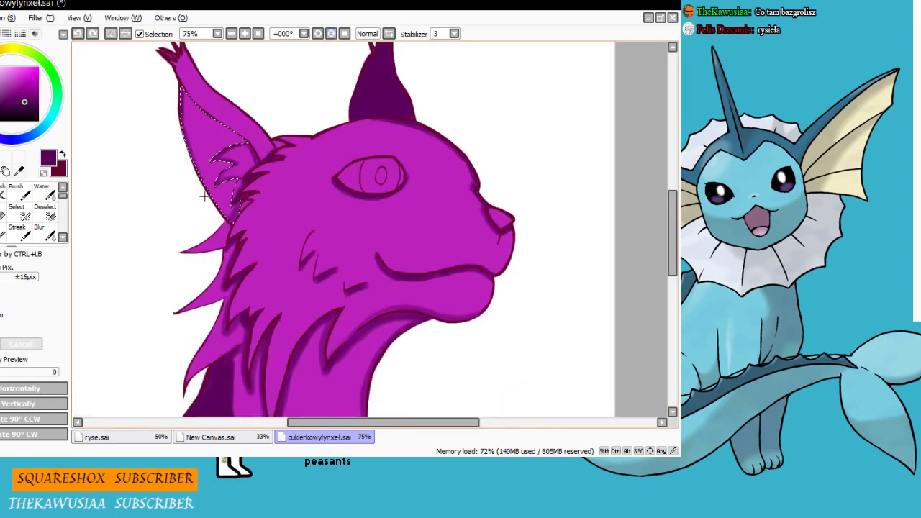
pyautogui.moveTo(189, 150)
pyautogui.mouseDown()
pyautogui.moveTo(173, 73)
pyautogui.moveTo(177, 81)
pyautogui.mouseUp()
pyautogui.press('e')
pyautogui.press(']')
pyautogui.press(']')
pyautogui.press(']')
pyautogui.press(']')
pyautogui.press(']')
pyautogui.press(']')
# Finish the dark purple shading around the near ear's inner edges with the size 20 Brush and clear the selection
pyautogui.press('b')
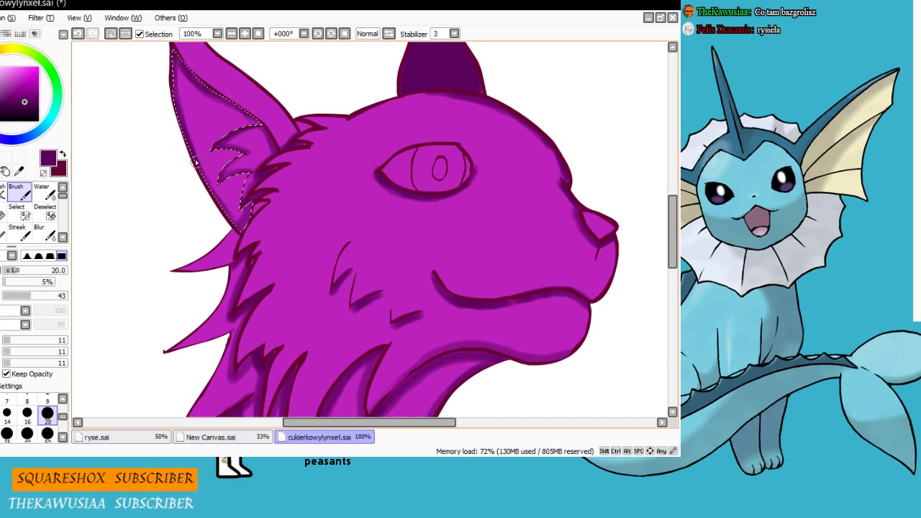
pyautogui.moveTo(225, 205)
pyautogui.mouseDown()
pyautogui.moveTo(180, 58)
pyautogui.moveTo(250, 118)
pyautogui.mouseUp()
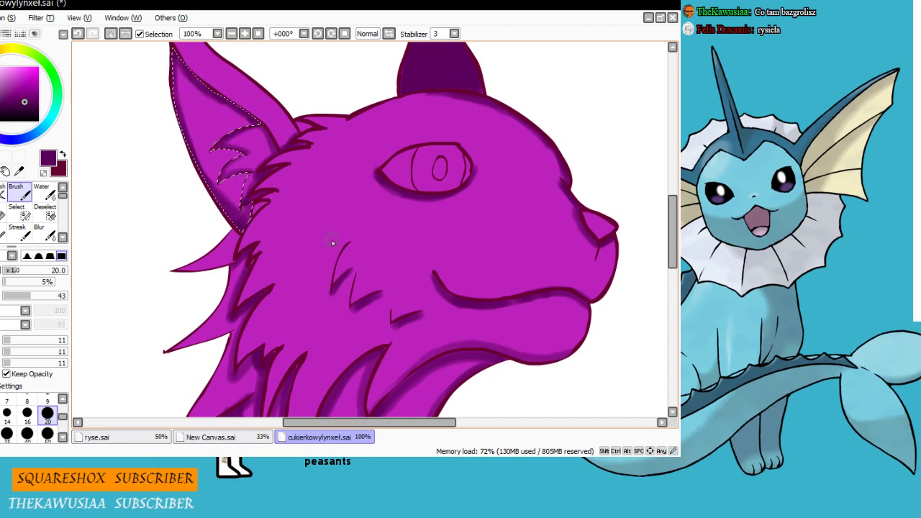
pyautogui.press('ctrl')
pyautogui.hotkey('ctrl', 'd')
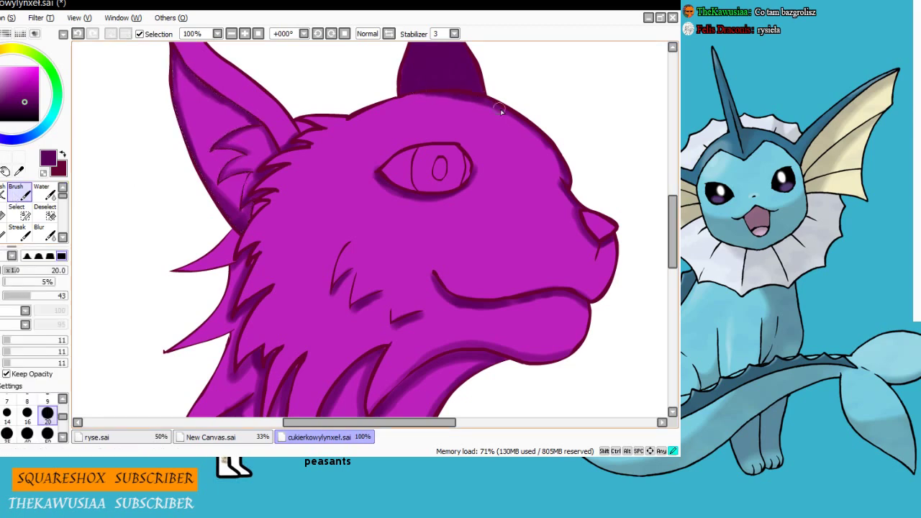
# Wand-select the head and shade along the forehead contour in dark purple, undo the last stroke and clear the selection
pyautogui.click(285, 234)
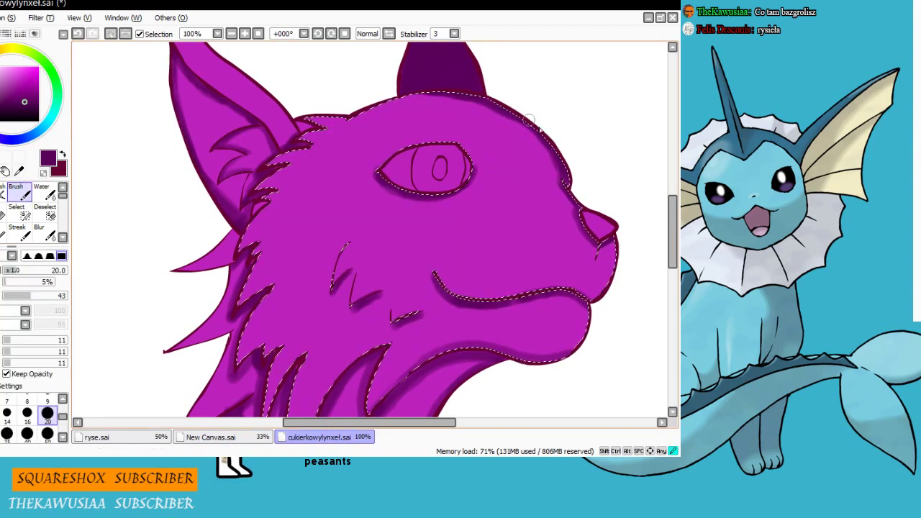
pyautogui.hotkey('ctrl', 'z')
pyautogui.hotkey('ctrl', 'd')
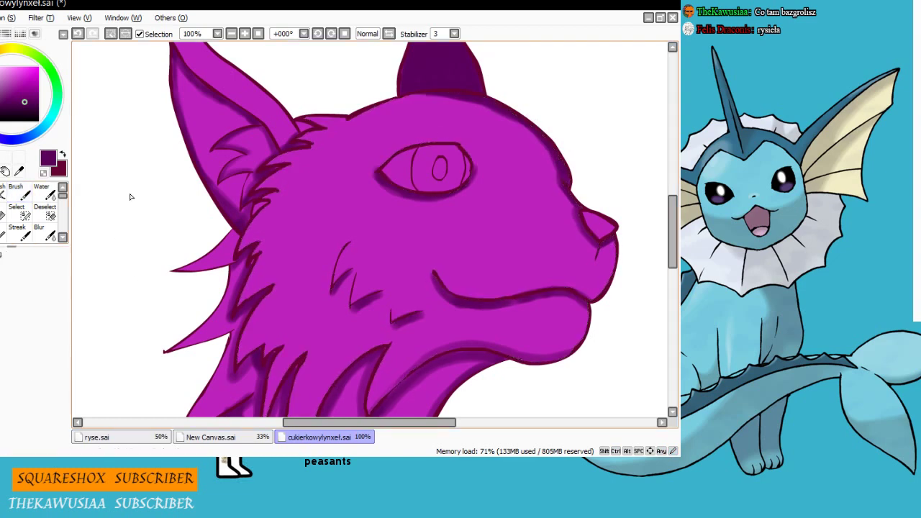
# Erase color from the fur tuft where the near ear meets the top of the head, using the size 6 Eraser
pyautogui.scroll(-2, 444, 297)
pyautogui.scroll(4, 535, 244)
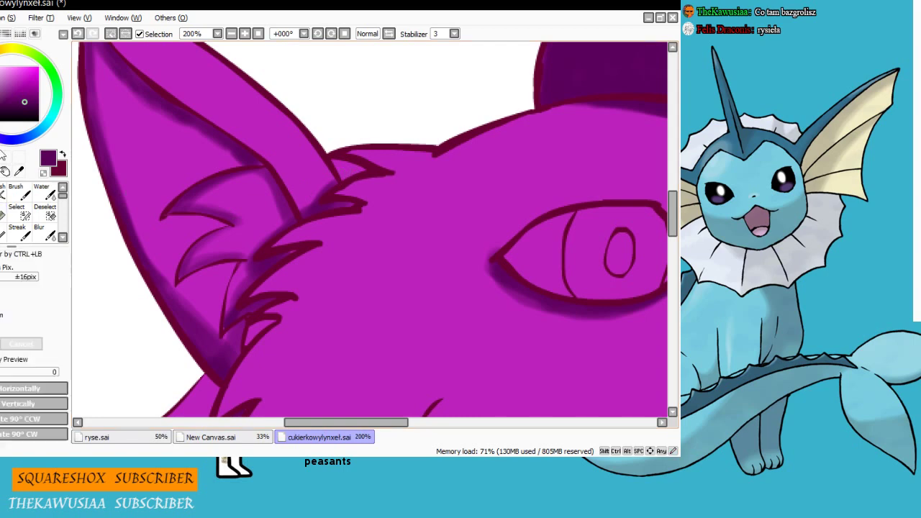
pyautogui.moveTo(336, 167); pyautogui.dragTo(352, 171)
pyautogui.scroll(-4, 324, 239)
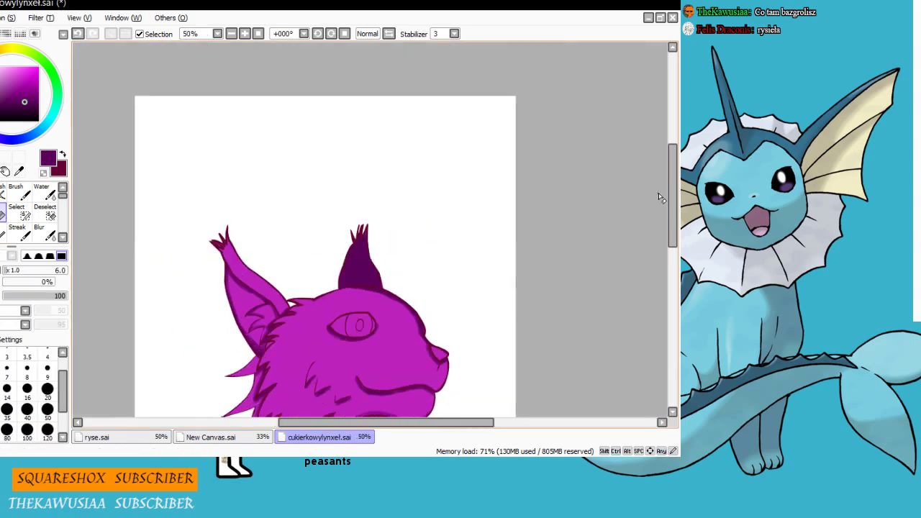
# Shade the fur at the near ear's lower base in dark purple with the Brush at size 20
pyautogui.moveTo(672, 196); pyautogui.dragTo(673, 242)
pyautogui.scroll(3, 259, 197)
pyautogui.click(20, 193)
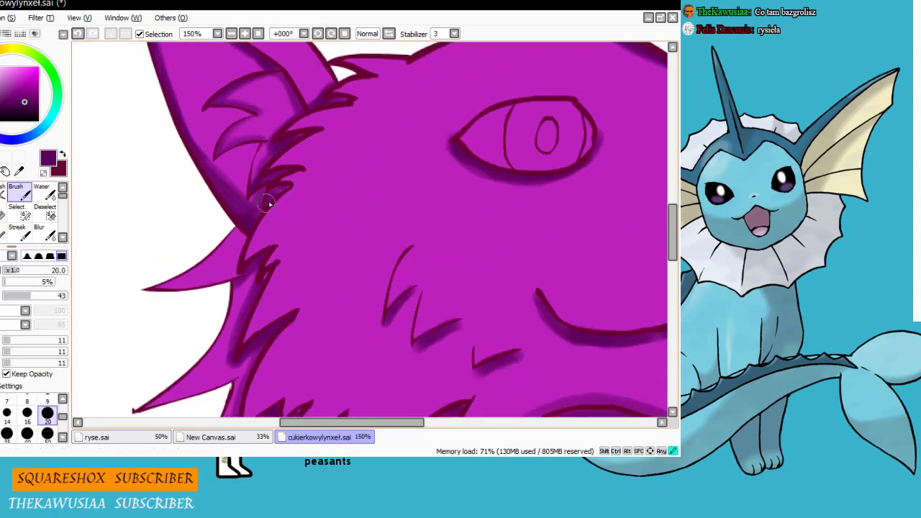
pyautogui.scroll(-3, 277, 67)
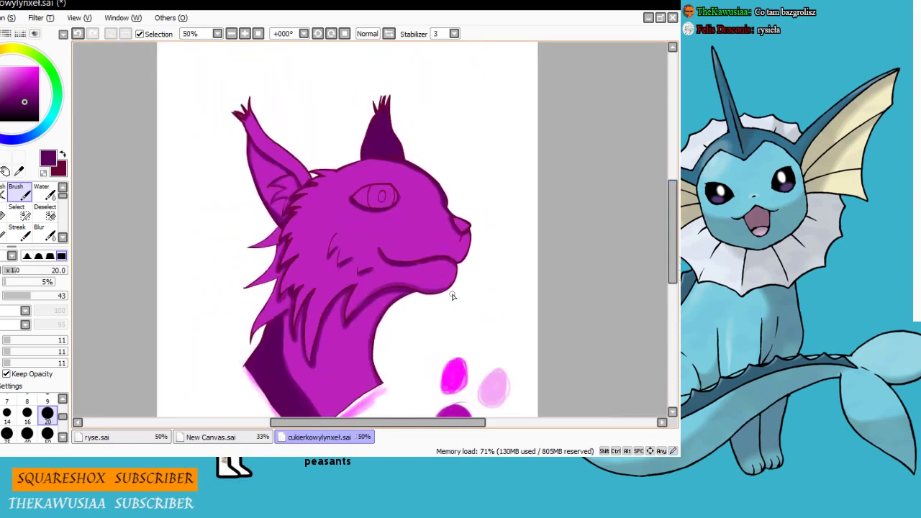
pyautogui.hotkey('alt', 'Tab')
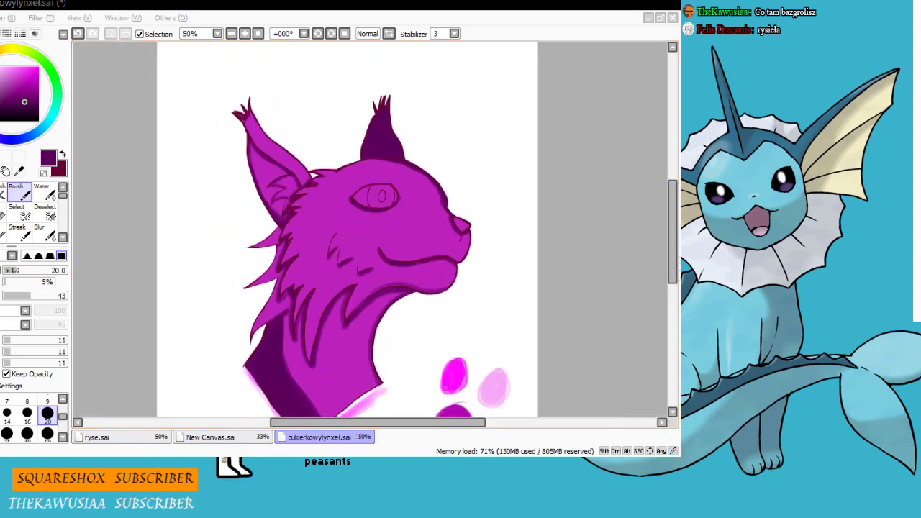
# Blend the dark purple shading on the back of the neck into the magenta with the Water tool at size 20
pyautogui.hotkey('alt', 'Tab')
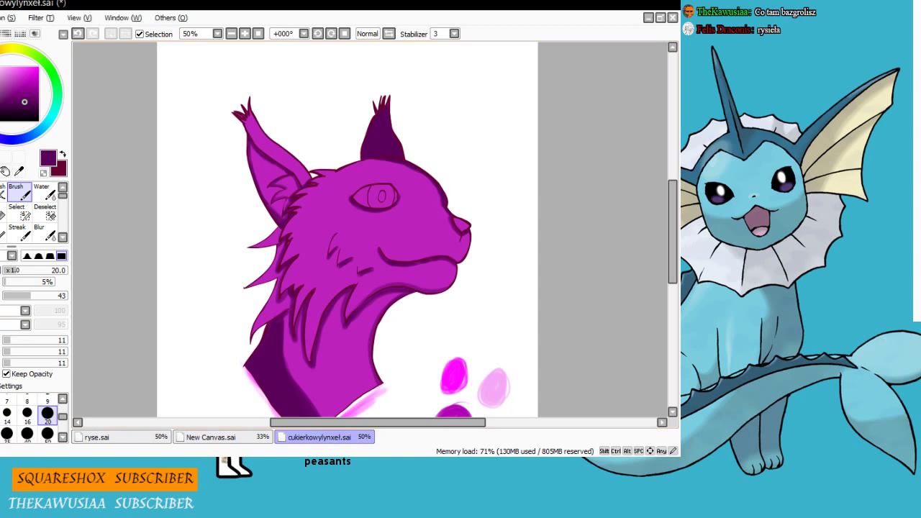
pyautogui.click(44, 191)
pyautogui.scroll(3, 295, 370)
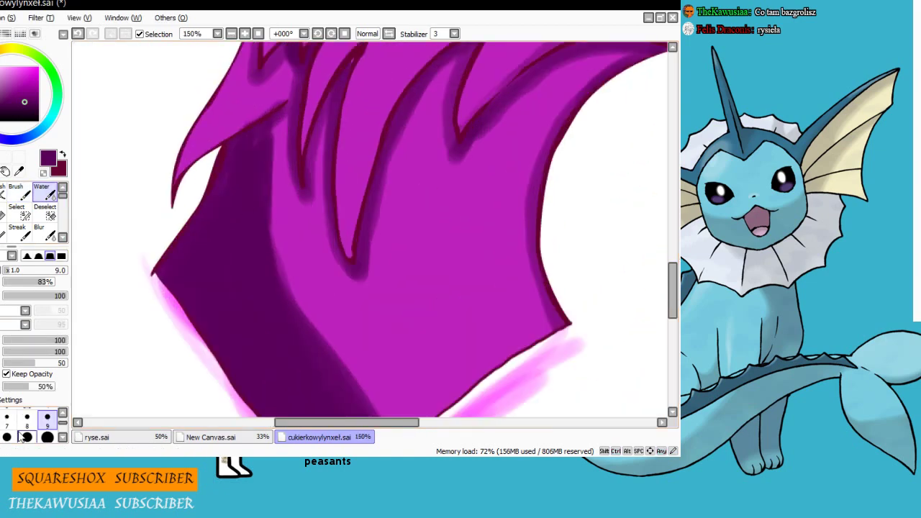
pyautogui.click(47, 437)
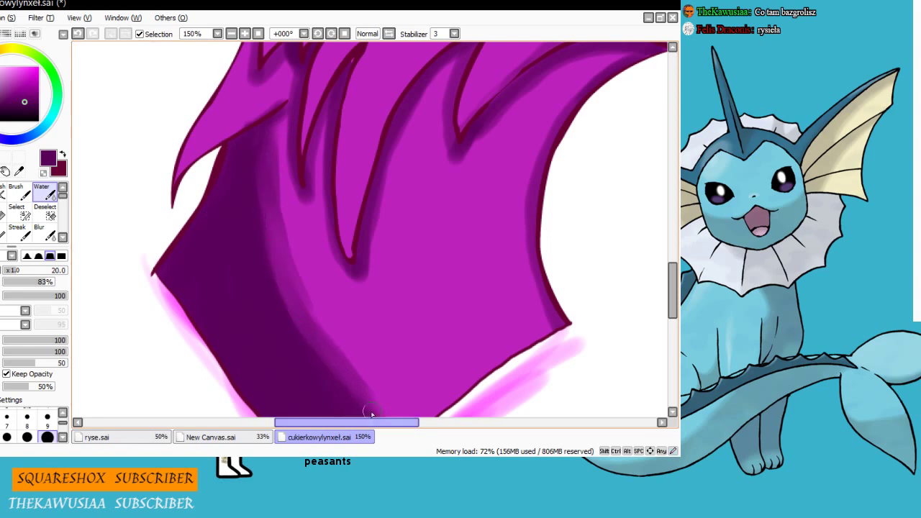
pyautogui.scroll(-3, 284, 212)
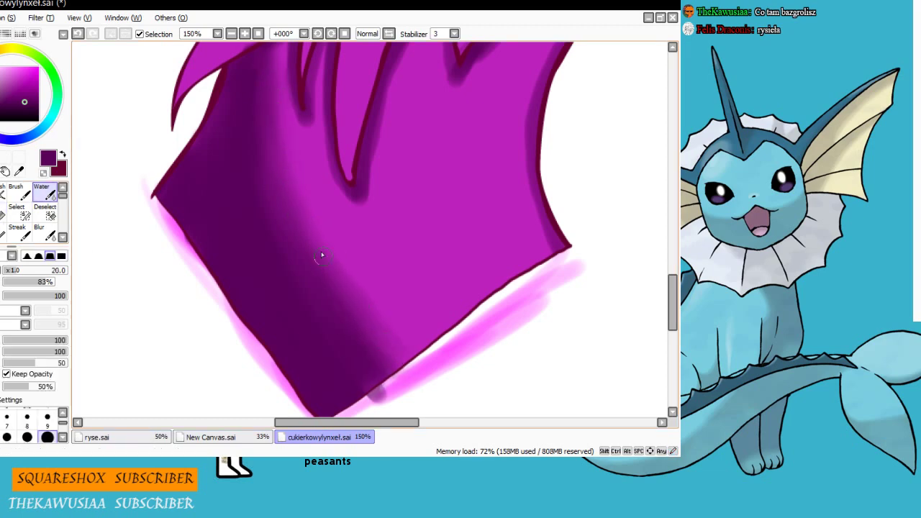
pyautogui.scroll(-3, 422, 295)
pyautogui.scroll(2, 524, 177)
pyautogui.moveTo(452, 215); pyautogui.dragTo(453, 119)
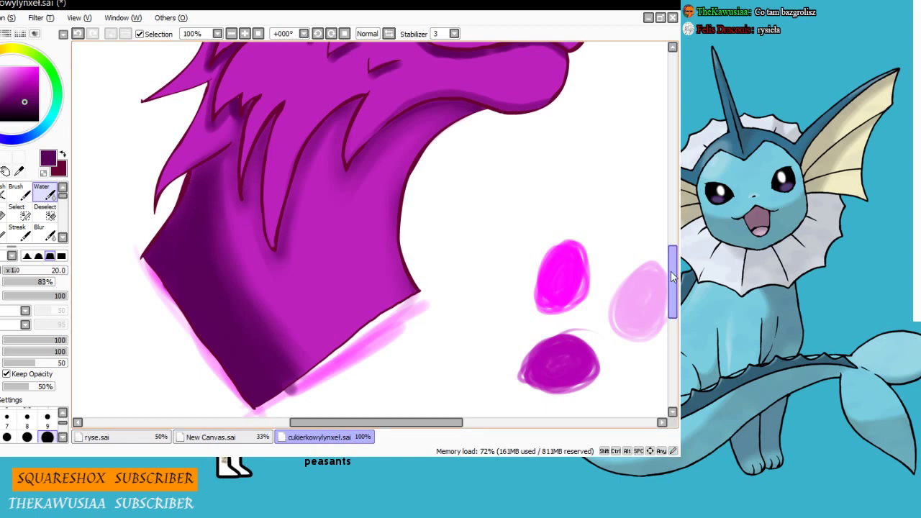
# Wand-select the neck and blend its shading beneath the fur tufts and under the jaw with the Water tool
pyautogui.moveTo(671, 272)
pyautogui.mouseDown()
pyautogui.moveTo(671, 242)
pyautogui.moveTo(673, 274)
pyautogui.mouseUp()
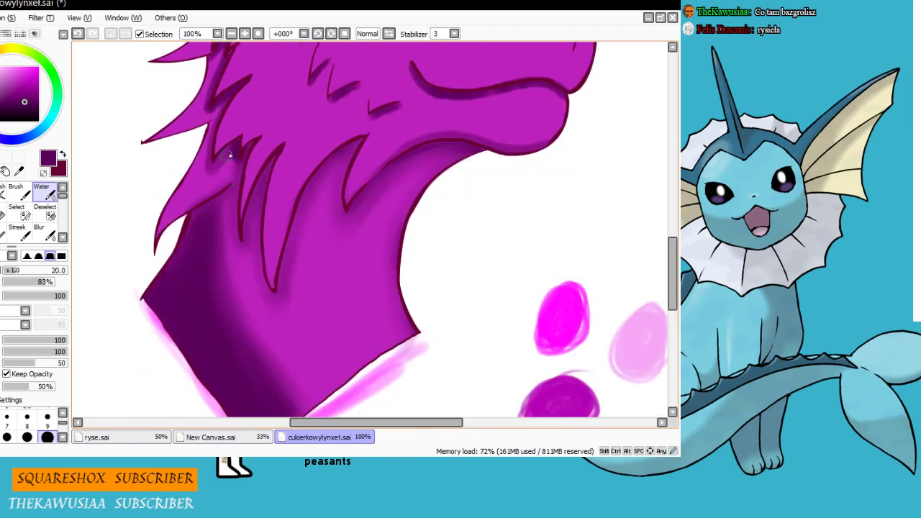
pyautogui.click(1, 158)
pyautogui.click(244, 287)
pyautogui.click(21, 193)
pyautogui.click(45, 192)
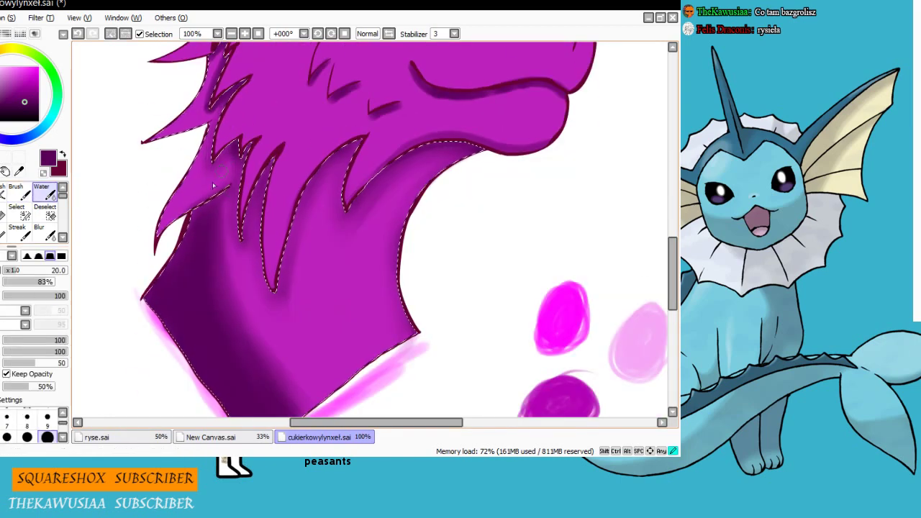
pyautogui.scroll(4, 181, 219)
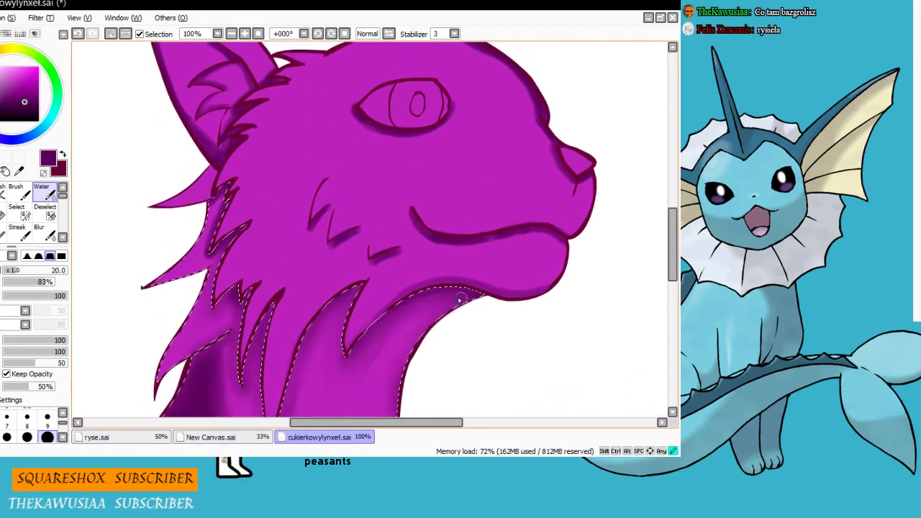
pyautogui.scroll(-3, 403, 324)
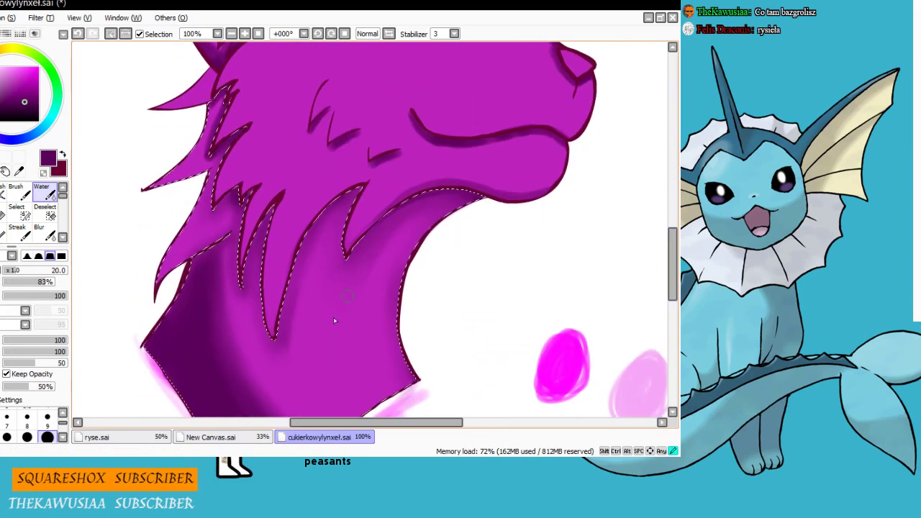
pyautogui.scroll(1, 603, 264)
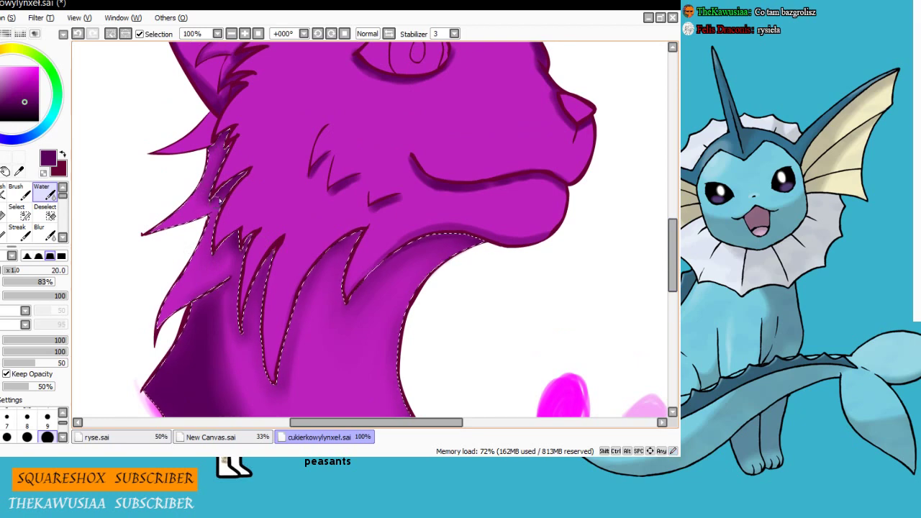
# Wand-select the head and soften the shading below the mouth, along the jaw and under the cheek tufts
pyautogui.scroll(3, 624, 265)
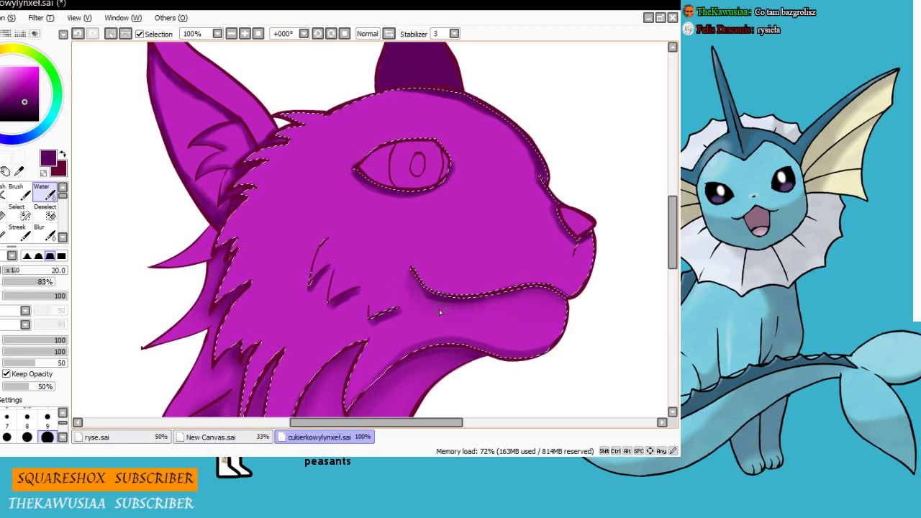
pyautogui.moveTo(408, 284); pyautogui.dragTo(428, 290)
pyautogui.moveTo(671, 205); pyautogui.dragTo(666, 282)
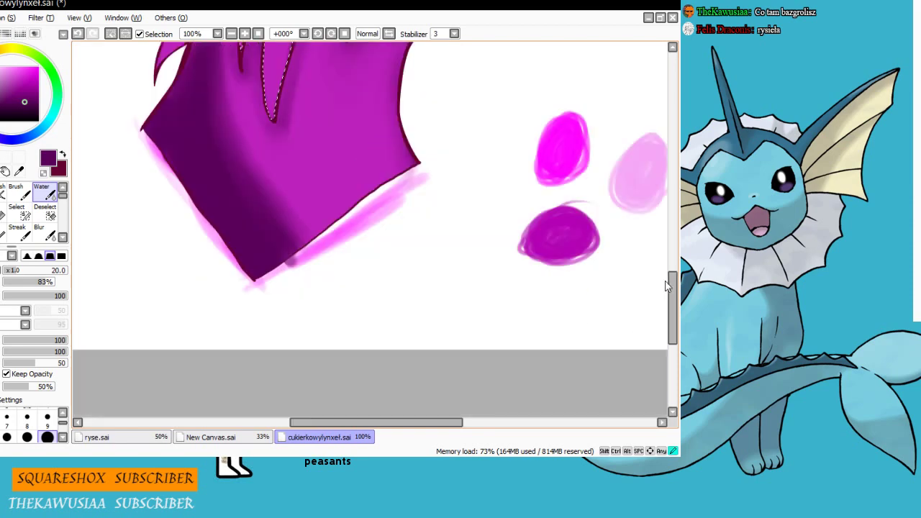
pyautogui.scroll(8, 662, 282)
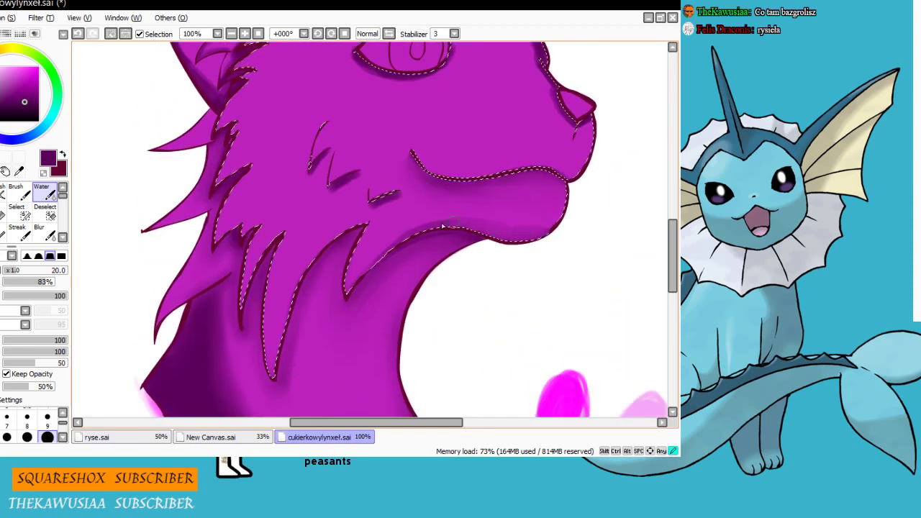
pyautogui.moveTo(399, 240)
pyautogui.mouseDown()
pyautogui.moveTo(543, 179)
pyautogui.moveTo(414, 160)
pyautogui.moveTo(565, 190)
pyautogui.moveTo(351, 285)
pyautogui.mouseUp()
pyautogui.moveTo(545, 229)
pyautogui.mouseDown()
pyautogui.moveTo(371, 257)
pyautogui.moveTo(556, 226)
pyautogui.moveTo(526, 188)
pyautogui.mouseUp()
pyautogui.scroll(3, 405, 171)
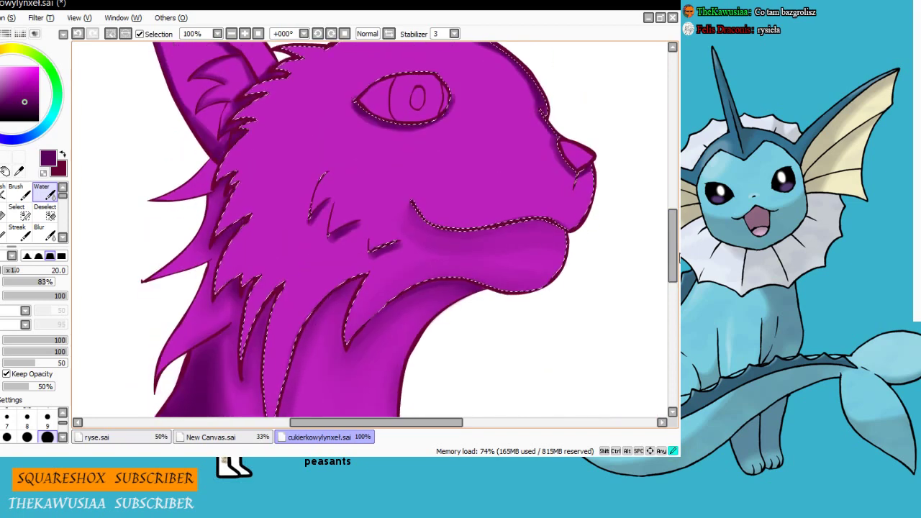
pyautogui.moveTo(410, 267)
pyautogui.mouseDown()
pyautogui.moveTo(427, 242)
pyautogui.moveTo(413, 221)
pyautogui.moveTo(500, 234)
pyautogui.moveTo(481, 246)
pyautogui.moveTo(543, 245)
pyautogui.moveTo(417, 238)
pyautogui.moveTo(563, 282)
pyautogui.mouseUp()
pyautogui.moveTo(436, 232)
pyautogui.mouseDown()
pyautogui.moveTo(417, 252)
pyautogui.moveTo(408, 224)
pyautogui.moveTo(383, 228)
pyautogui.moveTo(406, 200)
pyautogui.moveTo(419, 248)
pyautogui.moveTo(381, 256)
pyautogui.moveTo(346, 286)
pyautogui.moveTo(327, 210)
pyautogui.moveTo(303, 239)
pyautogui.moveTo(362, 274)
pyautogui.moveTo(370, 263)
pyautogui.moveTo(348, 255)
pyautogui.mouseUp()
# Soften the dark shading along the forehead and snout contour with the Water tool
pyautogui.moveTo(673, 256); pyautogui.dragTo(672, 230)
pyautogui.moveTo(471, 161)
pyautogui.mouseDown()
pyautogui.moveTo(556, 269)
pyautogui.moveTo(562, 287)
pyautogui.moveTo(546, 299)
pyautogui.moveTo(519, 208)
pyautogui.moveTo(362, 172)
pyautogui.moveTo(510, 185)
pyautogui.moveTo(559, 288)
pyautogui.mouseUp()
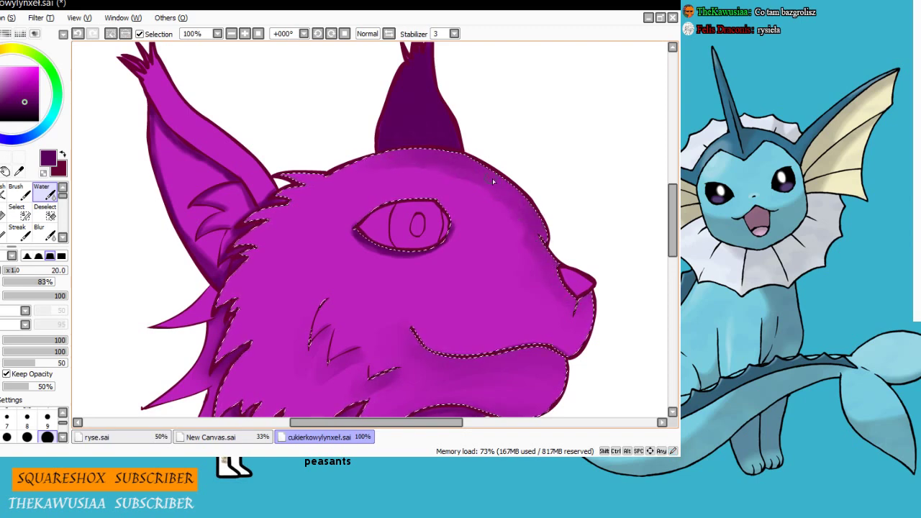
pyautogui.moveTo(378, 180)
pyautogui.mouseDown()
pyautogui.moveTo(459, 184)
pyautogui.moveTo(485, 221)
pyautogui.moveTo(461, 241)
pyautogui.moveTo(453, 163)
pyautogui.moveTo(358, 200)
pyautogui.moveTo(539, 239)
pyautogui.moveTo(507, 298)
pyautogui.mouseUp()
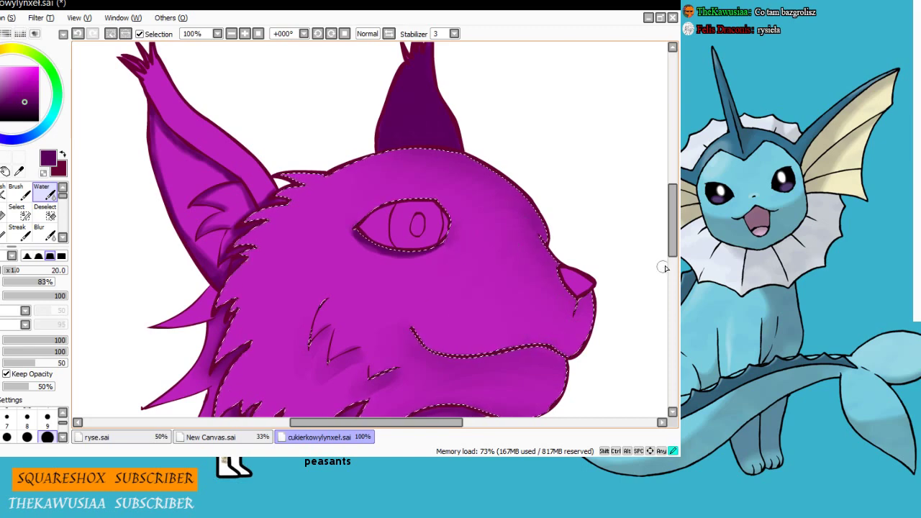
# Blend the shading beneath the eye with the Water tool, redo it once, and clear the head selection
pyautogui.scroll(-5, 661, 303)
pyautogui.scroll(5, 661, 302)
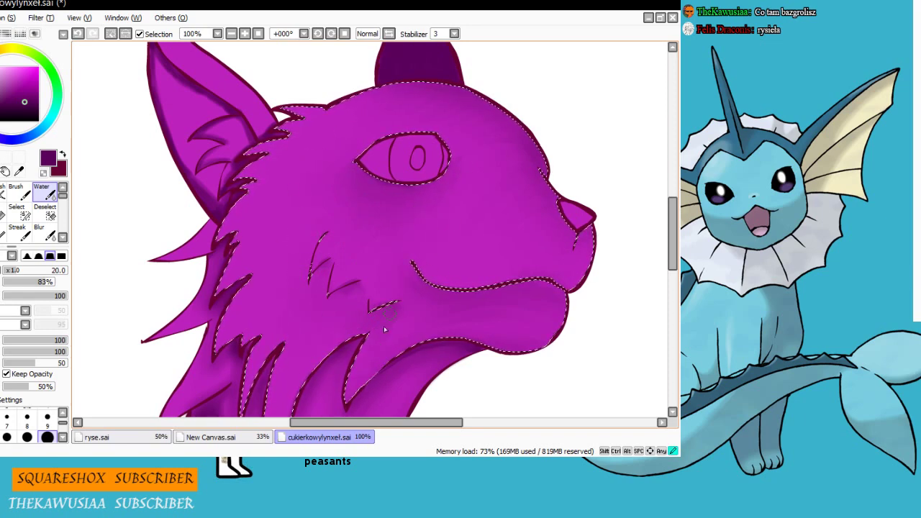
pyautogui.scroll(-3, 658, 262)
pyautogui.scroll(4, 656, 263)
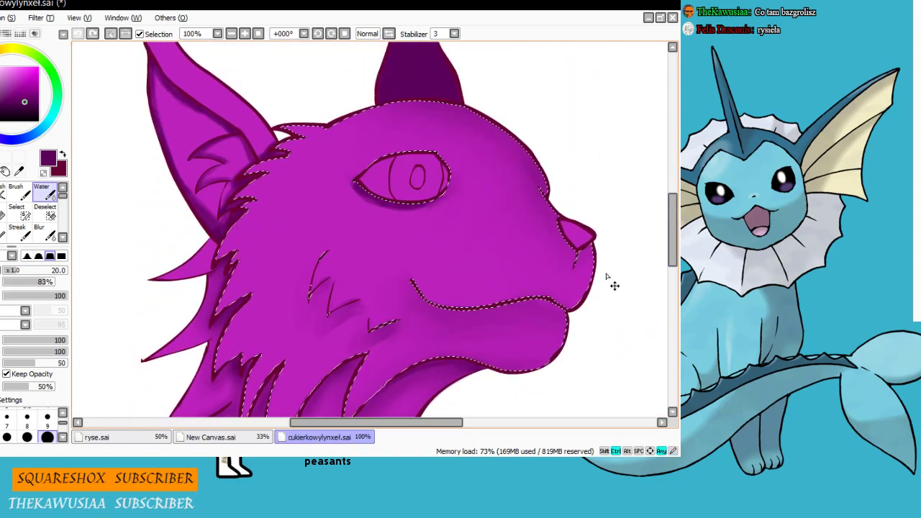
pyautogui.moveTo(362, 196); pyautogui.dragTo(441, 204)
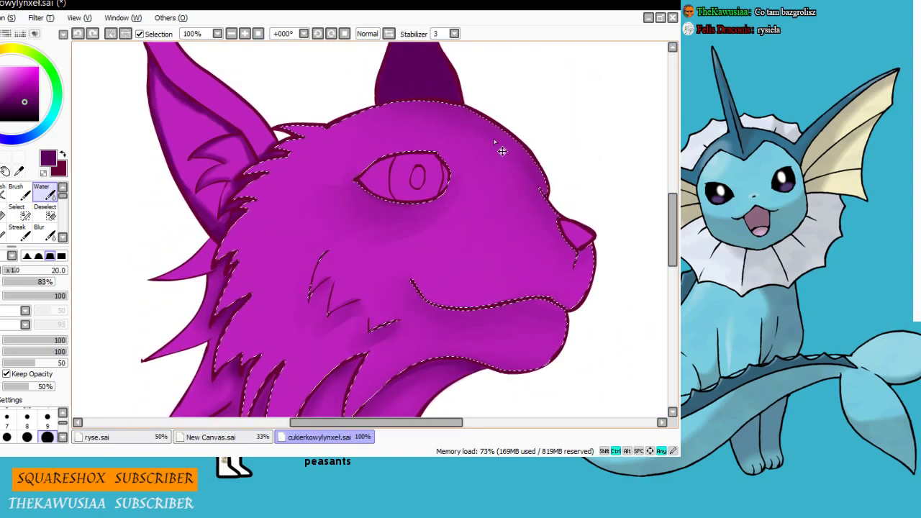
pyautogui.click(2, 189)
pyautogui.click(2, 188)
pyautogui.click(1, 157)
pyautogui.click(97, 176)
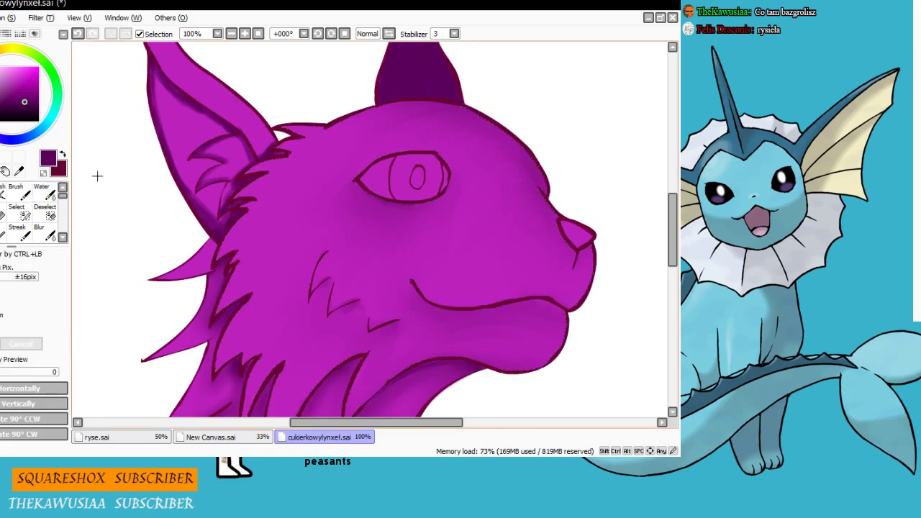
# Wand-select the near ear's inner area and blend the shading along its edges with the Water tool
pyautogui.click(1, 188)
pyautogui.moveTo(671, 236); pyautogui.dragTo(663, 231)
pyautogui.click(1, 188)
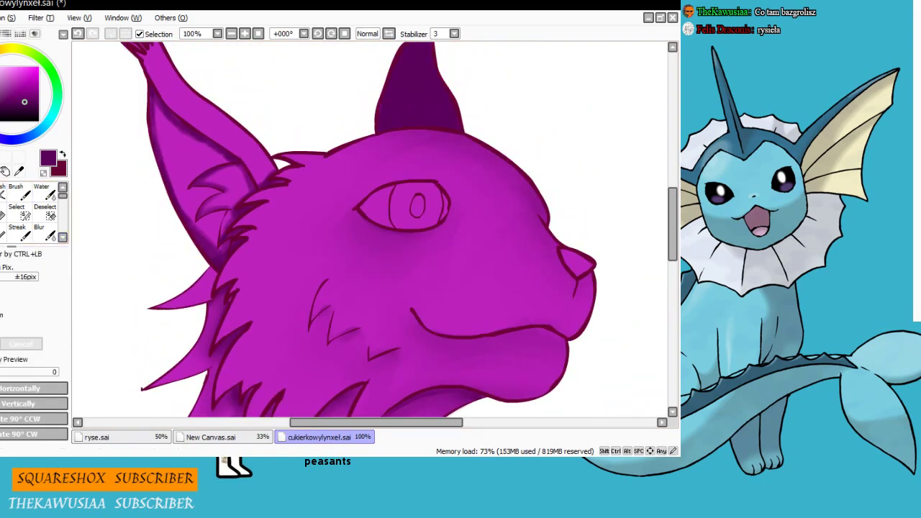
pyautogui.click(182, 180)
pyautogui.click(41, 191)
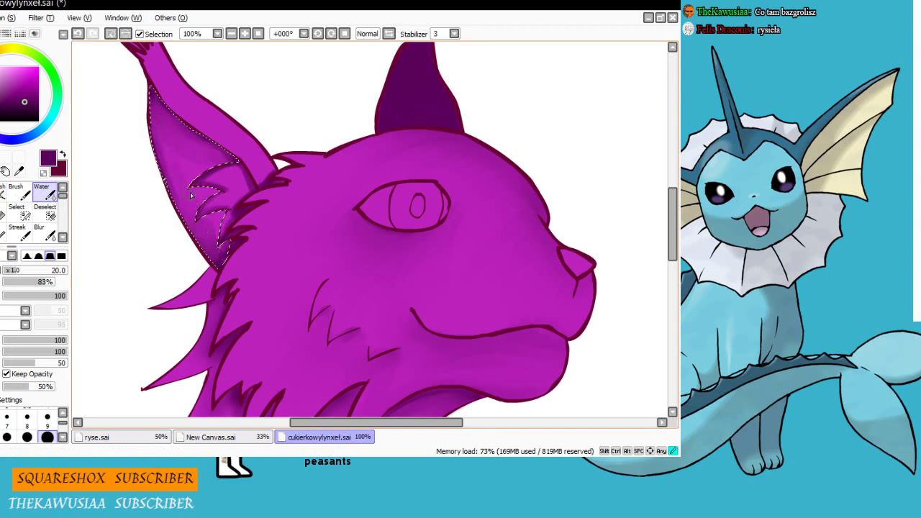
pyautogui.moveTo(191, 194); pyautogui.dragTo(189, 142)
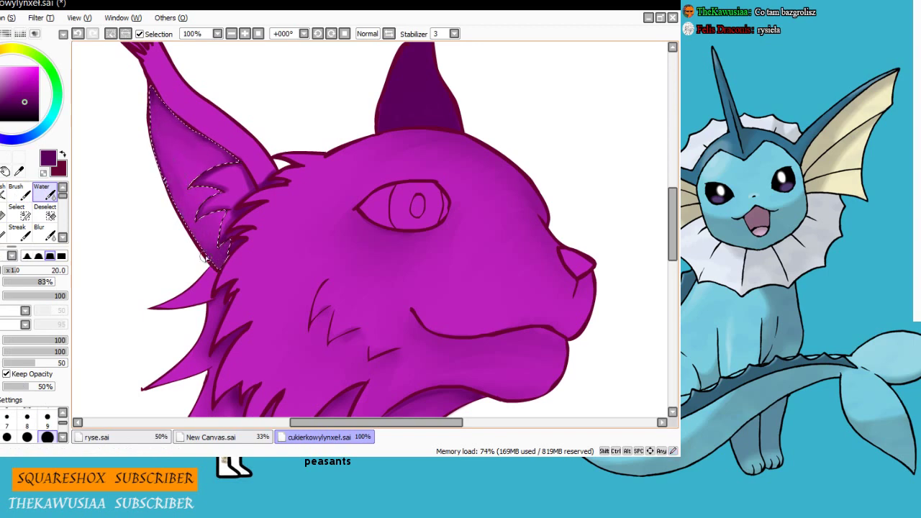
pyautogui.moveTo(222, 245); pyautogui.dragTo(217, 258)
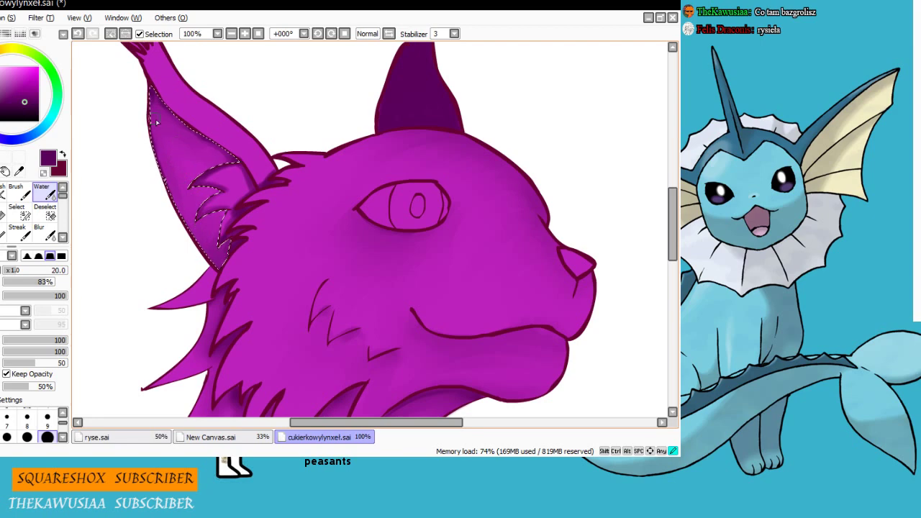
pyautogui.moveTo(672, 202); pyautogui.dragTo(672, 182)
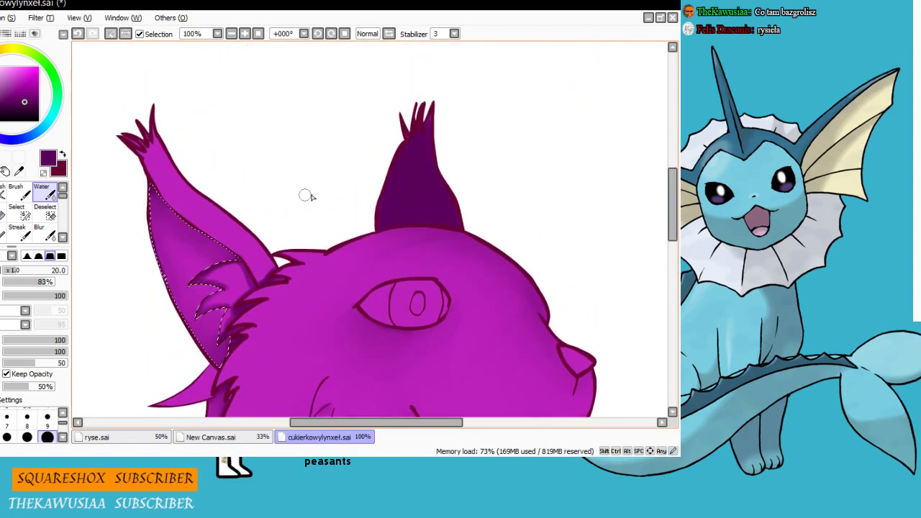
# Wand-select the fur tuft inside the near ear, blend its shading with the Water tool and clear the selection
pyautogui.click(111, 33)
pyautogui.click(0, 157)
pyautogui.click(230, 280)
pyautogui.press('c')
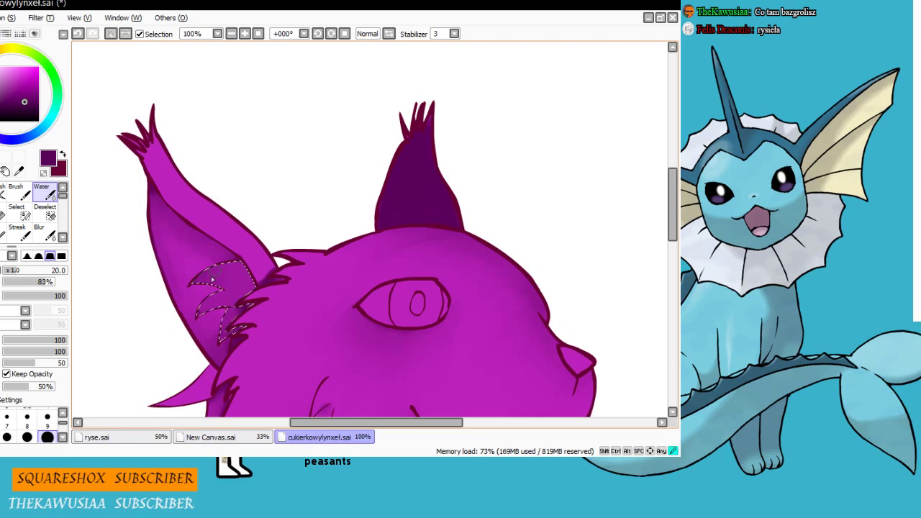
pyautogui.hotkey('ctrl', 'd')
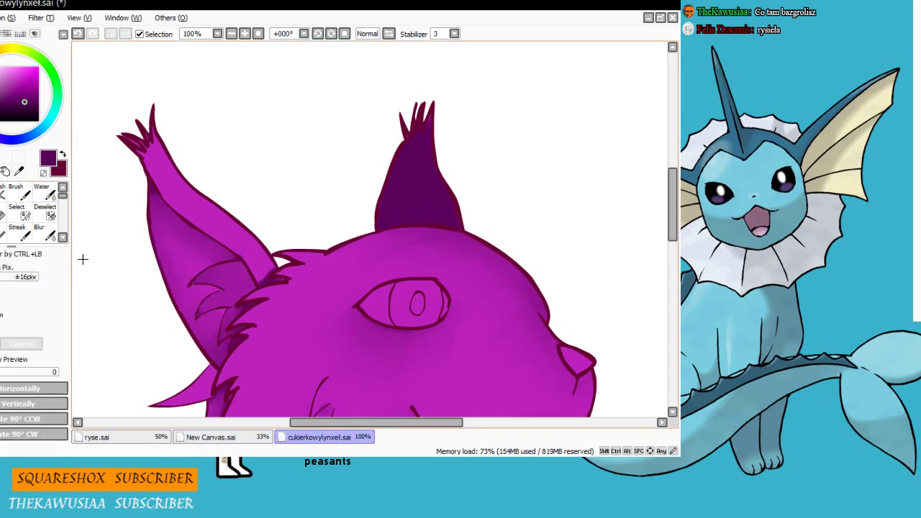
pyautogui.hotkey('ctrl', 'z')
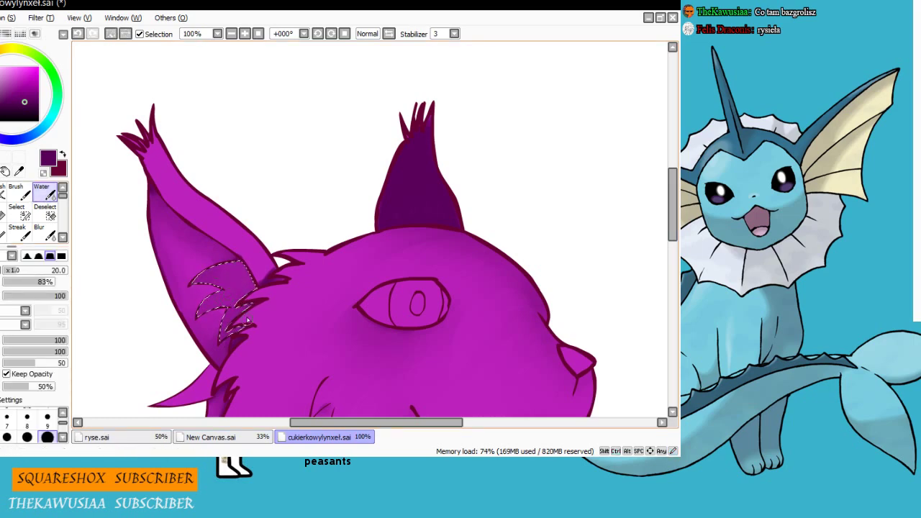
pyautogui.hotkey('ctrl', 'd')
pyautogui.click(415, 227)
pyautogui.press('c')
pyautogui.click(19, 172)
pyautogui.hotkey('ctrl', 'd')
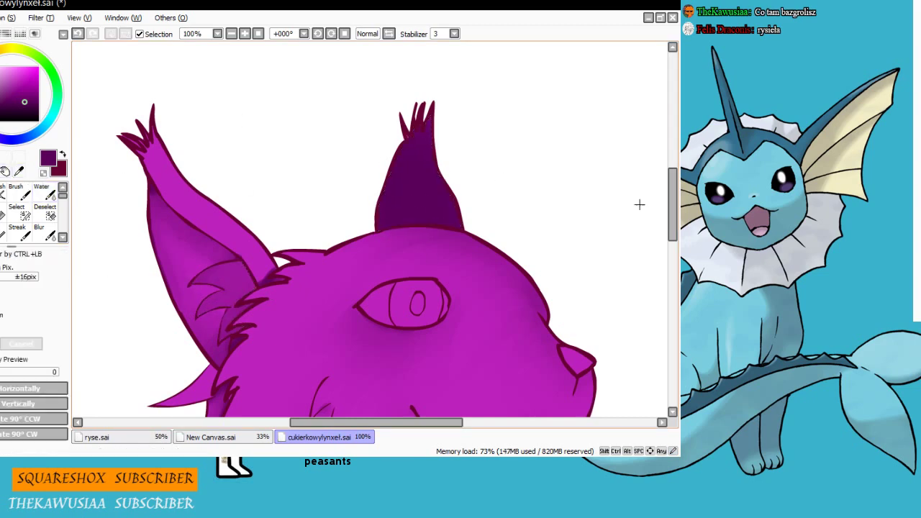
# Paint a bright magenta highlight on the rear side of the far ear with the Brush and smear it with the Water tool
pyautogui.press('x')
pyautogui.moveTo(673, 206)
pyautogui.mouseDown()
pyautogui.moveTo(673, 267)
pyautogui.moveTo(673, 209)
pyautogui.mouseUp()
pyautogui.click(561, 286)
pyautogui.press('b')
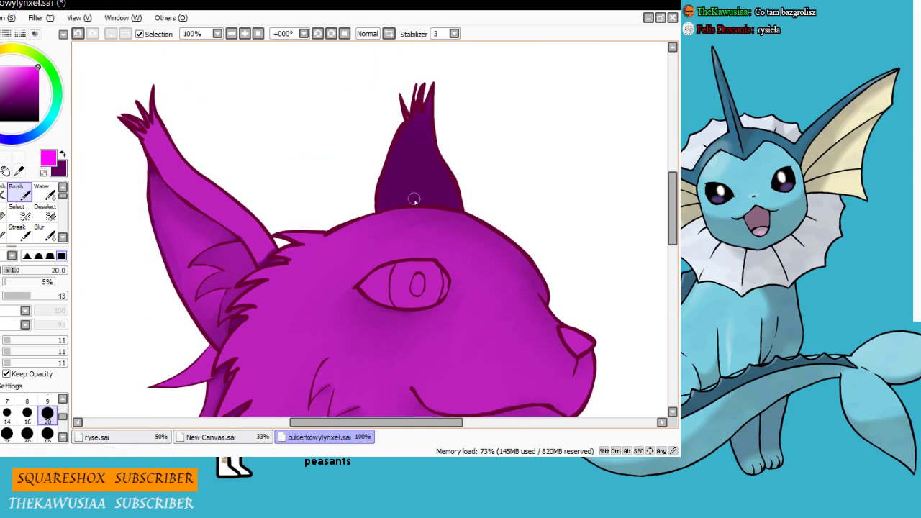
pyautogui.press('e')
pyautogui.press('c')
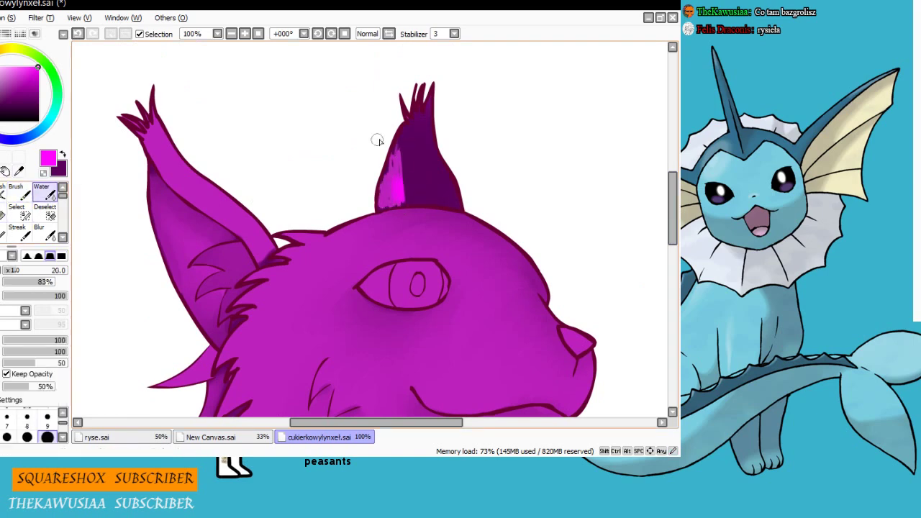
pyautogui.moveTo(394, 150); pyautogui.dragTo(389, 178)
# Wand-select the far ear and blend the magenta highlight into its dark purple with the Brush and Water tools
pyautogui.press('w')
pyautogui.click(406, 177)
pyautogui.press('c')
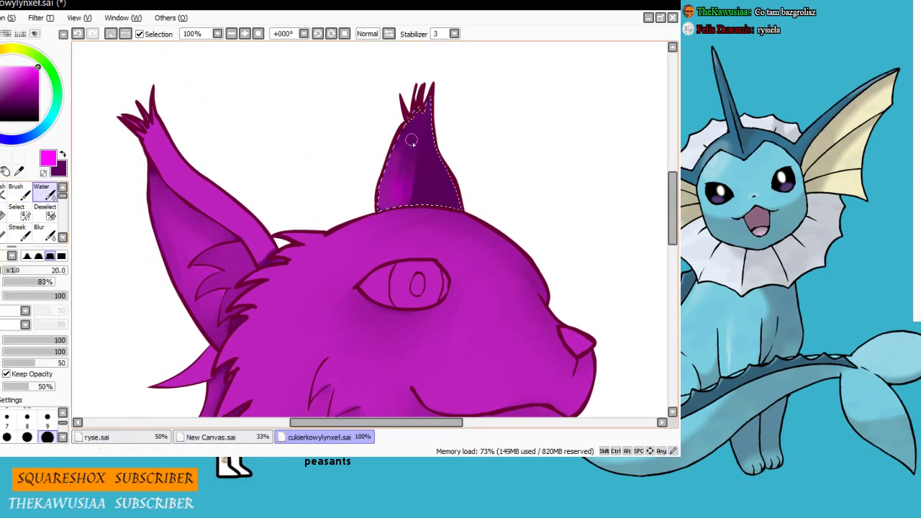
pyautogui.click(25, 193)
pyautogui.moveTo(441, 172)
pyautogui.mouseDown()
pyautogui.moveTo(444, 203)
pyautogui.moveTo(435, 200)
pyautogui.mouseUp()
pyautogui.click(44, 193)
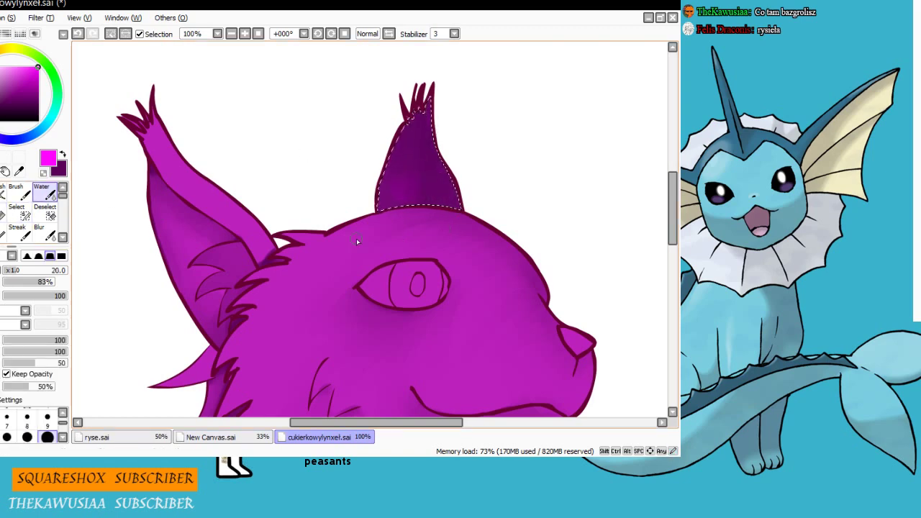
# Reselect the whole far ear, repaint it in a medium magenta, blend it into the dark purple shading and clear the selection
pyautogui.hotkey('ctrl', 'd')
pyautogui.press('w')
pyautogui.click(412, 176)
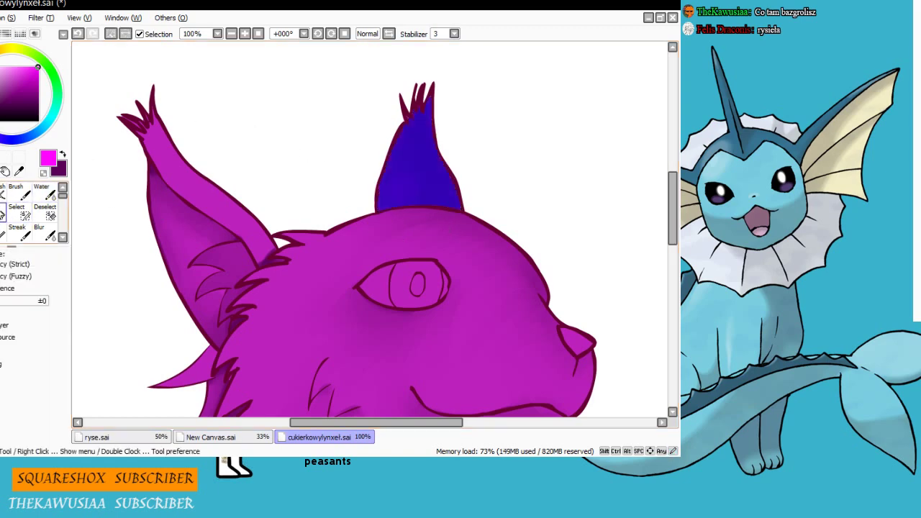
pyautogui.click(2, 214)
pyautogui.moveTo(414, 129)
pyautogui.mouseDown()
pyautogui.moveTo(414, 211)
pyautogui.moveTo(422, 200)
pyautogui.moveTo(372, 196)
pyautogui.moveTo(412, 183)
pyautogui.moveTo(416, 193)
pyautogui.moveTo(398, 170)
pyautogui.moveTo(428, 198)
pyautogui.moveTo(402, 190)
pyautogui.moveTo(410, 149)
pyautogui.moveTo(406, 164)
pyautogui.moveTo(439, 207)
pyautogui.moveTo(425, 130)
pyautogui.moveTo(402, 191)
pyautogui.moveTo(443, 200)
pyautogui.moveTo(391, 210)
pyautogui.moveTo(423, 200)
pyautogui.moveTo(428, 136)
pyautogui.moveTo(397, 193)
pyautogui.moveTo(449, 180)
pyautogui.moveTo(411, 212)
pyautogui.moveTo(408, 154)
pyautogui.moveTo(387, 215)
pyautogui.mouseUp()
pyautogui.click(20, 171)
pyautogui.click(412, 155)
pyautogui.click(18, 192)
pyautogui.click(45, 192)
pyautogui.hotkey('ctrl', 'd')
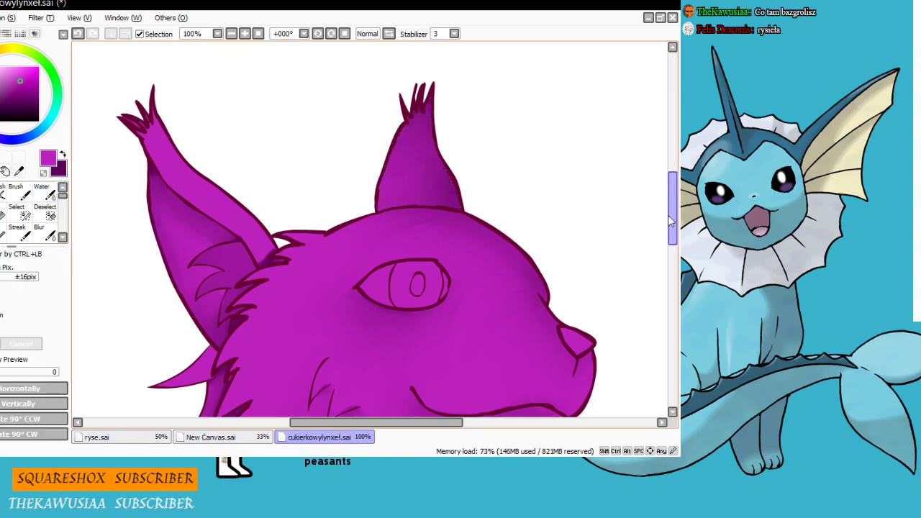
pyautogui.moveTo(671, 220)
pyautogui.mouseDown()
pyautogui.moveTo(672, 272)
pyautogui.moveTo(664, 216)
pyautogui.moveTo(669, 237)
pyautogui.mouseUp()
pyautogui.click(0, 158)
pyautogui.click(181, 207)
pyautogui.click(288, 237)
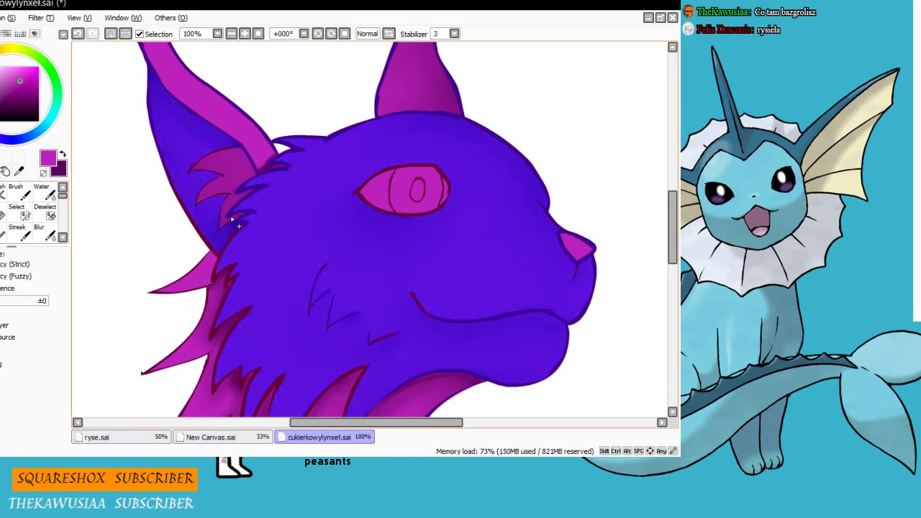
pyautogui.click(179, 165)
pyautogui.click(225, 165)
pyautogui.click(210, 104)
pyautogui.click(44, 193)
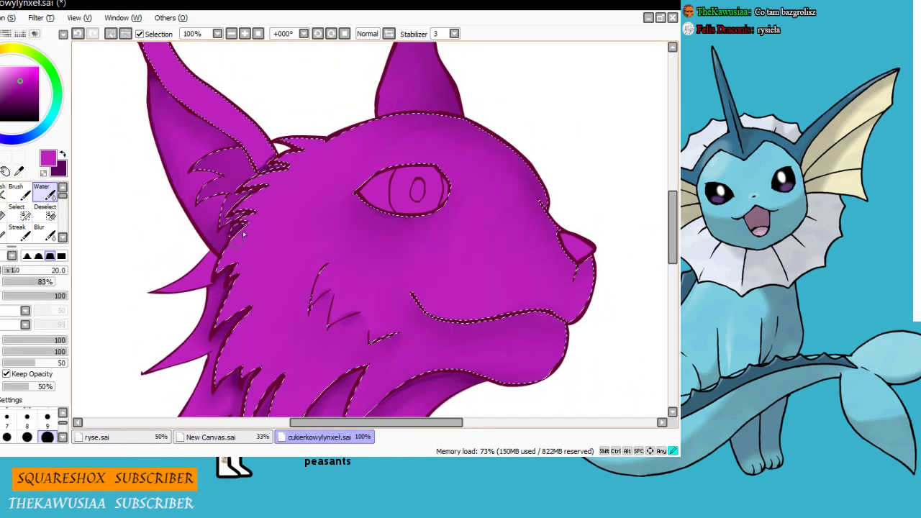
pyautogui.hotkey('ctrl', 'z')
pyautogui.hotkey('ctrl', 'z')
pyautogui.hotkey('ctrl', 'z')
pyautogui.hotkey('ctrl', 'z')
pyautogui.hotkey('ctrl', 'z')
# Wand-select the small dark gaps in the fur at the near ear's base, blend their shading and clear the selection
pyautogui.click(0, 157)
pyautogui.click(229, 231)
pyautogui.press('c')
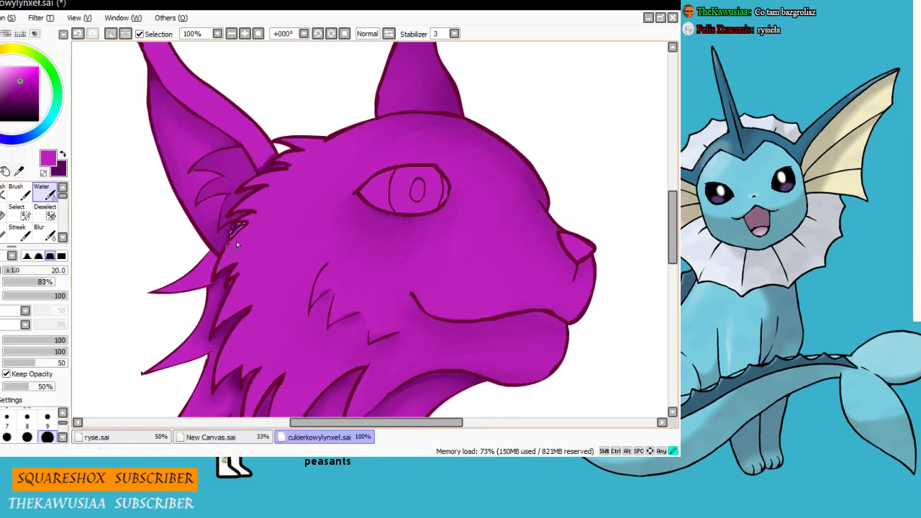
pyautogui.hotkey('ctrl', 'd')
pyautogui.click(278, 162)
pyautogui.hotkey('ctrl', 'd')
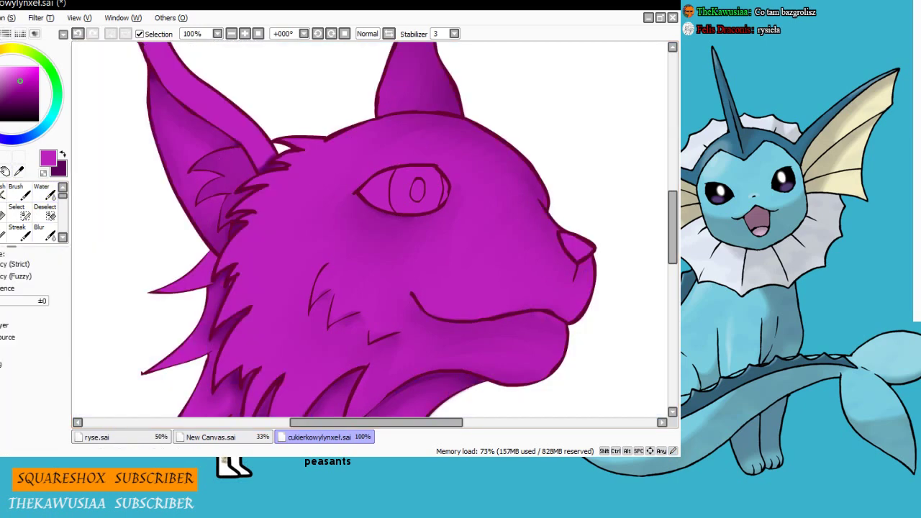
# Select the front strip of the near ear and blend the shading at its base with the Water tool
pyautogui.click(260, 144)
pyautogui.click(278, 167)
pyautogui.press('c')
pyautogui.moveTo(265, 169); pyautogui.dragTo(279, 144)
pyautogui.scroll(2, 274, 235)
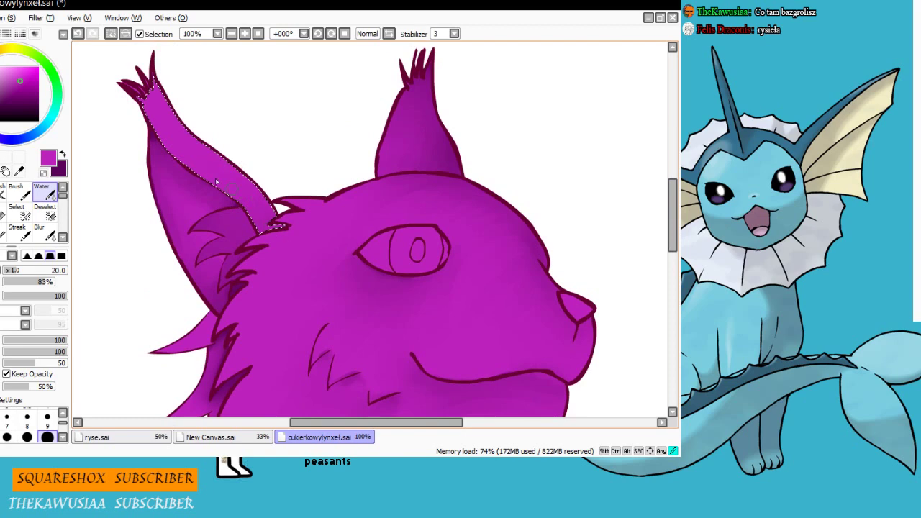
# Sample the light pink swatch beside the neck as the Brush colour and clear the ear selection
pyautogui.scroll(-8, 216, 182)
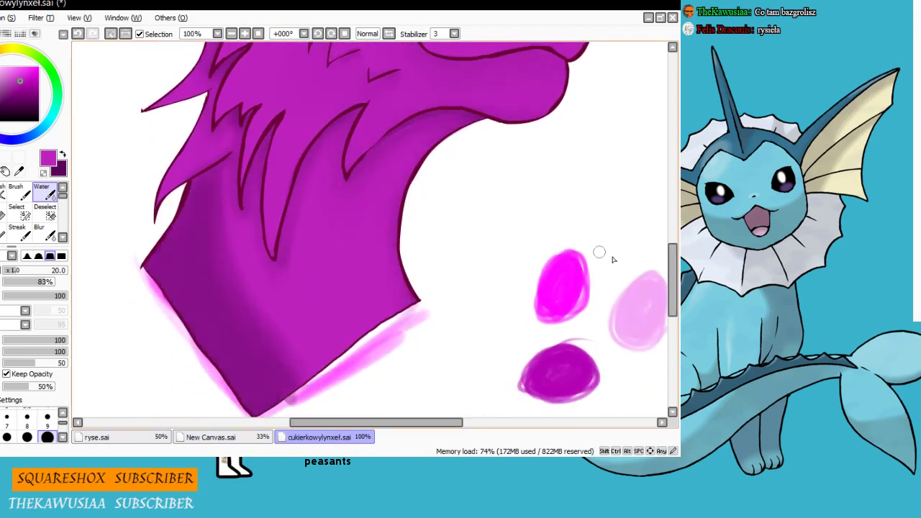
pyautogui.moveTo(672, 292)
pyautogui.mouseDown()
pyautogui.moveTo(673, 230)
pyautogui.moveTo(658, 294)
pyautogui.moveTo(673, 283)
pyautogui.moveTo(673, 228)
pyautogui.mouseUp()
pyautogui.click(19, 172)
pyautogui.click(631, 302)
pyautogui.click(19, 191)
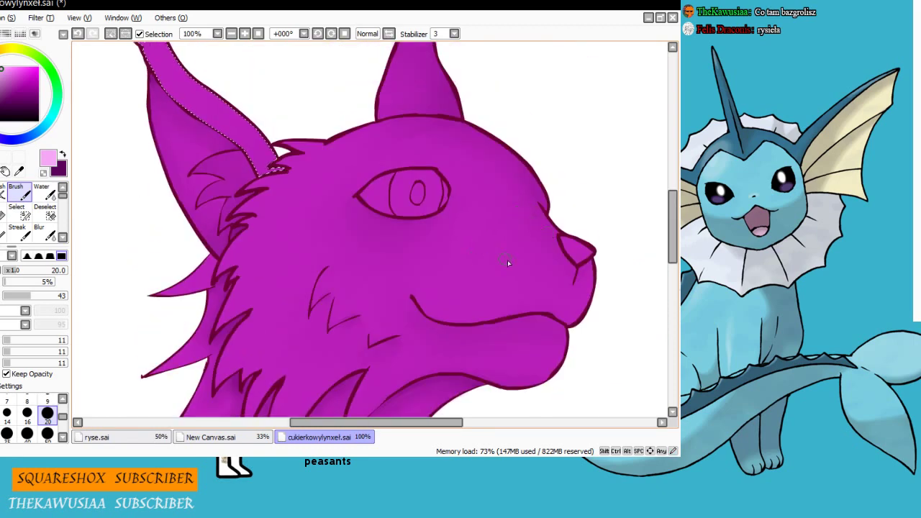
pyautogui.hotkey('ctrl', 'd')
pyautogui.press('w')
pyautogui.click(377, 268)
pyautogui.press('b')
pyautogui.moveTo(537, 202)
pyautogui.mouseDown()
pyautogui.moveTo(495, 179)
pyautogui.moveTo(548, 237)
pyautogui.moveTo(520, 189)
pyautogui.mouseUp()
pyautogui.hotkey('ctrl', 'z')
pyautogui.hotkey('ctrl', 'z')
# Select the face area and brush light pink highlights over the forehead, nose bridge and muzzle
pyautogui.press('w')
pyautogui.click(497, 149)
pyautogui.press('b')
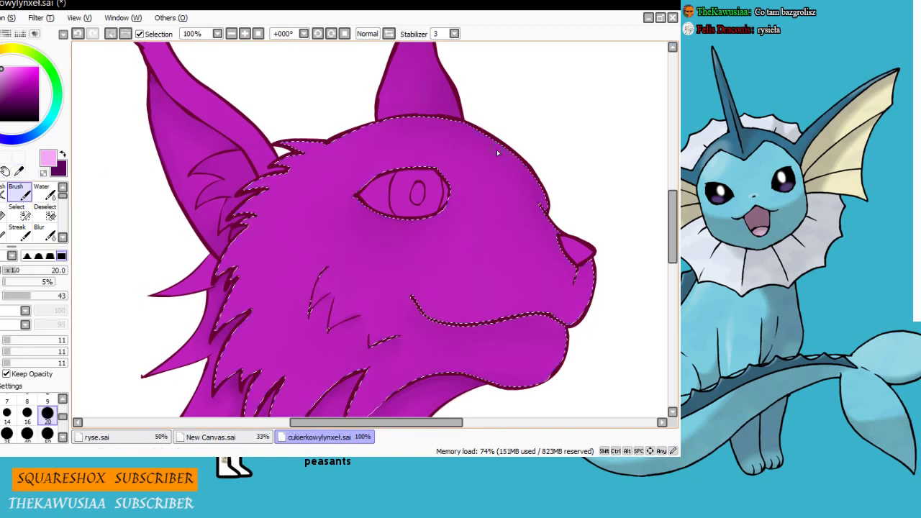
pyautogui.moveTo(502, 178); pyautogui.dragTo(558, 238)
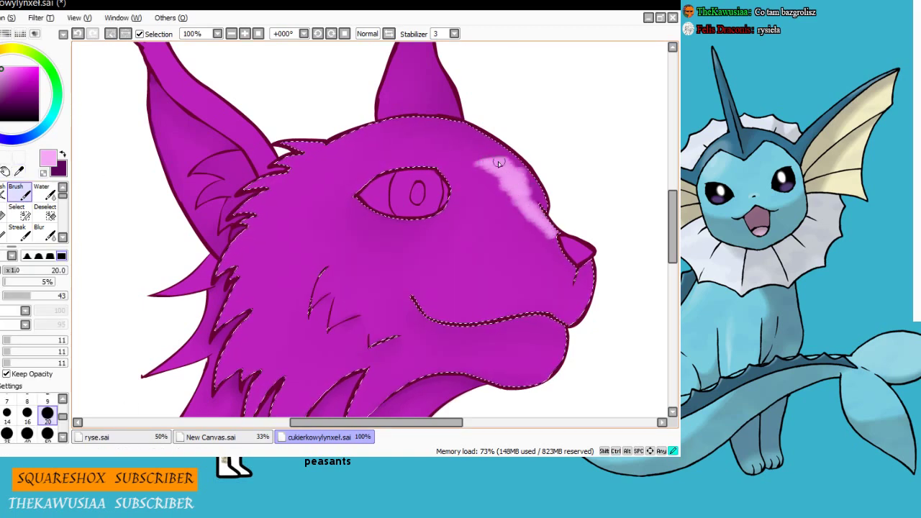
pyautogui.moveTo(507, 155); pyautogui.dragTo(392, 149)
pyautogui.moveTo(542, 241)
pyautogui.mouseDown()
pyautogui.moveTo(525, 277)
pyautogui.moveTo(501, 299)
pyautogui.mouseUp()
pyautogui.moveTo(478, 248)
pyautogui.mouseDown()
pyautogui.moveTo(446, 306)
pyautogui.moveTo(536, 273)
pyautogui.mouseUp()
# Brush light pink highlight strokes over the cheek and around its fur marks
pyautogui.moveTo(303, 216); pyautogui.dragTo(270, 291)
pyautogui.moveTo(306, 237); pyautogui.dragTo(345, 317)
pyautogui.moveTo(327, 280)
pyautogui.mouseDown()
pyautogui.moveTo(319, 201)
pyautogui.moveTo(367, 306)
pyautogui.mouseUp()
pyautogui.moveTo(381, 249)
pyautogui.mouseDown()
pyautogui.moveTo(283, 266)
pyautogui.moveTo(307, 214)
pyautogui.mouseUp()
# Add light pink highlight strokes to the lower cheek fur tufts and the back of the jaw
pyautogui.scroll(1, 196, 185)
pyautogui.scroll(-2, 288, 266)
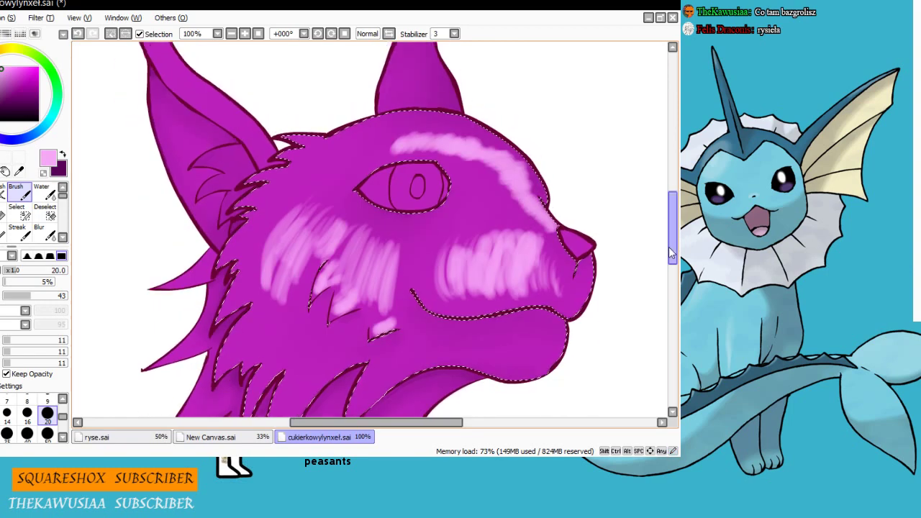
pyautogui.moveTo(297, 281); pyautogui.dragTo(281, 345)
pyautogui.moveTo(279, 239); pyautogui.dragTo(266, 276)
pyautogui.moveTo(260, 228); pyautogui.dragTo(246, 260)
pyautogui.moveTo(396, 260); pyautogui.dragTo(372, 298)
pyautogui.moveTo(327, 233)
pyautogui.mouseDown()
pyautogui.moveTo(282, 256)
pyautogui.moveTo(265, 207)
pyautogui.mouseUp()
pyautogui.moveTo(405, 260); pyautogui.dragTo(370, 301)
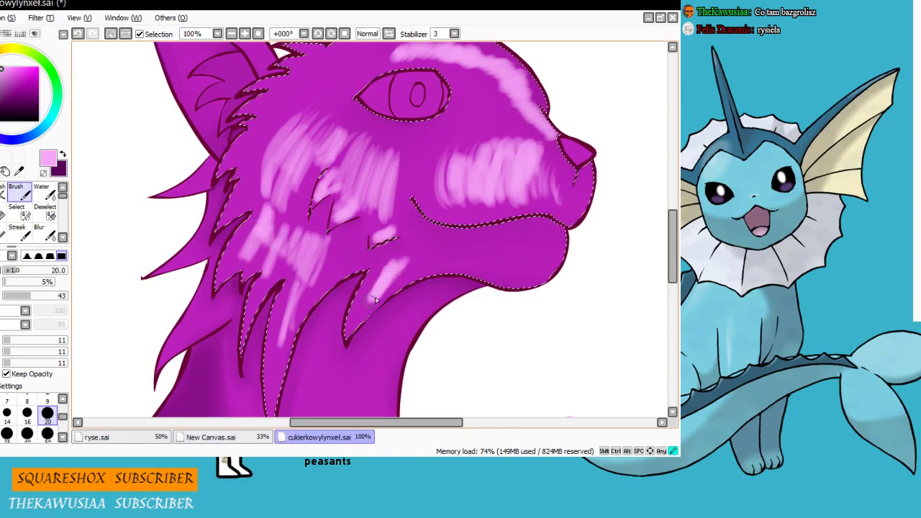
# Blend the muzzle highlight into the fur colour with the Water tool, reducing its size to 10
pyautogui.press('c')
pyautogui.scroll(1, 485, 237)
pyautogui.moveTo(484, 237)
pyautogui.mouseDown()
pyautogui.moveTo(506, 247)
pyautogui.moveTo(442, 299)
pyautogui.moveTo(499, 264)
pyautogui.moveTo(565, 263)
pyautogui.moveTo(508, 243)
pyautogui.moveTo(432, 301)
pyautogui.moveTo(464, 288)
pyautogui.mouseUp()
pyautogui.press('[')
pyautogui.press('[')
pyautogui.press('[')
pyautogui.press('[')
pyautogui.moveTo(495, 221)
pyautogui.mouseDown()
pyautogui.moveTo(534, 227)
pyautogui.moveTo(576, 266)
pyautogui.moveTo(476, 288)
pyautogui.moveTo(498, 223)
pyautogui.moveTo(452, 228)
pyautogui.moveTo(439, 278)
pyautogui.mouseUp()
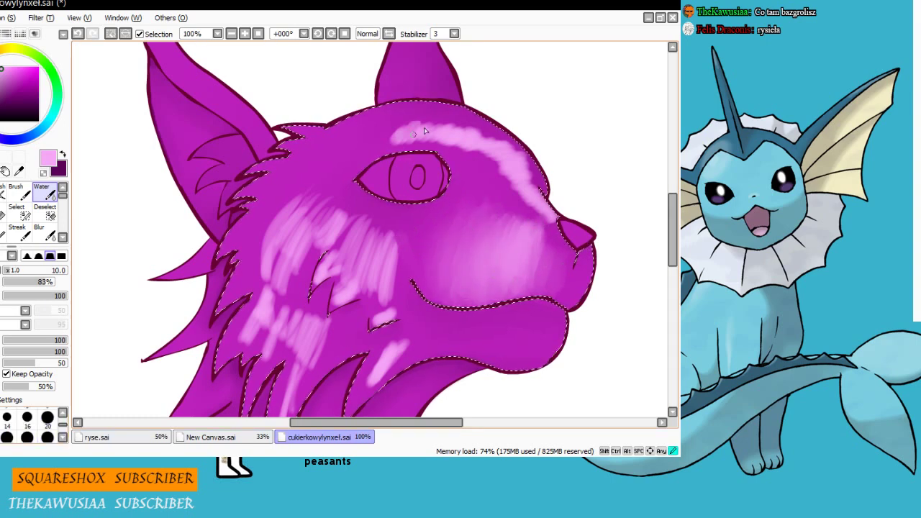
# Blend the forehead and nose bridge highlights smoothly with the Water tool at size 14
pyautogui.press(']')
pyautogui.press(']')
pyautogui.moveTo(472, 137)
pyautogui.mouseDown()
pyautogui.moveTo(534, 201)
pyautogui.moveTo(467, 146)
pyautogui.moveTo(423, 141)
pyautogui.moveTo(509, 151)
pyautogui.moveTo(537, 211)
pyautogui.moveTo(496, 218)
pyautogui.moveTo(514, 169)
pyautogui.moveTo(489, 154)
pyautogui.moveTo(524, 215)
pyautogui.moveTo(454, 136)
pyautogui.moveTo(390, 157)
pyautogui.moveTo(457, 120)
pyautogui.moveTo(505, 146)
pyautogui.moveTo(408, 115)
pyautogui.moveTo(393, 142)
pyautogui.moveTo(498, 191)
pyautogui.moveTo(498, 180)
pyautogui.moveTo(438, 223)
pyautogui.moveTo(508, 193)
pyautogui.moveTo(516, 232)
pyautogui.moveTo(527, 193)
pyautogui.moveTo(501, 211)
pyautogui.moveTo(481, 201)
pyautogui.moveTo(490, 209)
pyautogui.moveTo(487, 174)
pyautogui.mouseUp()
pyautogui.moveTo(550, 294)
pyautogui.mouseDown()
pyautogui.moveTo(535, 221)
pyautogui.moveTo(549, 256)
pyautogui.moveTo(532, 180)
pyautogui.mouseUp()
pyautogui.moveTo(494, 139)
pyautogui.mouseDown()
pyautogui.moveTo(501, 163)
pyautogui.moveTo(466, 130)
pyautogui.moveTo(353, 172)
pyautogui.moveTo(389, 129)
pyautogui.moveTo(352, 133)
pyautogui.moveTo(378, 137)
pyautogui.mouseUp()
pyautogui.hotkey('alt', 'Tab')
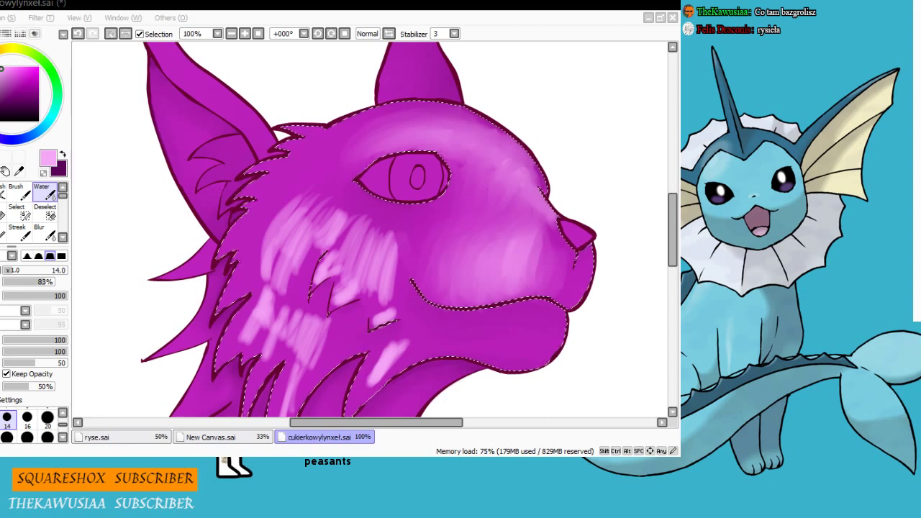
pyautogui.click(338, 144)
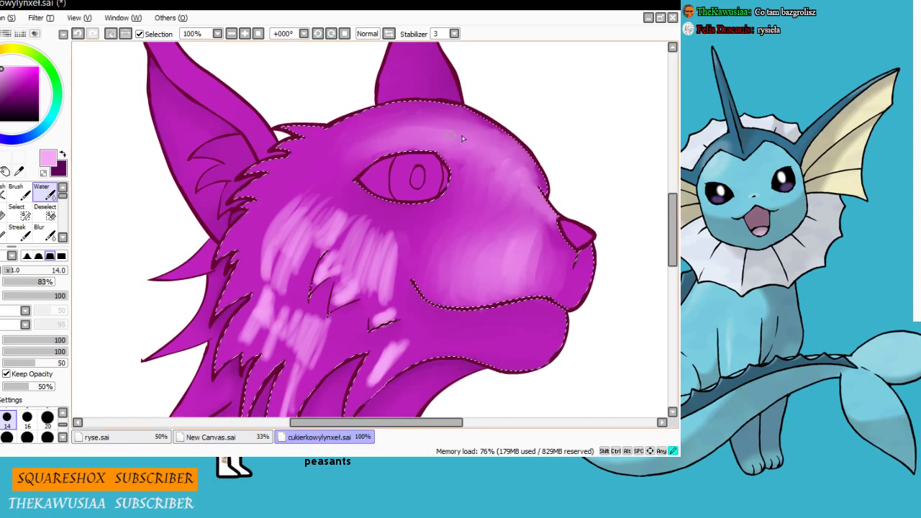
pyautogui.moveTo(452, 135); pyautogui.dragTo(389, 121)
# Blend the highlights on the cheek, jaw and lower fur tufts with the Water tool
pyautogui.moveTo(287, 210)
pyautogui.mouseDown()
pyautogui.moveTo(330, 238)
pyautogui.moveTo(360, 281)
pyautogui.moveTo(346, 267)
pyautogui.moveTo(390, 255)
pyautogui.mouseUp()
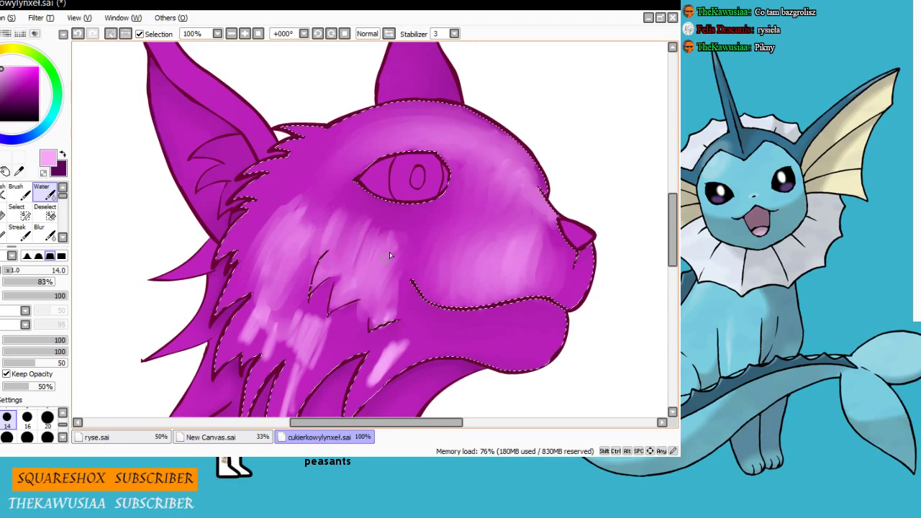
pyautogui.moveTo(396, 354)
pyautogui.mouseDown()
pyautogui.moveTo(367, 391)
pyautogui.moveTo(403, 346)
pyautogui.mouseUp()
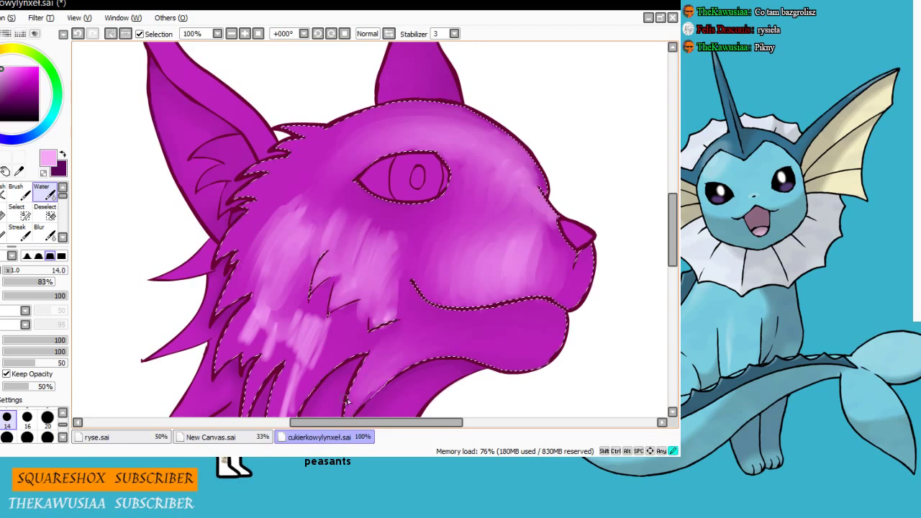
pyautogui.scroll(-2, 394, 296)
pyautogui.moveTo(309, 353); pyautogui.dragTo(281, 245)
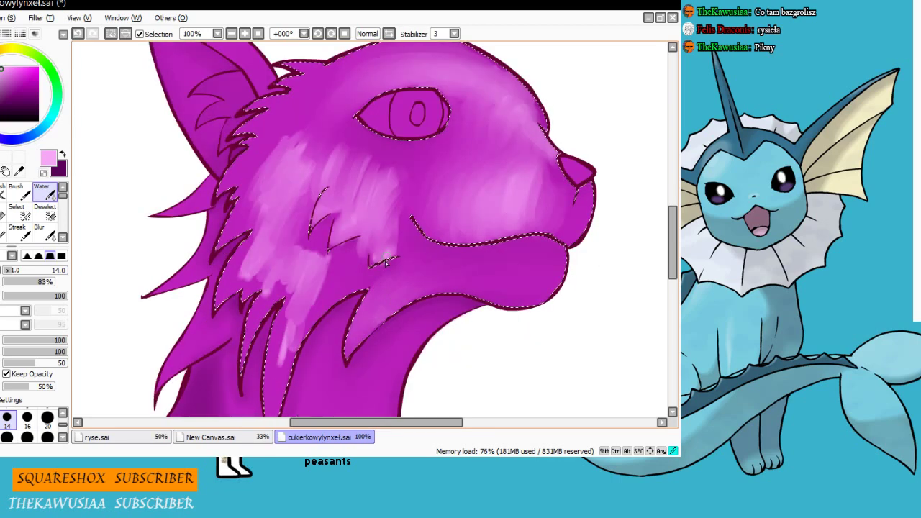
pyautogui.moveTo(374, 216)
pyautogui.mouseDown()
pyautogui.moveTo(330, 234)
pyautogui.moveTo(250, 183)
pyautogui.mouseUp()
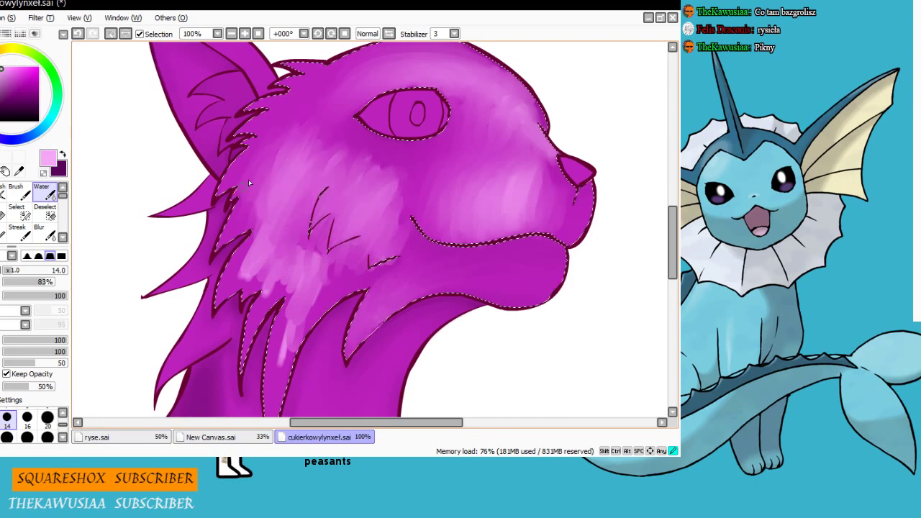
pyautogui.moveTo(288, 144); pyautogui.dragTo(308, 217)
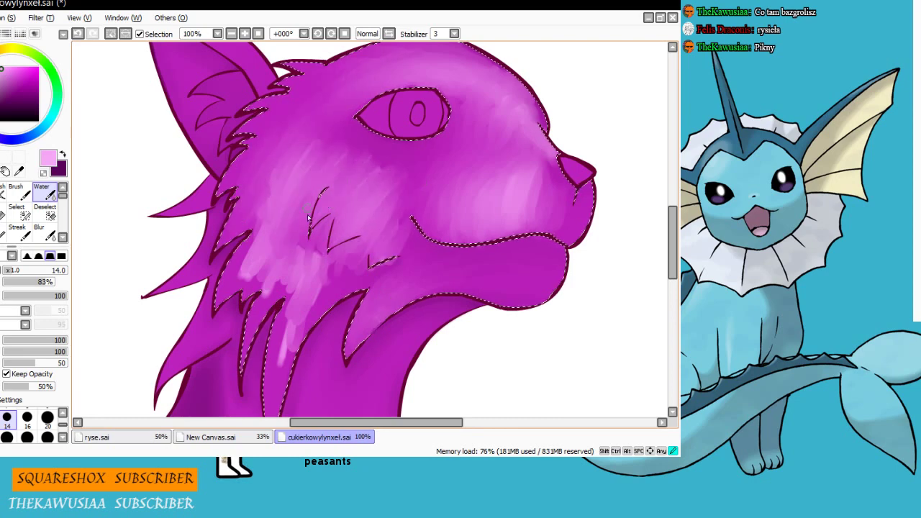
pyautogui.moveTo(289, 321)
pyautogui.mouseDown()
pyautogui.moveTo(268, 366)
pyautogui.moveTo(288, 242)
pyautogui.moveTo(262, 176)
pyautogui.mouseUp()
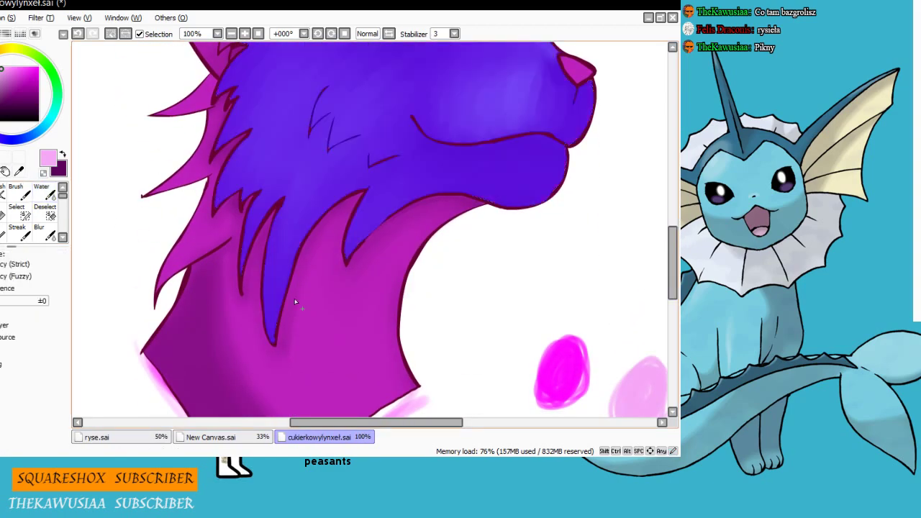
# Replace the face selection with the neck area and brush a light pink highlight down the neck
pyautogui.click(294, 302)
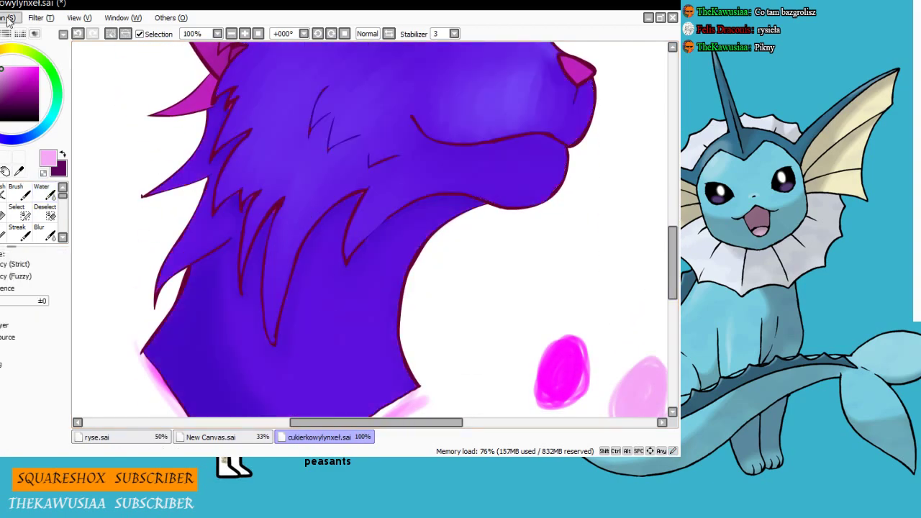
pyautogui.click(8, 20)
pyautogui.click(13, 33)
pyautogui.click(306, 306)
pyautogui.click(19, 192)
pyautogui.moveTo(380, 281); pyautogui.dragTo(327, 368)
# Blend the neck highlight with the Water tool, softening it towards the throat and the fur tufts
pyautogui.click(45, 192)
pyautogui.moveTo(671, 261); pyautogui.dragTo(671, 283)
pyautogui.moveTo(305, 208)
pyautogui.mouseDown()
pyautogui.moveTo(362, 202)
pyautogui.moveTo(389, 168)
pyautogui.moveTo(373, 152)
pyautogui.moveTo(313, 179)
pyautogui.moveTo(329, 149)
pyautogui.mouseUp()
pyautogui.moveTo(331, 310); pyautogui.dragTo(367, 194)
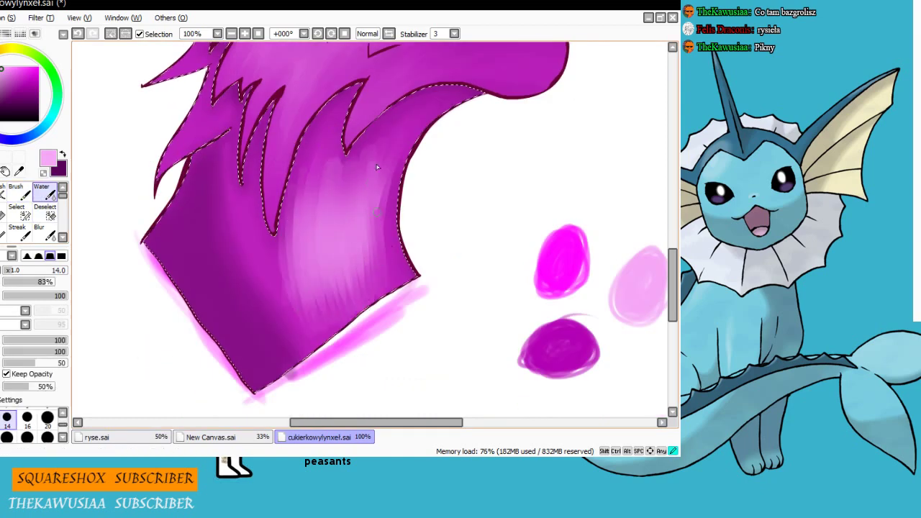
pyautogui.moveTo(385, 266); pyautogui.dragTo(389, 188)
pyautogui.moveTo(294, 230); pyautogui.dragTo(319, 331)
pyautogui.moveTo(398, 219); pyautogui.dragTo(423, 90)
pyautogui.moveTo(252, 146)
pyautogui.mouseDown()
pyautogui.moveTo(312, 350)
pyautogui.moveTo(366, 297)
pyautogui.moveTo(381, 121)
pyautogui.moveTo(336, 347)
pyautogui.moveTo(401, 145)
pyautogui.moveTo(319, 344)
pyautogui.moveTo(355, 346)
pyautogui.moveTo(441, 97)
pyautogui.mouseUp()
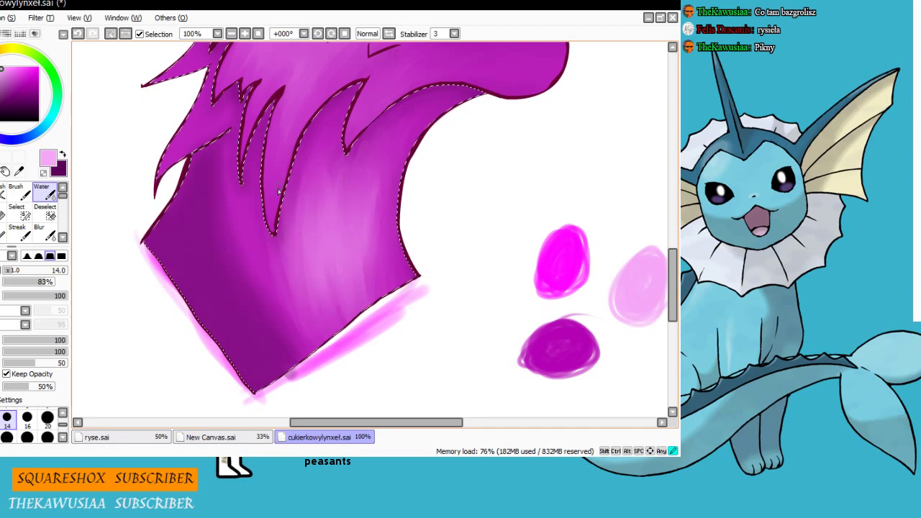
# Brush a small highlight beside the neck's dark shading and blend it in with the Water tool
pyautogui.click(22, 190)
pyautogui.moveTo(241, 206); pyautogui.dragTo(249, 237)
pyautogui.click(44, 192)
pyautogui.moveTo(258, 273)
pyautogui.mouseDown()
pyautogui.moveTo(244, 219)
pyautogui.moveTo(243, 231)
pyautogui.moveTo(290, 266)
pyautogui.mouseUp()
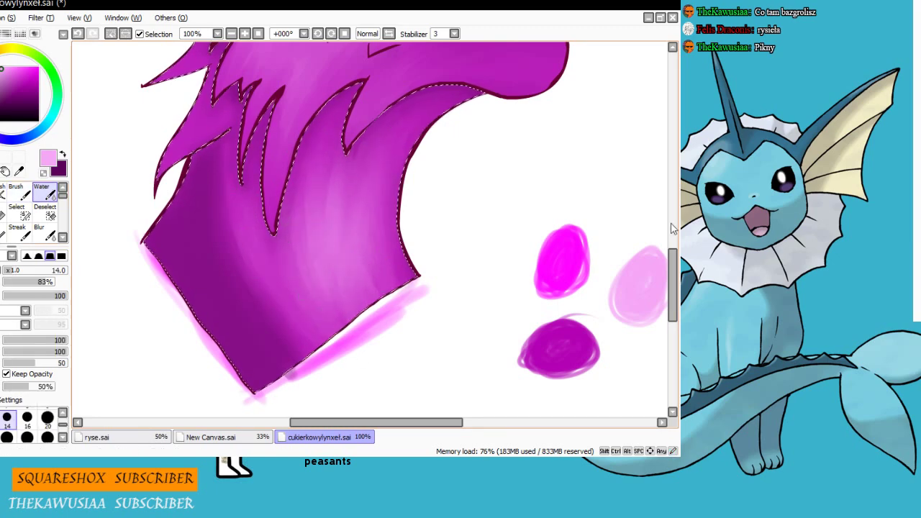
# Clear the neck selection and blend the muzzle highlight down across the mouth into the chin
pyautogui.moveTo(674, 276); pyautogui.dragTo(676, 230)
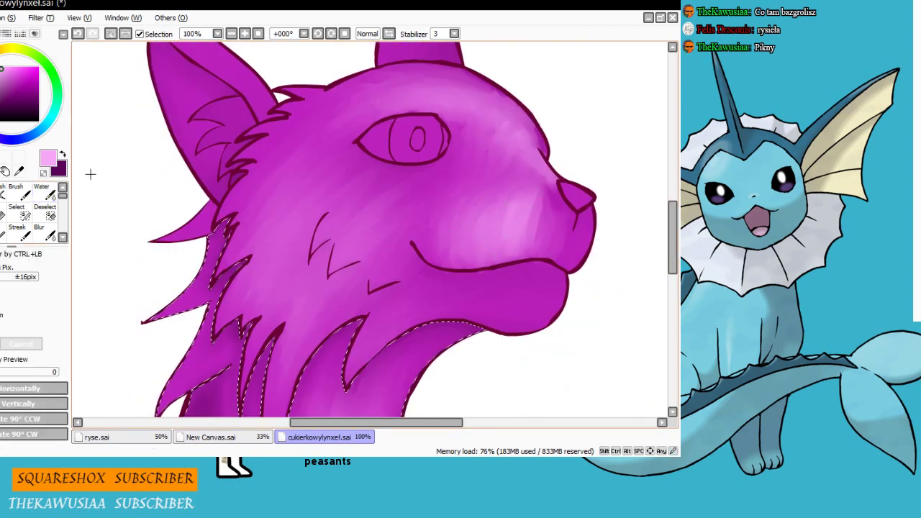
pyautogui.hotkey('ctrl', 'd')
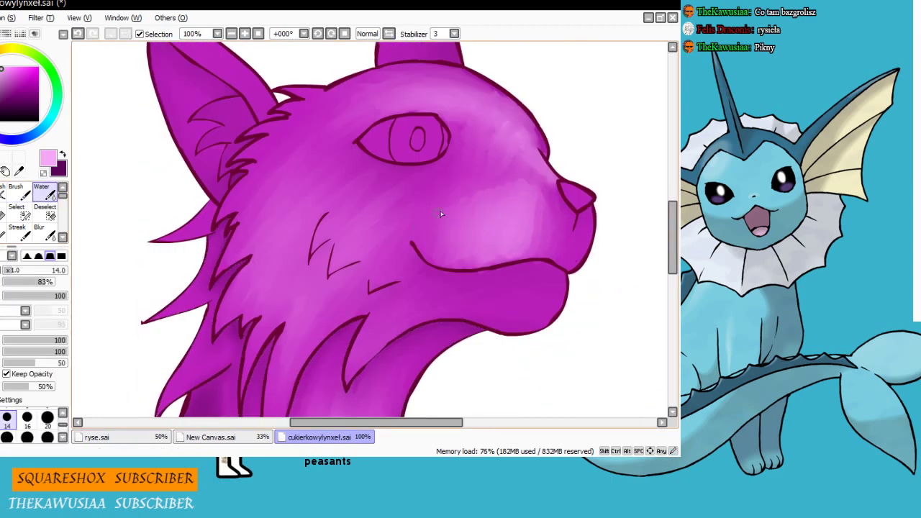
pyautogui.moveTo(507, 259)
pyautogui.mouseDown()
pyautogui.moveTo(508, 277)
pyautogui.moveTo(458, 279)
pyautogui.mouseUp()
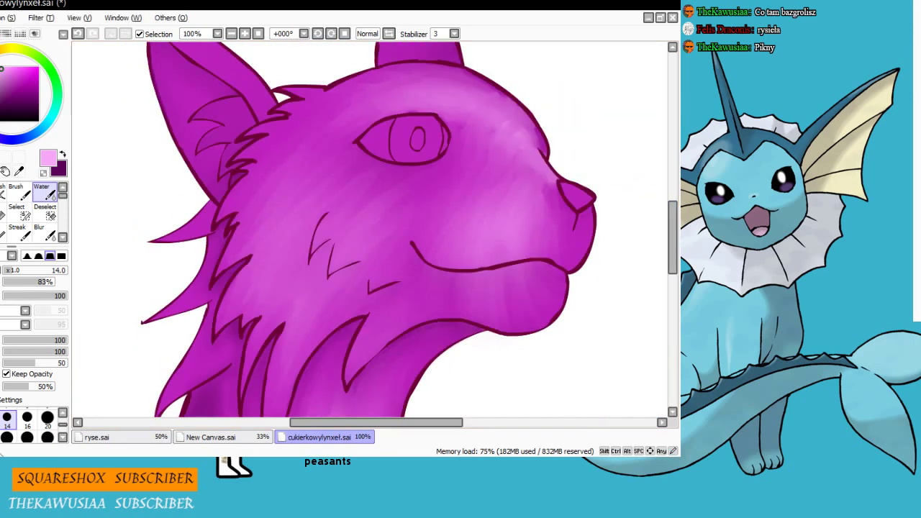
# Try to blend the highlight along the forehead and nose bridge edge, and undo the stroke
pyautogui.hotkey('alt', 'Tab')
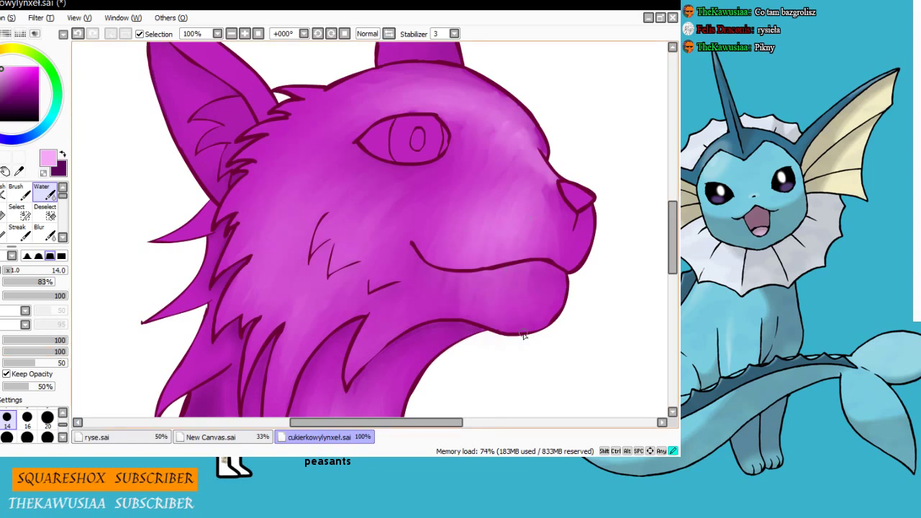
pyautogui.moveTo(545, 151); pyautogui.dragTo(506, 124)
pyautogui.hotkey('ctrl', 'z')
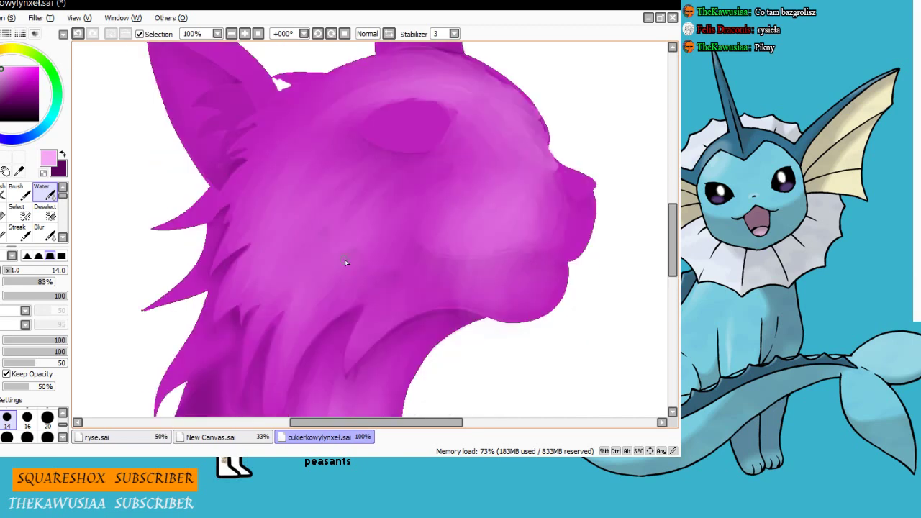
pyautogui.scroll(-2, 345, 262)
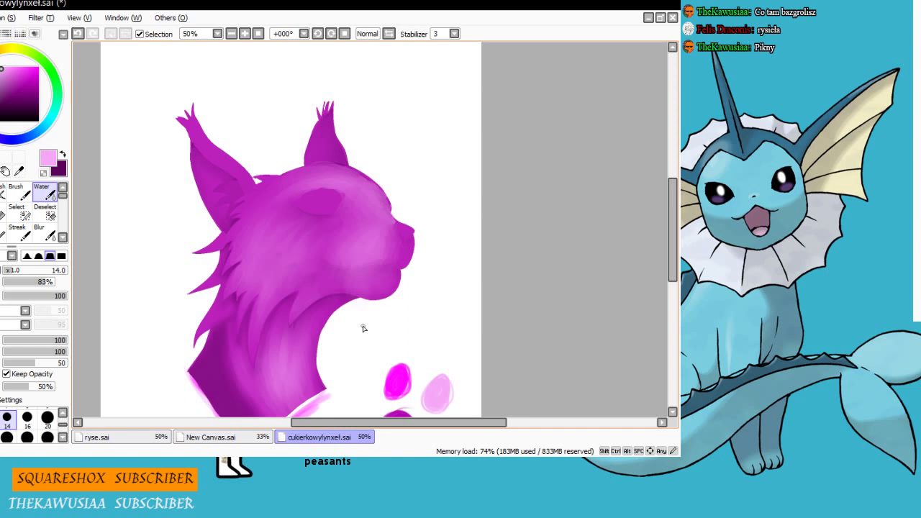
pyautogui.hotkey('alt', 'Tab')
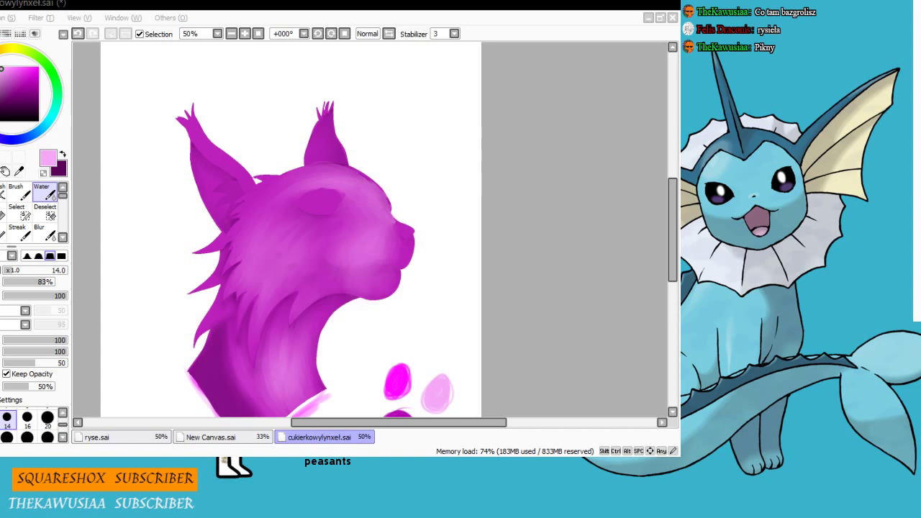
# Select the near ear's front strip and the far ear, and brush a small light pink highlight on each
pyautogui.scroll(1, 396, 356)
pyautogui.moveTo(671, 251)
pyautogui.mouseDown()
pyautogui.moveTo(670, 309)
pyautogui.moveTo(672, 247)
pyautogui.mouseUp()
pyautogui.click(13, 153)
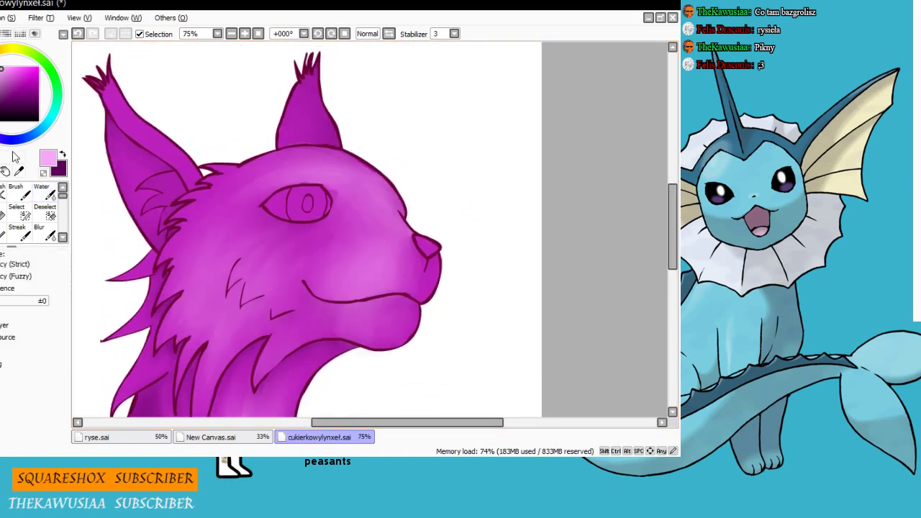
pyautogui.click(148, 134)
pyautogui.click(302, 137)
pyautogui.click(20, 193)
pyautogui.moveTo(126, 115); pyautogui.dragTo(174, 153)
pyautogui.moveTo(294, 130); pyautogui.dragTo(309, 130)
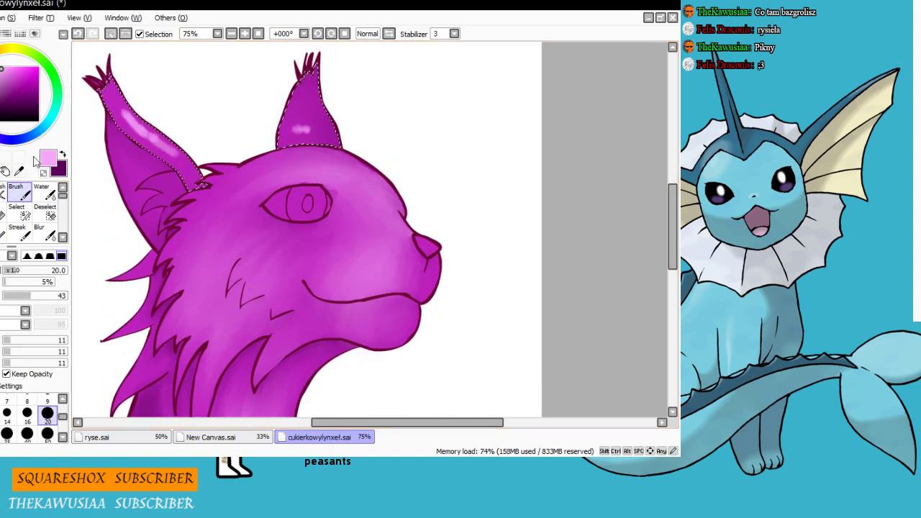
# Blend the highlights on both ears with the Water tool and clear the selection
pyautogui.click(44, 192)
pyautogui.moveTo(126, 116); pyautogui.dragTo(195, 176)
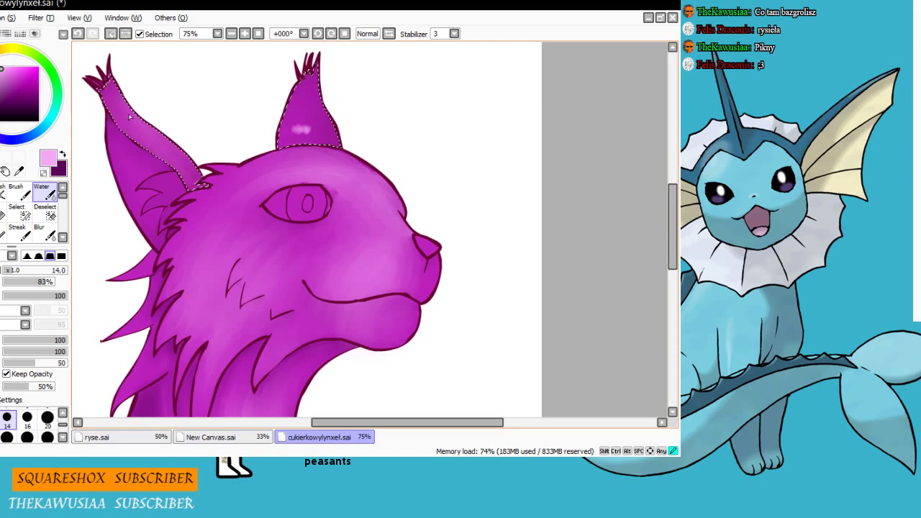
pyautogui.hotkey('alt', 'Tab')
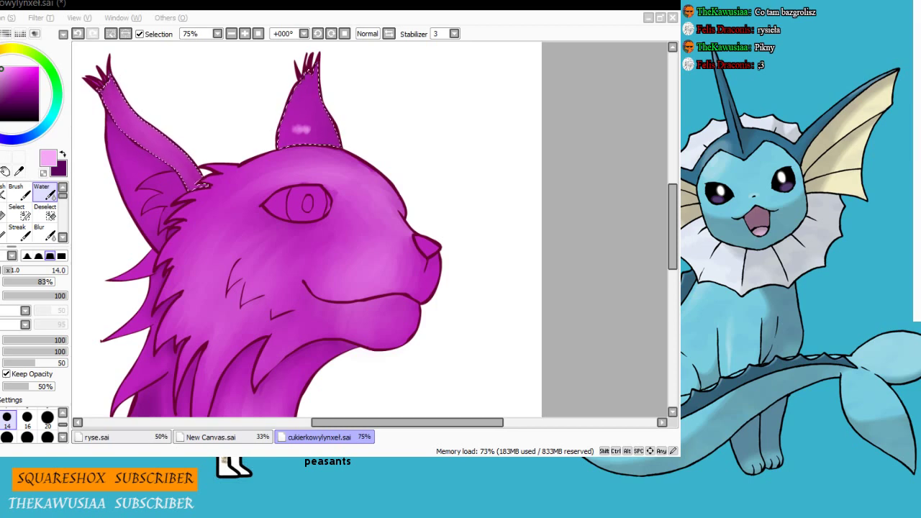
pyautogui.moveTo(138, 127); pyautogui.dragTo(202, 189)
pyautogui.moveTo(293, 130); pyautogui.dragTo(306, 128)
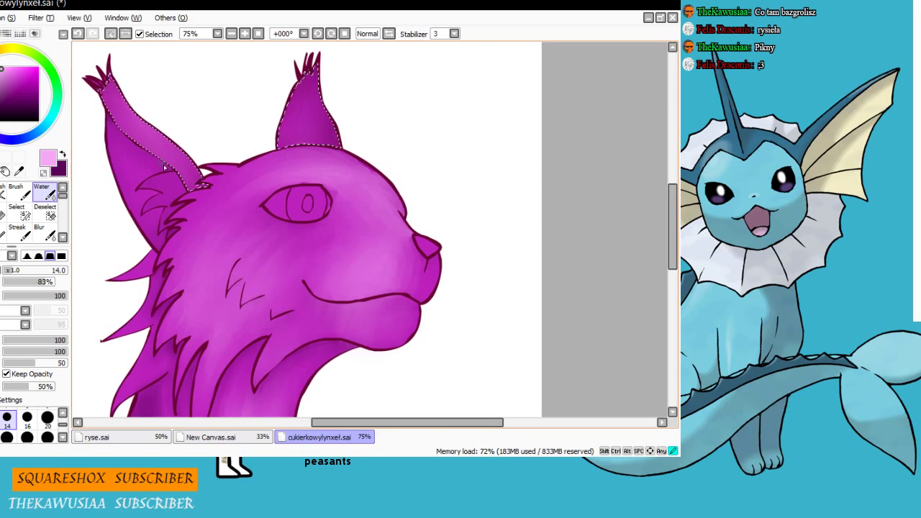
pyautogui.hotkey('ctrl', 'd')
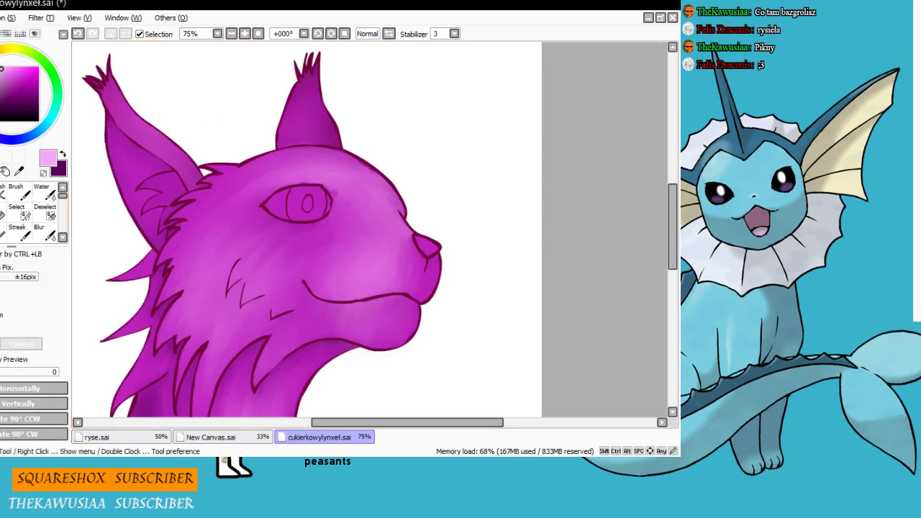
# Undo the latest edits back to the active selection of both ears and switch to the Magic Wand
pyautogui.click(41, 234)
pyautogui.hotkey('ctrl', 'z')
pyautogui.press('e')
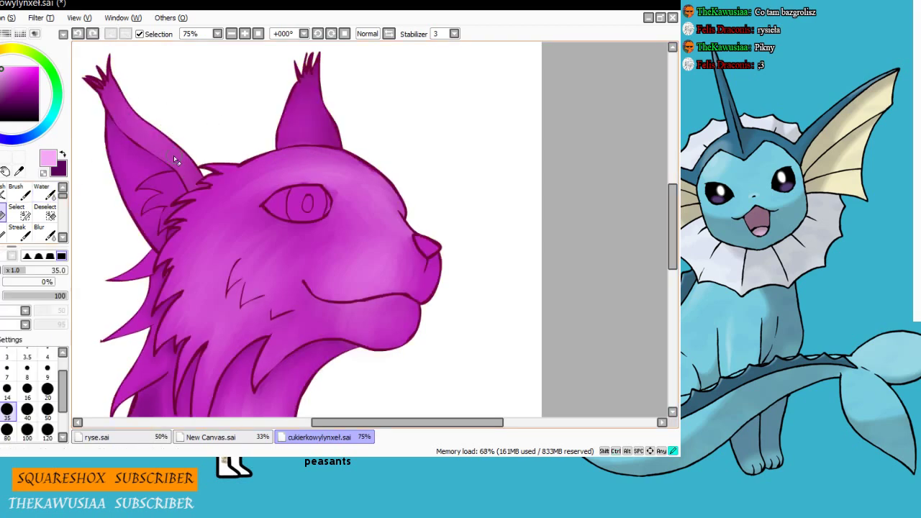
pyautogui.hotkey('ctrl', 'z')
pyautogui.hotkey('ctrl', 'z')
pyautogui.hotkey('ctrl', 'z')
pyautogui.hotkey('ctrl', 'z')
pyautogui.press('w')
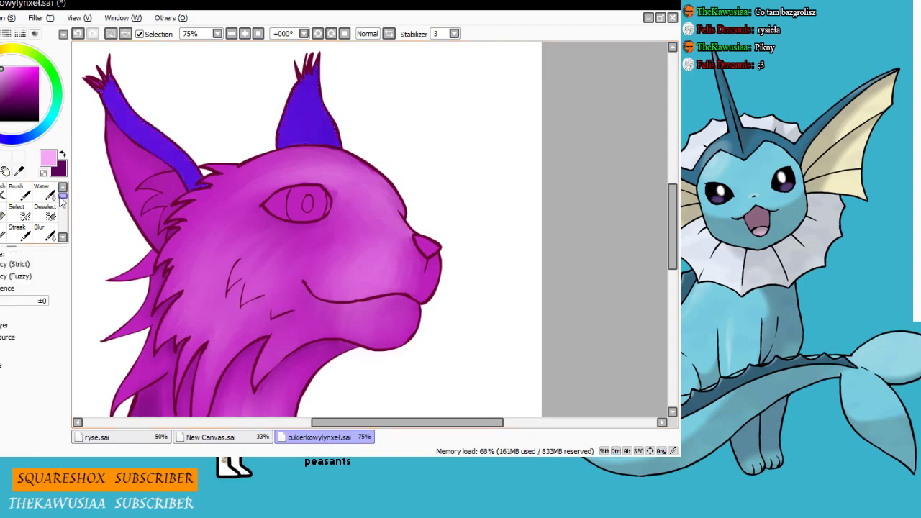
# Brush light pink highlights on the near ear's front strip and the far ear's base, and undo the extra widening stroke
pyautogui.click(20, 193)
pyautogui.moveTo(121, 105); pyautogui.dragTo(157, 135)
pyautogui.moveTo(294, 139); pyautogui.dragTo(326, 137)
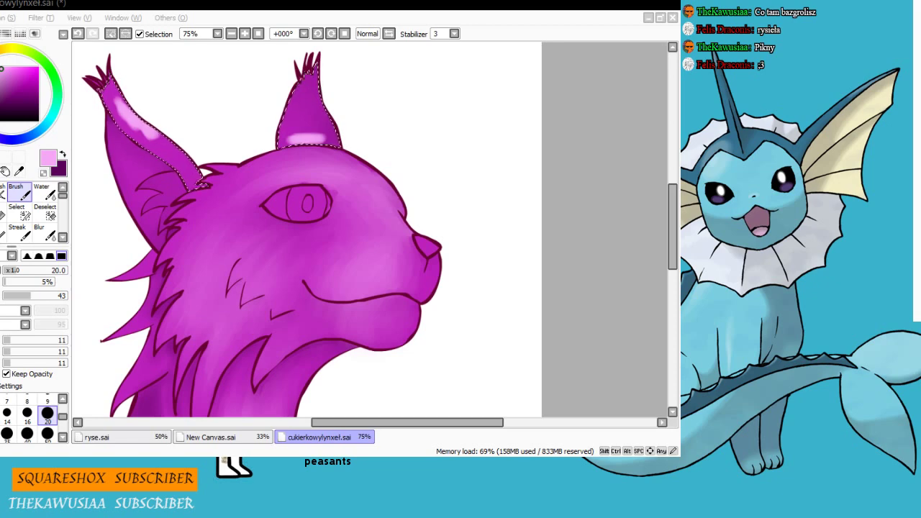
pyautogui.moveTo(115, 100); pyautogui.dragTo(164, 147)
pyautogui.hotkey('ctrl', 'z')
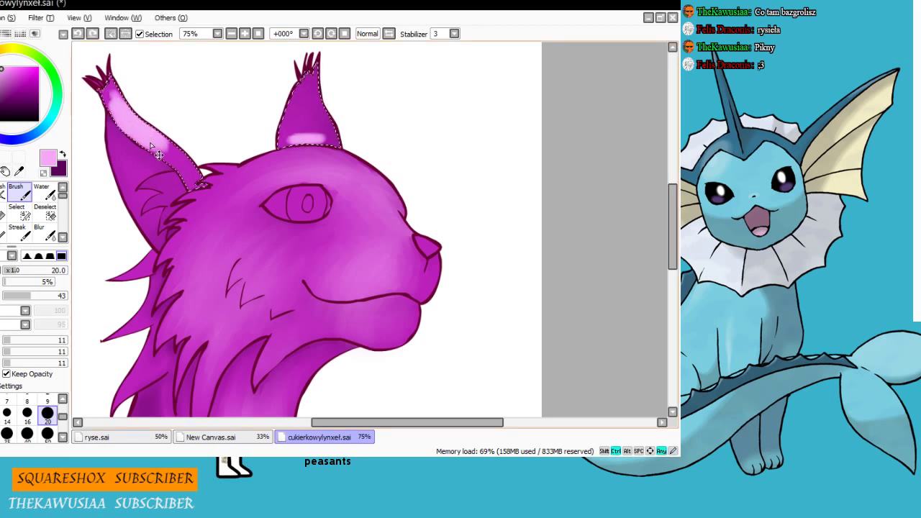
# Blend the highlights on both ears with the Water tool and clear the selection
pyautogui.hotkey('ctrl', 'z')
pyautogui.press('c')
pyautogui.moveTo(117, 99)
pyautogui.mouseDown()
pyautogui.moveTo(189, 172)
pyautogui.moveTo(119, 101)
pyautogui.moveTo(192, 188)
pyautogui.mouseUp()
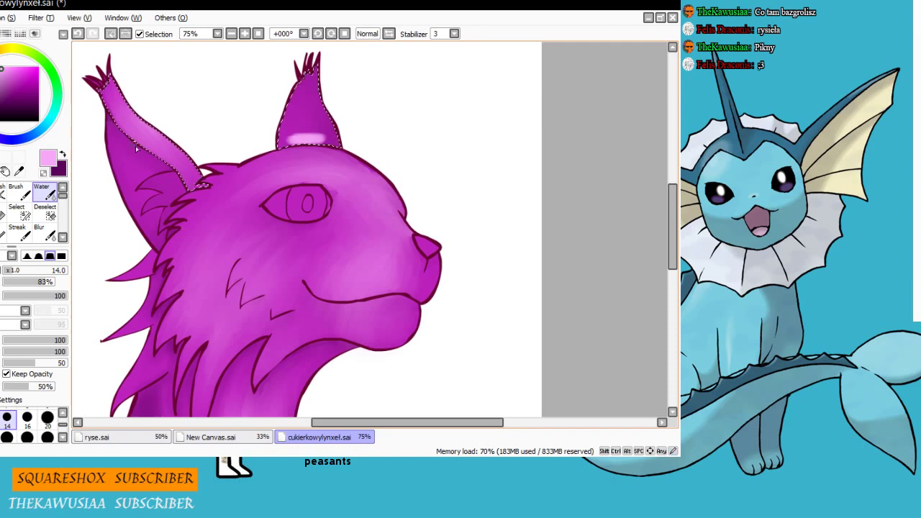
pyautogui.moveTo(296, 131); pyautogui.dragTo(297, 146)
pyautogui.moveTo(288, 107)
pyautogui.mouseDown()
pyautogui.moveTo(322, 113)
pyautogui.moveTo(316, 96)
pyautogui.moveTo(298, 123)
pyautogui.moveTo(334, 161)
pyautogui.moveTo(302, 84)
pyautogui.mouseUp()
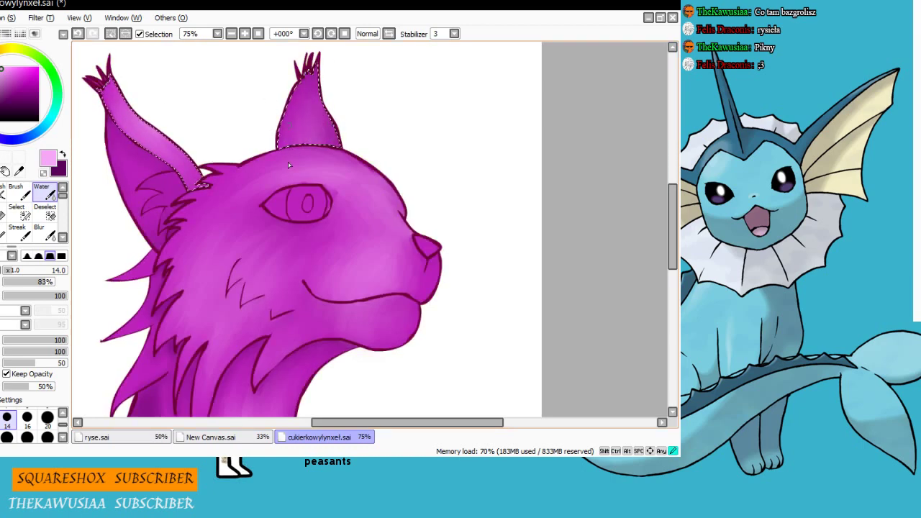
pyautogui.hotkey('ctrl', 'd')
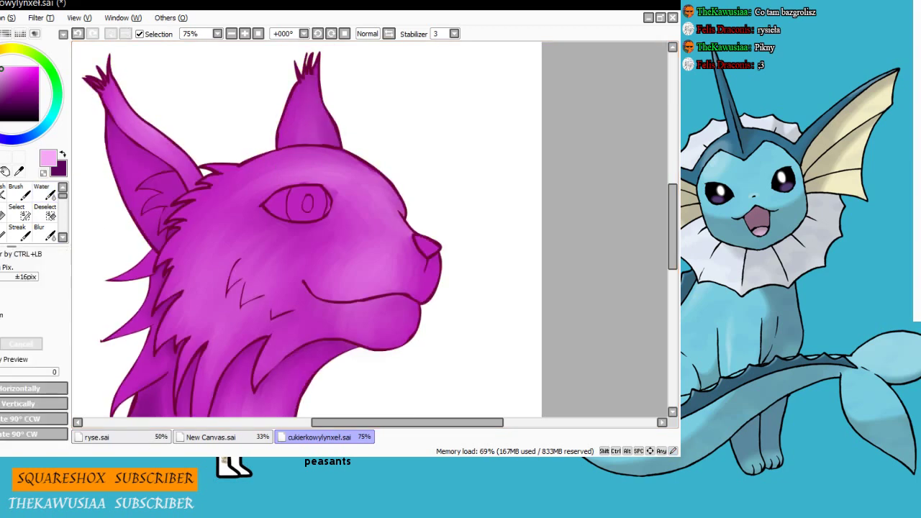
# Select the near ear's inner area, touch up its shading with the Brush and Water tools, and clear the selection
pyautogui.click(20, 192)
pyautogui.moveTo(132, 175)
pyautogui.mouseDown()
pyautogui.moveTo(134, 185)
pyautogui.moveTo(131, 177)
pyautogui.mouseUp()
pyautogui.press('w')
pyautogui.click(133, 184)
pyautogui.click(45, 193)
pyautogui.scroll(-1, 248, 148)
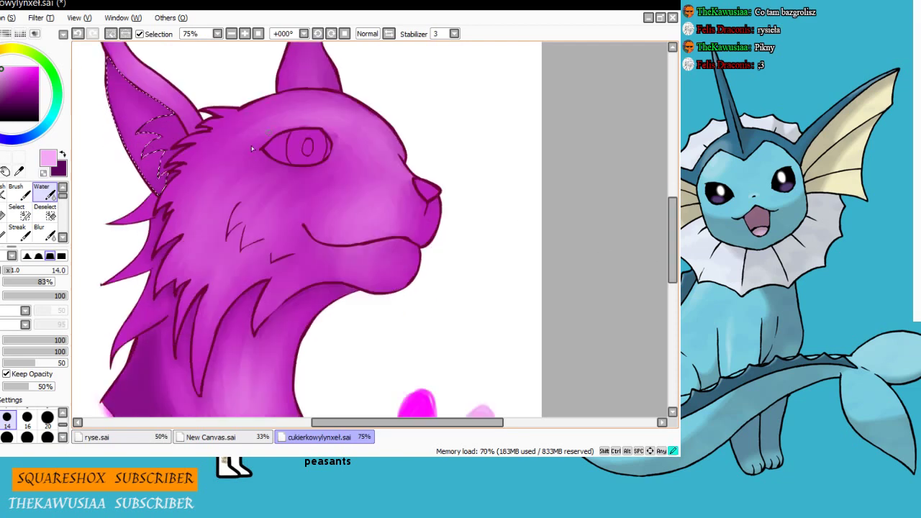
pyautogui.hotkey('ctrl', 'd')
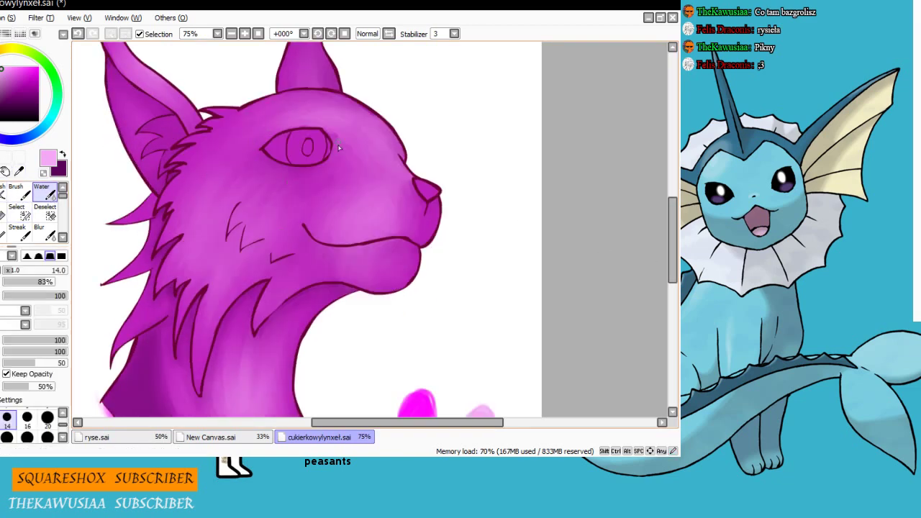
# Paint dark red, near-black and light grey color swatches on the blank canvas beside the lynx's far ear
pyautogui.scroll(5, 194, 372)
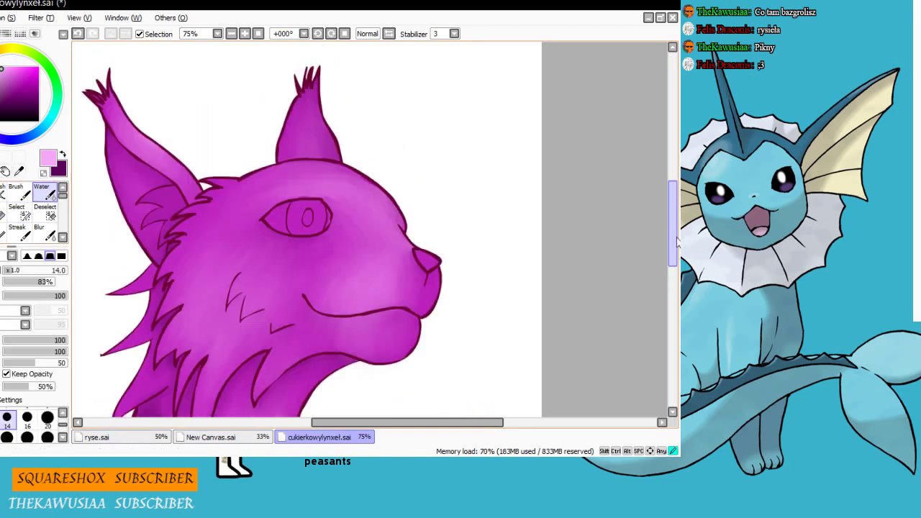
pyautogui.scroll(-4, 194, 371)
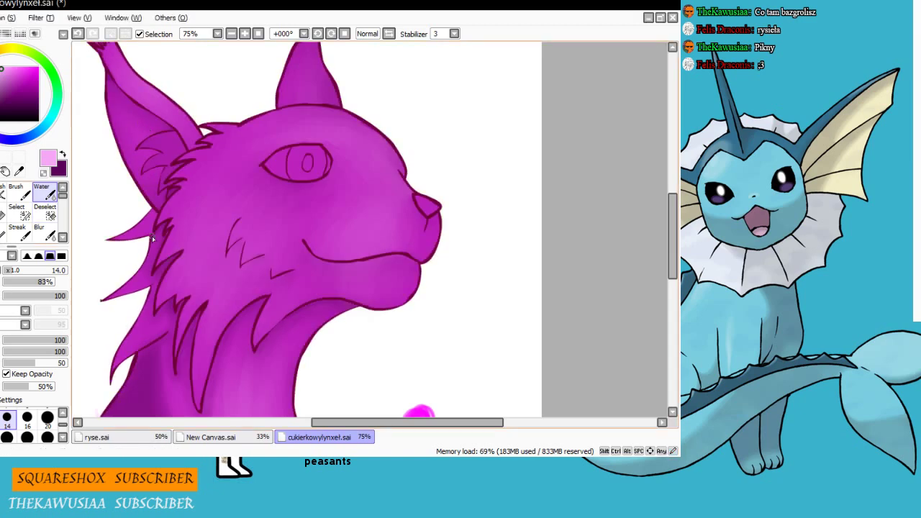
pyautogui.click(0, 92)
pyautogui.click(17, 193)
pyautogui.moveTo(673, 236); pyautogui.dragTo(674, 203)
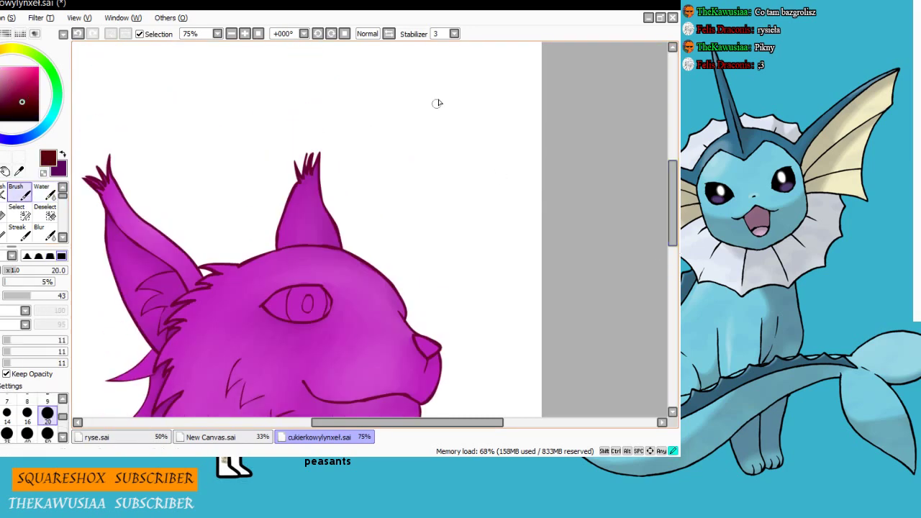
pyautogui.moveTo(436, 103); pyautogui.dragTo(434, 96)
pyautogui.click(22, 116)
pyautogui.moveTo(468, 127)
pyautogui.mouseDown()
pyautogui.moveTo(450, 147)
pyautogui.moveTo(463, 138)
pyautogui.mouseUp()
pyautogui.scroll(-1, 659, 226)
pyautogui.keyDown('alt'); pyautogui.click(117, 84); pyautogui.keyUp('alt')
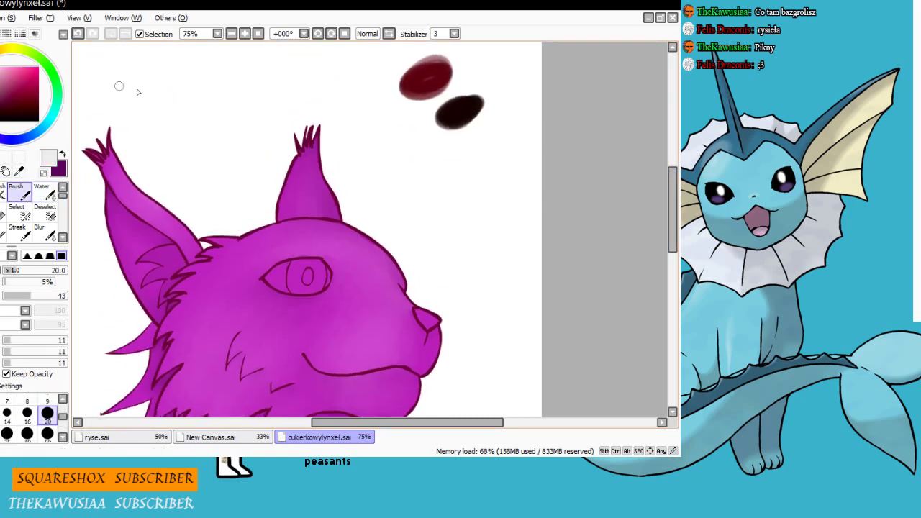
pyautogui.moveTo(392, 112); pyautogui.dragTo(381, 140)
# Select the eye white on both sides of the iris and fill it with light grey
pyautogui.scroll(1, 314, 298)
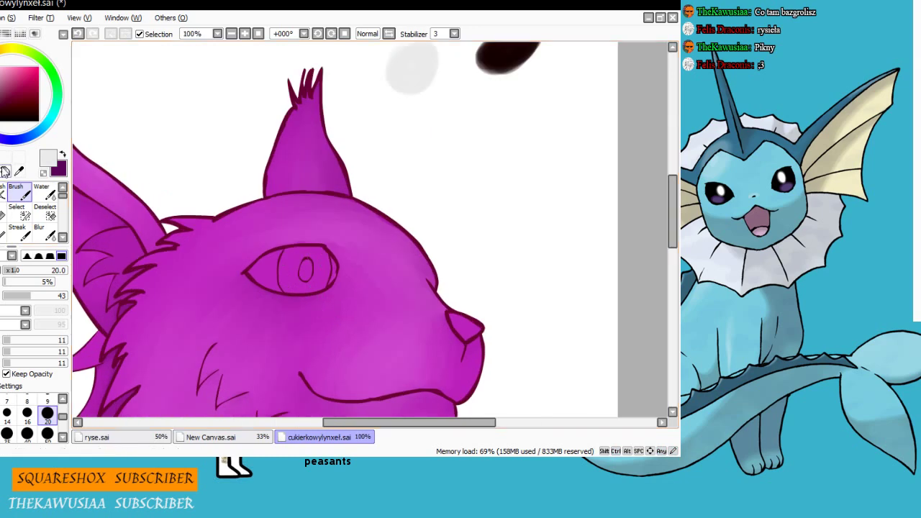
pyautogui.press('w')
pyautogui.click(265, 272)
pyautogui.click(332, 274)
pyautogui.press('c')
pyautogui.moveTo(255, 272); pyautogui.dragTo(264, 272)
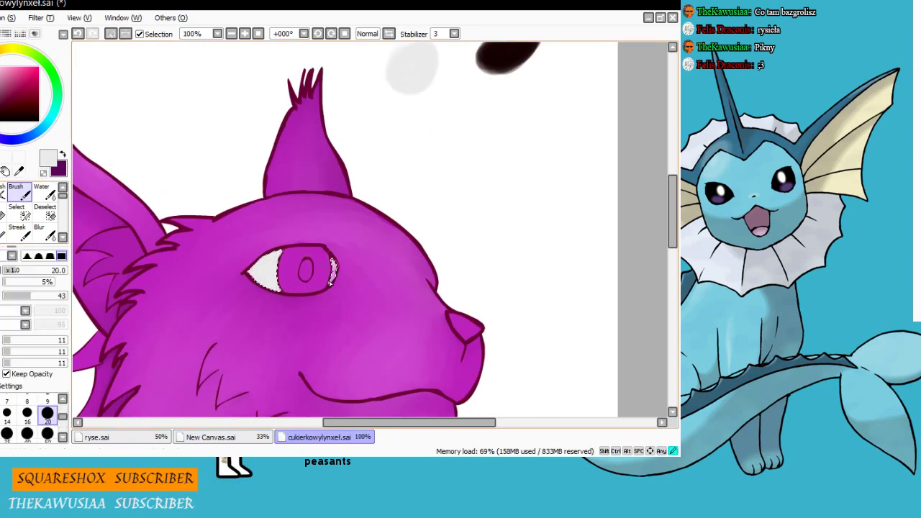
pyautogui.moveTo(330, 284); pyautogui.dragTo(334, 265)
pyautogui.moveTo(672, 232); pyautogui.dragTo(671, 229)
pyautogui.moveTo(333, 275); pyautogui.dragTo(332, 295)
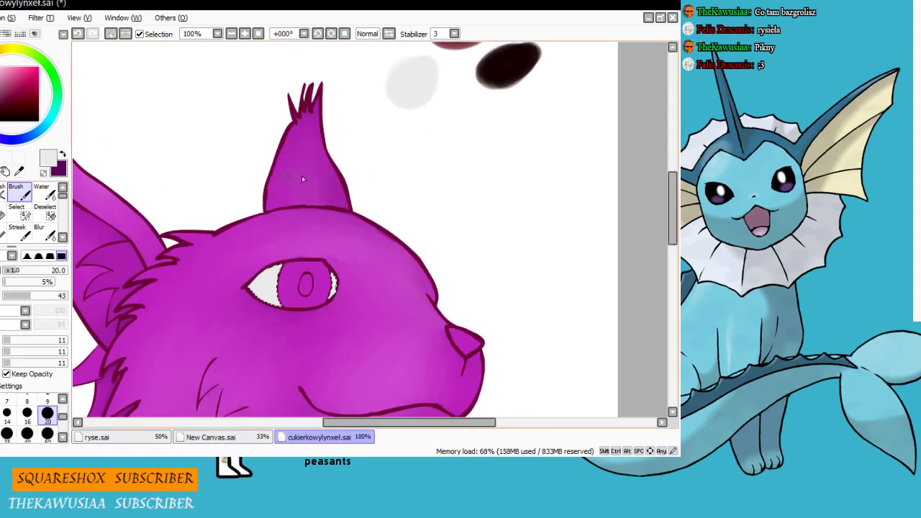
# Sample the dark red swatch, select the iris, paint it dark red and clear the selection
pyautogui.moveTo(672, 195); pyautogui.dragTo(672, 181)
pyautogui.keyDown('alt'); pyautogui.click(461, 90); pyautogui.keyUp('alt')
pyautogui.press('w')
pyautogui.click(290, 346)
pyautogui.click(7, 18)
pyautogui.click(6, 36)
pyautogui.click(285, 349)
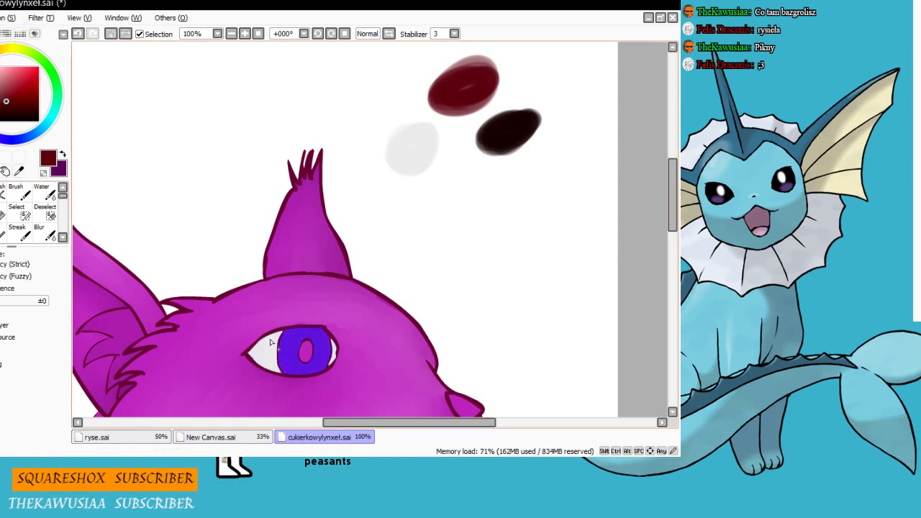
pyautogui.click(20, 193)
pyautogui.moveTo(315, 331)
pyautogui.mouseDown()
pyautogui.moveTo(317, 360)
pyautogui.moveTo(316, 324)
pyautogui.mouseUp()
pyautogui.moveTo(671, 218); pyautogui.dragTo(671, 224)
pyautogui.hotkey('ctrl', 'd')
# Select the pupil, paint it with the near-black swatch color and clear the selection
pyautogui.press('w')
pyautogui.click(306, 317)
pyautogui.keyDown('alt'); pyautogui.click(508, 99); pyautogui.keyUp('alt')
pyautogui.click(19, 193)
pyautogui.moveTo(305, 309); pyautogui.dragTo(310, 329)
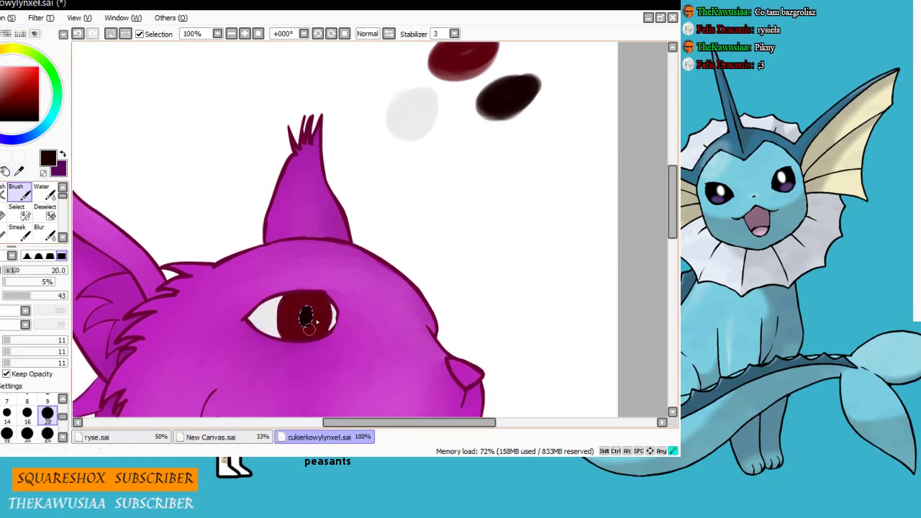
pyautogui.hotkey('ctrl', 'd')
# Try to fill the nose with the dark red swatch color, and undo the stroke
pyautogui.click(0, 156)
pyautogui.moveTo(672, 202); pyautogui.dragTo(671, 231)
pyautogui.click(0, 157)
pyautogui.click(465, 398)
pyautogui.click(19, 171)
pyautogui.click(465, 76)
pyautogui.click(19, 193)
pyautogui.moveTo(453, 291); pyautogui.dragTo(463, 316)
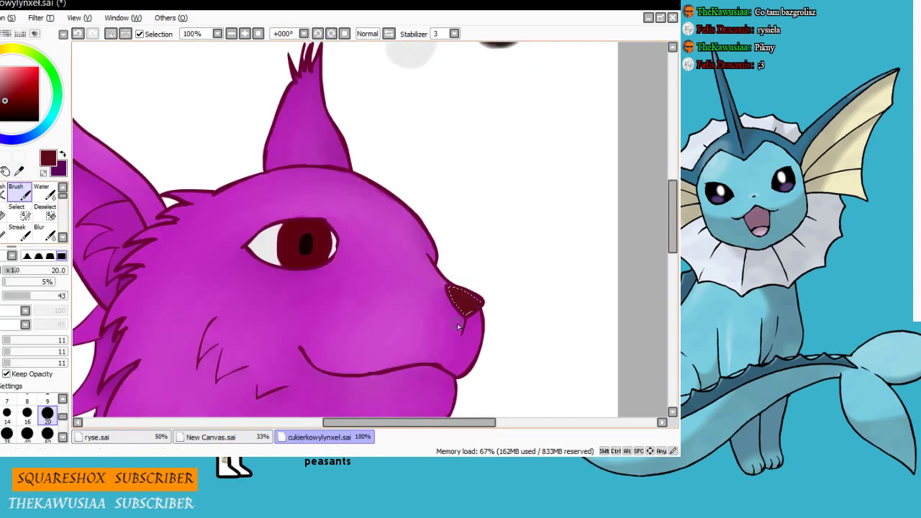
pyautogui.hotkey('ctrl', 'z')
# Paint a soft pink swatch beside the others, select the nose and fill it with that pink
pyautogui.moveTo(4, 90); pyautogui.dragTo(1, 70)
pyautogui.hotkey('ctrl', 'd')
pyautogui.moveTo(509, 77); pyautogui.dragTo(532, 82)
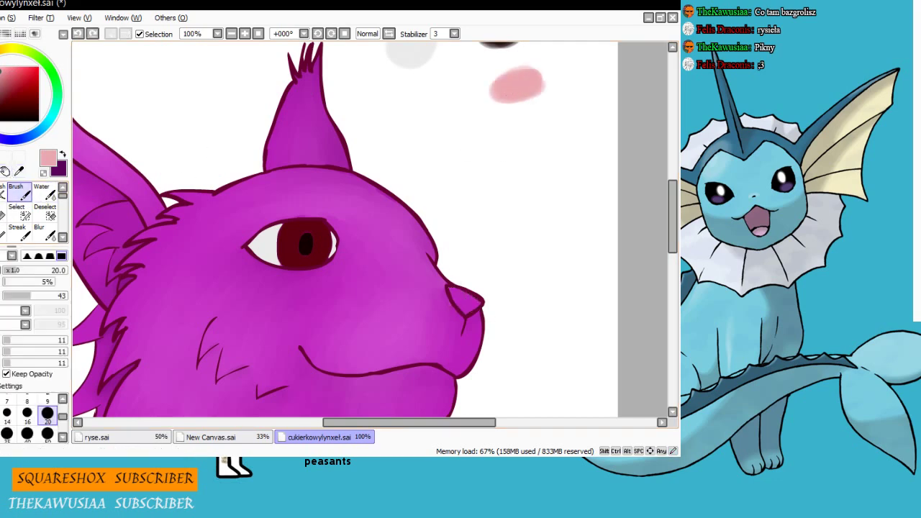
pyautogui.press('w')
pyautogui.click(458, 302)
pyautogui.press('b')
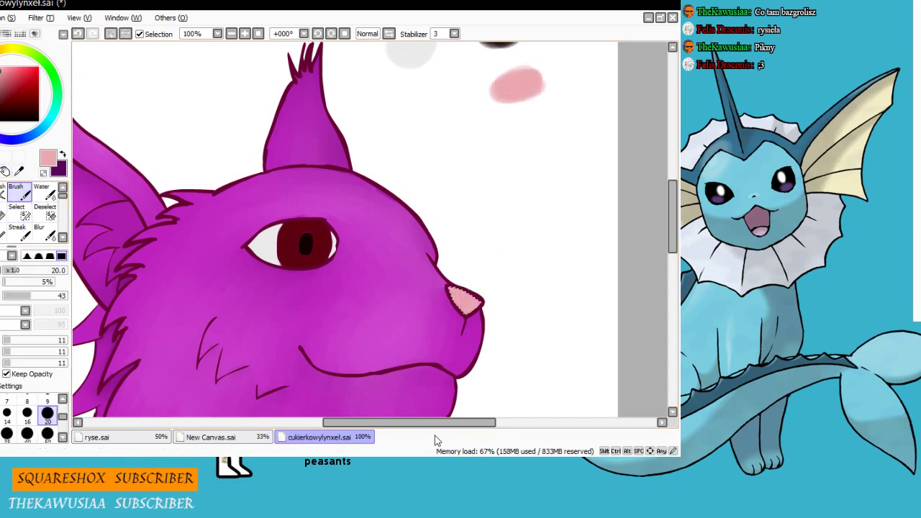
# Select the near ear's front strip and the far ear, paint both soft pink and clear the selection
pyautogui.moveTo(439, 421); pyautogui.dragTo(407, 418)
pyautogui.press('w')
pyautogui.click(202, 159)
pyautogui.click(409, 137)
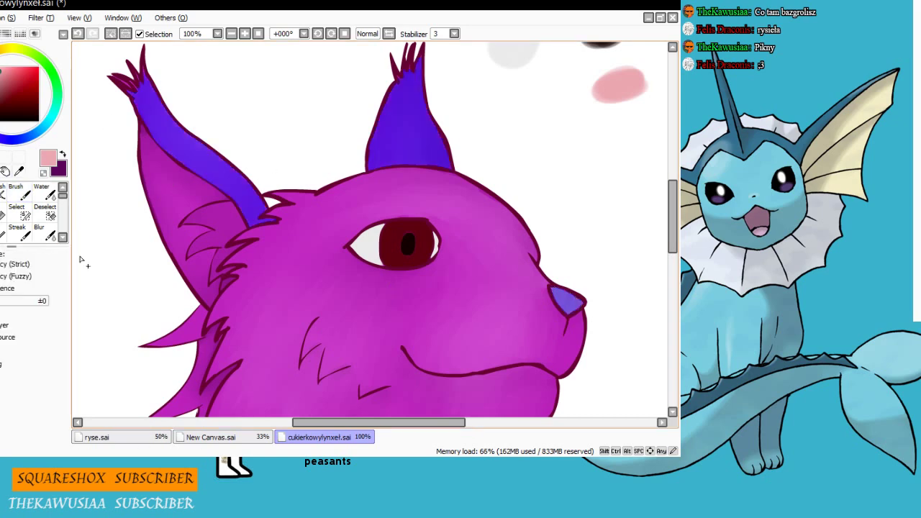
pyautogui.press('b')
pyautogui.moveTo(147, 88)
pyautogui.mouseDown()
pyautogui.moveTo(252, 223)
pyautogui.moveTo(171, 121)
pyautogui.moveTo(145, 80)
pyautogui.mouseUp()
pyautogui.moveTo(414, 70)
pyautogui.mouseDown()
pyautogui.moveTo(397, 129)
pyautogui.moveTo(403, 86)
pyautogui.moveTo(409, 162)
pyautogui.mouseUp()
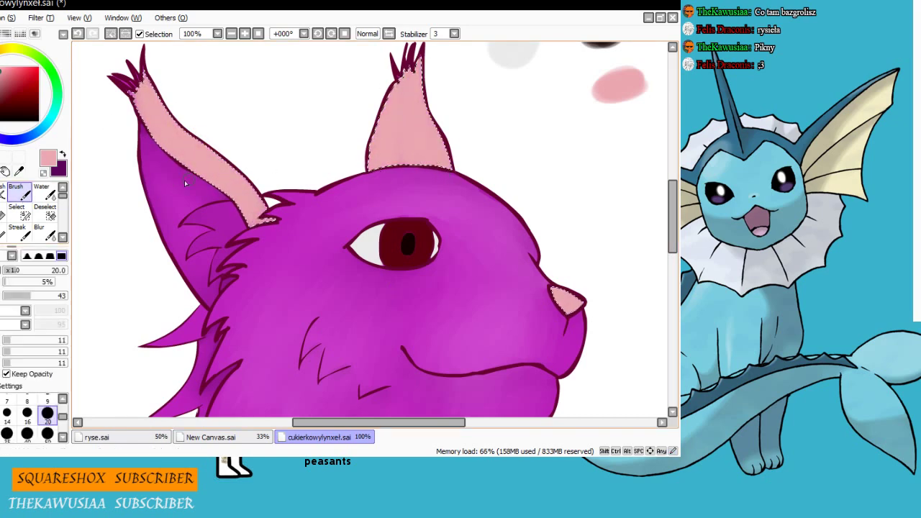
pyautogui.hotkey('ctrl', 'd')
# Paint the near ear's tuft soft pink, select the area outside the lynx and erase the spilled color
pyautogui.moveTo(134, 88)
pyautogui.mouseDown()
pyautogui.moveTo(124, 76)
pyautogui.moveTo(135, 89)
pyautogui.mouseUp()
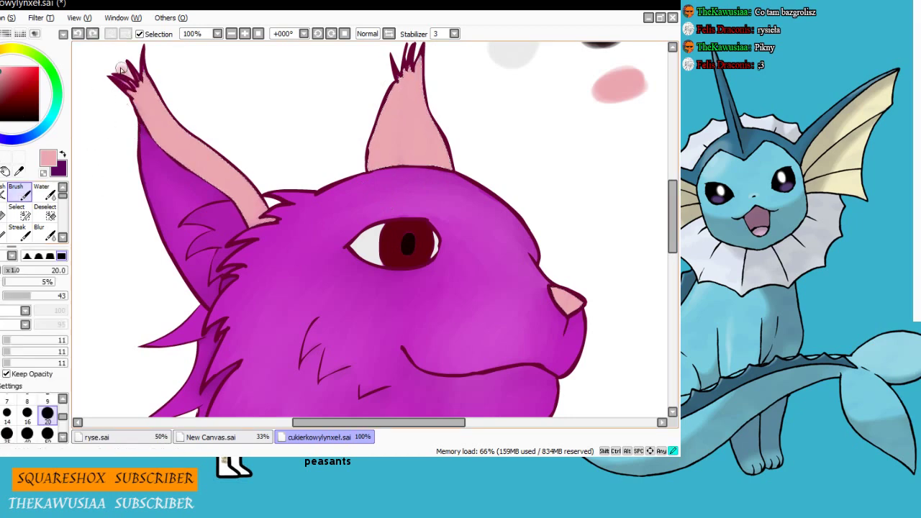
pyautogui.press('w')
pyautogui.click(128, 228)
pyautogui.click(10, 18)
pyautogui.click(3, 213)
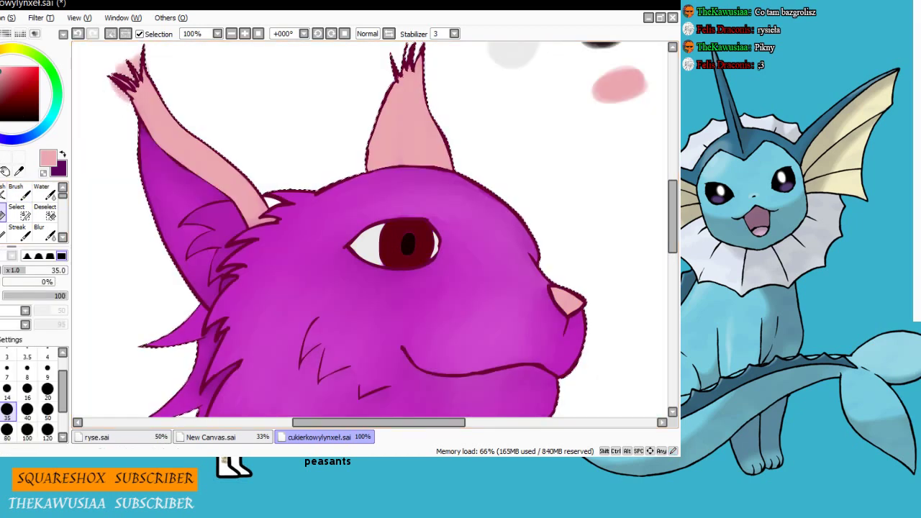
pyautogui.moveTo(117, 94); pyautogui.dragTo(149, 58)
pyautogui.press('w')
pyautogui.hotkey('ctrl', 'd')
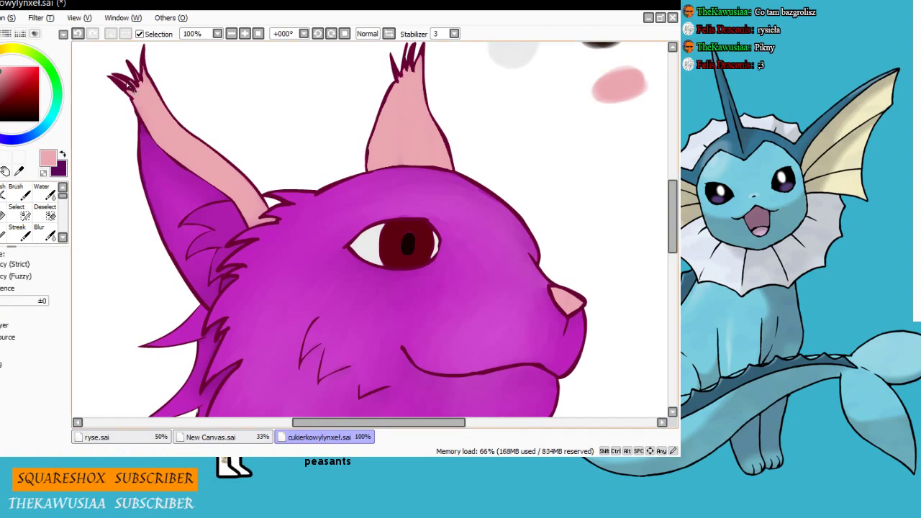
# Erase the stray color between the near ear's tuft hairs and along its edge with a 2.3 px eraser
pyautogui.scroll(8, 127, 85)
pyautogui.press('b')
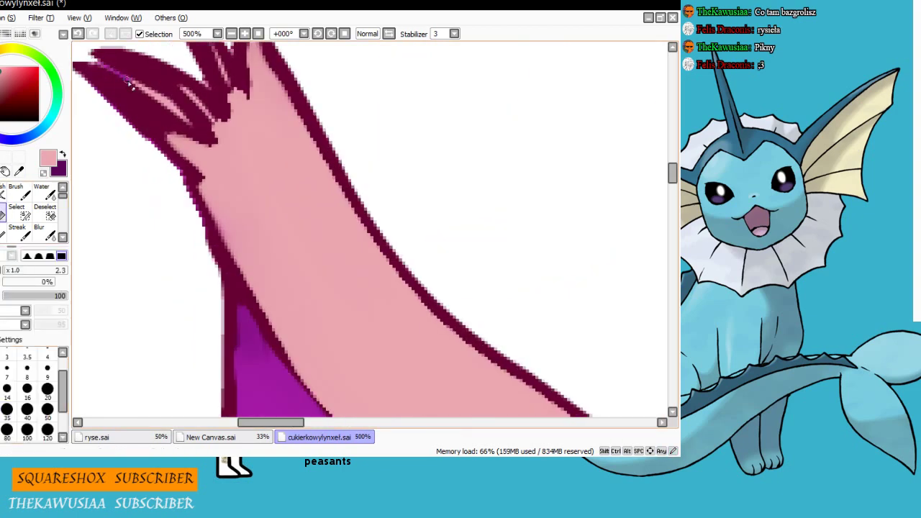
pyautogui.moveTo(157, 93); pyautogui.dragTo(142, 141)
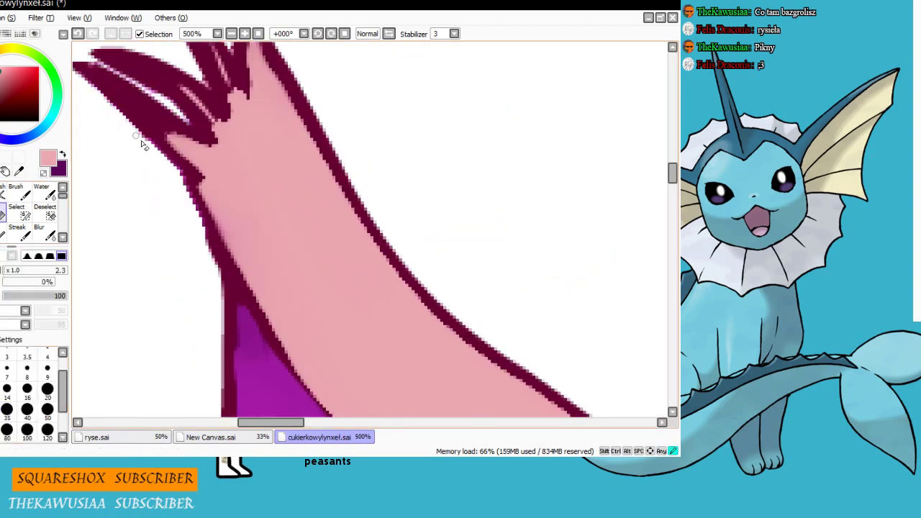
pyautogui.scroll(-3, 241, 50)
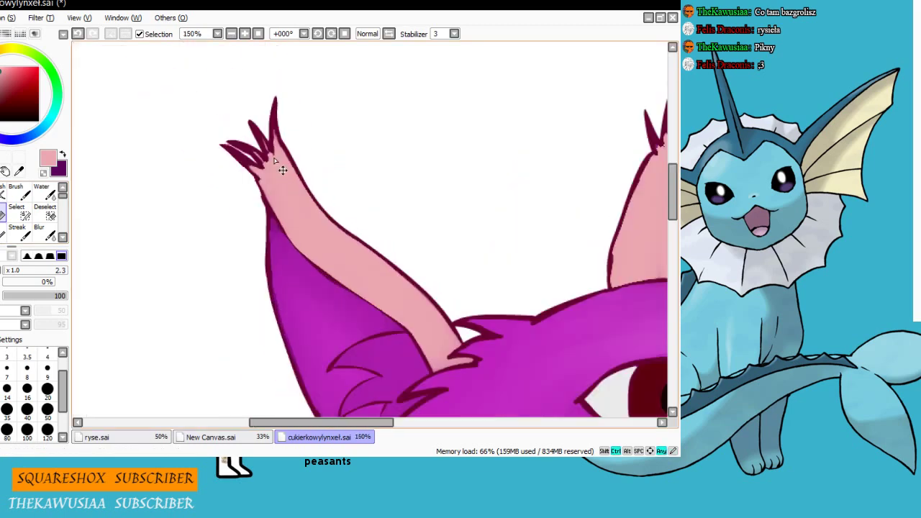
pyautogui.scroll(2, 280, 175)
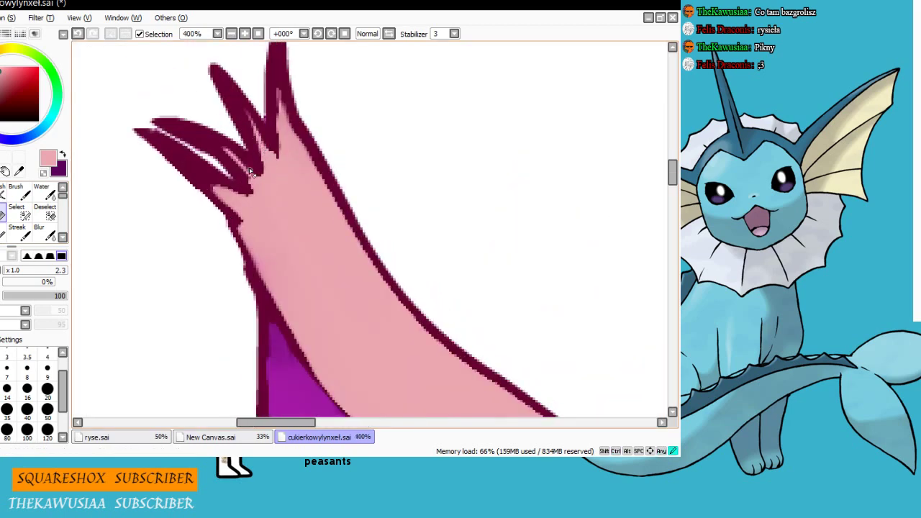
pyautogui.scroll(-3, 288, 173)
pyautogui.scroll(4, 277, 212)
pyautogui.moveTo(271, 215); pyautogui.dragTo(279, 231)
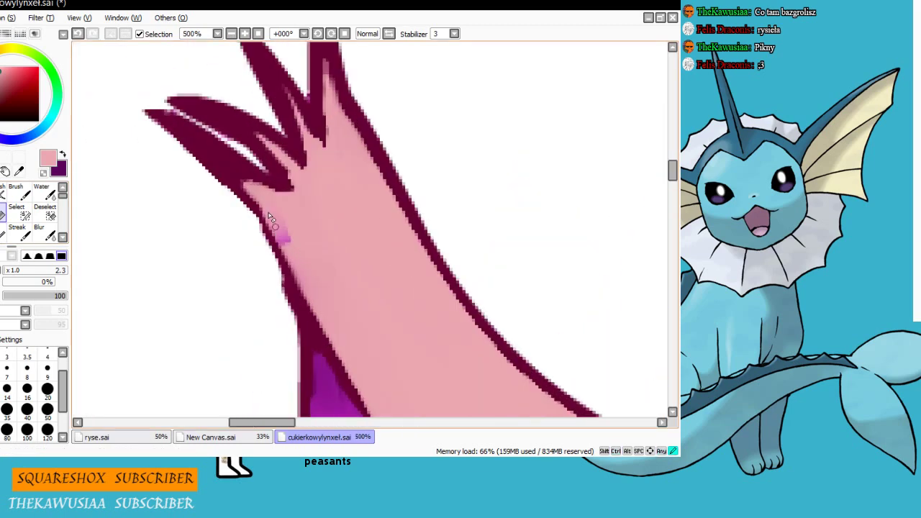
# Paint a darker dusty pink and a lighter pink swatch next to the soft pink one
pyautogui.scroll(-6, 309, 252)
pyautogui.moveTo(327, 422); pyautogui.dragTo(374, 422)
pyautogui.scroll(-2, 351, 225)
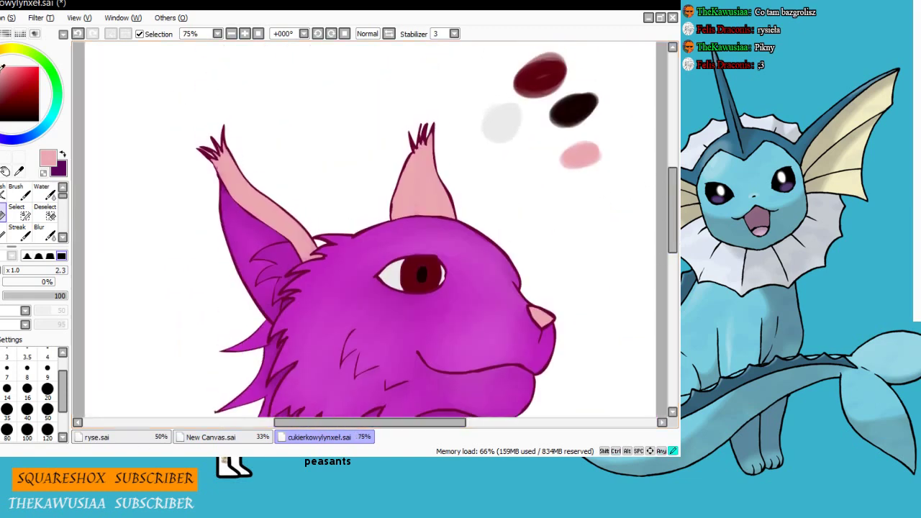
pyautogui.click(19, 192)
pyautogui.moveTo(574, 170); pyautogui.dragTo(572, 179)
pyautogui.moveTo(2, 76); pyautogui.dragTo(1, 69)
pyautogui.moveTo(609, 158); pyautogui.dragTo(603, 167)
pyautogui.click(18, 171)
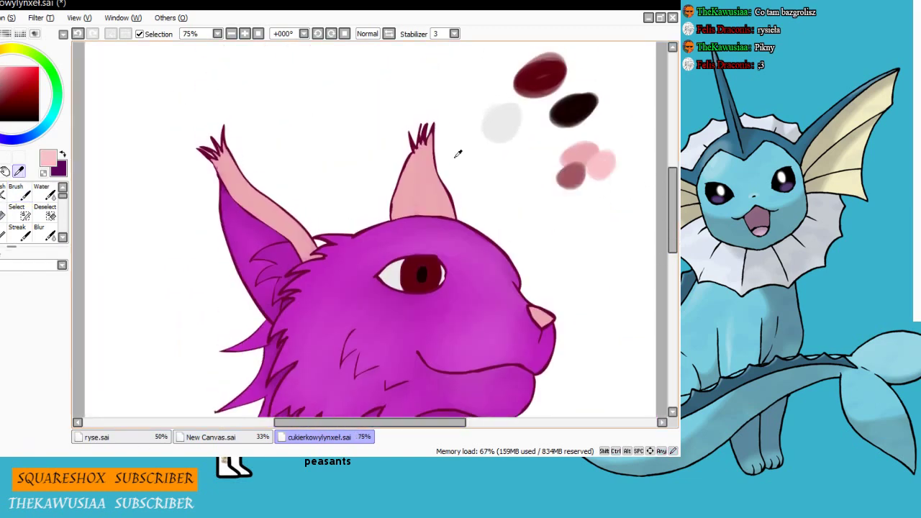
# Try to select areas of the near ear with the Magic Wand, and undo both selections
pyautogui.click(19, 196)
pyautogui.click(0, 158)
pyautogui.click(277, 220)
pyautogui.hotkey('ctrl', 'z')
pyautogui.click(285, 238)
pyautogui.hotkey('ctrl', 'z')
# Undo the pink swatches and the pink coloring of the nose and both ears
pyautogui.hotkey('ctrl', 'z')
pyautogui.hotkey('ctrl', 'z')
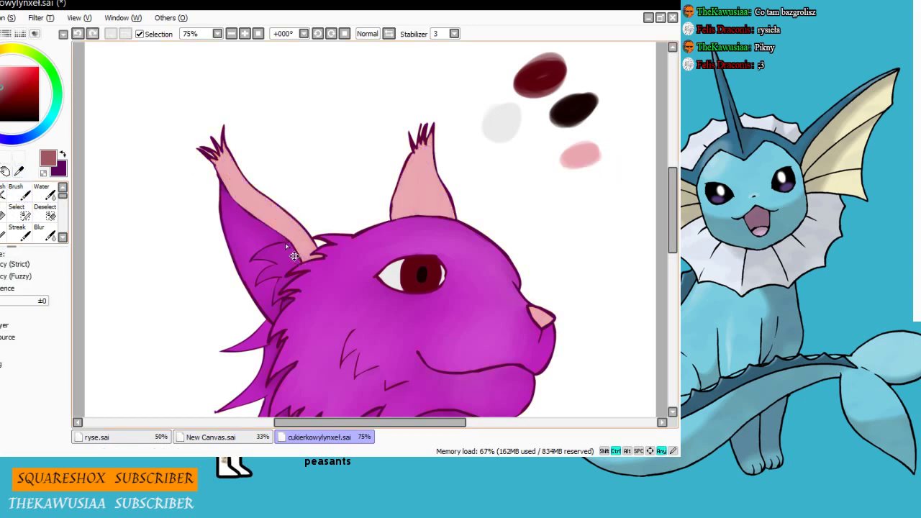
pyautogui.hotkey('ctrl', 'z')
pyautogui.hotkey('ctrl', 'z')
pyautogui.hotkey('ctrl', 'z')
pyautogui.hotkey('ctrl', 'z')
pyautogui.click(0, 274)
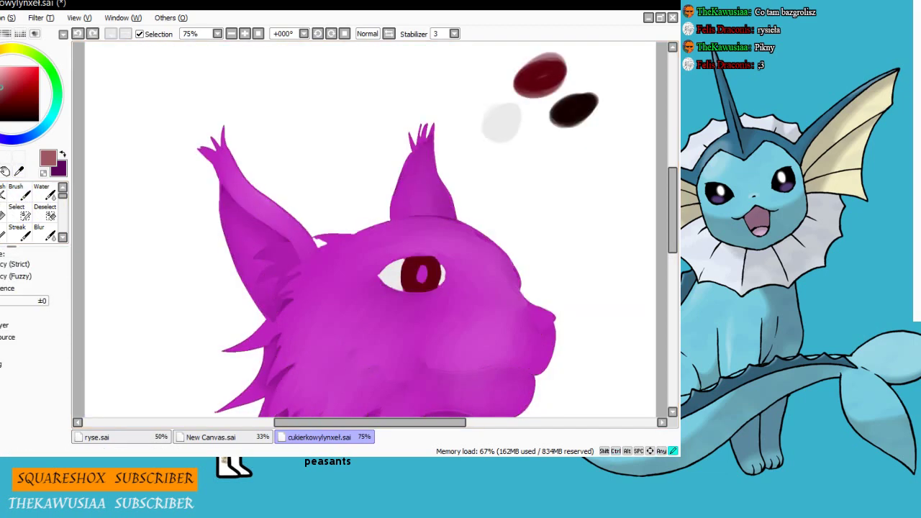
pyautogui.moveTo(671, 235)
pyautogui.mouseDown()
pyautogui.moveTo(662, 252)
pyautogui.moveTo(672, 207)
pyautogui.mouseUp()
pyautogui.hotkey('ctrl', 'z')
# Paint a very dark red and a dusty pink swatch overlapping the dark red one, and switch to the color picker
pyautogui.rightClick(540, 98)
pyautogui.rightClick(573, 131)
pyautogui.click(19, 192)
pyautogui.moveTo(519, 85); pyautogui.dragTo(507, 94)
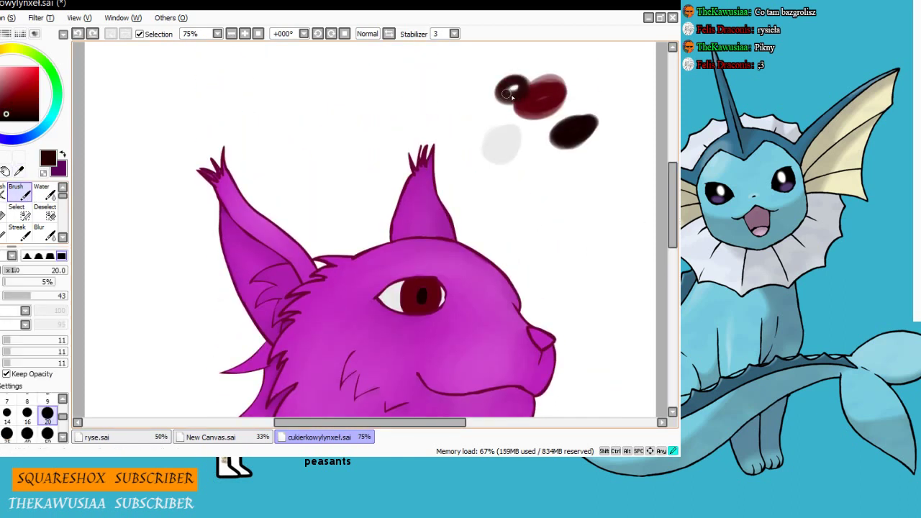
pyautogui.keyDown('alt'); pyautogui.click(540, 83); pyautogui.keyUp('alt')
pyautogui.click(542, 75)
pyautogui.moveTo(4, 105); pyautogui.dragTo(2, 95)
pyautogui.click(18, 170)
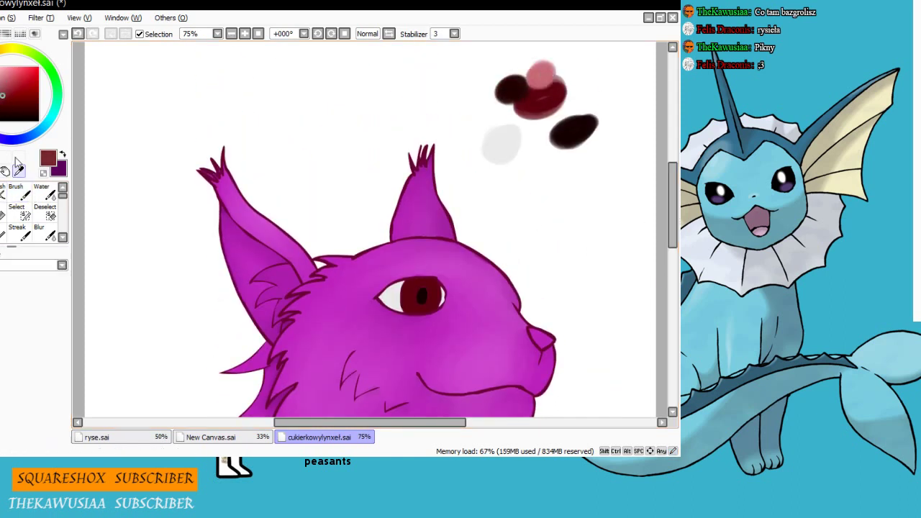
# Select the dark red iris with the Magic Wand and sample the near-black pupil color for the Brush
pyautogui.press('w')
pyautogui.click(431, 312)
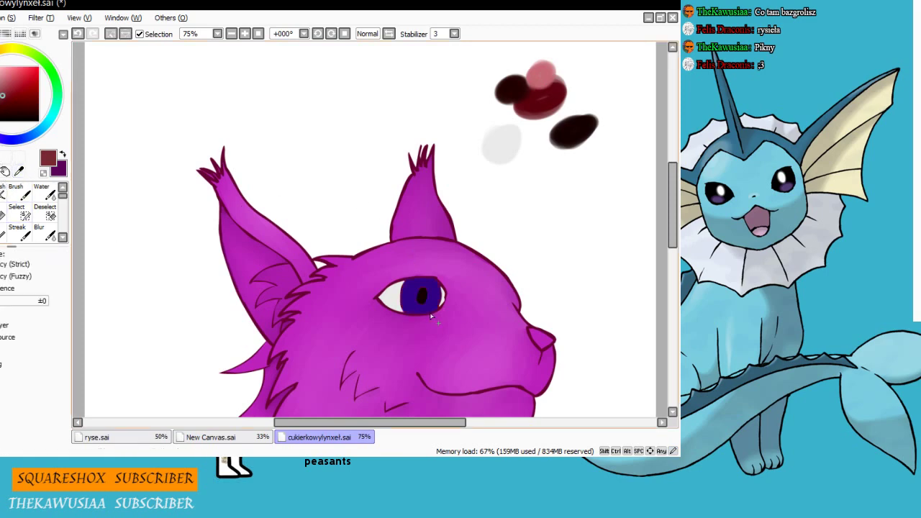
pyautogui.click(19, 171)
pyautogui.click(423, 296)
pyautogui.click(19, 193)
pyautogui.scroll(2, 425, 296)
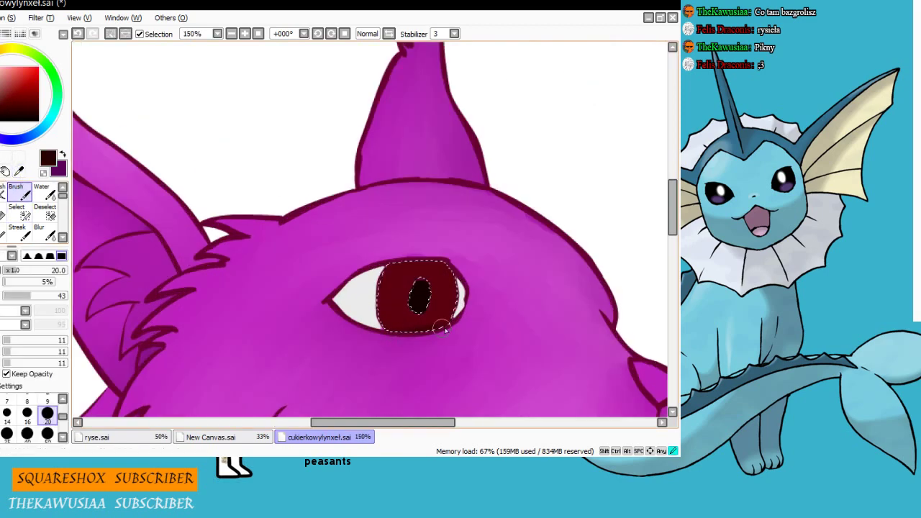
# Try near-black shading along the iris edges, blend it with the Water tool, and undo the strokes
pyautogui.moveTo(445, 323); pyautogui.dragTo(385, 323)
pyautogui.moveTo(426, 262)
pyautogui.mouseDown()
pyautogui.moveTo(452, 287)
pyautogui.moveTo(451, 319)
pyautogui.moveTo(454, 311)
pyautogui.mouseUp()
pyautogui.click(45, 193)
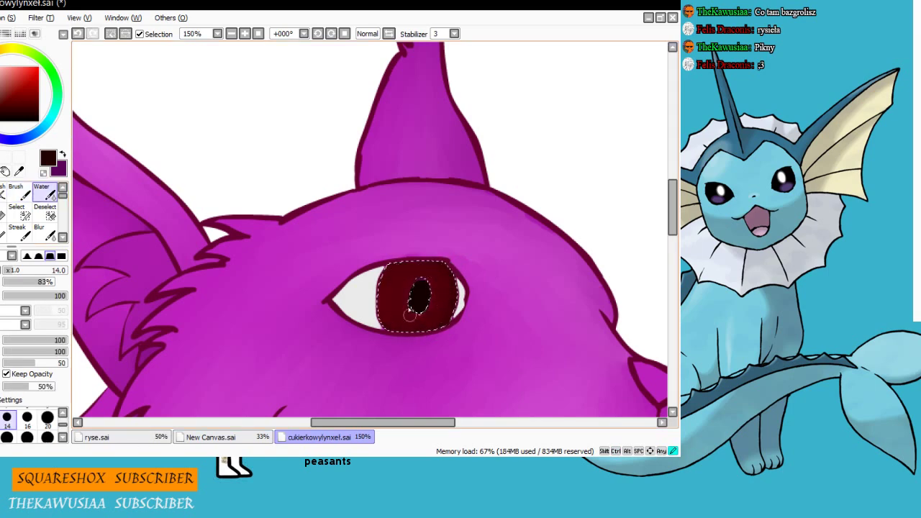
pyautogui.moveTo(399, 275)
pyautogui.mouseDown()
pyautogui.moveTo(418, 320)
pyautogui.moveTo(384, 321)
pyautogui.moveTo(426, 327)
pyautogui.mouseUp()
pyautogui.hotkey('ctrl', 'z')
pyautogui.hotkey('ctrl', 'z')
pyautogui.hotkey('ctrl', 'z')
pyautogui.hotkey('ctrl', 'z')
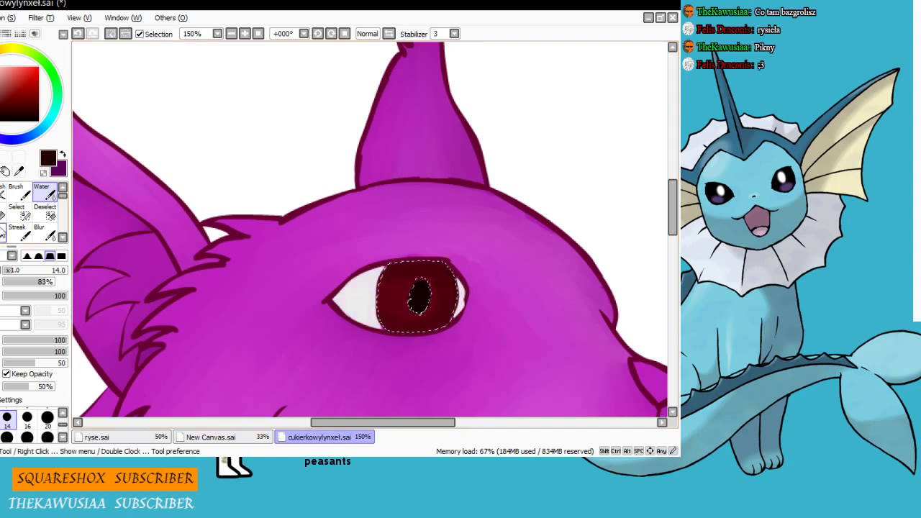
# Paint near-black shading across the upper part of the iris and blend it with the Water tool
pyautogui.click(20, 193)
pyautogui.moveTo(388, 267)
pyautogui.mouseDown()
pyautogui.moveTo(445, 266)
pyautogui.moveTo(457, 304)
pyautogui.moveTo(400, 342)
pyautogui.moveTo(448, 330)
pyautogui.moveTo(404, 337)
pyautogui.moveTo(385, 274)
pyautogui.moveTo(439, 269)
pyautogui.moveTo(450, 282)
pyautogui.moveTo(446, 319)
pyautogui.moveTo(396, 327)
pyautogui.moveTo(420, 322)
pyautogui.moveTo(450, 274)
pyautogui.moveTo(403, 327)
pyautogui.moveTo(450, 269)
pyautogui.moveTo(455, 291)
pyautogui.mouseUp()
pyautogui.click(45, 192)
pyautogui.moveTo(391, 296); pyautogui.dragTo(385, 314)
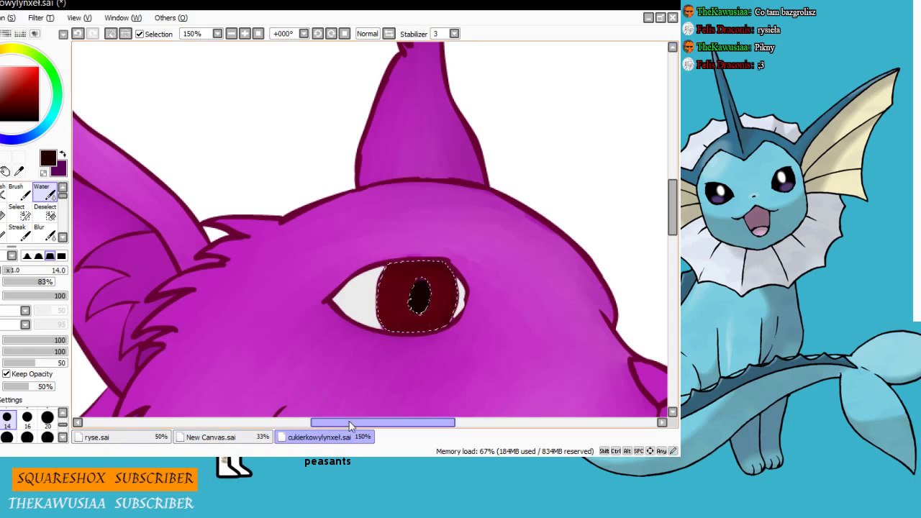
# Sample the dusty pink swatch above the head and return to the eye
pyautogui.moveTo(352, 423); pyautogui.dragTo(419, 423)
pyautogui.moveTo(673, 209); pyautogui.dragTo(673, 162)
pyautogui.keyDown('alt'); pyautogui.click(391, 159); pyautogui.keyUp('alt')
pyautogui.moveTo(403, 423); pyautogui.dragTo(384, 423)
pyautogui.moveTo(673, 161); pyautogui.dragTo(673, 213)
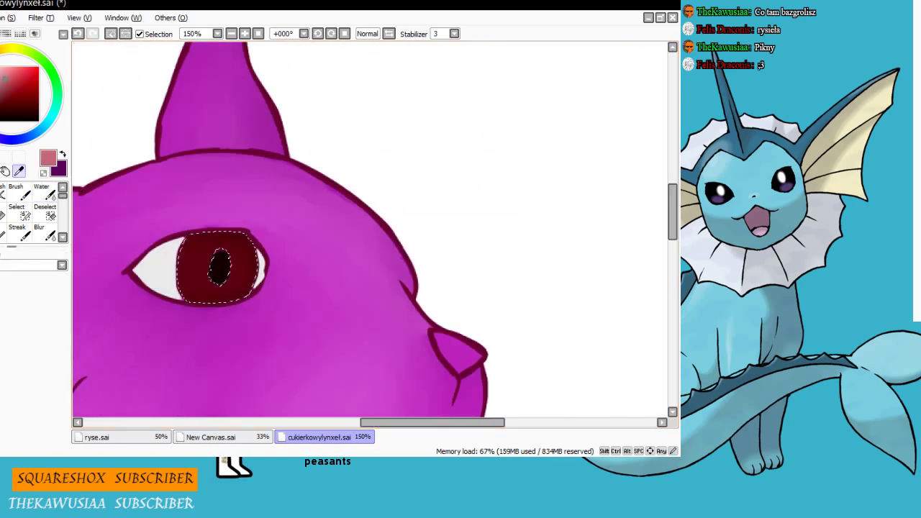
# Try a blended dusty pink highlight in the iris beside the pupil, and undo it
pyautogui.click(19, 192)
pyautogui.moveTo(238, 261)
pyautogui.mouseDown()
pyautogui.moveTo(197, 250)
pyautogui.moveTo(239, 287)
pyautogui.moveTo(231, 298)
pyautogui.moveTo(247, 288)
pyautogui.moveTo(190, 252)
pyautogui.moveTo(240, 276)
pyautogui.mouseUp()
pyautogui.click(45, 192)
pyautogui.hotkey('ctrl', 'z')
pyautogui.hotkey('ctrl', 'z')
pyautogui.hotkey('ctrl', 'z')
pyautogui.click(20, 192)
pyautogui.hotkey('ctrl', 'z')
# Blend the iris around the pupil and along its lower edge with the Water tool, and deselect
pyautogui.press('c')
pyautogui.moveTo(195, 254)
pyautogui.mouseDown()
pyautogui.moveTo(195, 269)
pyautogui.moveTo(232, 291)
pyautogui.moveTo(195, 274)
pyautogui.moveTo(206, 283)
pyautogui.moveTo(236, 289)
pyautogui.moveTo(204, 270)
pyautogui.mouseUp()
pyautogui.click(20, 192)
pyautogui.click(45, 192)
pyautogui.moveTo(187, 315)
pyautogui.mouseDown()
pyautogui.moveTo(185, 278)
pyautogui.moveTo(189, 300)
pyautogui.moveTo(247, 294)
pyautogui.mouseUp()
pyautogui.hotkey('ctrl', 'd')
# Paint dusty pink over the lower iris, blend it up to the top, and erase the spill around the eye
pyautogui.click(19, 192)
pyautogui.moveTo(183, 296)
pyautogui.mouseDown()
pyautogui.moveTo(182, 276)
pyautogui.moveTo(251, 244)
pyautogui.moveTo(249, 292)
pyautogui.mouseUp()
pyautogui.click(46, 195)
pyautogui.moveTo(187, 240)
pyautogui.mouseDown()
pyautogui.moveTo(218, 302)
pyautogui.moveTo(209, 231)
pyautogui.moveTo(227, 239)
pyautogui.mouseUp()
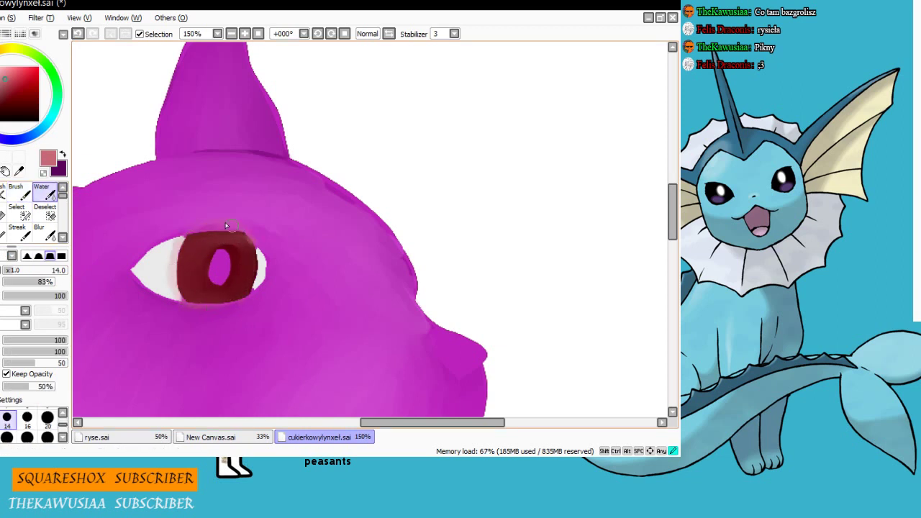
pyautogui.press('e')
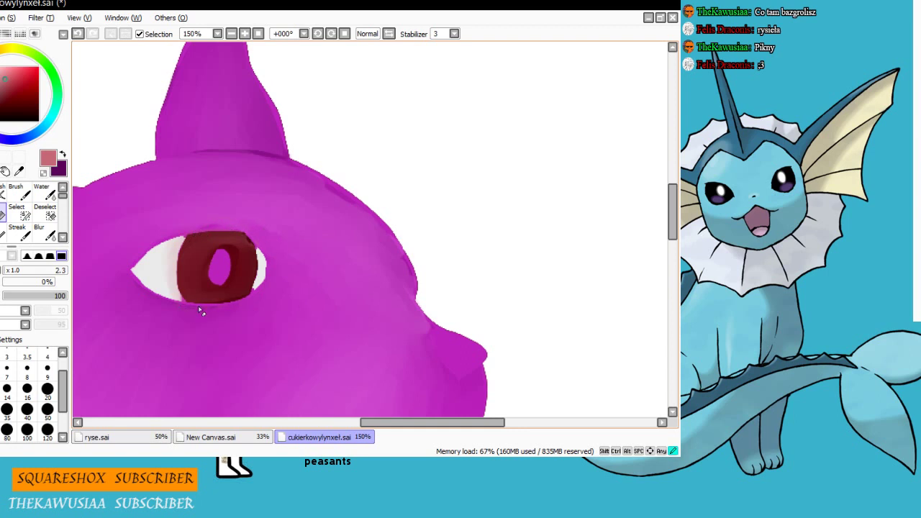
pyautogui.hotkey('alt', 'Tab')
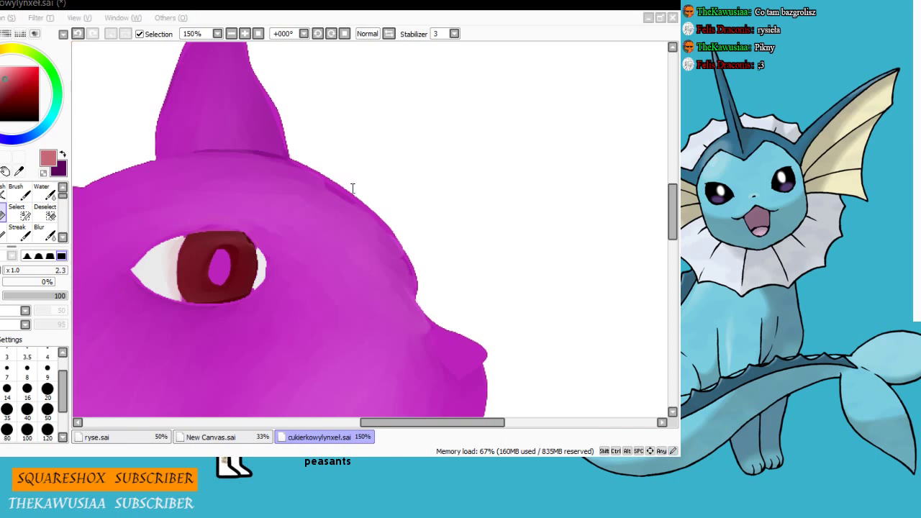
pyautogui.hotkey('alt', 'Tab')
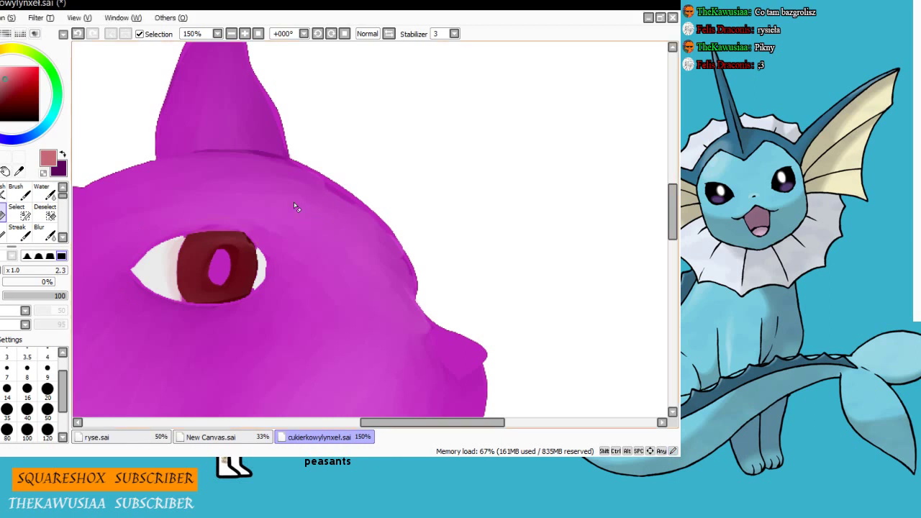
# Select the whites of the eye with the Magic Wand, cut them out, and paste them back
pyautogui.press('w')
pyautogui.click(174, 272)
pyautogui.click(3, 213)
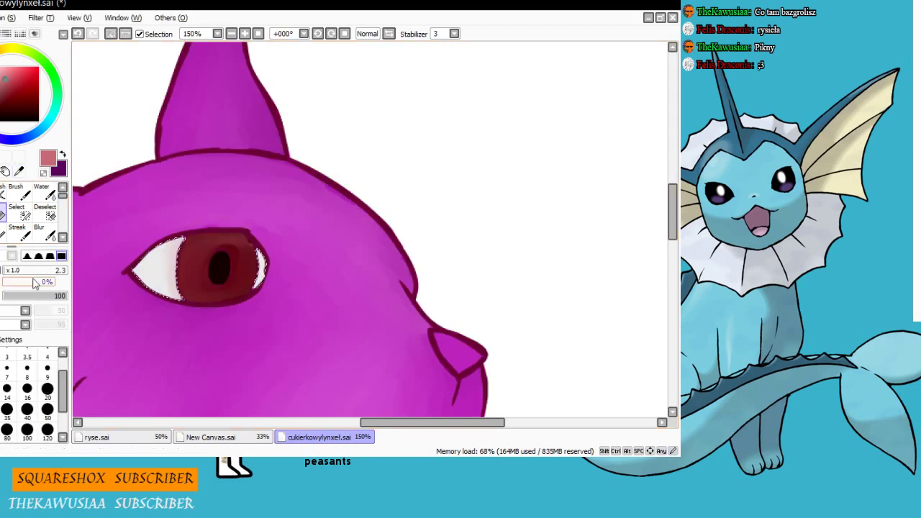
pyautogui.click(672, 251)
pyautogui.hotkey('ctrl', 'x')
pyautogui.hotkey('ctrl', 'v')
# Paint a grey and a white swatch over the light grey one, and sample the grey with white as secondary color
pyautogui.moveTo(672, 214); pyautogui.dragTo(673, 167)
pyautogui.click(19, 171)
pyautogui.click(378, 252)
pyautogui.click(2, 83)
pyautogui.click(19, 192)
pyautogui.moveTo(339, 236)
pyautogui.mouseDown()
pyautogui.moveTo(319, 255)
pyautogui.moveTo(321, 225)
pyautogui.moveTo(356, 255)
pyautogui.moveTo(360, 242)
pyautogui.mouseUp()
pyautogui.click(0, 67)
pyautogui.click(63, 154)
pyautogui.click(19, 171)
pyautogui.click(313, 246)
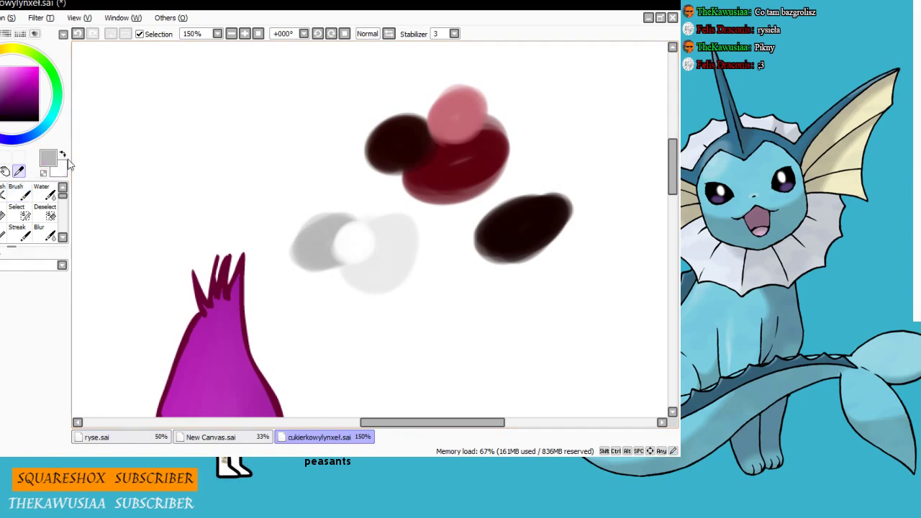
# Select both whites of the eye with the Magic Wand and extend the selection around the iris
pyautogui.moveTo(672, 167); pyautogui.dragTo(664, 215)
pyautogui.press('w')
pyautogui.click(162, 255)
pyautogui.click(261, 253)
pyautogui.click(16, 212)
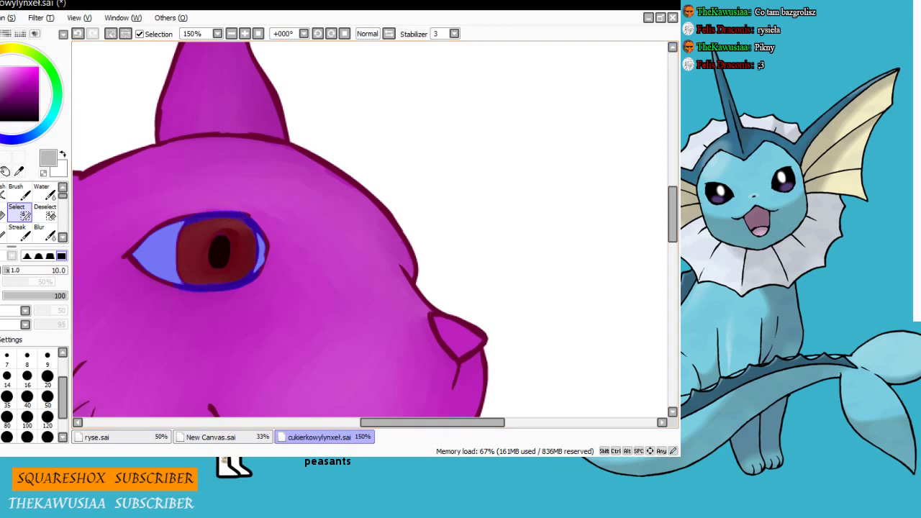
# Shade both whites of the eye beside the iris with grey and blend the shading with the Water tool
pyautogui.click(19, 192)
pyautogui.moveTo(177, 228); pyautogui.dragTo(172, 272)
pyautogui.moveTo(260, 268); pyautogui.dragTo(255, 247)
pyautogui.moveTo(177, 226)
pyautogui.mouseDown()
pyautogui.moveTo(170, 277)
pyautogui.moveTo(161, 235)
pyautogui.mouseUp()
pyautogui.press('c')
pyautogui.moveTo(259, 235); pyautogui.dragTo(260, 266)
pyautogui.moveTo(177, 227)
pyautogui.mouseDown()
pyautogui.moveTo(188, 281)
pyautogui.moveTo(153, 256)
pyautogui.moveTo(194, 222)
pyautogui.mouseUp()
pyautogui.moveTo(260, 246); pyautogui.dragTo(238, 284)
pyautogui.moveTo(170, 231); pyautogui.dragTo(146, 259)
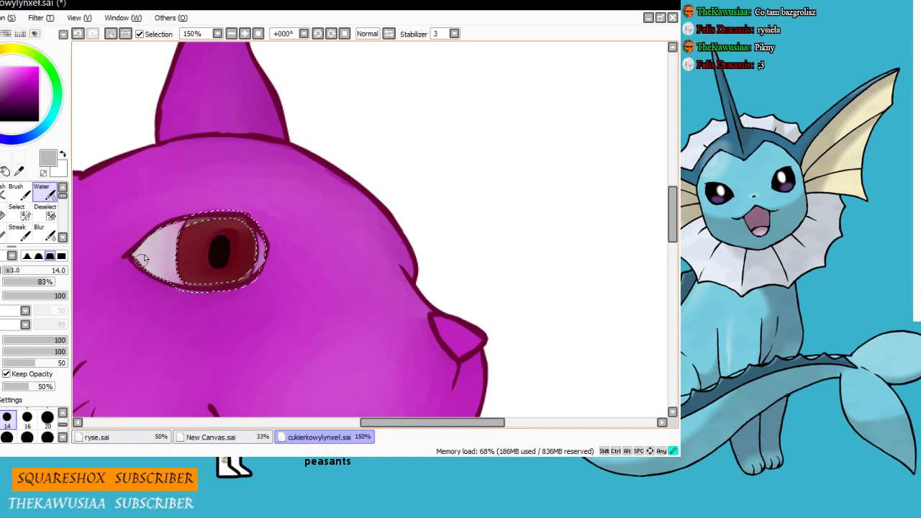
# Clear the shaded whites of the eye and repaint them in pure white
pyautogui.click(130, 150)
pyautogui.press('d')
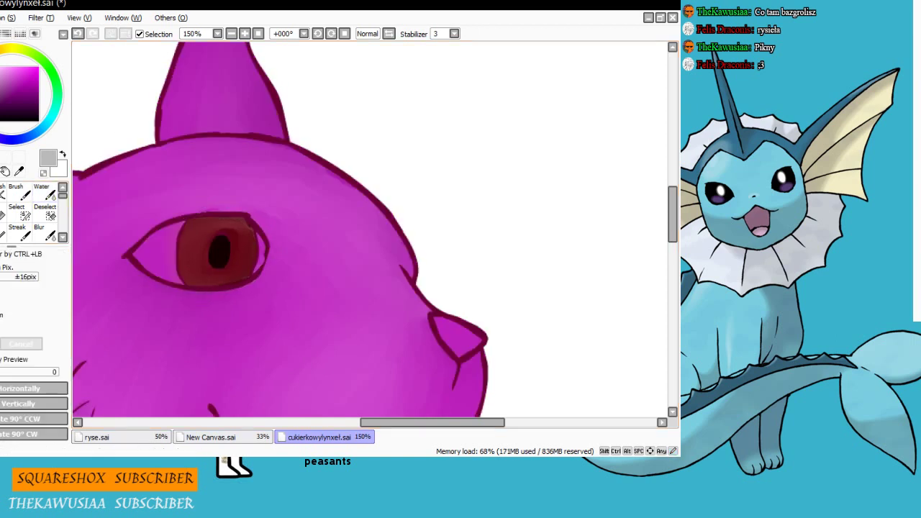
pyautogui.click(62, 154)
pyautogui.click(46, 193)
pyautogui.press('c')
pyautogui.moveTo(173, 233)
pyautogui.mouseDown()
pyautogui.moveTo(168, 266)
pyautogui.moveTo(176, 232)
pyautogui.moveTo(149, 249)
pyautogui.moveTo(178, 231)
pyautogui.mouseUp()
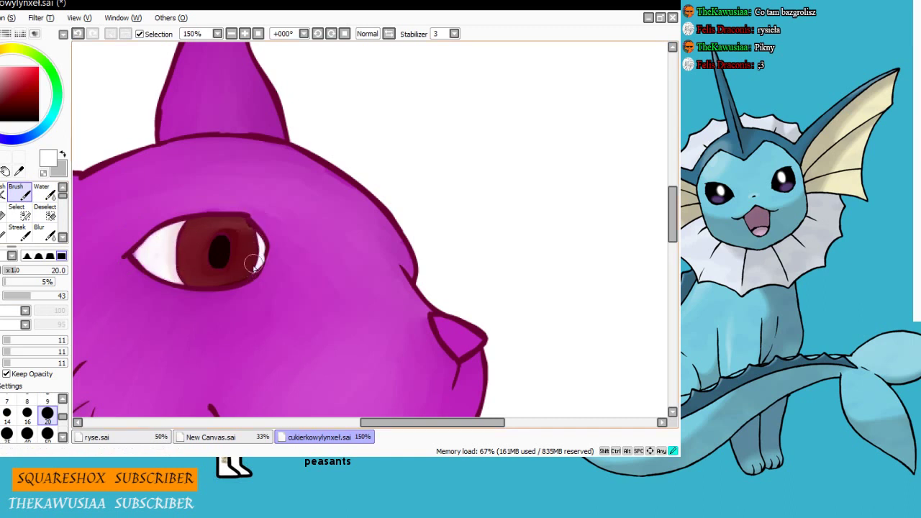
# Fill the remaining whites around the iris and clean the spilled white off the iris edge
pyautogui.moveTo(247, 273); pyautogui.dragTo(250, 226)
pyautogui.moveTo(216, 223); pyautogui.dragTo(172, 241)
pyautogui.moveTo(245, 224)
pyautogui.mouseDown()
pyautogui.moveTo(198, 223)
pyautogui.moveTo(245, 233)
pyautogui.mouseUp()
pyautogui.click(3, 214)
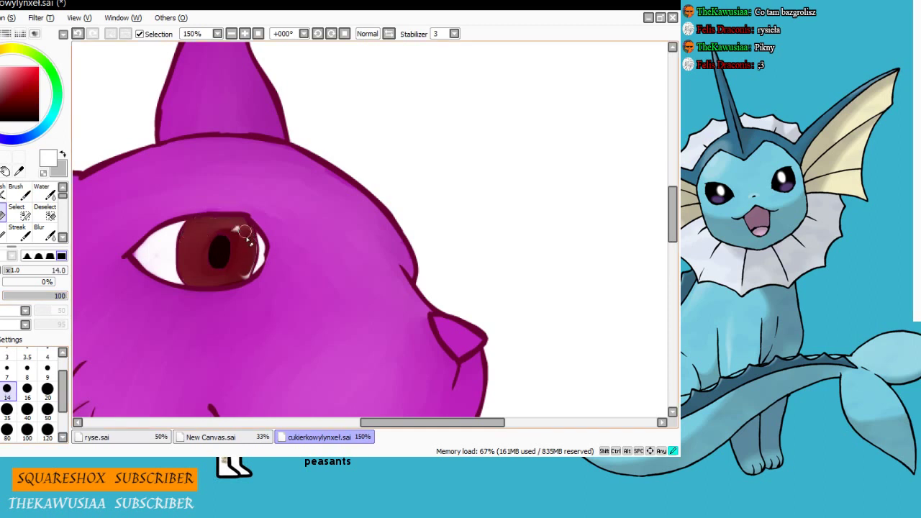
pyautogui.click(20, 188)
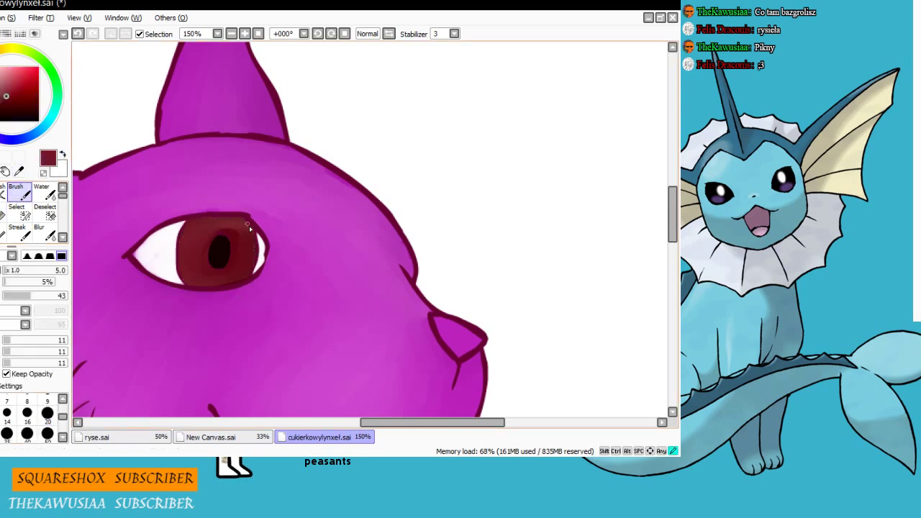
# Paint thin white around the iris out to the eye's outline and erase the overflow beyond it
pyautogui.click(0, 281)
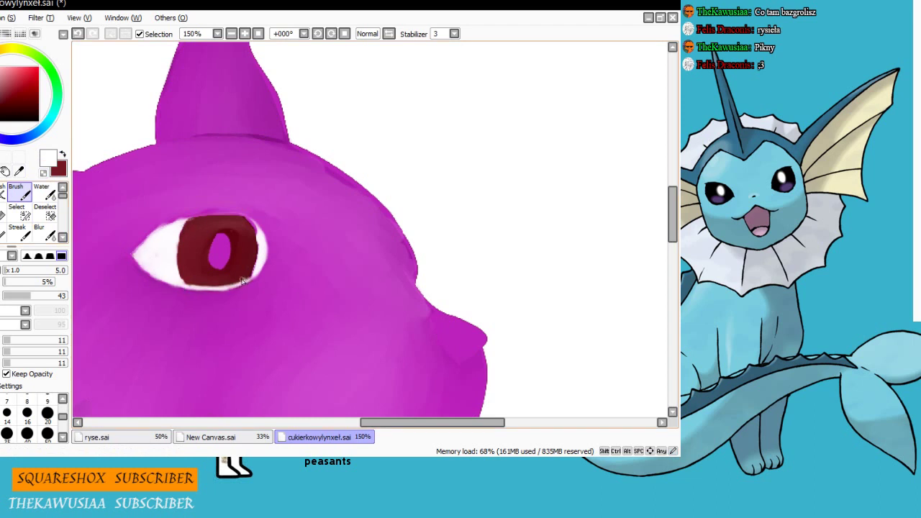
pyautogui.moveTo(242, 280)
pyautogui.mouseDown()
pyautogui.moveTo(179, 282)
pyautogui.moveTo(177, 219)
pyautogui.mouseUp()
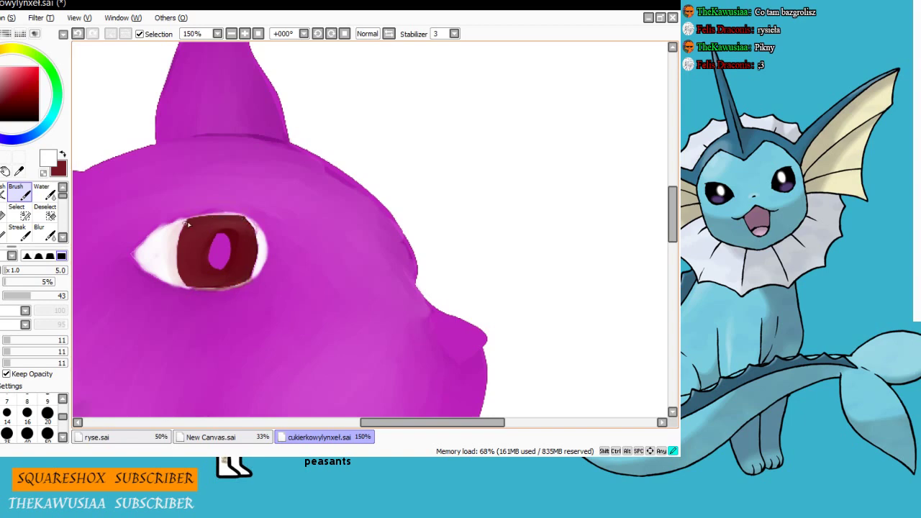
pyautogui.press('e')
pyautogui.hotkey('ctrl', 'z')
pyautogui.moveTo(188, 307)
pyautogui.mouseDown()
pyautogui.moveTo(176, 311)
pyautogui.moveTo(193, 295)
pyautogui.moveTo(185, 291)
pyautogui.mouseUp()
pyautogui.press('v')
pyautogui.press('e')
pyautogui.press('b')
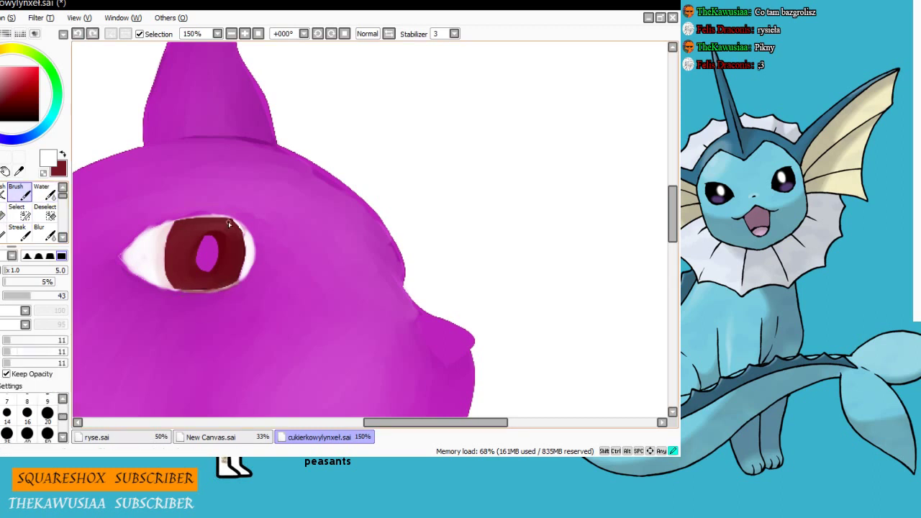
# Round out the upper and lower edges of the iris in dark red and blend them smooth
pyautogui.press('x')
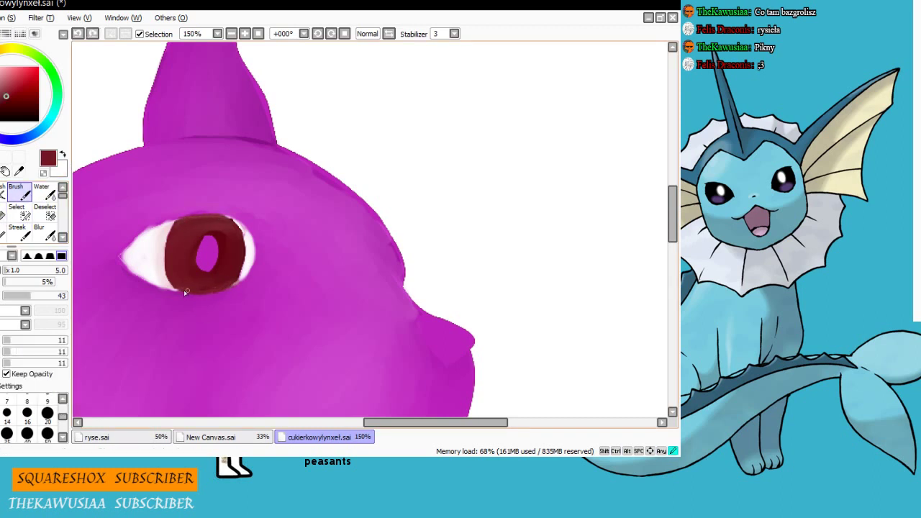
pyautogui.press('c')
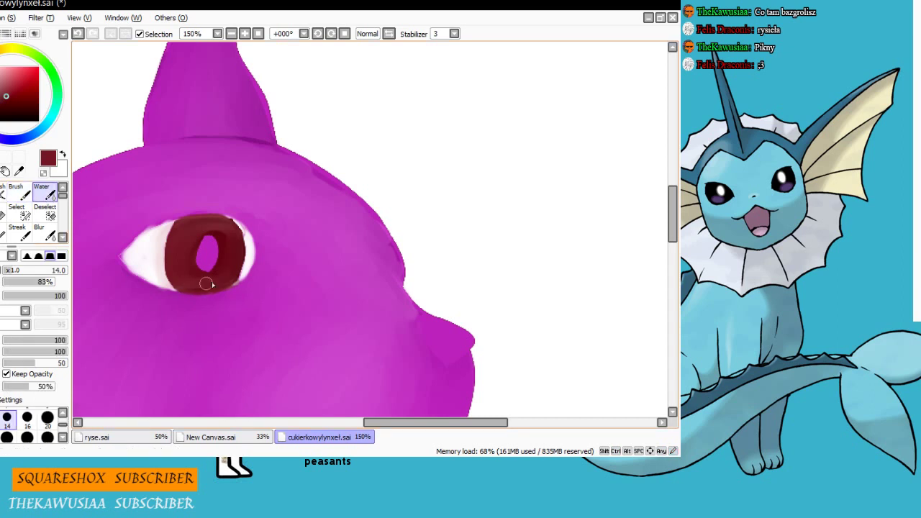
pyautogui.press('b')
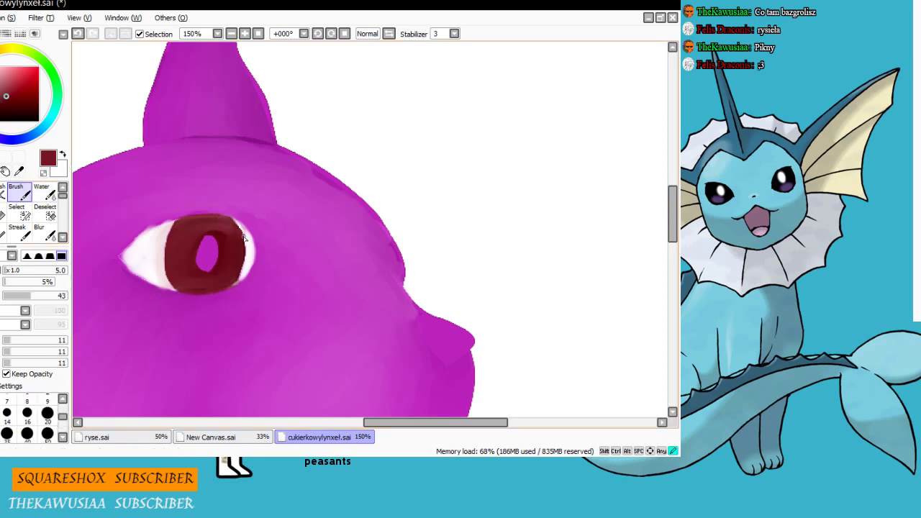
pyautogui.press('x')
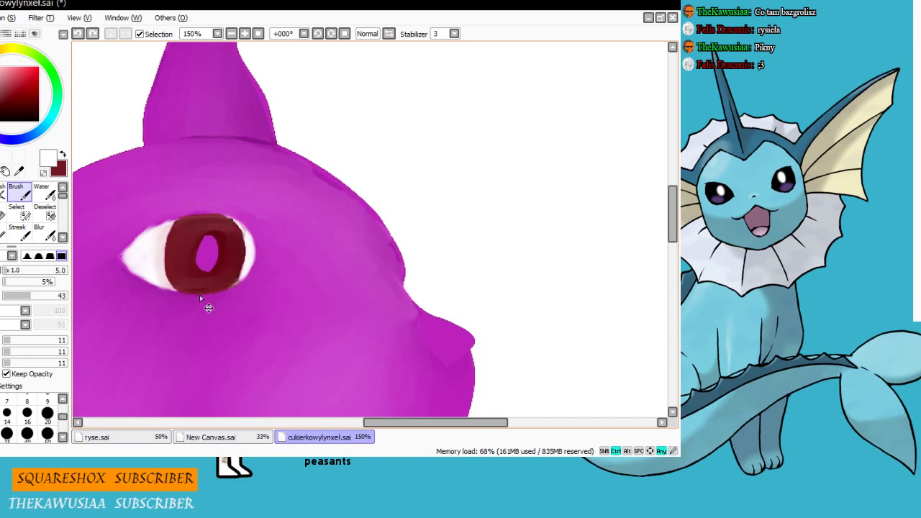
pyautogui.click(3, 213)
pyautogui.click(44, 193)
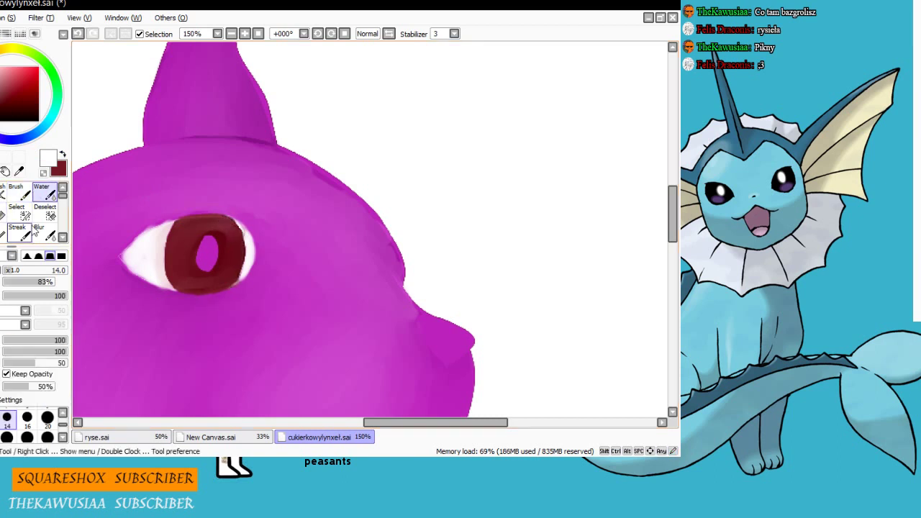
pyautogui.click(20, 193)
pyautogui.hotkey('ctrl', 'z')
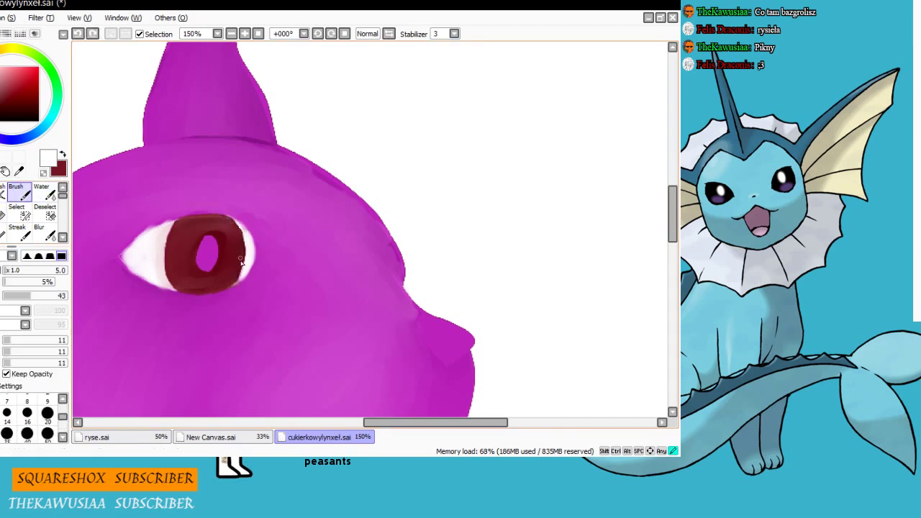
# Sample the grey swatch as the Brush color and the white swatch as the secondary color
pyautogui.moveTo(675, 231); pyautogui.dragTo(675, 256)
pyautogui.click(19, 172)
pyautogui.click(310, 211)
pyautogui.press('x')
pyautogui.click(341, 211)
pyautogui.press('x')
pyautogui.click(21, 193)
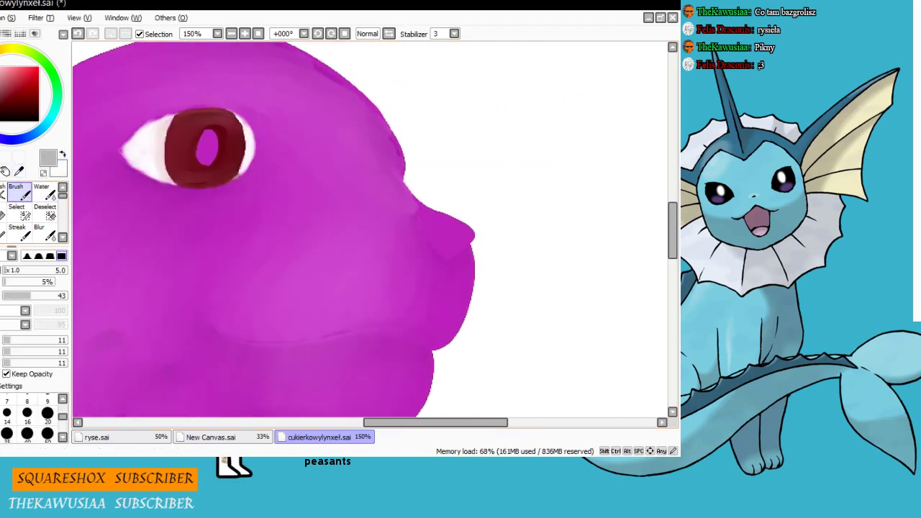
# Try to select the rear white of the eye with the Magic Wand, and undo it
pyautogui.click(0, 158)
pyautogui.click(151, 155)
pyautogui.hotkey('ctrl', 'z')
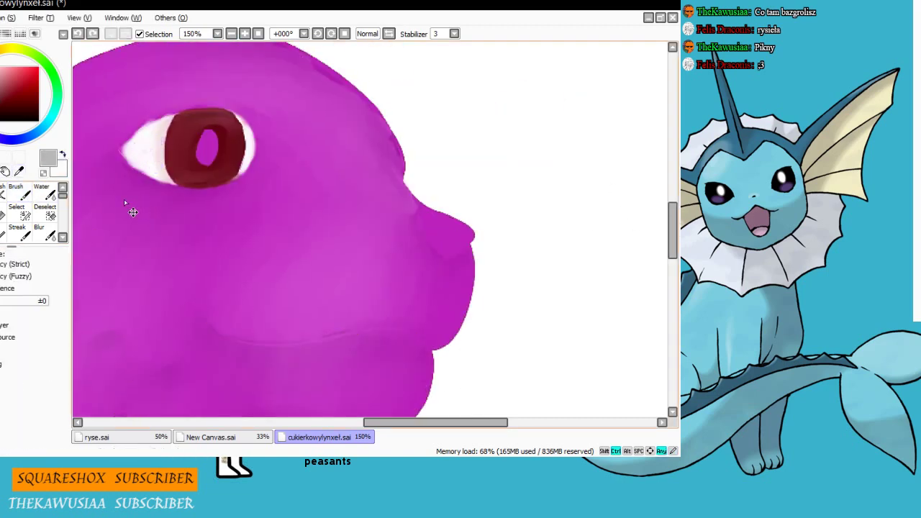
# Extend the rear corner of the eye with white paint
pyautogui.click(21, 193)
pyautogui.press('x')
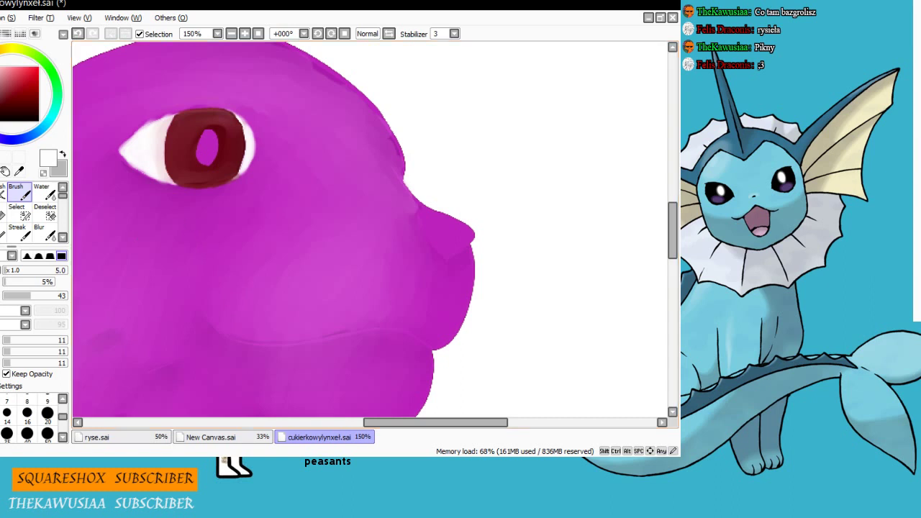
# Select both whites of the eye with the Magic Wand and extend the selection along the iris edges
pyautogui.press('x')
pyautogui.click(0, 157)
pyautogui.click(148, 153)
pyautogui.click(249, 150)
pyautogui.click(20, 213)
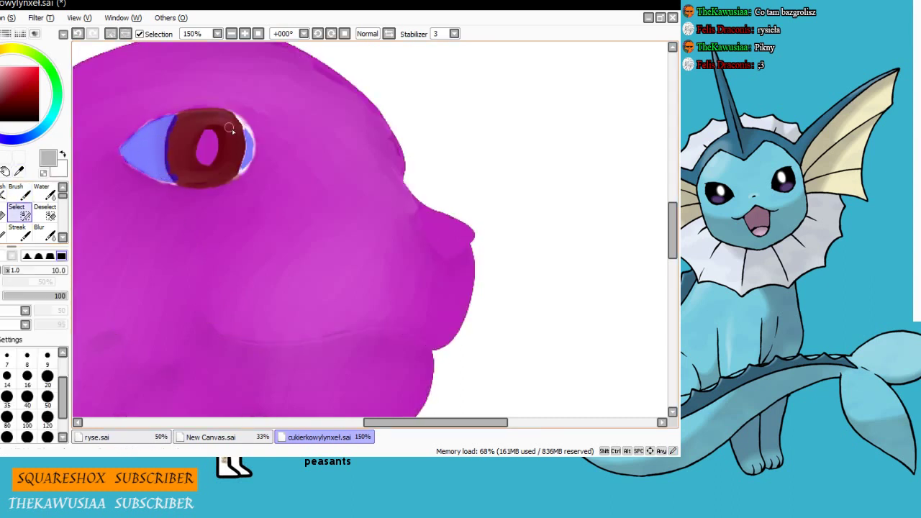
pyautogui.moveTo(232, 130); pyautogui.dragTo(234, 121)
pyautogui.moveTo(246, 169)
pyautogui.mouseDown()
pyautogui.moveTo(250, 136)
pyautogui.moveTo(261, 170)
pyautogui.moveTo(245, 137)
pyautogui.moveTo(247, 165)
pyautogui.mouseUp()
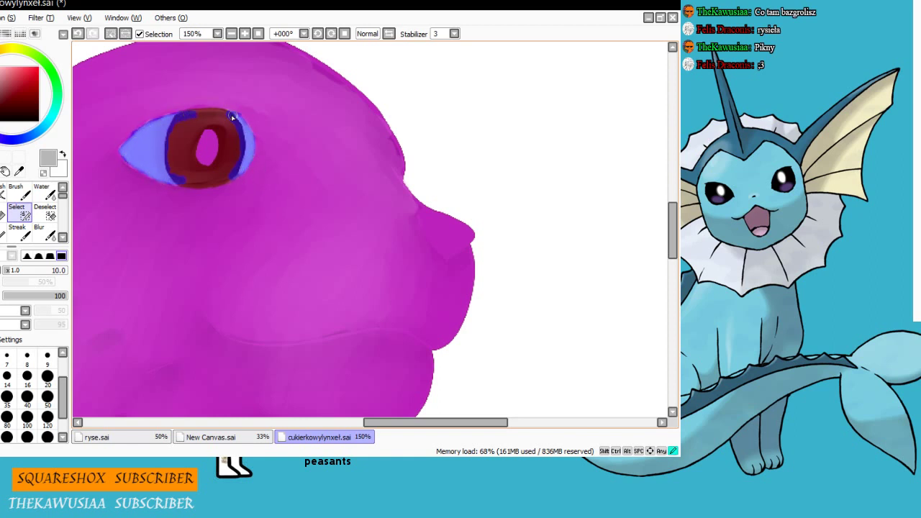
pyautogui.moveTo(234, 178); pyautogui.dragTo(174, 182)
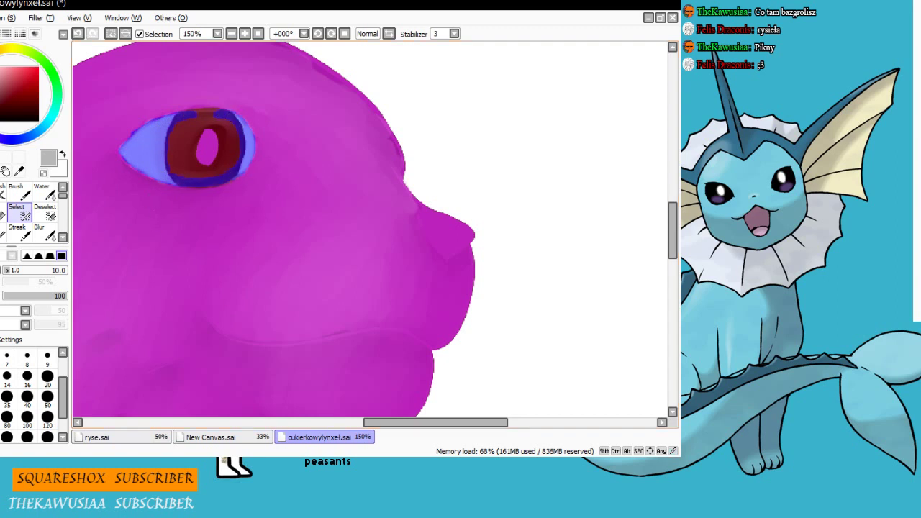
# Brush grey shading onto the whites of the eye along both sides of the iris
pyautogui.press('b')
pyautogui.moveTo(174, 117); pyautogui.dragTo(170, 179)
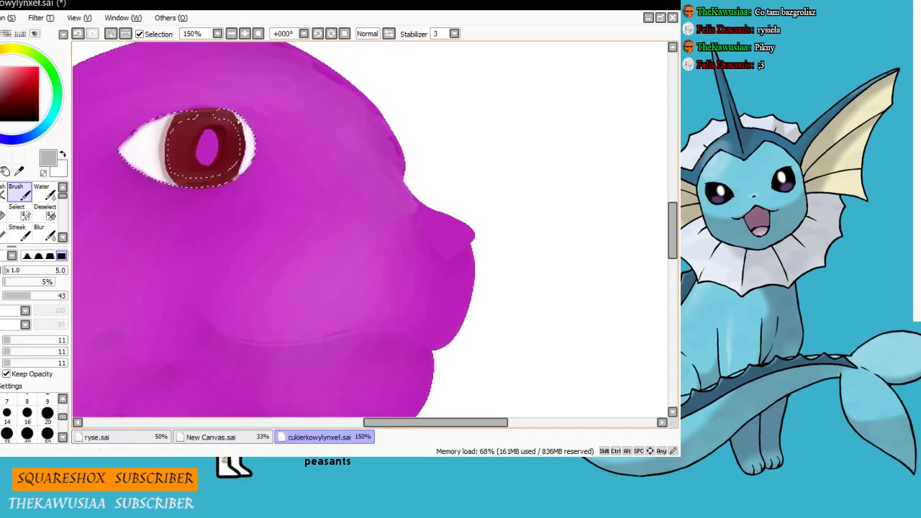
pyautogui.moveTo(226, 185); pyautogui.dragTo(243, 166)
# Blend the grey shading on both whites beside the iris with the Water tool
pyautogui.press('c')
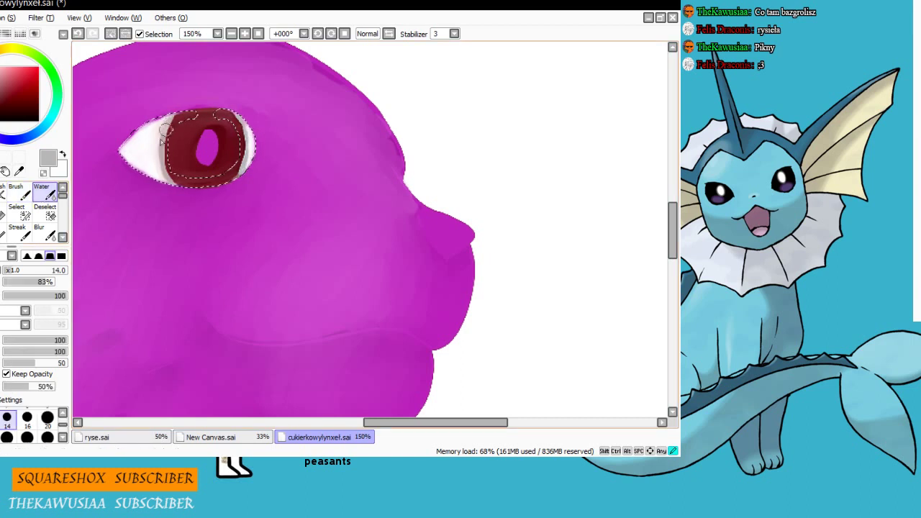
pyautogui.moveTo(169, 121); pyautogui.dragTo(167, 180)
pyautogui.moveTo(154, 131); pyautogui.dragTo(155, 161)
pyautogui.moveTo(235, 113); pyautogui.dragTo(246, 172)
pyautogui.hotkey('ctrl', 'z')
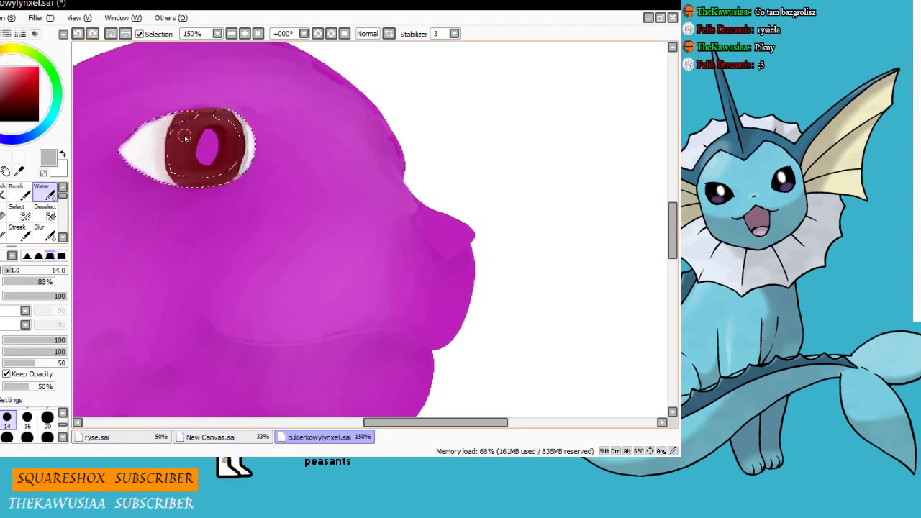
pyautogui.moveTo(170, 121); pyautogui.dragTo(160, 177)
pyautogui.hotkey('ctrl', 'z')
pyautogui.moveTo(168, 121)
pyautogui.mouseDown()
pyautogui.moveTo(162, 176)
pyautogui.moveTo(135, 135)
pyautogui.moveTo(160, 170)
pyautogui.moveTo(151, 121)
pyautogui.mouseUp()
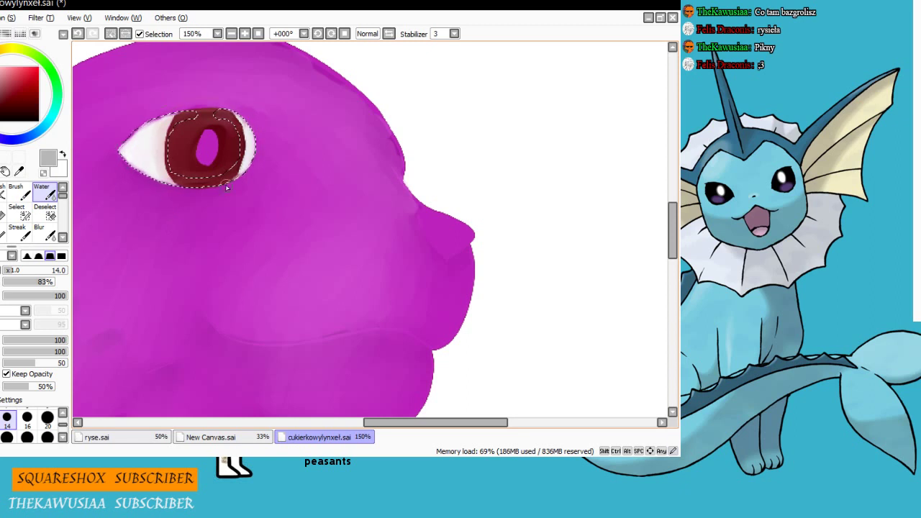
# Touch up the whites with white paint and blend it into the grey shading
pyautogui.press('b')
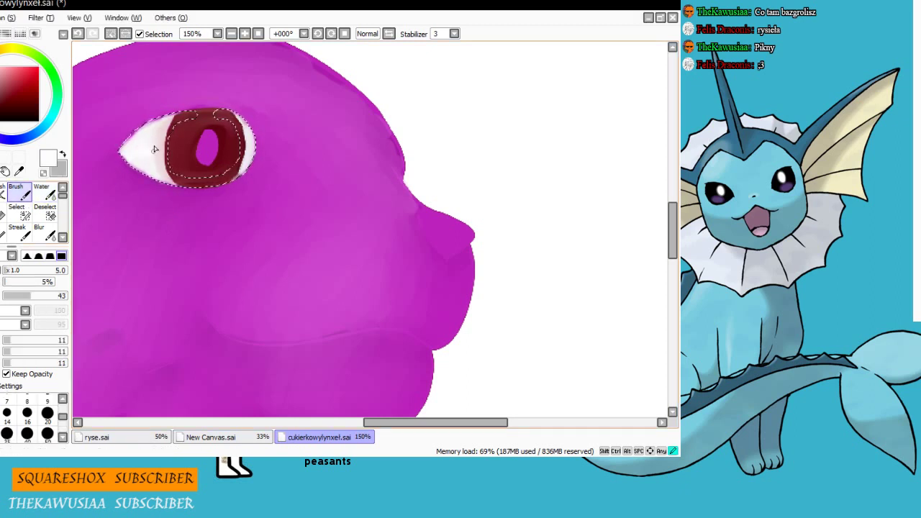
pyautogui.press('w')
pyautogui.press('c')
pyautogui.press('v')
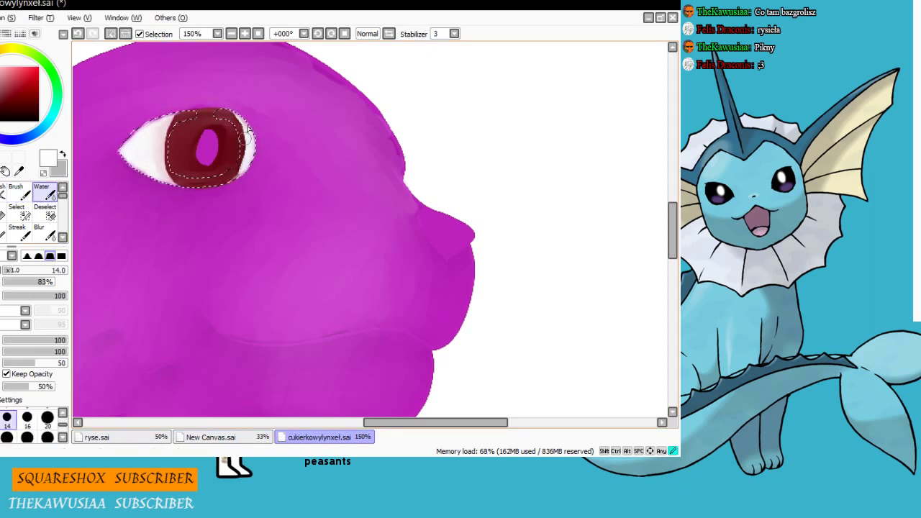
# Clear the selection and soften the lower rim of the eye with the Water tool
pyautogui.hotkey('ctrl', 'd')
pyautogui.scroll(-3, 302, 251)
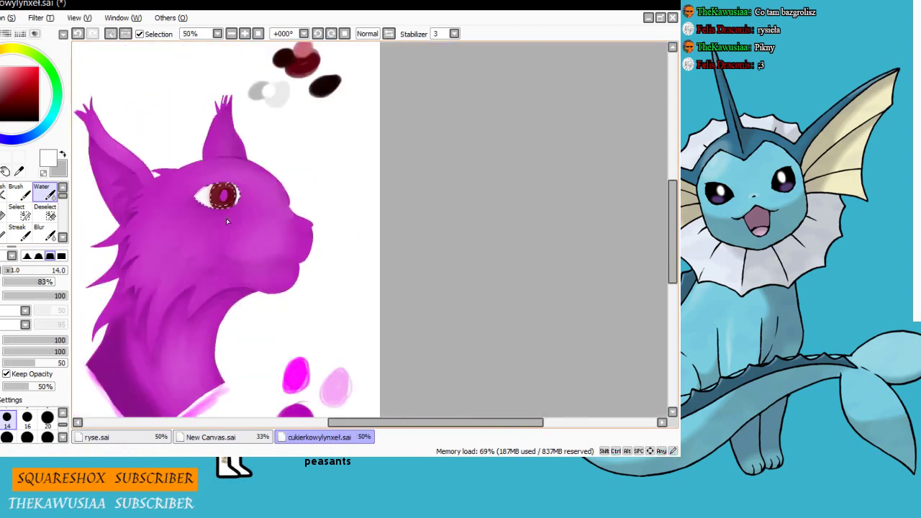
pyautogui.scroll(4, 301, 252)
pyautogui.scroll(-2, 301, 252)
pyautogui.press('w')
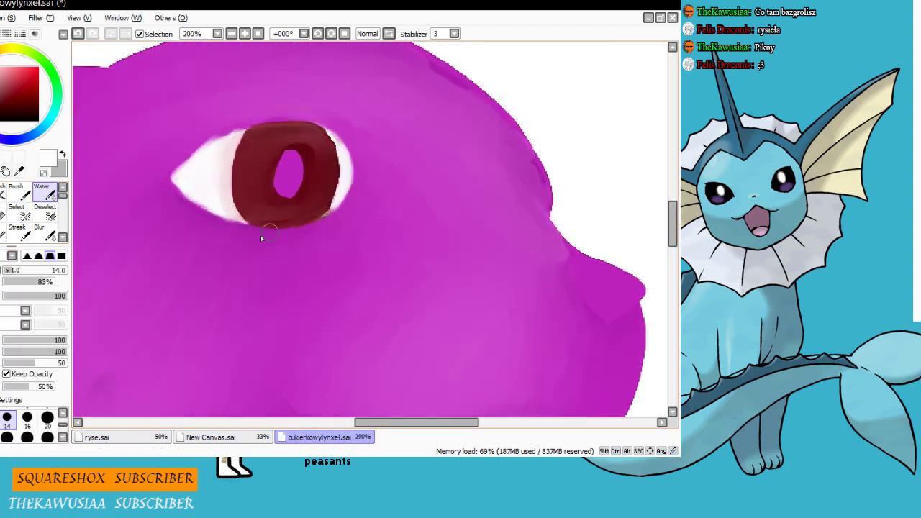
pyautogui.moveTo(201, 208)
pyautogui.mouseDown()
pyautogui.moveTo(307, 203)
pyautogui.moveTo(268, 221)
pyautogui.moveTo(262, 210)
pyautogui.moveTo(270, 226)
pyautogui.moveTo(309, 223)
pyautogui.moveTo(268, 215)
pyautogui.moveTo(269, 245)
pyautogui.mouseUp()
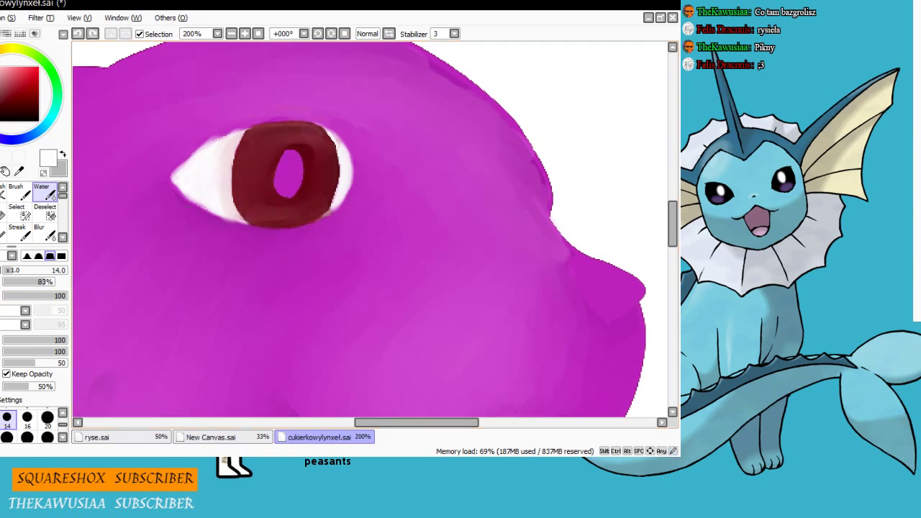
# Select the iris with the Magic Wand, blend its shading with the Water tool, and clear the selection
pyautogui.press('w')
pyautogui.click(257, 175)
pyautogui.click(21, 193)
pyautogui.click(45, 193)
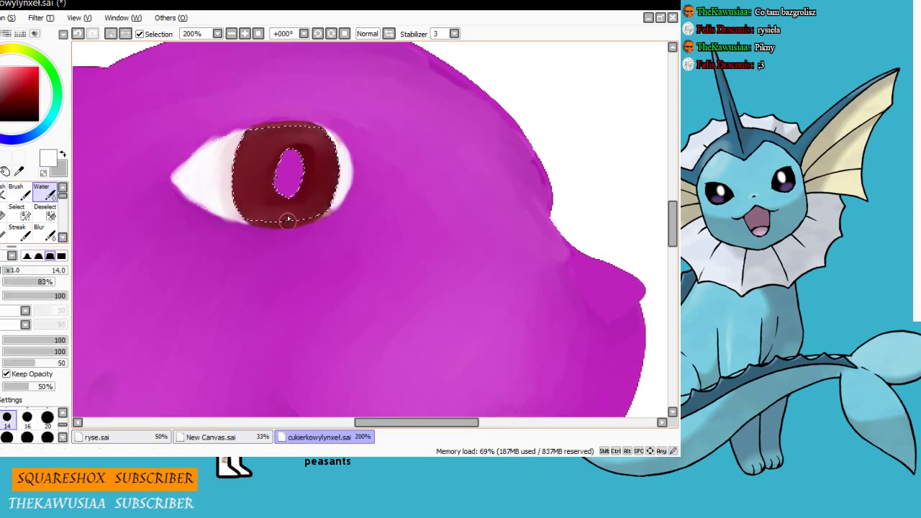
pyautogui.hotkey('ctrl', 'd')
# Sample the iris's dark red and brush it along the iris's lower edge
pyautogui.scroll(3, 272, 218)
pyautogui.moveTo(241, 226)
pyautogui.mouseDown()
pyautogui.moveTo(348, 216)
pyautogui.moveTo(386, 191)
pyautogui.mouseUp()
pyautogui.hotkey('ctrl', 'z')
pyautogui.rightClick(243, 227)
pyautogui.click(46, 193)
pyautogui.hotkey('ctrl', 'z')
pyautogui.click(20, 193)
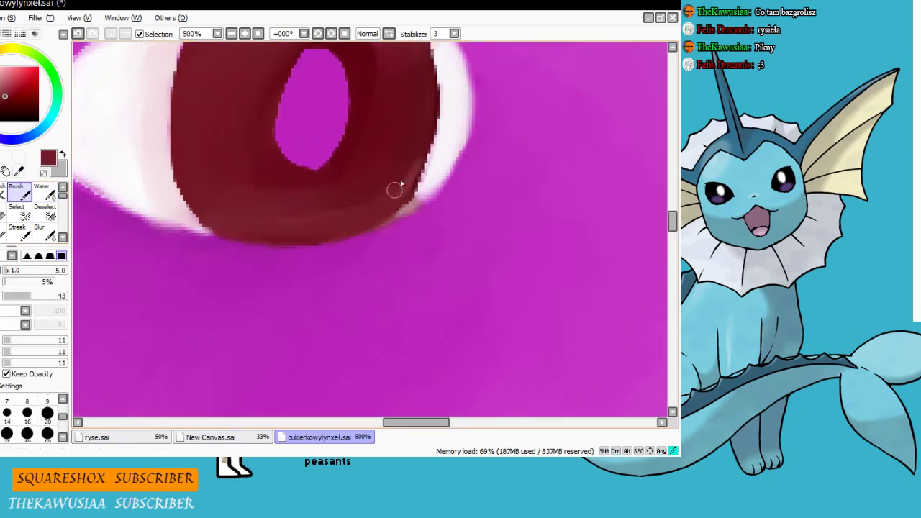
# Blend the lower part of the iris with the Water tool and clean its lower edge with the Eraser
pyautogui.press('w')
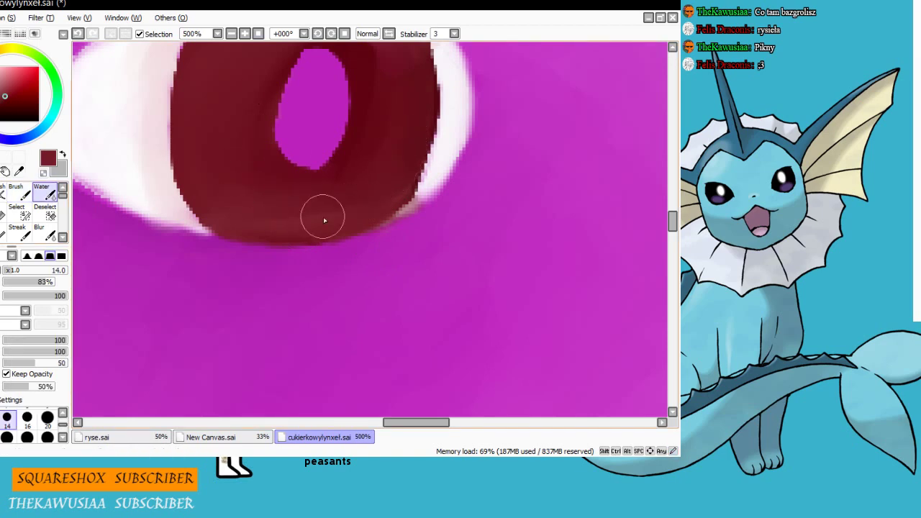
pyautogui.press('e')
pyautogui.hotkey('ctrl', 'z')
pyautogui.scroll(-3, 320, 203)
pyautogui.scroll(4, 318, 203)
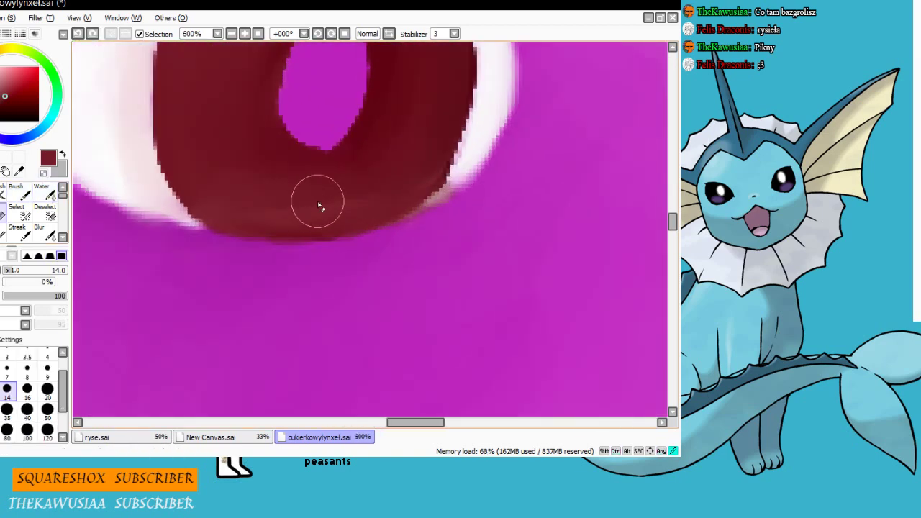
pyautogui.press('w')
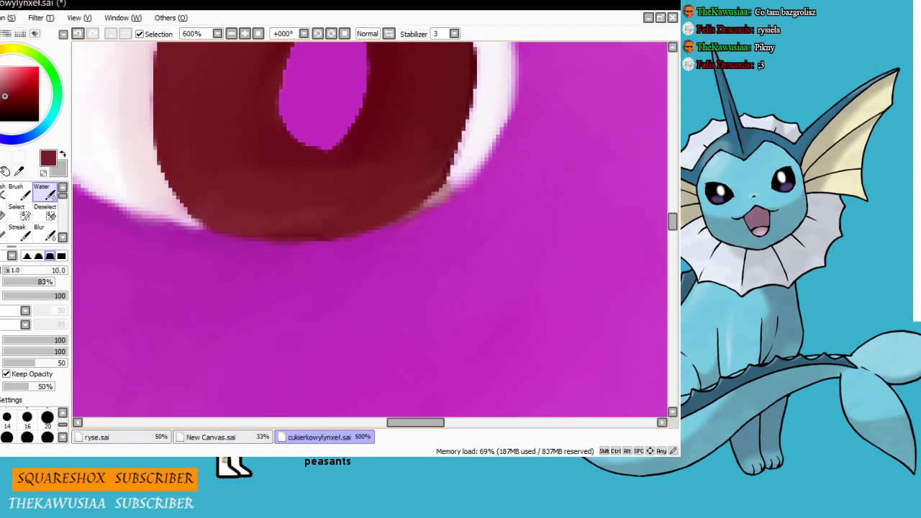
pyautogui.scroll(-6, 182, 299)
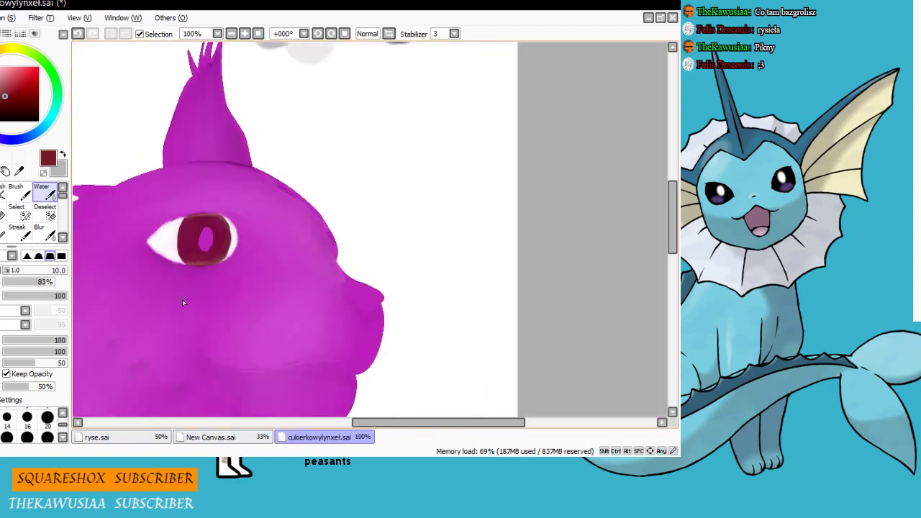
pyautogui.scroll(5, 182, 299)
pyautogui.click(2, 215)
pyautogui.moveTo(173, 231); pyautogui.dragTo(341, 220)
pyautogui.hotkey('ctrl', 'z')
pyautogui.hotkey('ctrl', 'z')
pyautogui.hotkey('ctrl', 'z')
pyautogui.hotkey('ctrl', 'z')
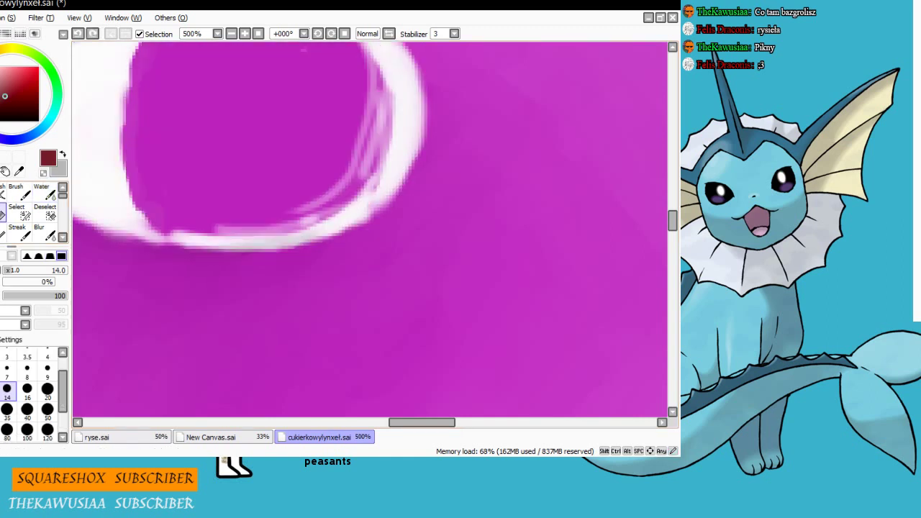
# Cover the white strip beneath the iris with sampled purple and erase the stray paint around the iris's edges
pyautogui.click(17, 193)
pyautogui.rightClick(175, 231)
pyautogui.moveTo(177, 235)
pyautogui.mouseDown()
pyautogui.moveTo(216, 238)
pyautogui.moveTo(214, 246)
pyautogui.mouseUp()
pyautogui.click(2, 214)
pyautogui.moveTo(301, 227)
pyautogui.mouseDown()
pyautogui.moveTo(353, 190)
pyautogui.moveTo(370, 85)
pyautogui.mouseUp()
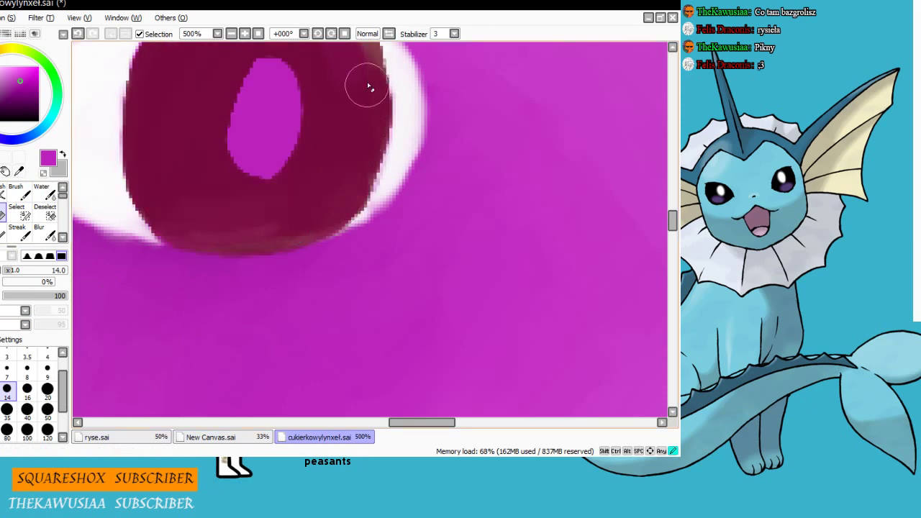
pyautogui.moveTo(674, 229); pyautogui.dragTo(674, 223)
pyautogui.moveTo(352, 229)
pyautogui.mouseDown()
pyautogui.moveTo(259, 190)
pyautogui.moveTo(188, 198)
pyautogui.mouseUp()
pyautogui.moveTo(306, 189); pyautogui.dragTo(355, 230)
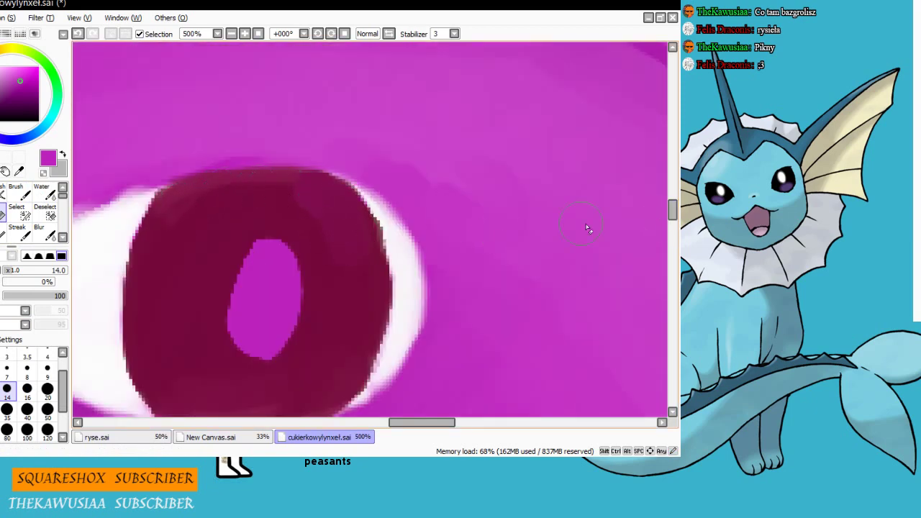
pyautogui.moveTo(674, 218); pyautogui.dragTo(674, 224)
pyautogui.moveTo(229, 295)
pyautogui.mouseDown()
pyautogui.moveTo(249, 295)
pyautogui.moveTo(275, 274)
pyautogui.mouseUp()
pyautogui.hotkey('ctrl', 'z')
pyautogui.rightClick(213, 268)
pyautogui.click(17, 193)
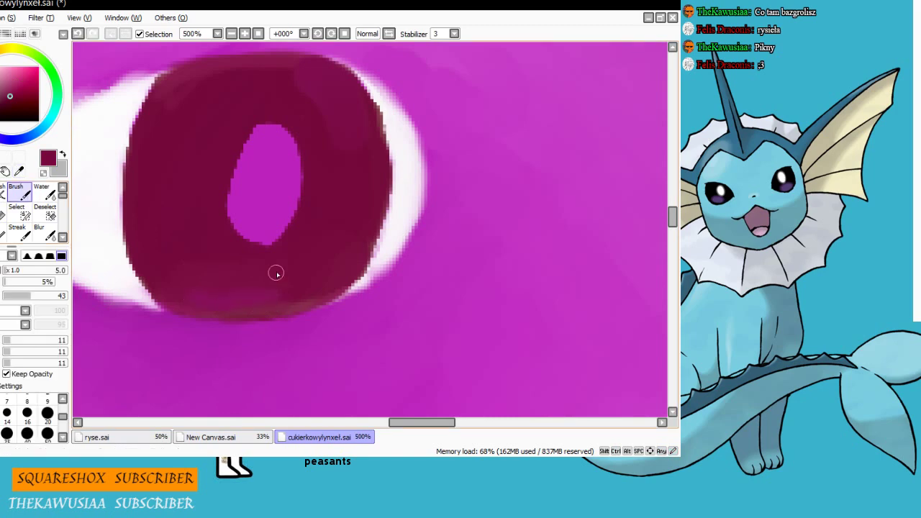
pyautogui.hotkey('ctrl', 'z')
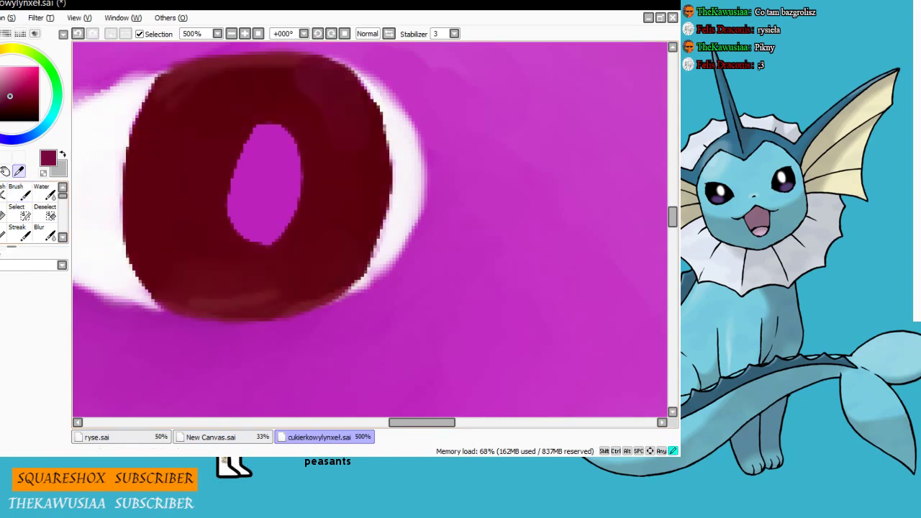
pyautogui.hotkey('ctrl', 'z')
# Touch up the upper edge of the rear white with white paint and erase the spill at its tip
pyautogui.scroll(-6, 190, 305)
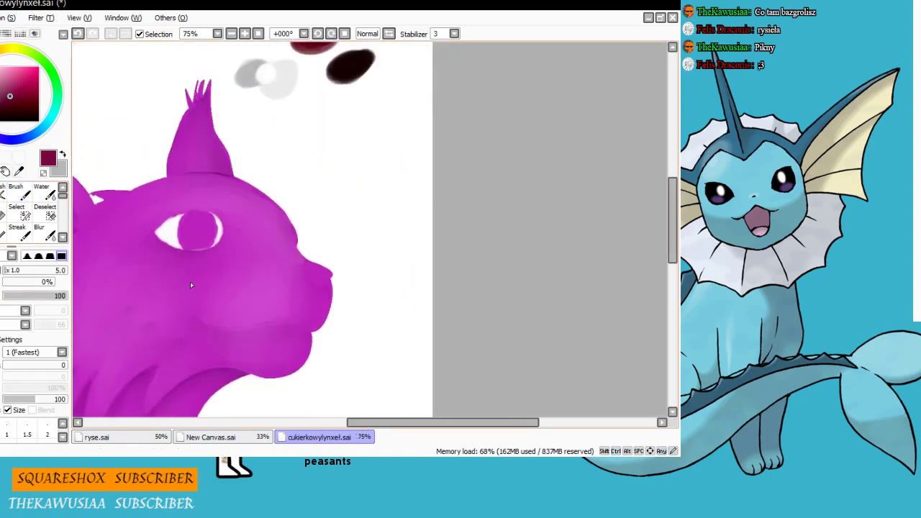
pyautogui.scroll(3, 190, 282)
pyautogui.scroll(1, 133, 177)
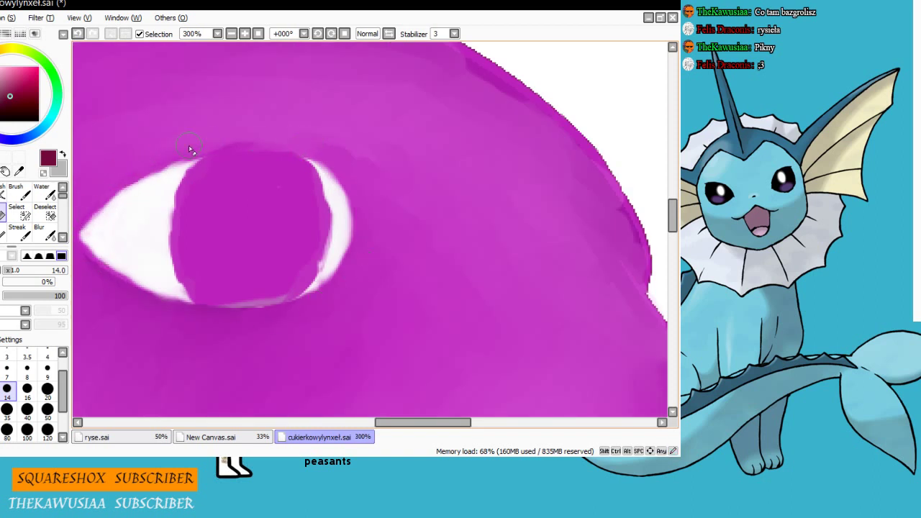
pyautogui.scroll(2, 126, 209)
pyautogui.press('b')
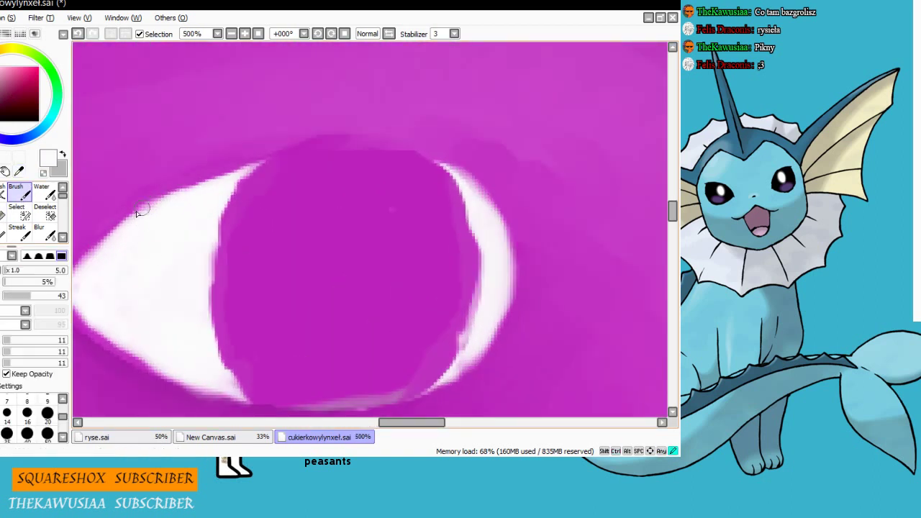
pyautogui.press('e')
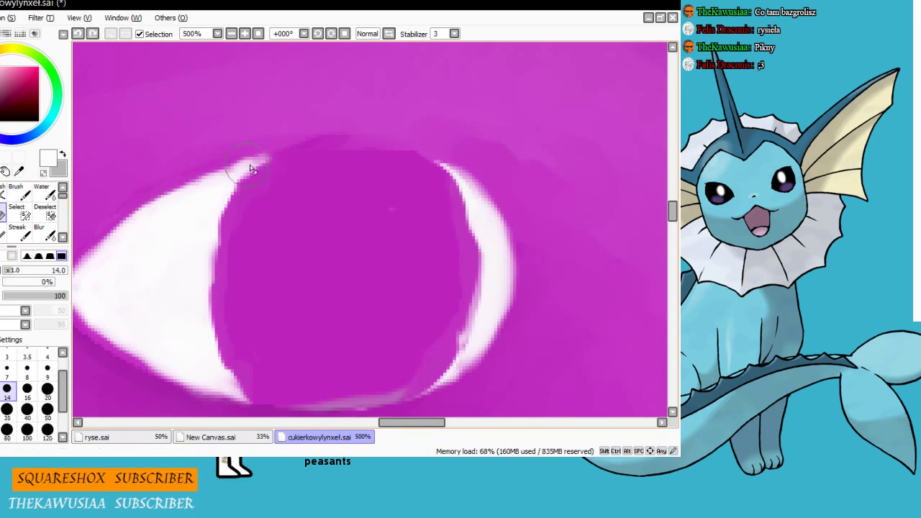
pyautogui.moveTo(251, 168)
pyautogui.mouseDown()
pyautogui.moveTo(278, 158)
pyautogui.moveTo(251, 154)
pyautogui.mouseUp()
# Clean up the grey smudge along the eye's lower rim beneath the iris area
pyautogui.scroll(-3, 405, 384)
pyautogui.scroll(3, 314, 383)
pyautogui.moveTo(328, 378); pyautogui.dragTo(386, 386)
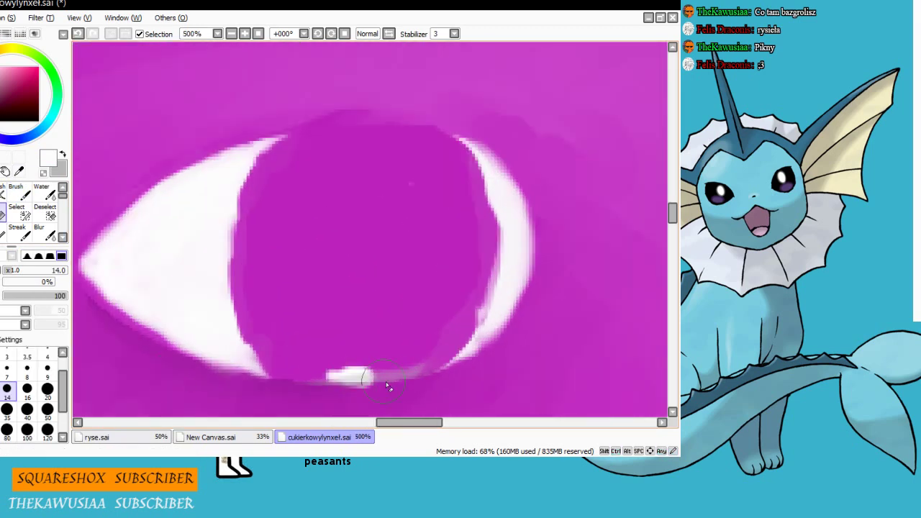
pyautogui.hotkey('ctrl', 'z')
pyautogui.hotkey('ctrl', 'z')
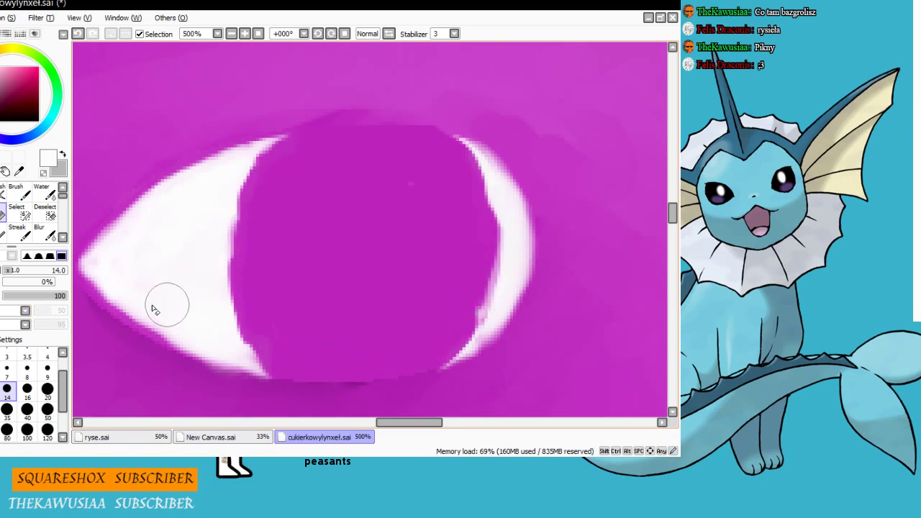
pyautogui.scroll(-4, 336, 335)
pyautogui.press('w')
pyautogui.click(340, 314)
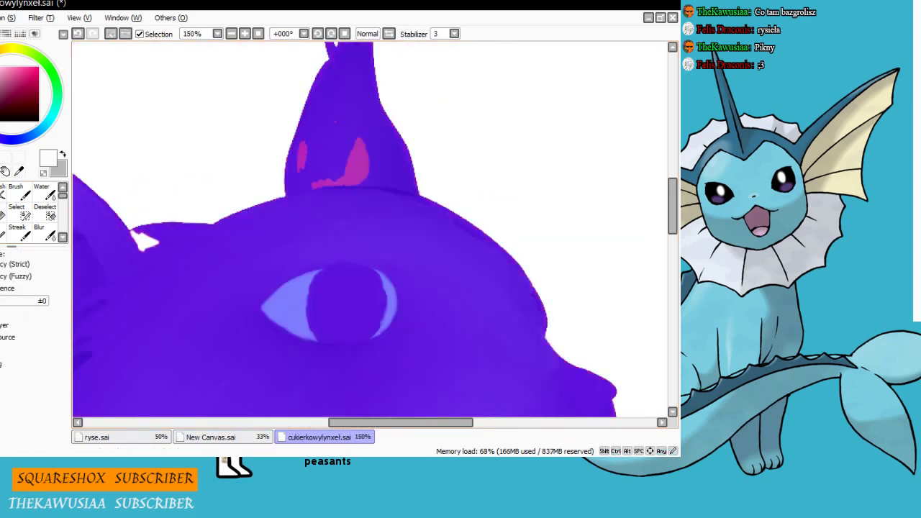
pyautogui.hotkey('ctrl', 'd')
pyautogui.click(342, 305)
# Show the colour sliders and brush a selection over the iris area, leaving an oval pupil unselected
pyautogui.click(5, 34)
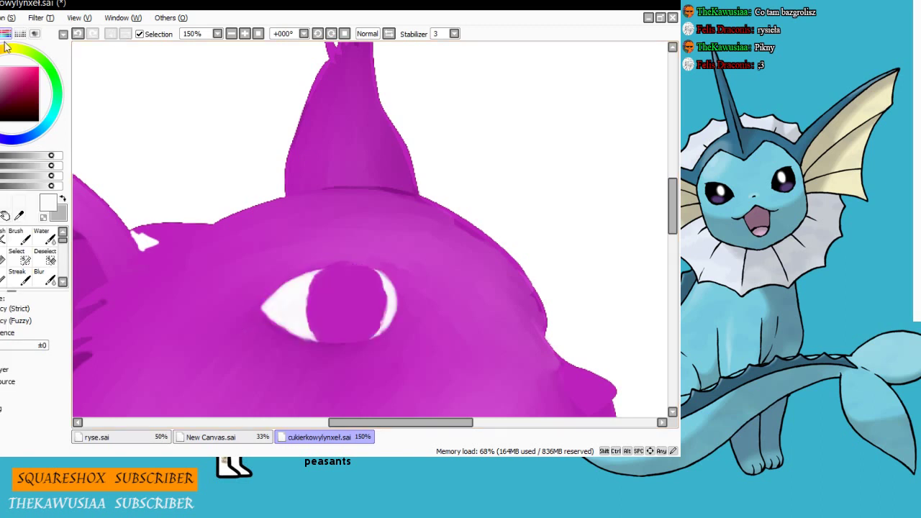
pyautogui.click(335, 288)
pyautogui.click(19, 257)
pyautogui.scroll(2, 343, 338)
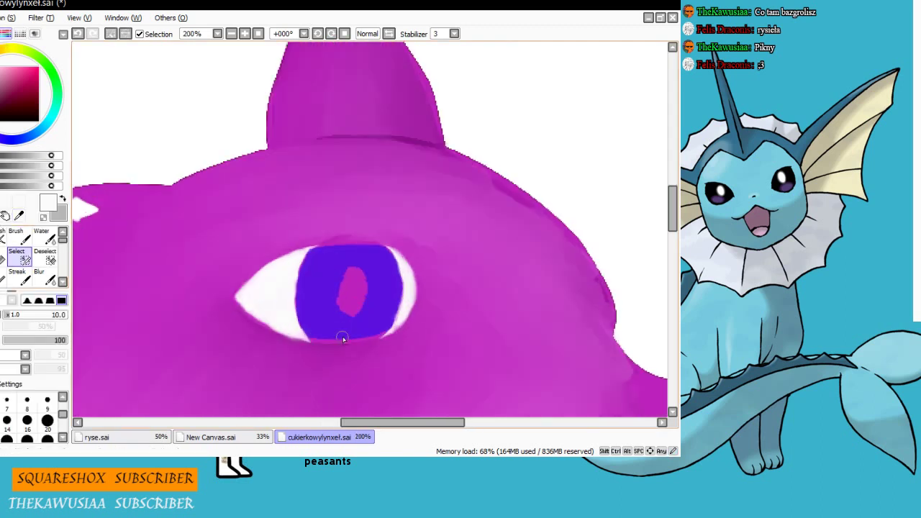
# Extend the iris selection along its upper, lower and front edges and refine the outline around the pupil
pyautogui.moveTo(297, 339); pyautogui.dragTo(396, 338)
pyautogui.moveTo(417, 280); pyautogui.dragTo(340, 344)
pyautogui.moveTo(306, 204); pyautogui.dragTo(389, 206)
pyautogui.moveTo(390, 197)
pyautogui.mouseDown()
pyautogui.moveTo(326, 196)
pyautogui.moveTo(346, 202)
pyautogui.moveTo(304, 209)
pyautogui.moveTo(308, 216)
pyautogui.moveTo(335, 204)
pyautogui.moveTo(395, 212)
pyautogui.moveTo(295, 220)
pyautogui.moveTo(404, 214)
pyautogui.moveTo(319, 207)
pyautogui.moveTo(400, 214)
pyautogui.moveTo(340, 201)
pyautogui.moveTo(308, 213)
pyautogui.mouseUp()
pyautogui.hotkey('ctrl', 'z')
pyautogui.hotkey('ctrl', 'z')
pyautogui.moveTo(364, 230); pyautogui.dragTo(337, 314)
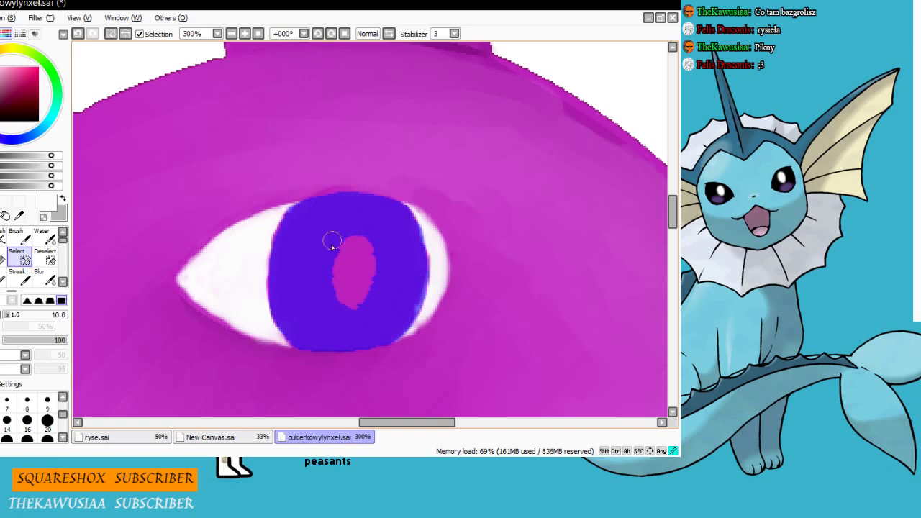
pyautogui.moveTo(332, 241); pyautogui.dragTo(336, 308)
# Sample the dark red swatch and fill the selected iris using the Brush at size 500
pyautogui.scroll(-5, 352, 316)
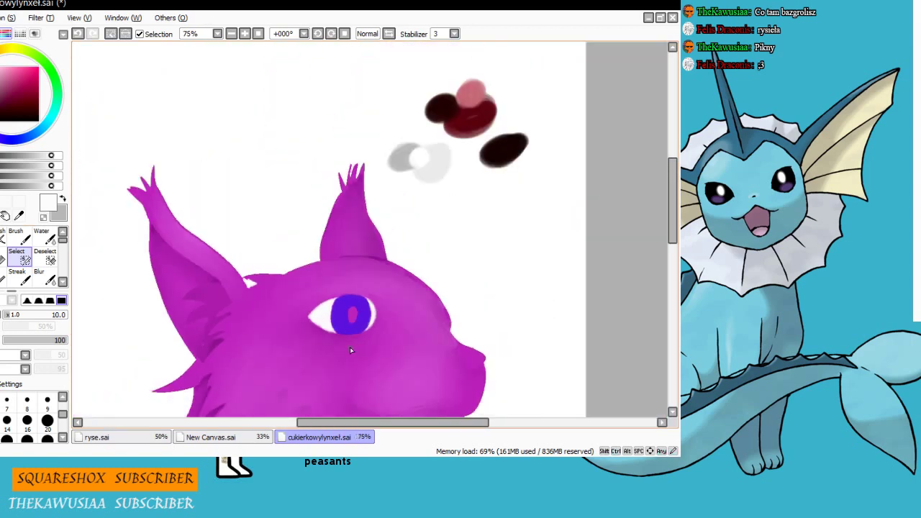
pyautogui.scroll(4, 357, 258)
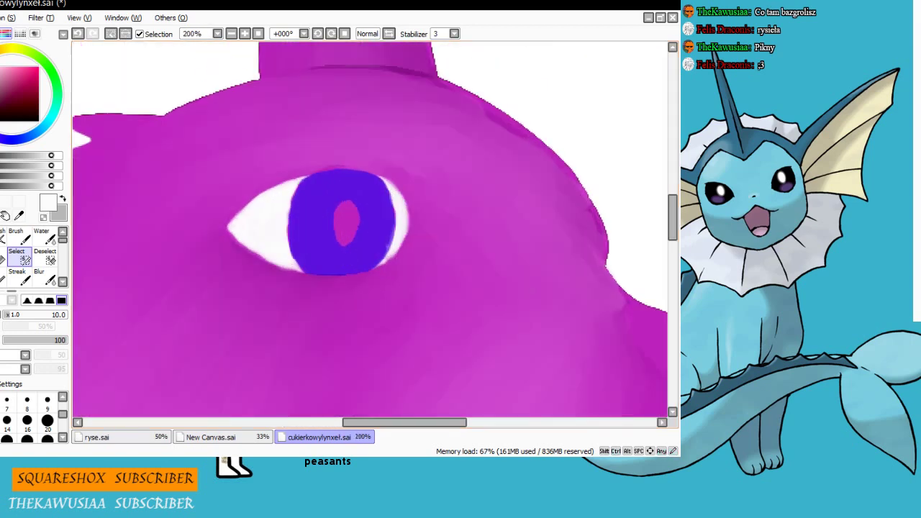
pyautogui.moveTo(673, 217)
pyautogui.mouseDown()
pyautogui.moveTo(673, 144)
pyautogui.moveTo(673, 217)
pyautogui.mouseUp()
pyautogui.click(19, 216)
pyautogui.click(633, 167)
pyautogui.click(19, 237)
pyautogui.scroll(-3, 48, 327)
pyautogui.click(48, 335)
pyautogui.click(7, 433)
pyautogui.moveTo(317, 216); pyautogui.dragTo(380, 200)
# Set the Brush size to 10 and sample the pink swatch as the secondary color and the dark brown swatch as the primary
pyautogui.click(0, 350)
pyautogui.moveTo(432, 423); pyautogui.dragTo(455, 422)
pyautogui.moveTo(673, 217); pyautogui.dragTo(673, 153)
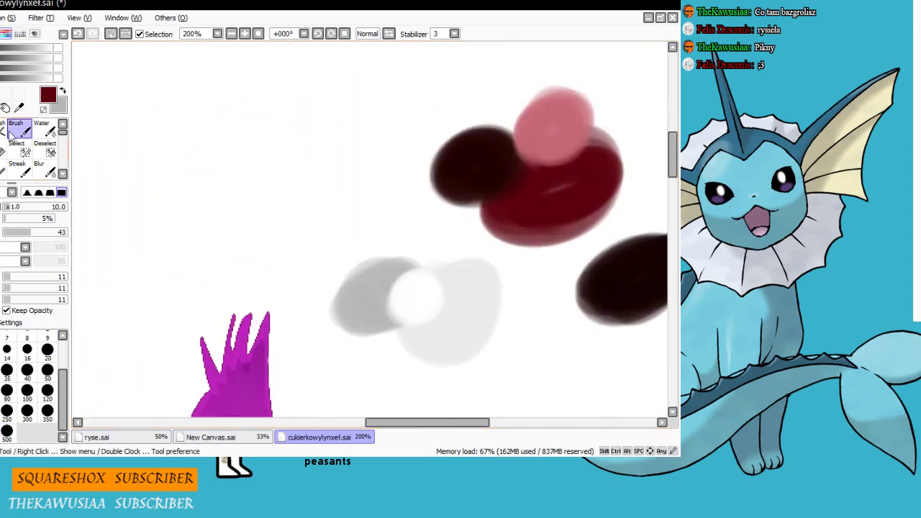
pyautogui.click(18, 108)
pyautogui.press('x')
pyautogui.click(558, 130)
pyautogui.press('x')
pyautogui.click(479, 166)
# Brush dark brown shading along the iris's outer edge and around the pupil with the Brush at size 10
pyautogui.scroll(-10, 243, 281)
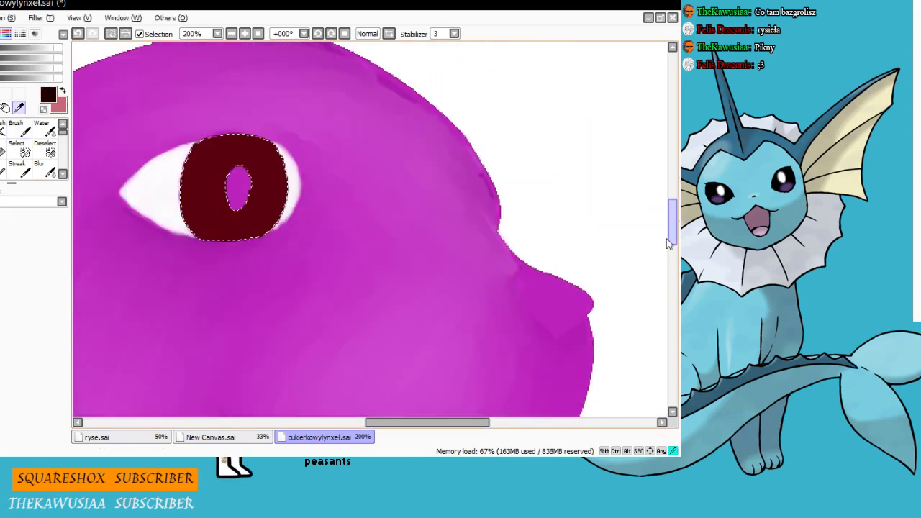
pyautogui.press('b')
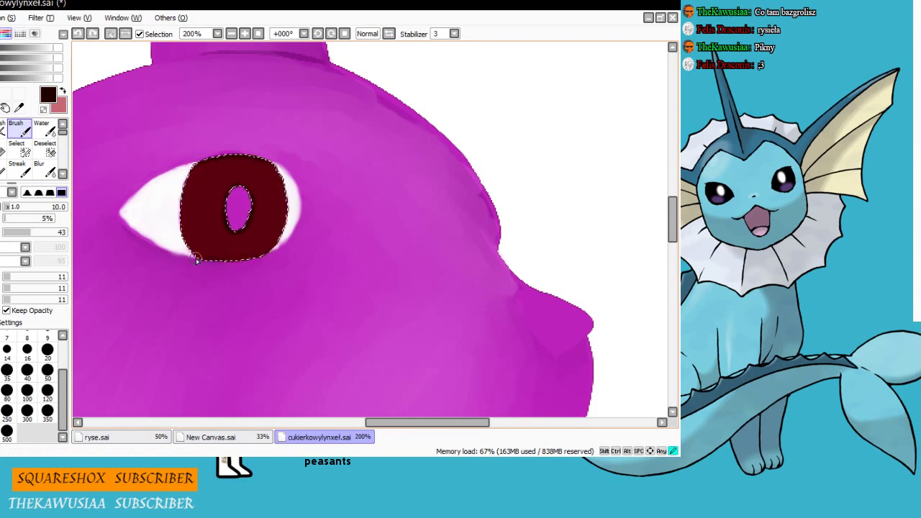
pyautogui.hotkey('alt', 'Tab')
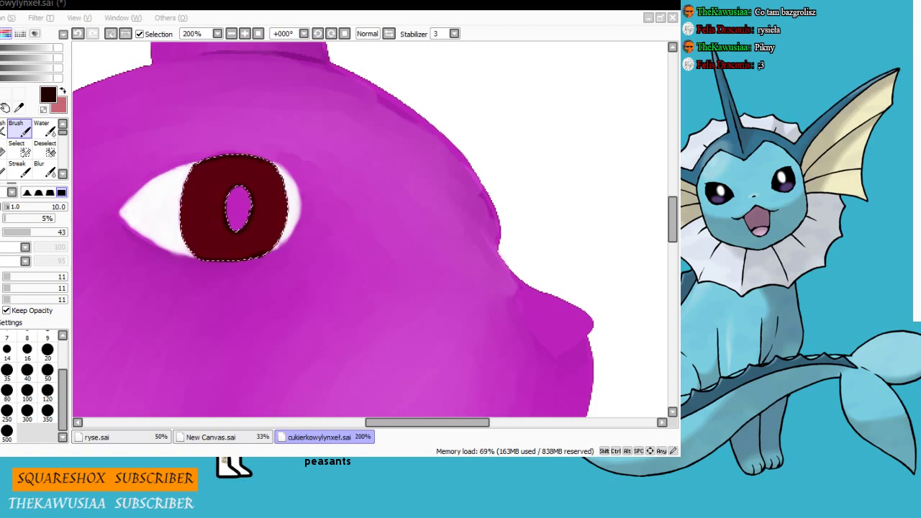
pyautogui.moveTo(239, 166)
pyautogui.mouseDown()
pyautogui.moveTo(197, 167)
pyautogui.moveTo(185, 230)
pyautogui.mouseUp()
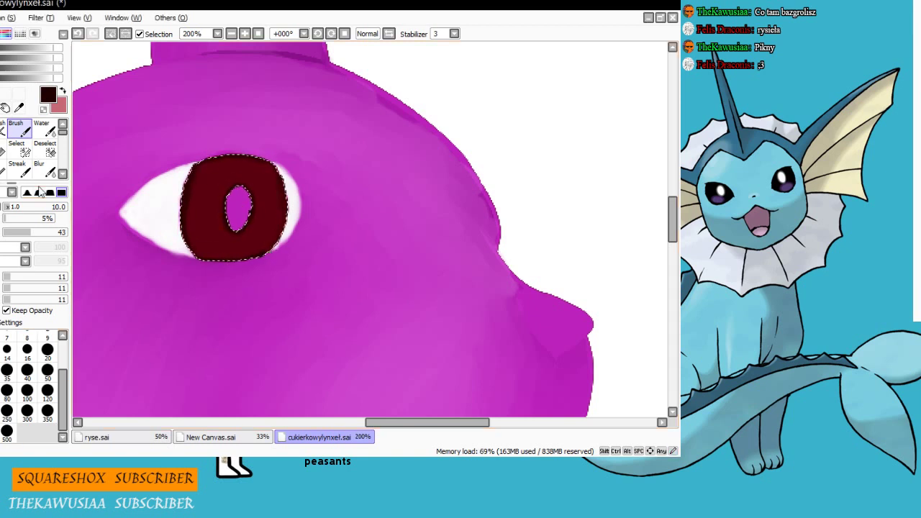
# Blend the dark brown shading into the dark red iris with the Water tool at size 10
pyautogui.press('c')
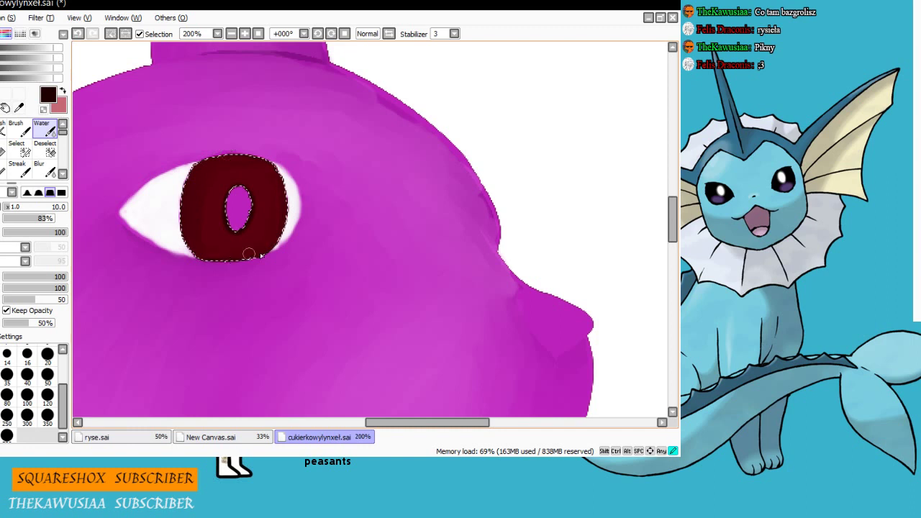
pyautogui.moveTo(249, 254)
pyautogui.mouseDown()
pyautogui.moveTo(239, 162)
pyautogui.moveTo(244, 252)
pyautogui.mouseUp()
pyautogui.click(35, 453)
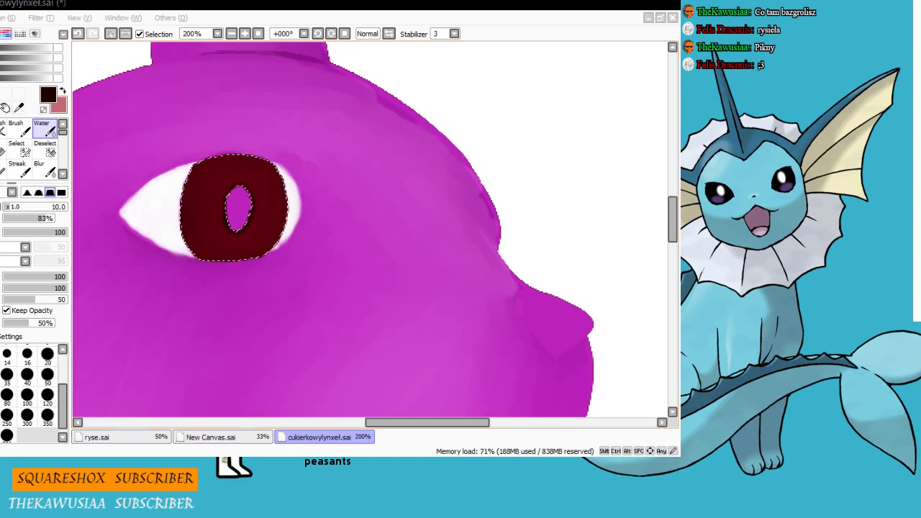
pyautogui.moveTo(231, 167)
pyautogui.mouseDown()
pyautogui.moveTo(245, 171)
pyautogui.moveTo(253, 252)
pyautogui.mouseUp()
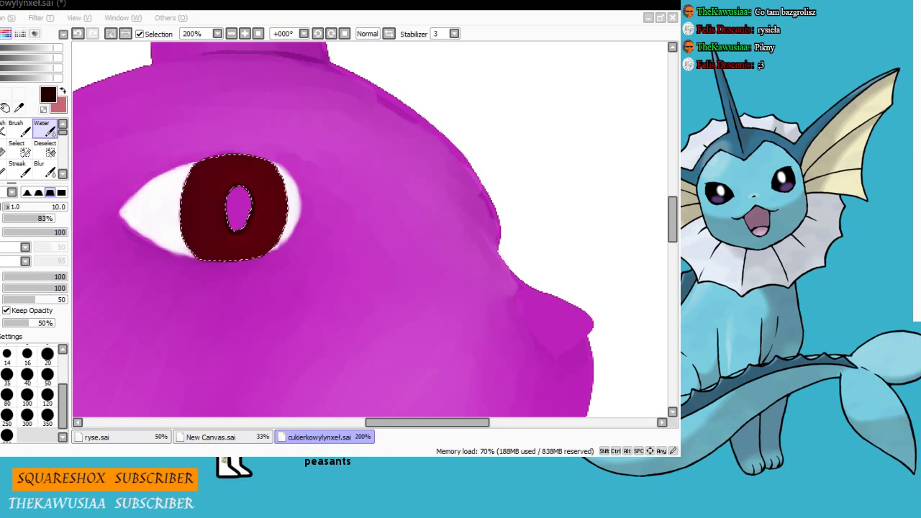
pyautogui.hotkey('alt', 'Tab')
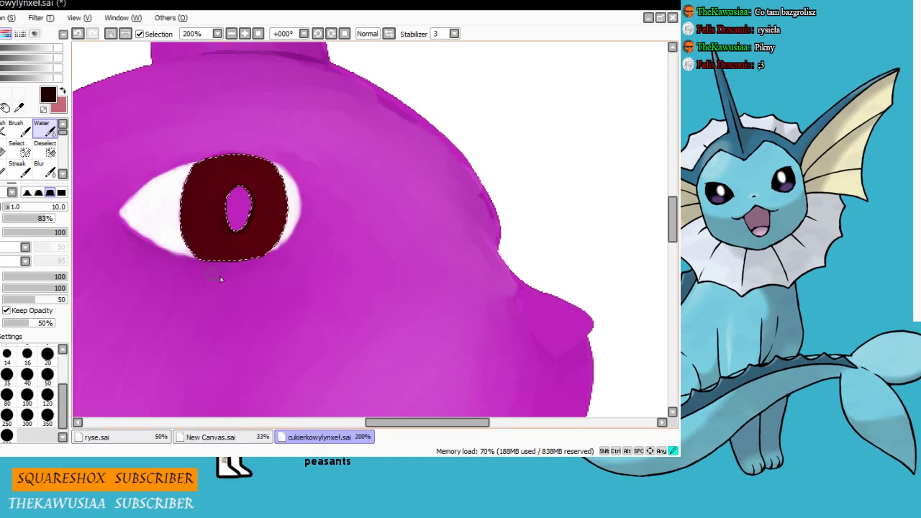
pyautogui.hotkey('alt', 'Tab')
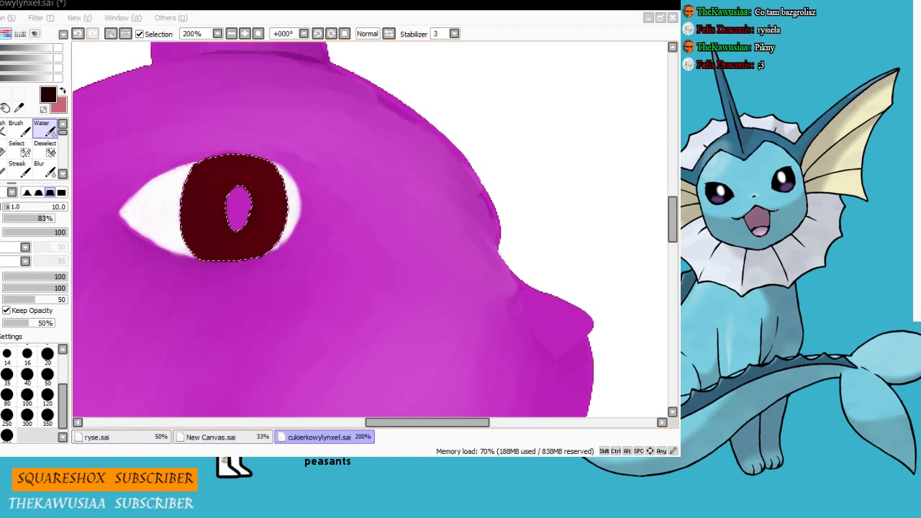
pyautogui.hotkey('alt', 'Tab')
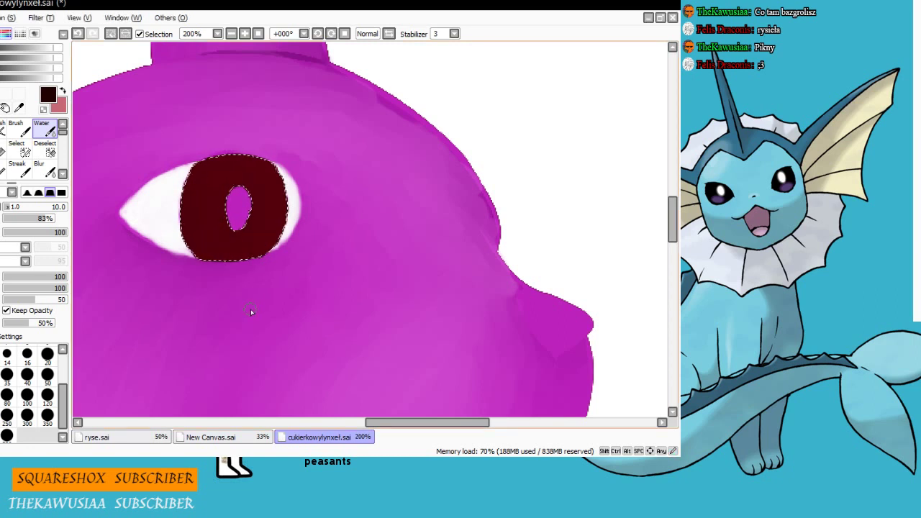
# Choose a muted dark brown and wash over the selected iris with the Water tool at size 120
pyautogui.click(0, 34)
pyautogui.moveTo(0, 112); pyautogui.dragTo(0, 107)
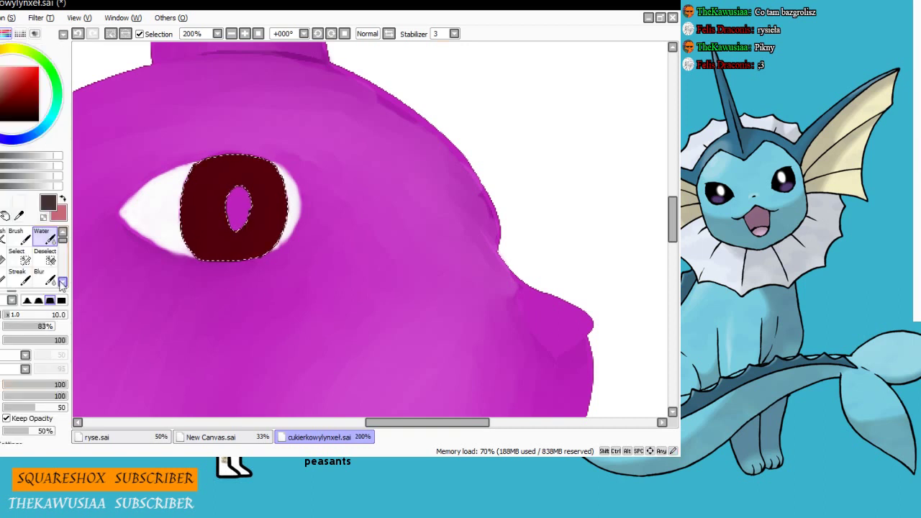
pyautogui.click(0, 34)
pyautogui.click(47, 397)
pyautogui.click(245, 189)
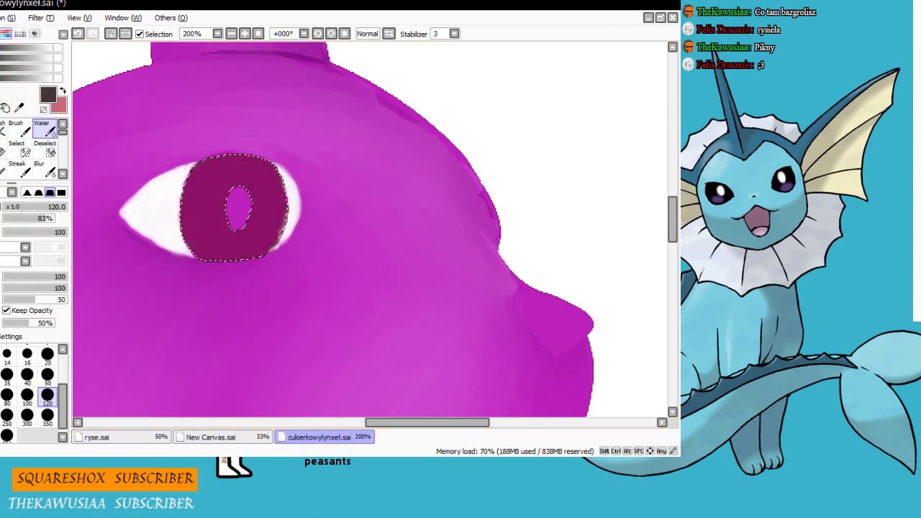
# Clear the selected iris and refill it with a muted dark brown using the Brush at size 50
pyautogui.click(6, 34)
pyautogui.click(2, 258)
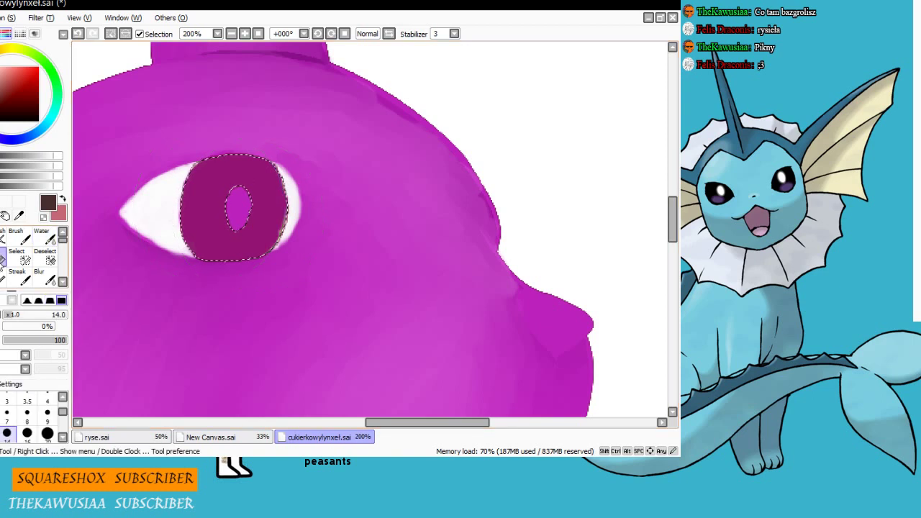
pyautogui.press('d')
pyautogui.click(19, 237)
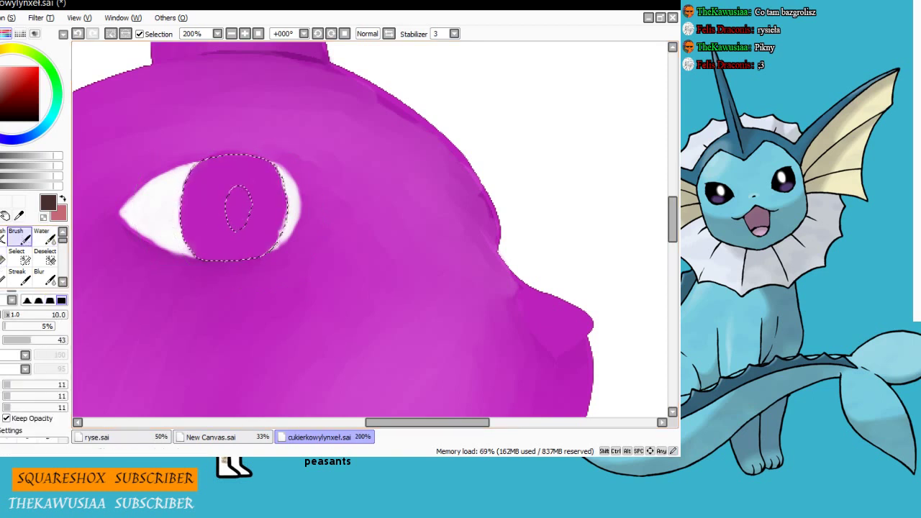
pyautogui.click(3, 34)
pyautogui.moveTo(200, 213)
pyautogui.mouseDown()
pyautogui.moveTo(292, 214)
pyautogui.moveTo(318, 192)
pyautogui.mouseUp()
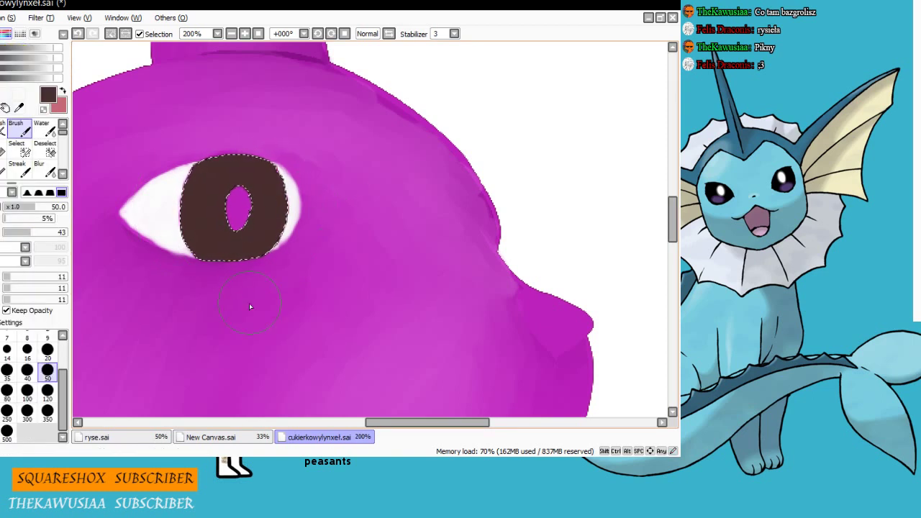
pyautogui.click(258, 109)
pyautogui.moveTo(672, 217)
pyautogui.mouseDown()
pyautogui.moveTo(672, 148)
pyautogui.moveTo(668, 235)
pyautogui.mouseUp()
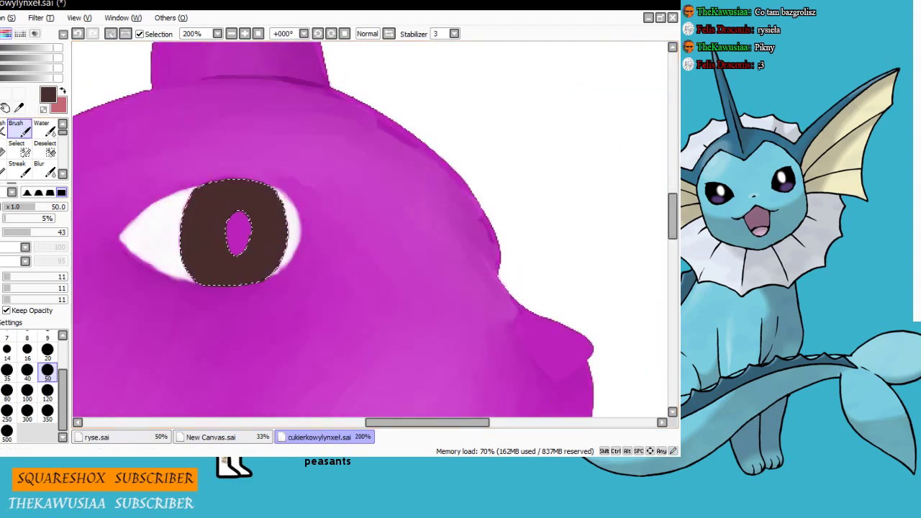
# Set the primary color to a dark reddish brown, the secondary to a muted pink, and the Brush size to 10
pyautogui.click(2, 34)
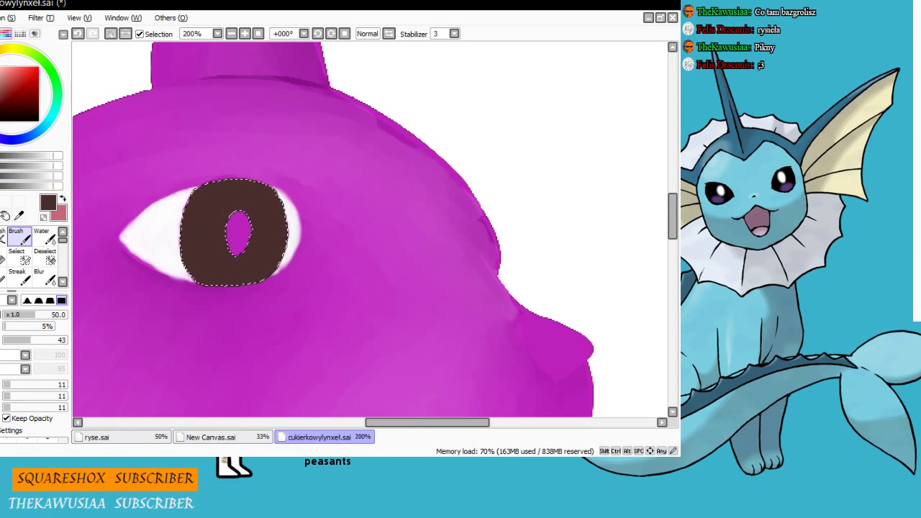
pyautogui.moveTo(3, 79); pyautogui.dragTo(38, 112)
pyautogui.click(63, 199)
pyautogui.click(63, 199)
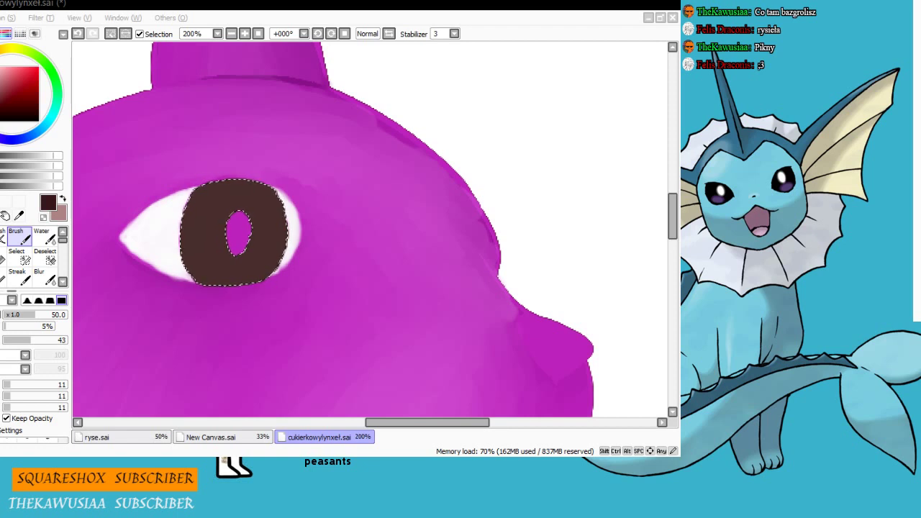
pyautogui.click(215, 240)
pyautogui.click(0, 34)
pyautogui.click(0, 350)
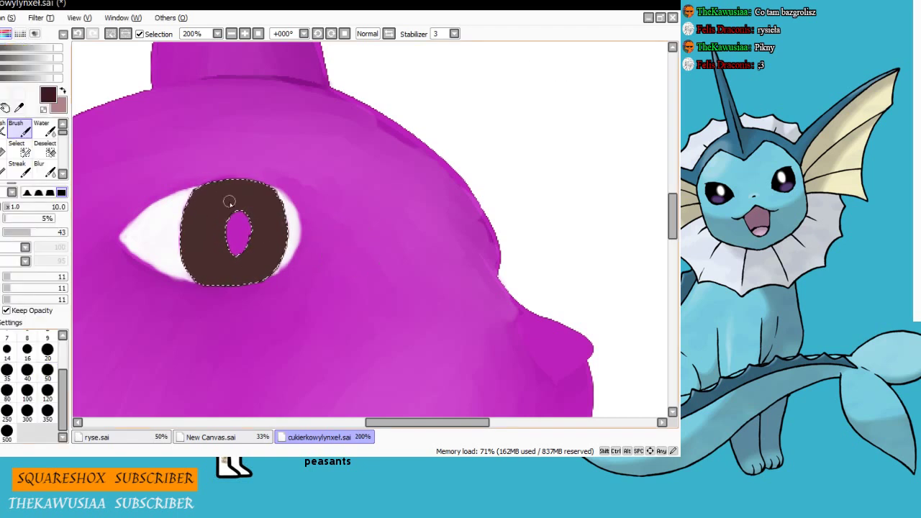
# Shade the iris's outer edge with the dark reddish brown and blend it inward with the Water tool
pyautogui.moveTo(229, 201)
pyautogui.mouseDown()
pyautogui.moveTo(184, 240)
pyautogui.moveTo(189, 274)
pyautogui.mouseUp()
pyautogui.moveTo(272, 197)
pyautogui.mouseDown()
pyautogui.moveTo(278, 245)
pyautogui.moveTo(208, 281)
pyautogui.moveTo(190, 273)
pyautogui.moveTo(212, 284)
pyautogui.moveTo(193, 221)
pyautogui.moveTo(230, 288)
pyautogui.mouseUp()
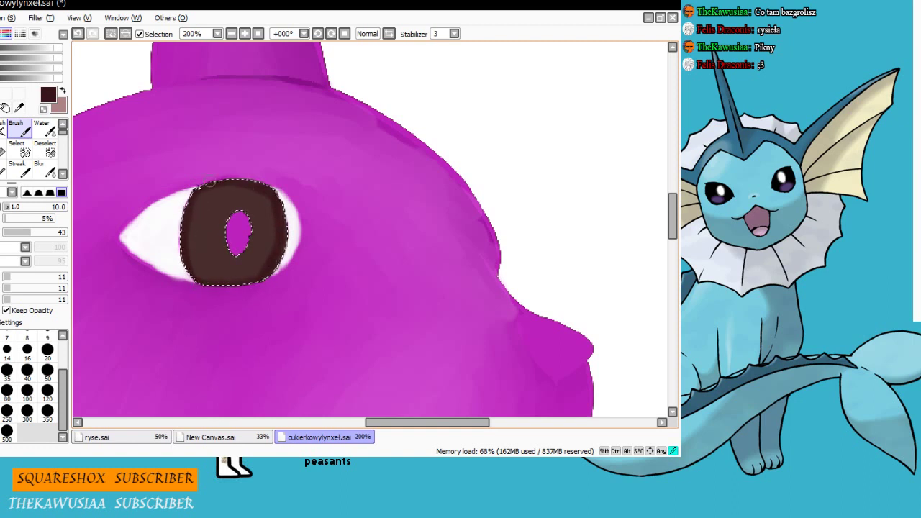
pyautogui.click(41, 129)
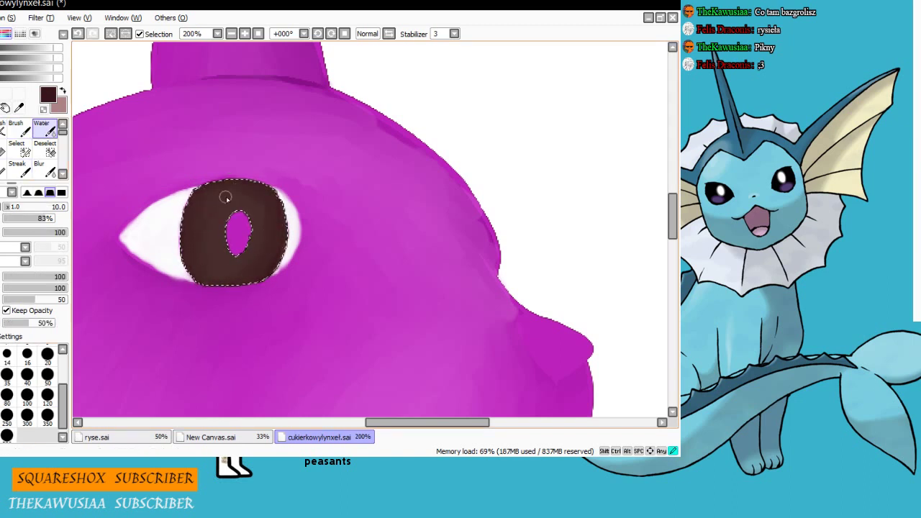
pyautogui.moveTo(226, 197); pyautogui.dragTo(271, 239)
pyautogui.moveTo(189, 200)
pyautogui.mouseDown()
pyautogui.moveTo(185, 241)
pyautogui.moveTo(227, 252)
pyautogui.moveTo(224, 278)
pyautogui.moveTo(206, 277)
pyautogui.mouseUp()
# Brush muted pink highlights around the middle of the iris and blend them into the brown with the Water tool
pyautogui.click(21, 131)
pyautogui.click(52, 134)
pyautogui.press('x')
pyautogui.click(20, 130)
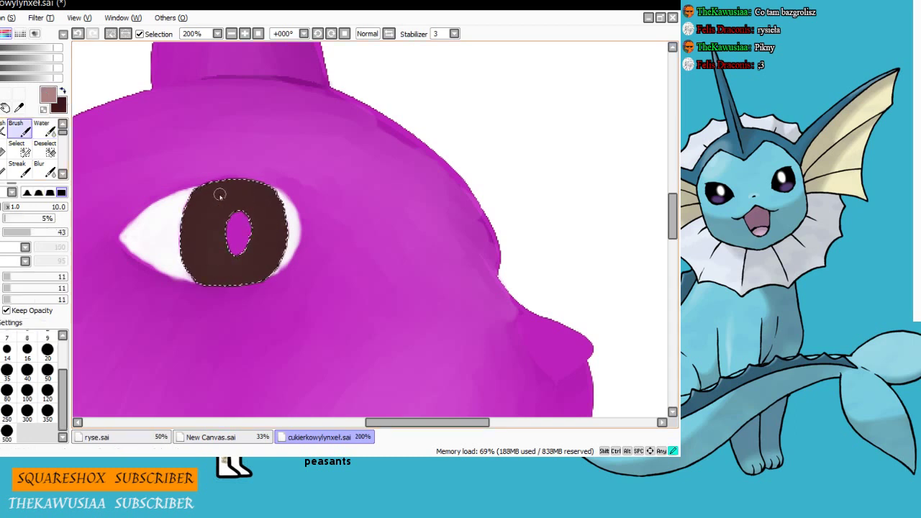
pyautogui.moveTo(220, 193); pyautogui.dragTo(255, 195)
pyautogui.moveTo(200, 220); pyautogui.dragTo(202, 254)
pyautogui.moveTo(267, 222); pyautogui.dragTo(261, 254)
pyautogui.moveTo(219, 276); pyautogui.dragTo(250, 271)
pyautogui.click(44, 130)
pyautogui.moveTo(201, 223)
pyautogui.mouseDown()
pyautogui.moveTo(264, 236)
pyautogui.moveTo(257, 202)
pyautogui.moveTo(225, 255)
pyautogui.moveTo(227, 213)
pyautogui.moveTo(200, 217)
pyautogui.moveTo(264, 217)
pyautogui.moveTo(216, 226)
pyautogui.moveTo(200, 191)
pyautogui.mouseUp()
pyautogui.moveTo(238, 216)
pyautogui.mouseDown()
pyautogui.moveTo(232, 235)
pyautogui.moveTo(263, 267)
pyautogui.moveTo(210, 238)
pyautogui.moveTo(206, 227)
pyautogui.moveTo(248, 245)
pyautogui.mouseUp()
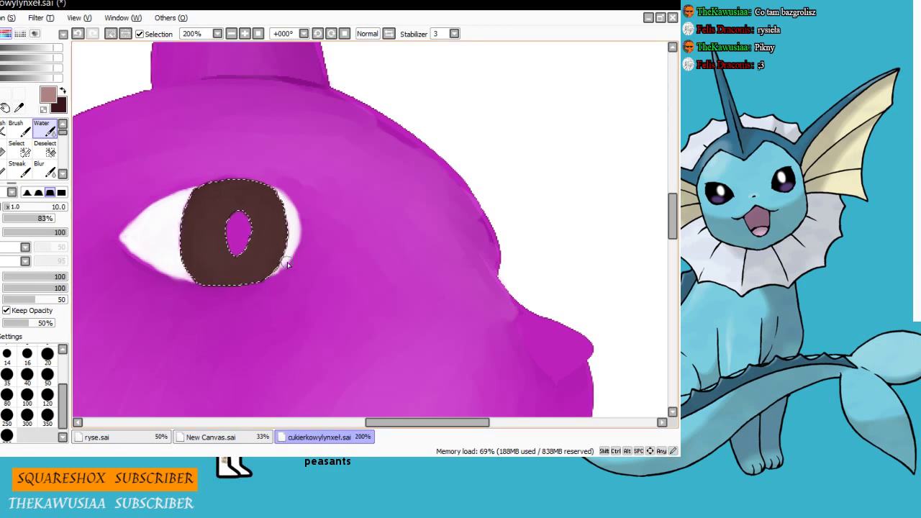
# Dab the dark reddish brown beside the pupil with the Brush and clear the iris selection
pyautogui.press('x')
pyautogui.press('b')
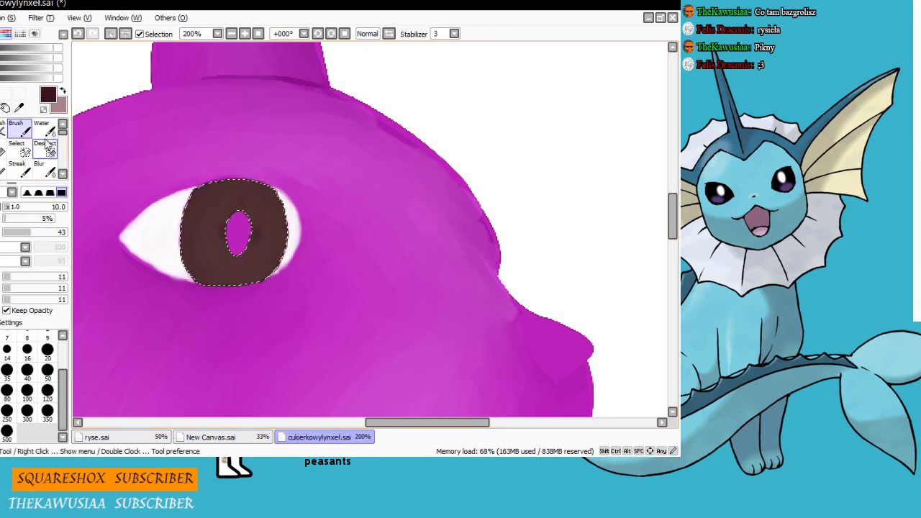
pyautogui.hotkey('ctrl', 'd')
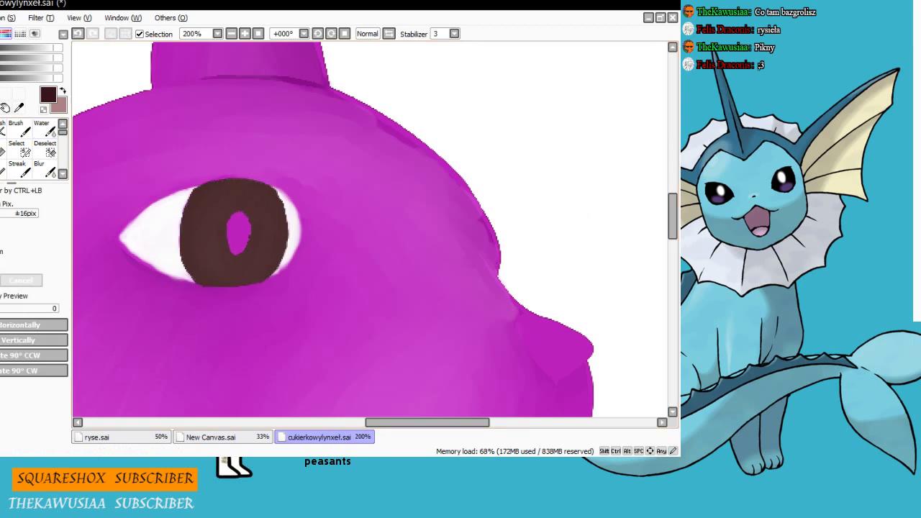
# Choose black as the primary color and paint the oval pupil solid with the Brush
pyautogui.keyDown('ctrl'); pyautogui.click(216, 238); pyautogui.keyUp('ctrl')
pyautogui.click(0, 34)
pyautogui.click(3, 120)
pyautogui.moveTo(237, 250)
pyautogui.mouseDown()
pyautogui.moveTo(239, 219)
pyautogui.moveTo(242, 249)
pyautogui.moveTo(239, 234)
pyautogui.mouseUp()
pyautogui.hotkey('ctrl', 'z')
# Soften the eye's upper, lower and corner edges into the surrounding purple fur with the Water tool
pyautogui.scroll(-5, 286, 286)
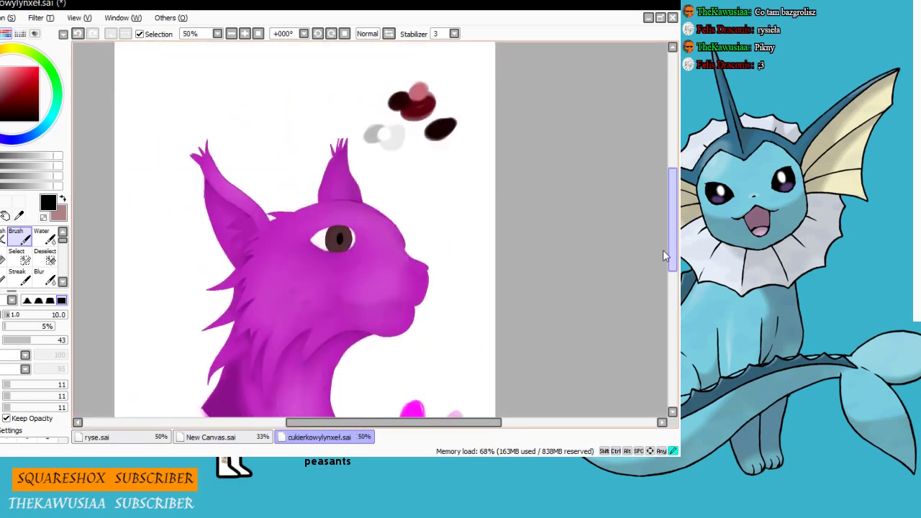
pyautogui.moveTo(670, 254)
pyautogui.mouseDown()
pyautogui.moveTo(670, 264)
pyautogui.moveTo(675, 245)
pyautogui.mouseUp()
pyautogui.scroll(2, 329, 213)
pyautogui.scroll(2, 329, 212)
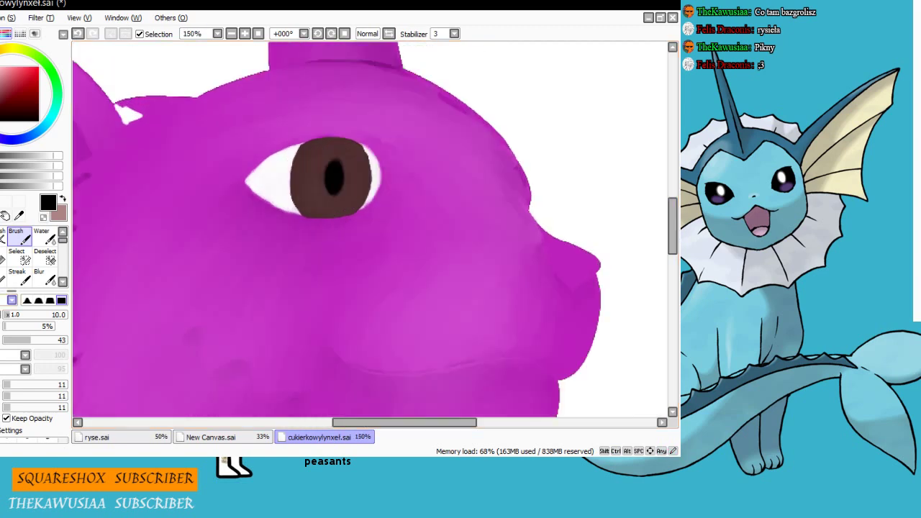
pyautogui.click(41, 236)
pyautogui.moveTo(255, 190); pyautogui.dragTo(295, 218)
pyautogui.moveTo(383, 194)
pyautogui.mouseDown()
pyautogui.moveTo(384, 169)
pyautogui.moveTo(363, 146)
pyautogui.moveTo(327, 140)
pyautogui.moveTo(252, 192)
pyautogui.mouseUp()
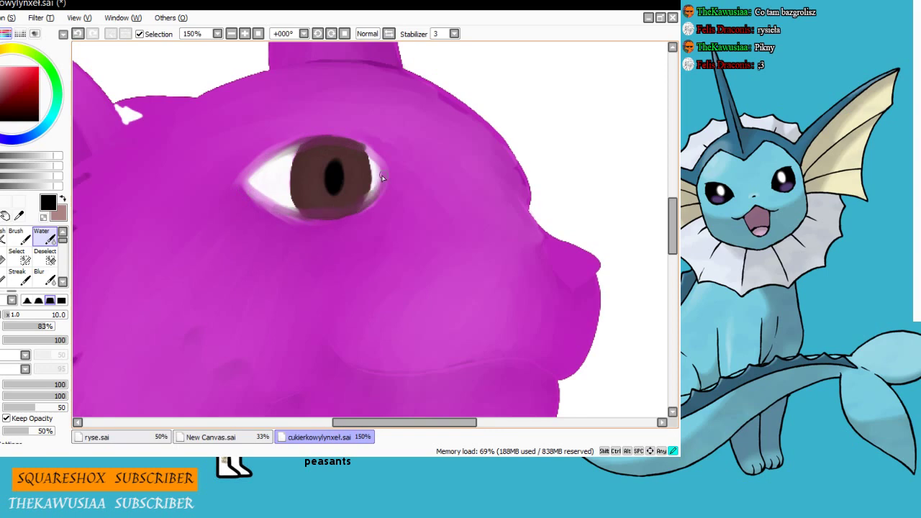
pyautogui.scroll(1, 356, 206)
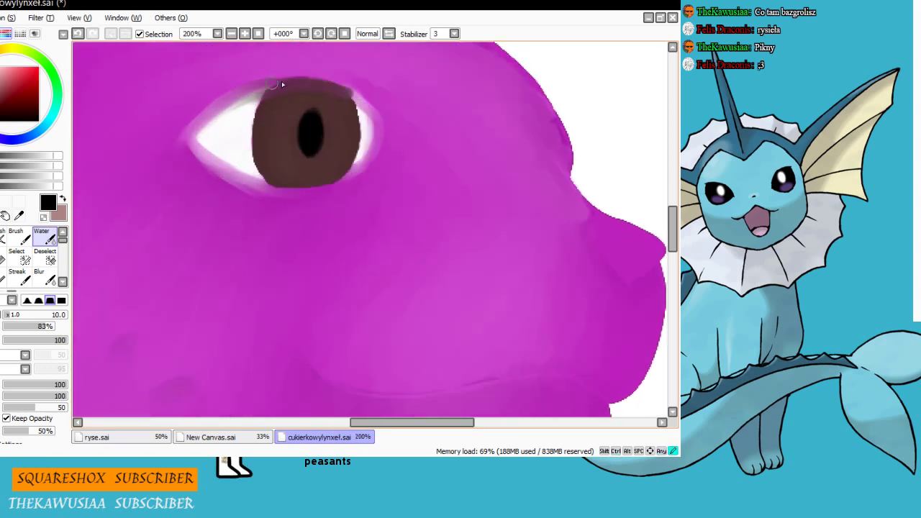
pyautogui.moveTo(310, 87); pyautogui.dragTo(370, 116)
pyautogui.moveTo(352, 170)
pyautogui.mouseDown()
pyautogui.moveTo(312, 181)
pyautogui.moveTo(367, 157)
pyautogui.mouseUp()
pyautogui.moveTo(277, 173)
pyautogui.mouseDown()
pyautogui.moveTo(237, 165)
pyautogui.moveTo(220, 138)
pyautogui.moveTo(273, 123)
pyautogui.moveTo(251, 155)
pyautogui.moveTo(355, 107)
pyautogui.moveTo(220, 144)
pyautogui.moveTo(233, 156)
pyautogui.moveTo(232, 130)
pyautogui.moveTo(289, 107)
pyautogui.mouseUp()
# Fade the iris and the eye whites so that the surrounding purple tints them
pyautogui.press('e')
pyautogui.hotkey('ctrl', 'z')
pyautogui.hotkey('ctrl', 'z')
pyautogui.hotkey('ctrl', 'z')
pyautogui.hotkey('ctrl', 'z')
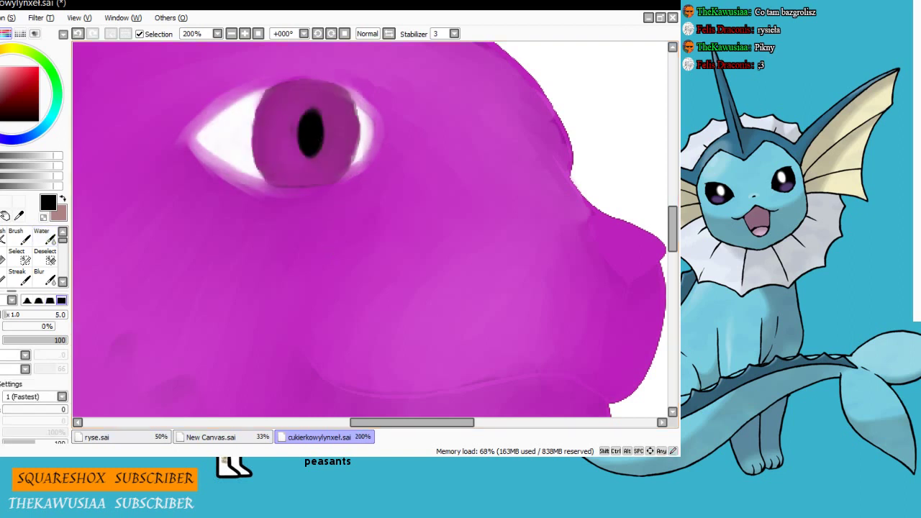
pyautogui.hotkey('ctrl', 'y')
pyautogui.hotkey('ctrl', 'y')
pyautogui.hotkey('ctrl', 'y')
pyautogui.scroll(-1, 216, 284)
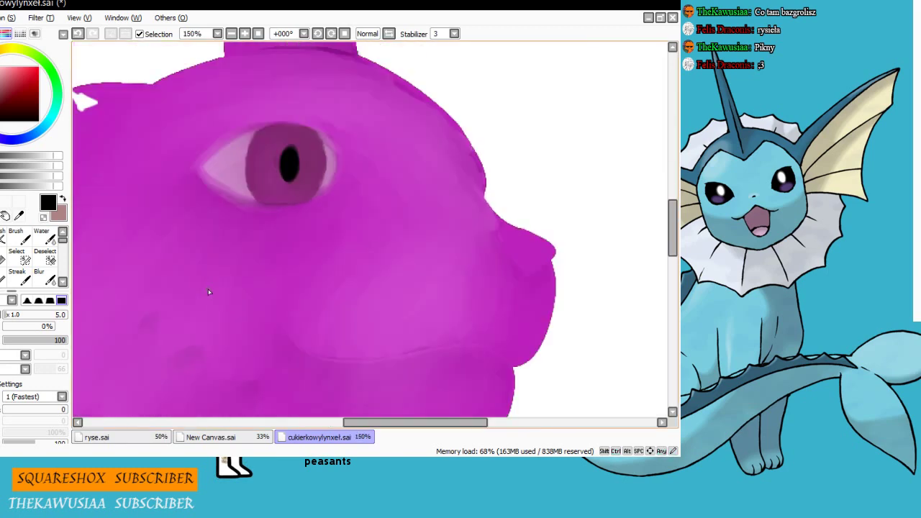
pyautogui.hotkey('ctrl', 'y')
pyautogui.hotkey('ctrl', 'y')
# Try erasing the purple tint from the rear white of the eye with the Eraser at size 14
pyautogui.press('e')
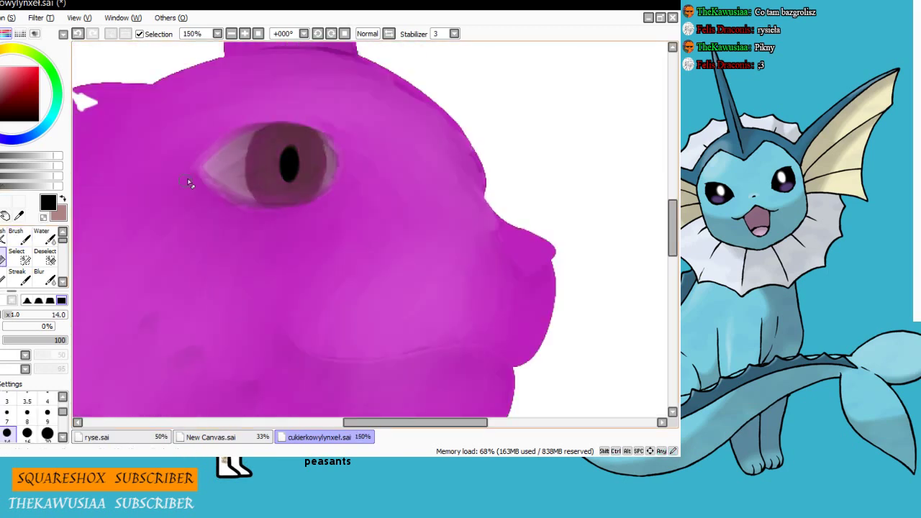
pyautogui.moveTo(240, 151)
pyautogui.mouseDown()
pyautogui.moveTo(238, 189)
pyautogui.moveTo(245, 148)
pyautogui.mouseUp()
pyautogui.hotkey('ctrl', 'z')
pyautogui.hotkey('ctrl', 'z')
pyautogui.hotkey('ctrl', 'z')
# Erase the purple tint from the rear and front eye whites up to the iris and eyelid edges with the Eraser at size 2.3
pyautogui.moveTo(230, 201)
pyautogui.mouseDown()
pyautogui.moveTo(248, 171)
pyautogui.moveTo(234, 151)
pyautogui.mouseUp()
pyautogui.hotkey('ctrl', 'z')
pyautogui.scroll(4, 238, 157)
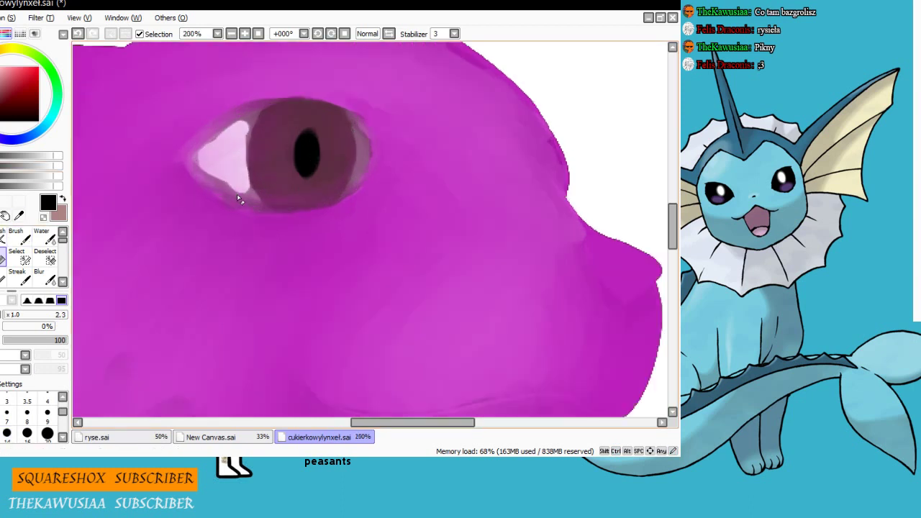
pyautogui.moveTo(205, 202)
pyautogui.mouseDown()
pyautogui.moveTo(266, 162)
pyautogui.moveTo(250, 221)
pyautogui.mouseUp()
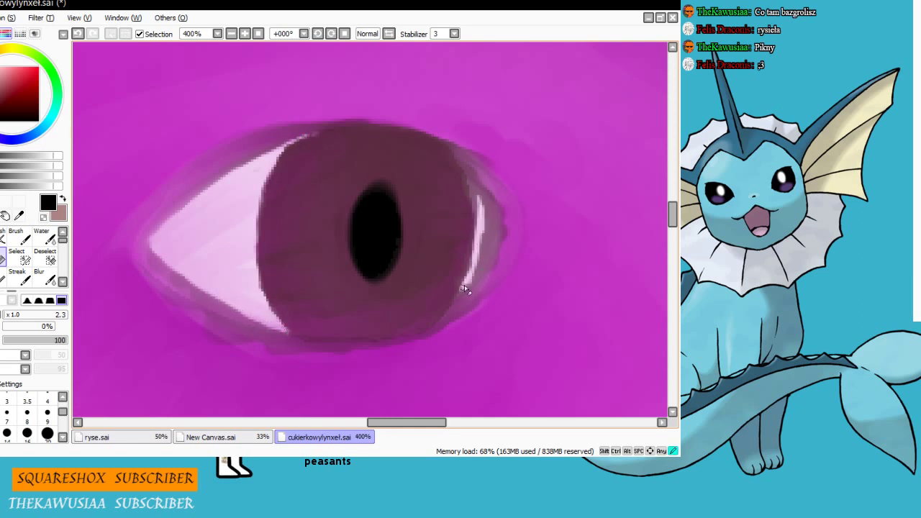
pyautogui.moveTo(464, 289)
pyautogui.mouseDown()
pyautogui.moveTo(487, 261)
pyautogui.moveTo(475, 196)
pyautogui.moveTo(494, 213)
pyautogui.mouseUp()
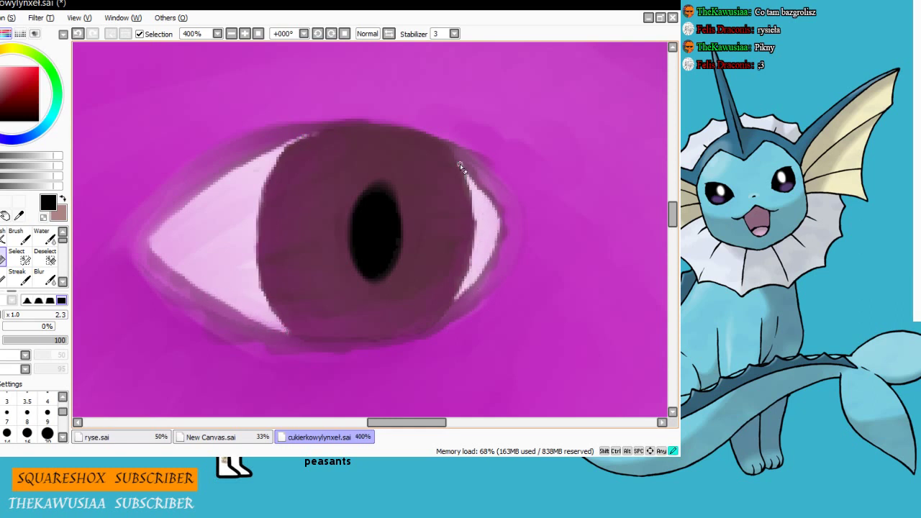
# Erase the purple tint from the upper tip of the front eye white with the Eraser at size 2.3
pyautogui.moveTo(467, 168)
pyautogui.mouseDown()
pyautogui.moveTo(477, 189)
pyautogui.moveTo(360, 174)
pyautogui.mouseUp()
pyautogui.hotkey('ctrl', 'z')
pyautogui.hotkey('ctrl', 'z')
pyautogui.hotkey('ctrl', 'z')
pyautogui.moveTo(459, 161)
pyautogui.mouseDown()
pyautogui.moveTo(462, 207)
pyautogui.moveTo(461, 169)
pyautogui.moveTo(481, 191)
pyautogui.mouseUp()
pyautogui.hotkey('ctrl', 'z')
pyautogui.hotkey('ctrl', 'z')
pyautogui.hotkey('ctrl', 'z')
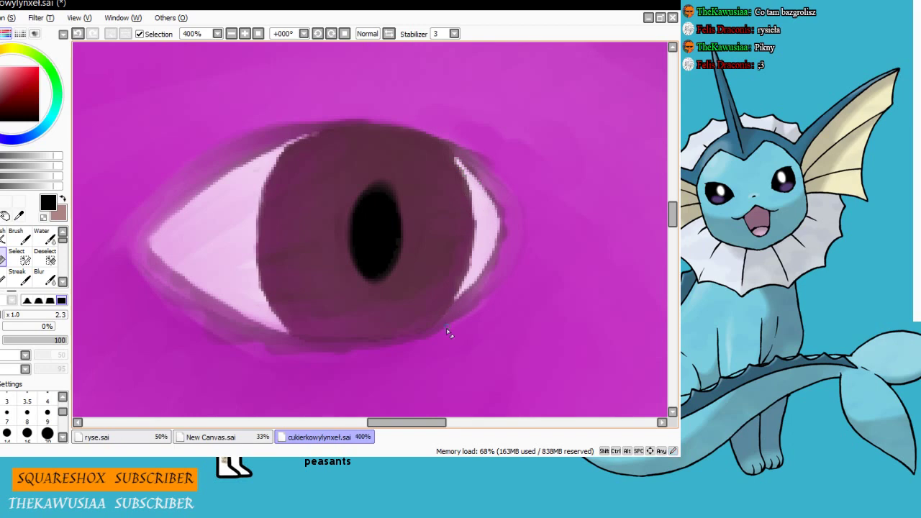
# Show the line art and select the area inside the nose outline with the Magic Wand
pyautogui.scroll(-5, 448, 333)
pyautogui.moveTo(670, 252); pyautogui.dragTo(670, 262)
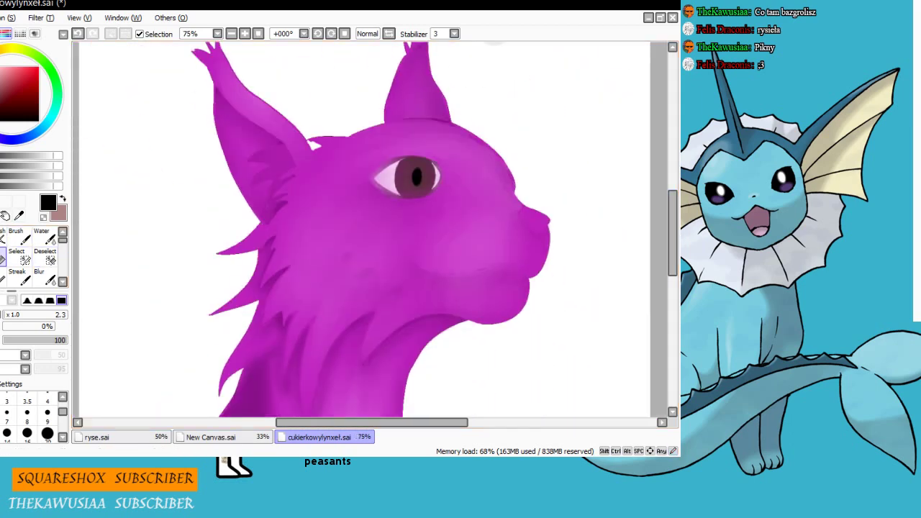
pyautogui.scroll(3, 417, 272)
pyautogui.moveTo(672, 253); pyautogui.dragTo(672, 237)
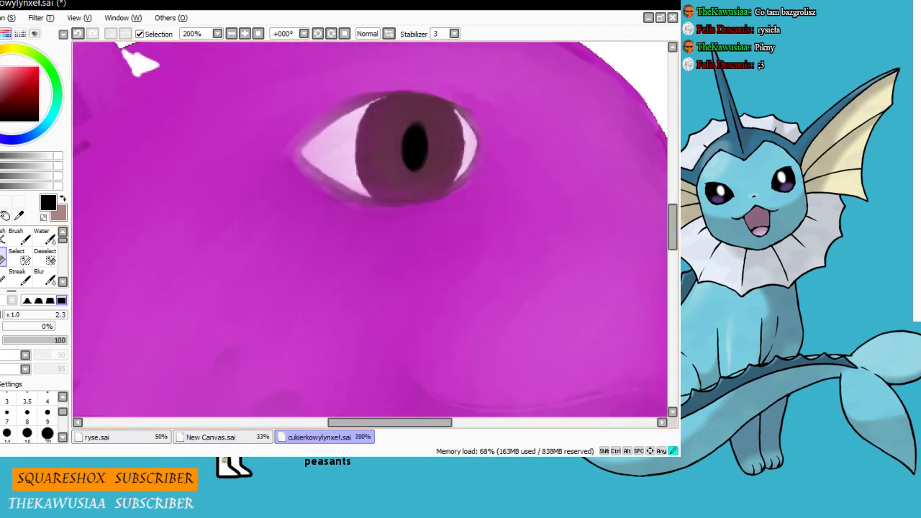
pyautogui.scroll(-4, 331, 263)
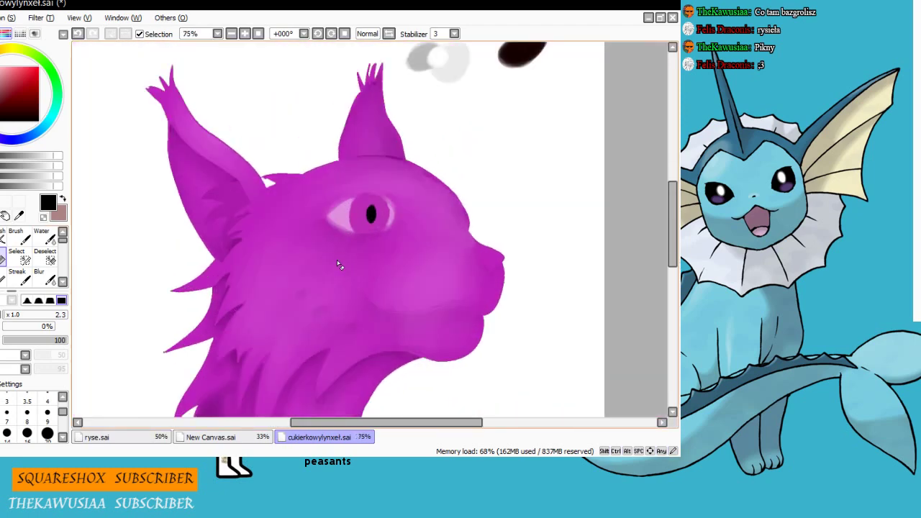
pyautogui.scroll(-1, 382, 266)
pyautogui.scroll(3, 478, 269)
pyautogui.press('v')
pyautogui.scroll(1, 406, 253)
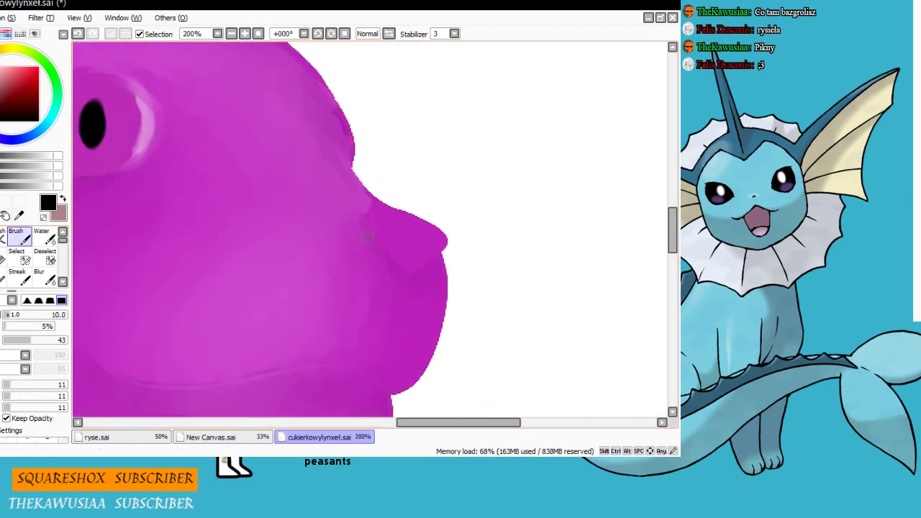
pyautogui.press('w')
pyautogui.click(288, 252)
pyautogui.click(7, 18)
pyautogui.click(10, 36)
pyautogui.click(408, 239)
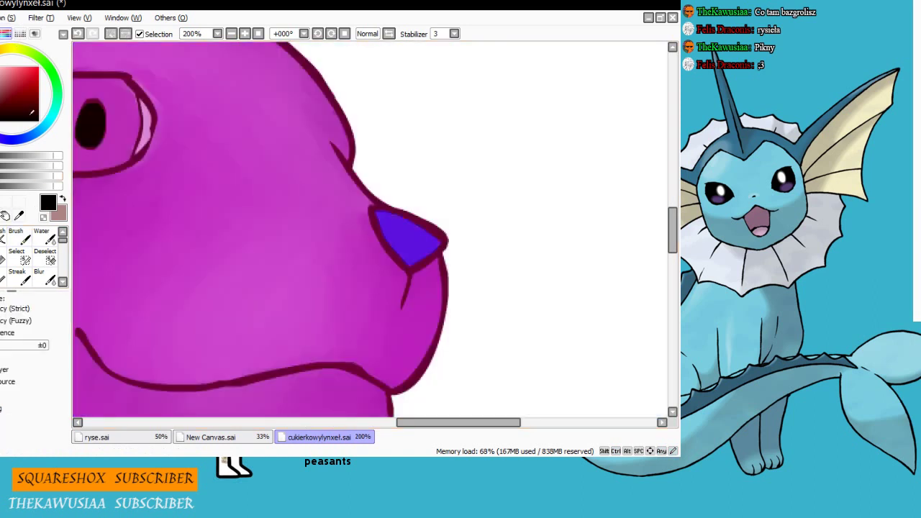
# Fill the selected nose with the light pink picked from the front eye white, using the Brush at size 100
pyautogui.click(62, 199)
pyautogui.click(16, 236)
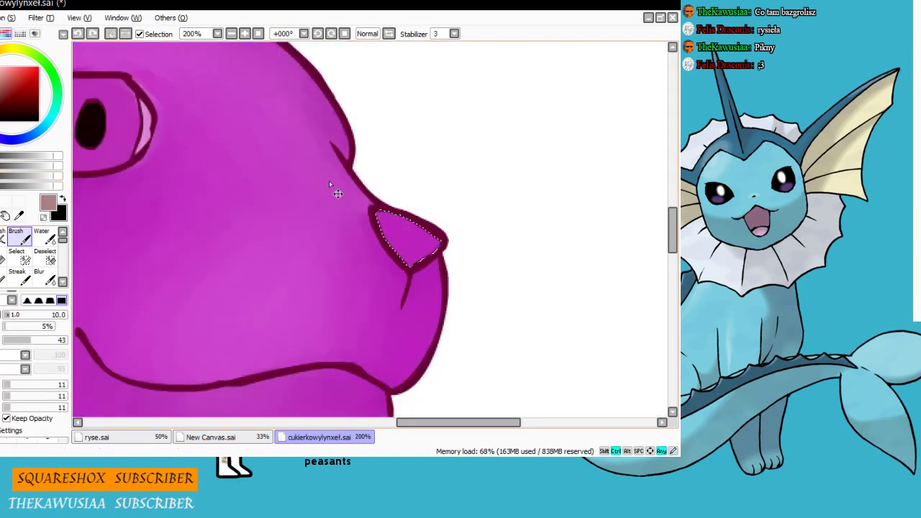
pyautogui.rightClick(146, 123)
pyautogui.moveTo(384, 217)
pyautogui.mouseDown()
pyautogui.moveTo(408, 238)
pyautogui.moveTo(432, 242)
pyautogui.moveTo(388, 213)
pyautogui.mouseUp()
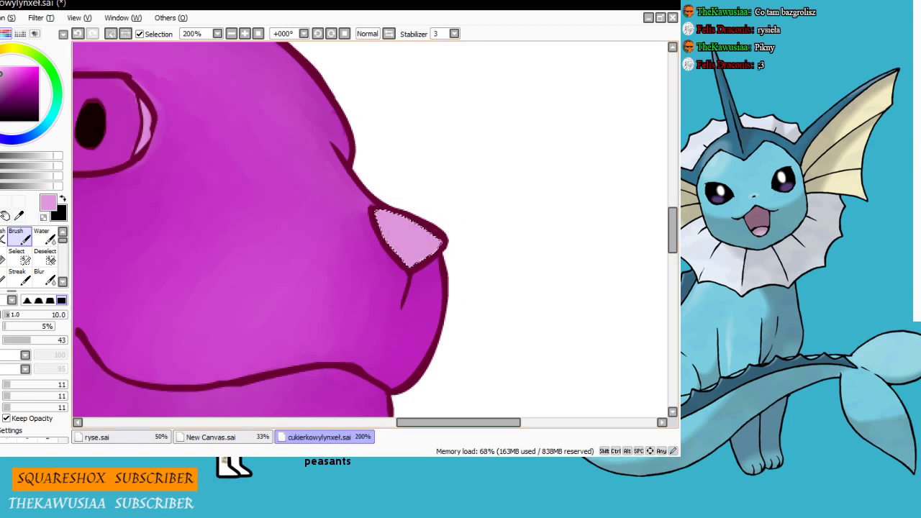
pyautogui.hotkey('ctrl', 'z')
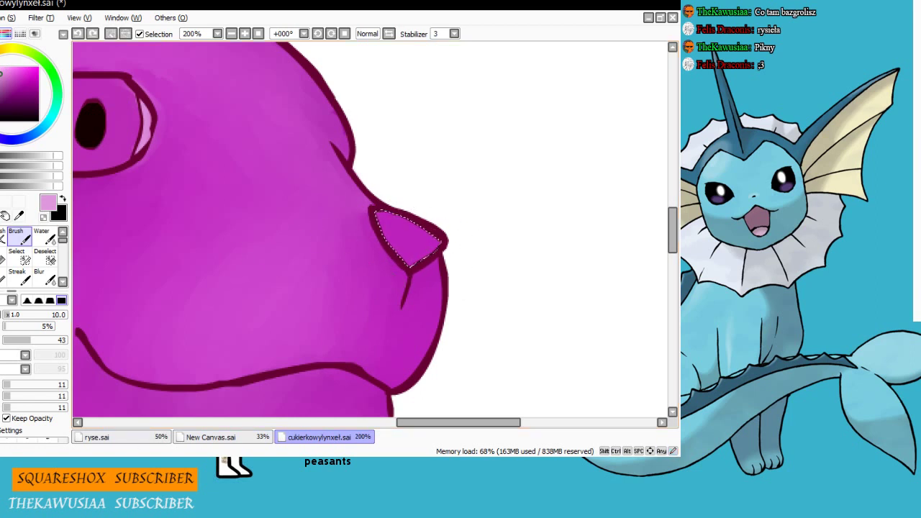
pyautogui.scroll(-5, 375, 230)
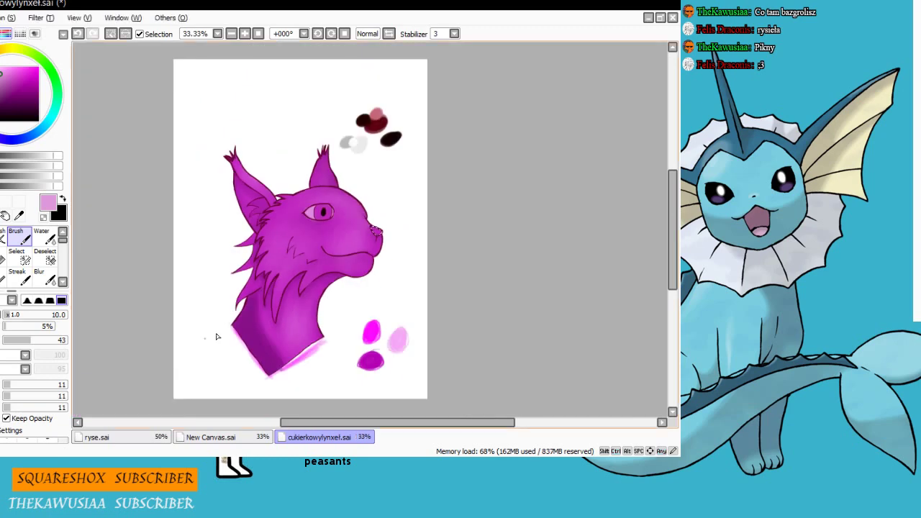
pyautogui.scroll(6, 376, 236)
pyautogui.moveTo(334, 141)
pyautogui.mouseDown()
pyautogui.moveTo(340, 173)
pyautogui.moveTo(395, 153)
pyautogui.mouseUp()
pyautogui.click(27, 392)
pyautogui.scroll(-1, 263, 186)
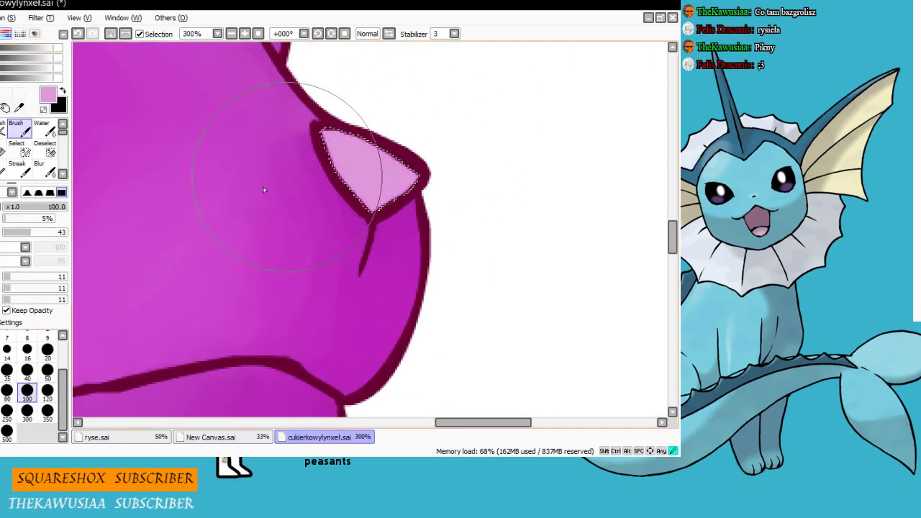
# Fade the line art over the head and clear the nose selection
pyautogui.scroll(-3, 373, 295)
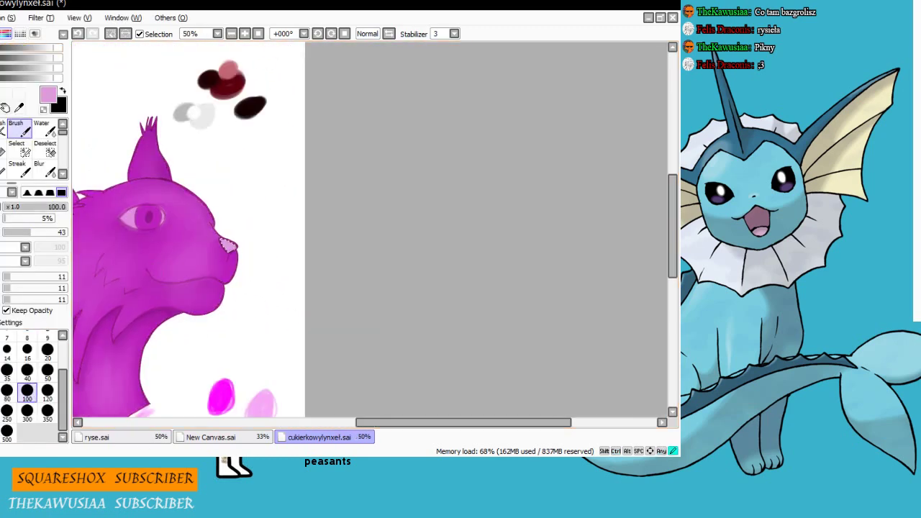
pyautogui.scroll(1, 371, 317)
pyautogui.scroll(-2, 368, 335)
pyautogui.scroll(3, 370, 280)
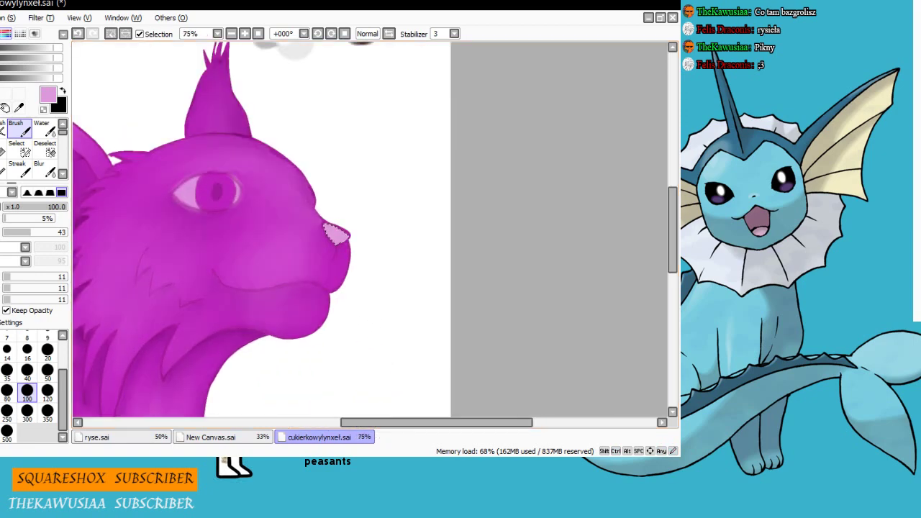
pyautogui.scroll(3, 338, 230)
pyautogui.hotkey('ctrl', 'd')
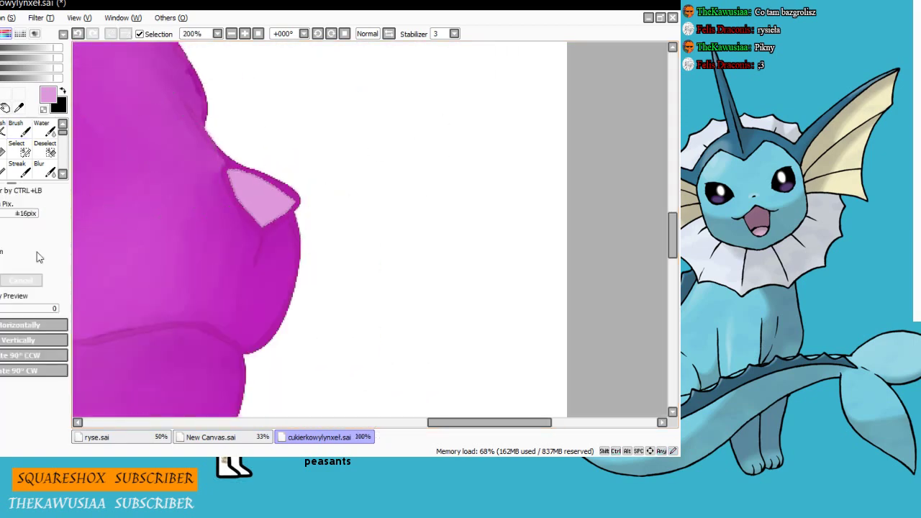
# Paint three overlapping palette swatches beside the nose in light pink, dark purple and pale pink
pyautogui.click(2, 130)
pyautogui.moveTo(466, 121)
pyautogui.mouseDown()
pyautogui.moveTo(476, 144)
pyautogui.moveTo(440, 157)
pyautogui.mouseUp()
pyautogui.moveTo(477, 125); pyautogui.dragTo(472, 110)
pyautogui.click(0, 33)
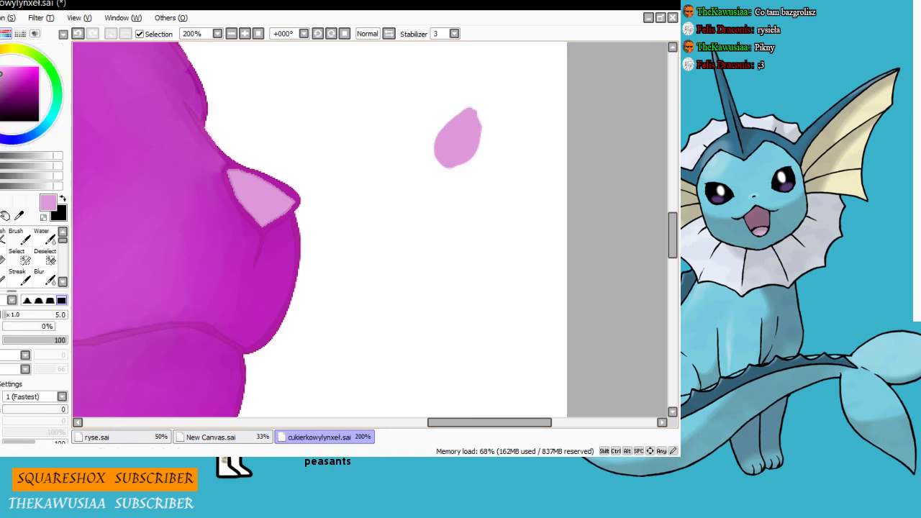
pyautogui.click(1, 93)
pyautogui.moveTo(493, 147); pyautogui.dragTo(488, 151)
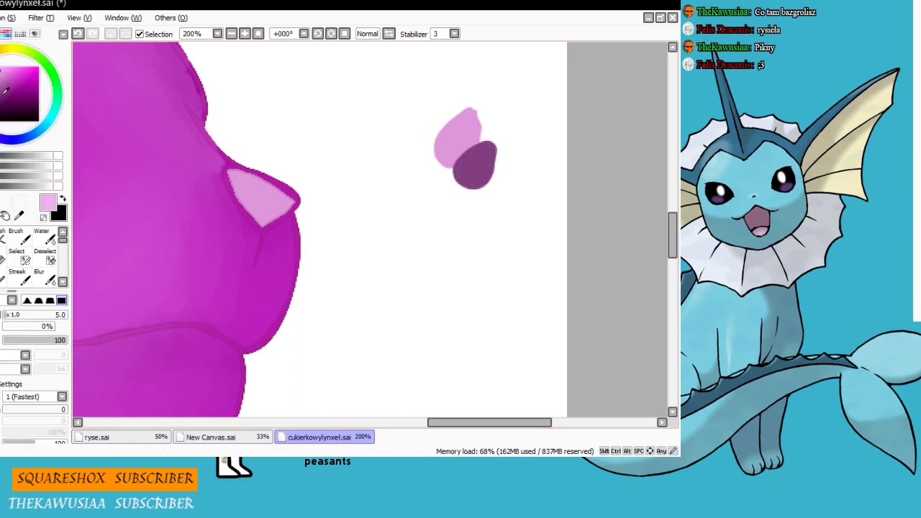
pyautogui.keyDown('alt'); pyautogui.click(460, 127); pyautogui.keyUp('alt')
pyautogui.moveTo(436, 119); pyautogui.dragTo(427, 145)
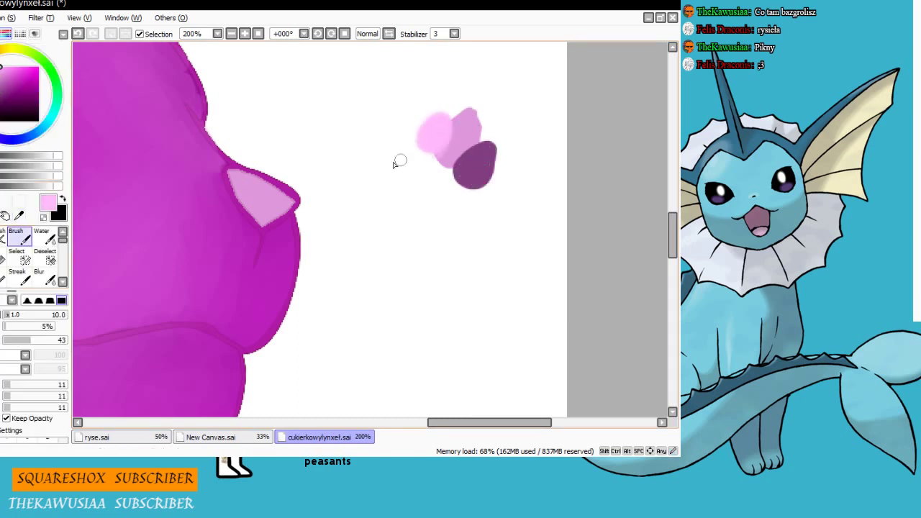
# Select the pink nose area and shade its edges with the dark purple swatch colour using the Brush at size 10
pyautogui.press('x')
pyautogui.keyDown('alt'); pyautogui.click(471, 169); pyautogui.keyUp('alt')
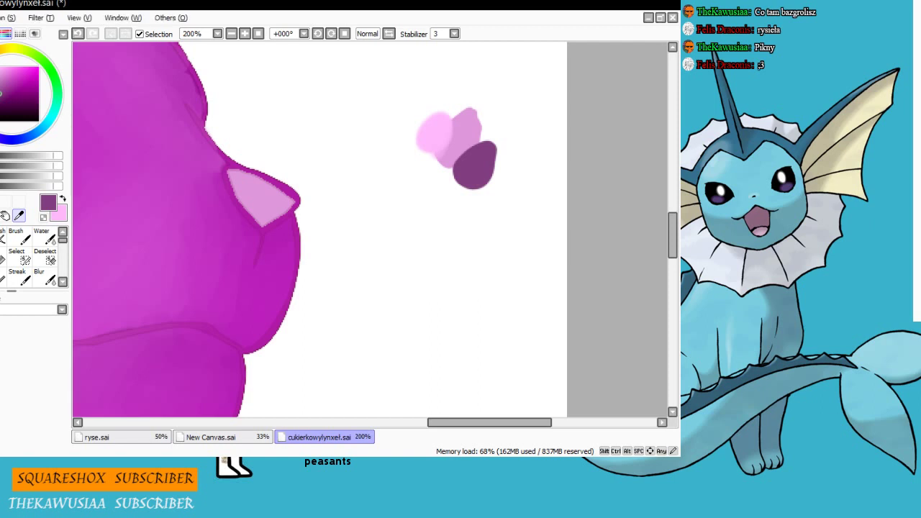
pyautogui.press('w')
pyautogui.click(260, 196)
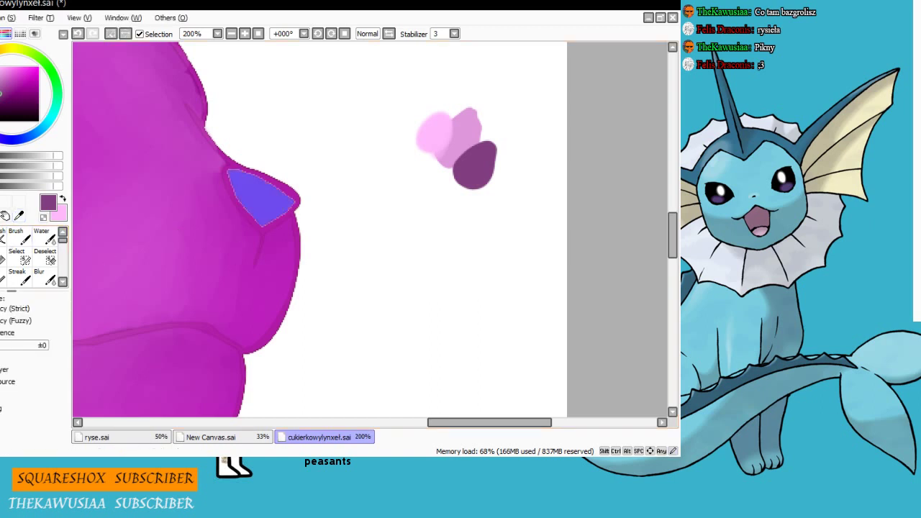
pyautogui.click(18, 235)
pyautogui.moveTo(233, 173); pyautogui.dragTo(293, 208)
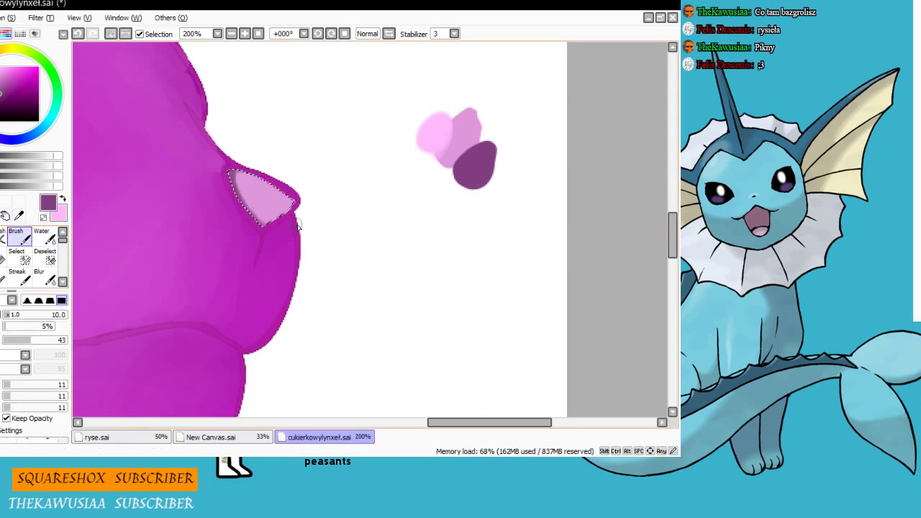
pyautogui.hotkey('ctrl', 'z')
pyautogui.moveTo(231, 171); pyautogui.dragTo(281, 223)
# Blend the dark shading into the pink nose with the Water tool at size 10 and clear the selection
pyautogui.click(44, 237)
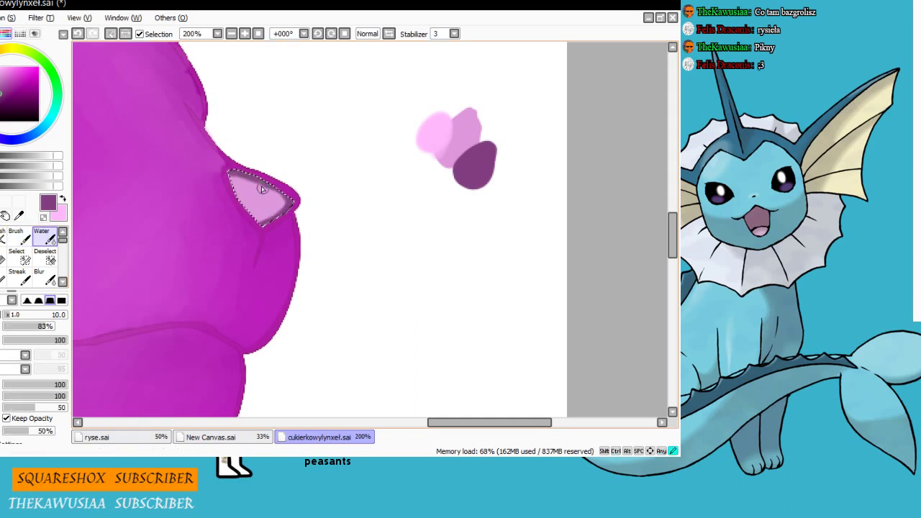
pyautogui.moveTo(263, 188)
pyautogui.mouseDown()
pyautogui.moveTo(257, 206)
pyautogui.moveTo(262, 198)
pyautogui.moveTo(293, 215)
pyautogui.moveTo(247, 195)
pyautogui.moveTo(255, 191)
pyautogui.moveTo(270, 228)
pyautogui.moveTo(281, 205)
pyautogui.moveTo(248, 184)
pyautogui.moveTo(263, 244)
pyautogui.moveTo(277, 201)
pyautogui.moveTo(286, 238)
pyautogui.moveTo(247, 161)
pyautogui.moveTo(279, 223)
pyautogui.moveTo(270, 205)
pyautogui.moveTo(249, 201)
pyautogui.moveTo(284, 202)
pyautogui.moveTo(257, 289)
pyautogui.mouseUp()
pyautogui.press('x')
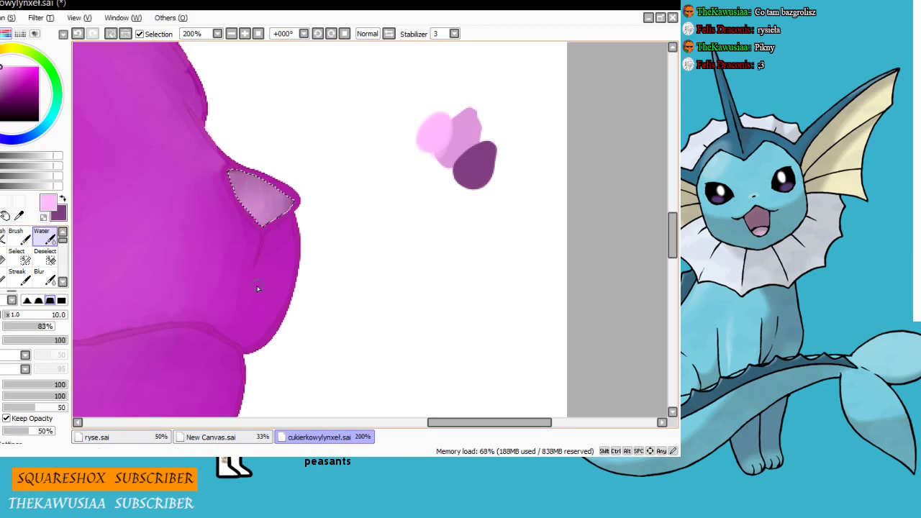
pyautogui.press('w')
pyautogui.click(280, 142)
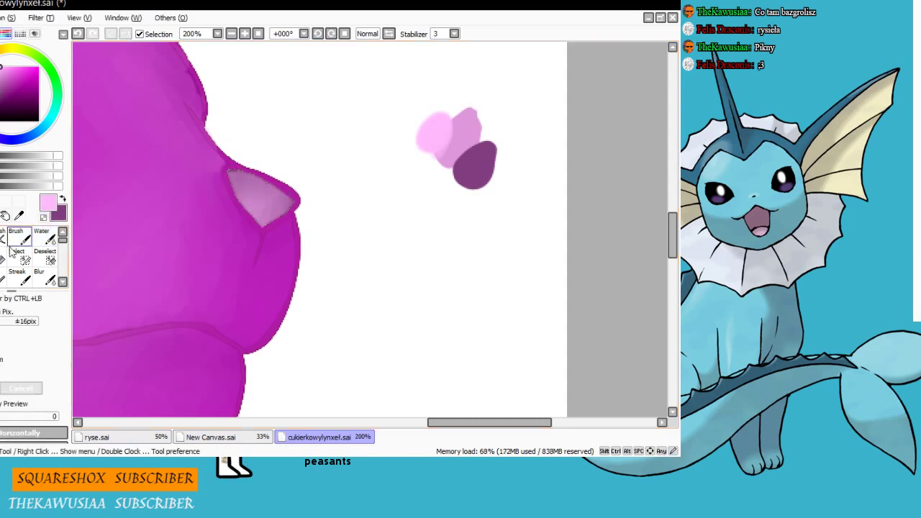
# Soften the nose's edges into the surrounding purple fur with the Water tool at size 5
pyautogui.click(15, 240)
pyautogui.click(44, 237)
pyautogui.scroll(-3, 46, 360)
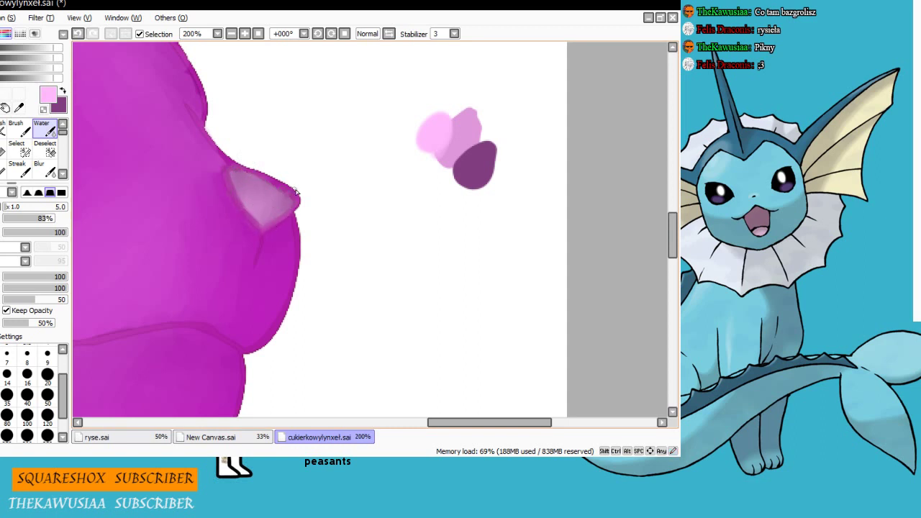
pyautogui.scroll(-4, 244, 237)
pyautogui.scroll(3, 230, 248)
pyautogui.scroll(-1, 137, 282)
pyautogui.scroll(4, 209, 264)
pyautogui.moveTo(234, 118); pyautogui.dragTo(223, 116)
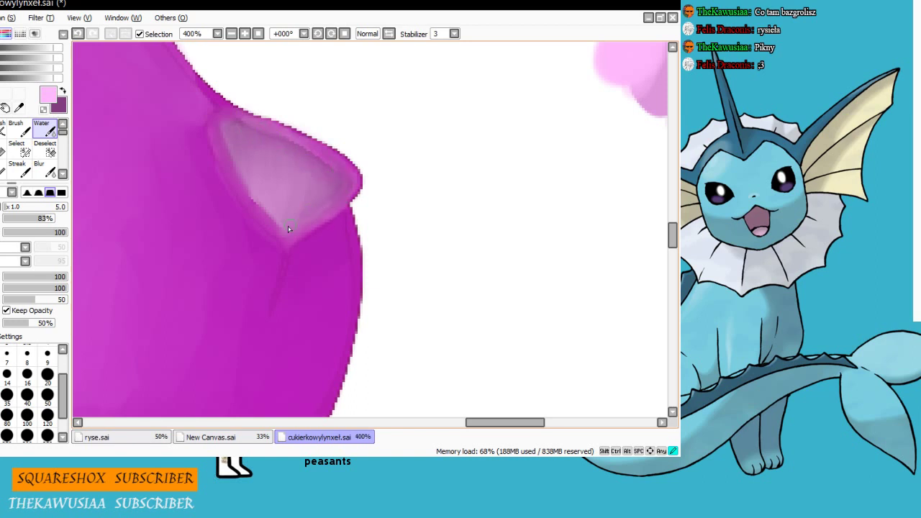
pyautogui.moveTo(288, 226)
pyautogui.mouseDown()
pyautogui.moveTo(274, 187)
pyautogui.moveTo(246, 190)
pyautogui.mouseUp()
pyautogui.moveTo(269, 220)
pyautogui.mouseDown()
pyautogui.moveTo(275, 185)
pyautogui.moveTo(247, 207)
pyautogui.moveTo(229, 130)
pyautogui.mouseUp()
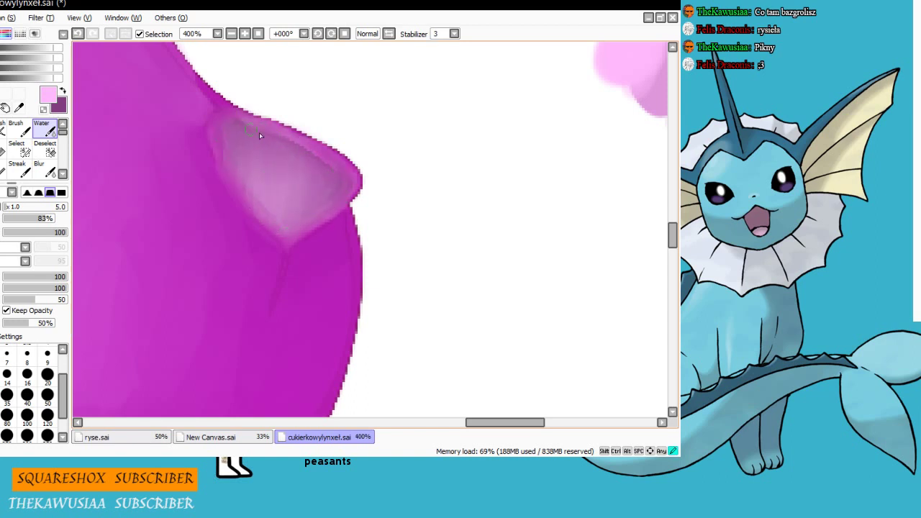
# Adjust the line art's opacity to leave faint mouth and fur contours over the head
pyautogui.click(3, 147)
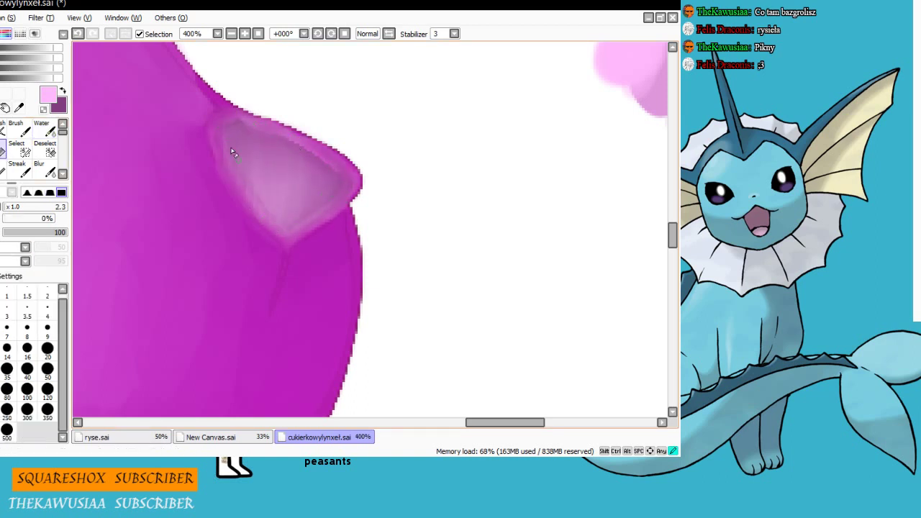
pyautogui.scroll(-5, 336, 267)
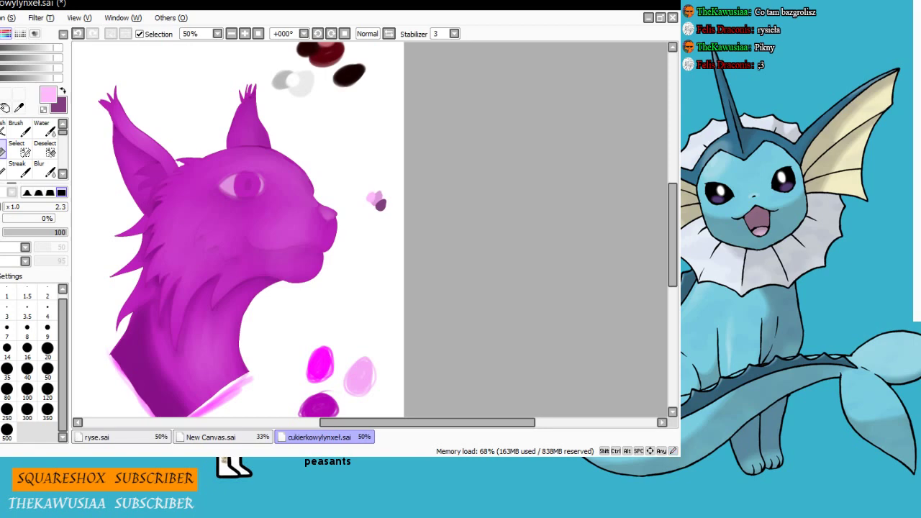
pyautogui.scroll(-1, 624, 254)
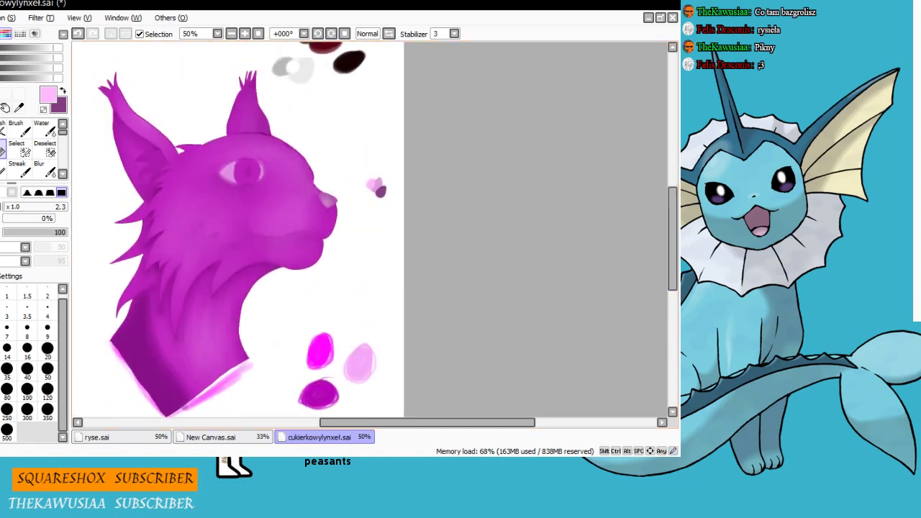
pyautogui.hotkey('ctrl', 'z')
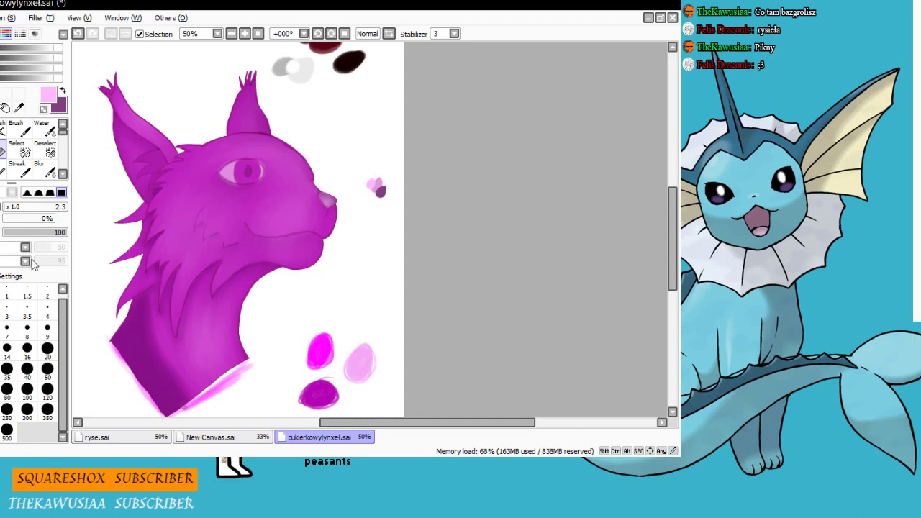
pyautogui.hotkey('ctrl', 'z')
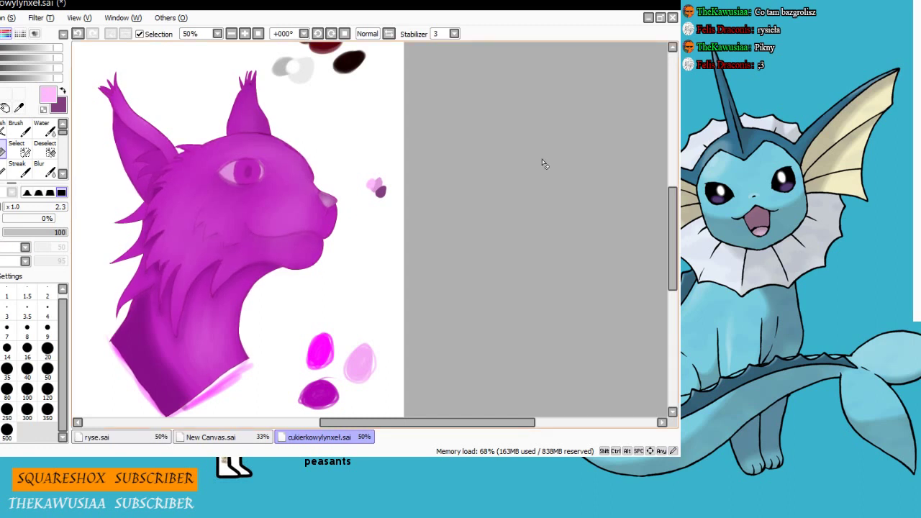
pyautogui.hotkey('alt', 'Tab')
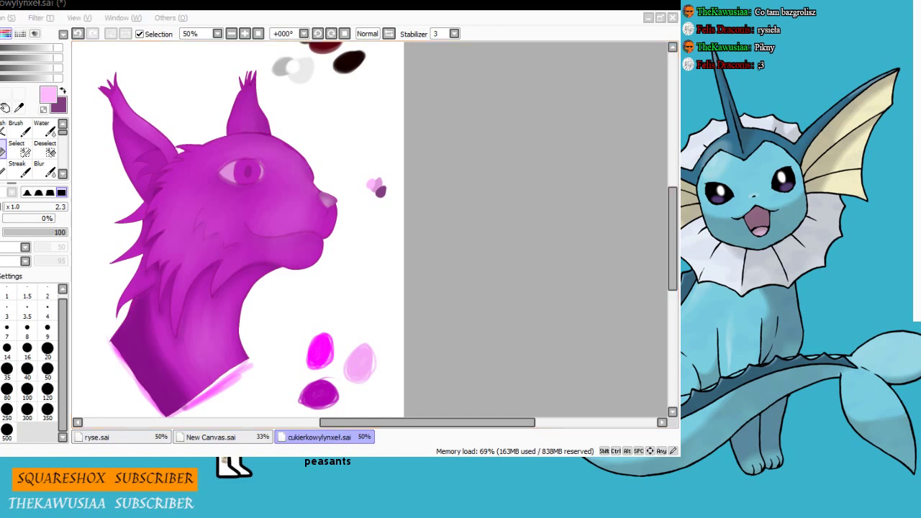
pyautogui.hotkey('alt', 'Tab')
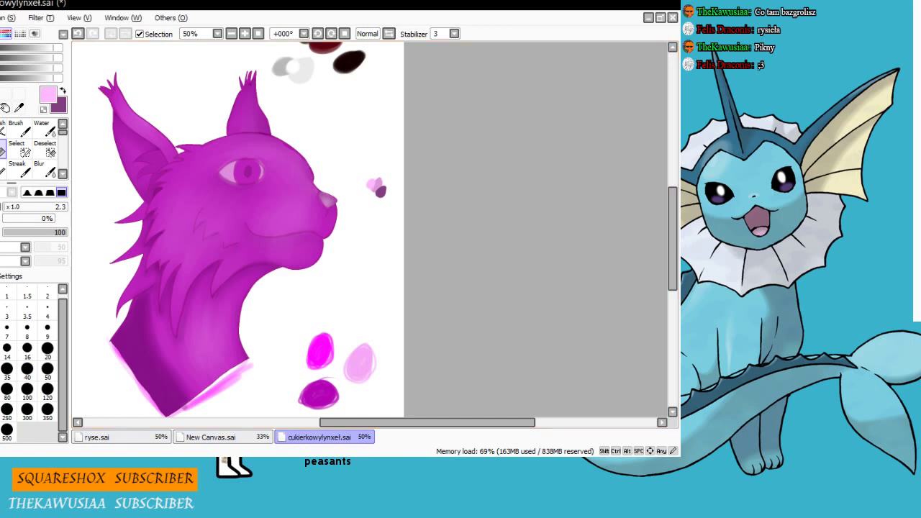
pyautogui.moveTo(459, 214); pyautogui.dragTo(464, 213)
pyautogui.hotkey('alt', 'Tab')
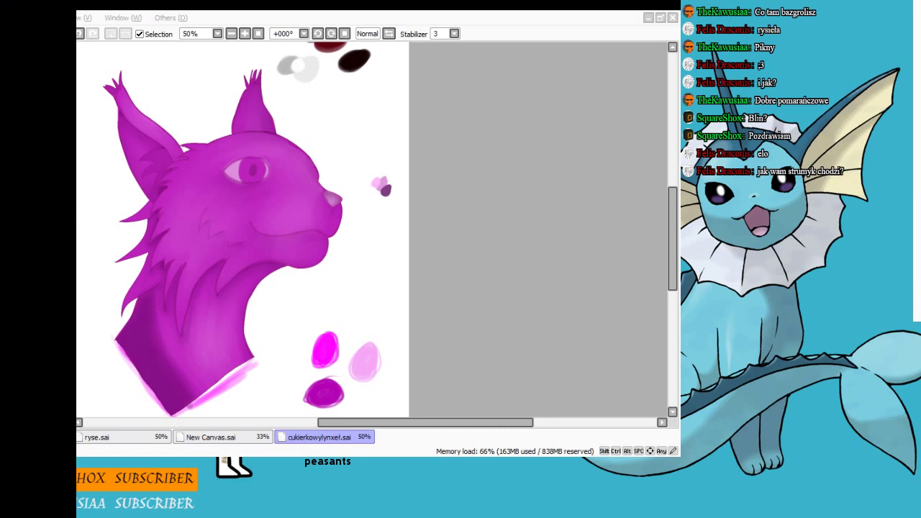
pyautogui.click(269, 225)
pyautogui.hotkey('alt', 'Tab')
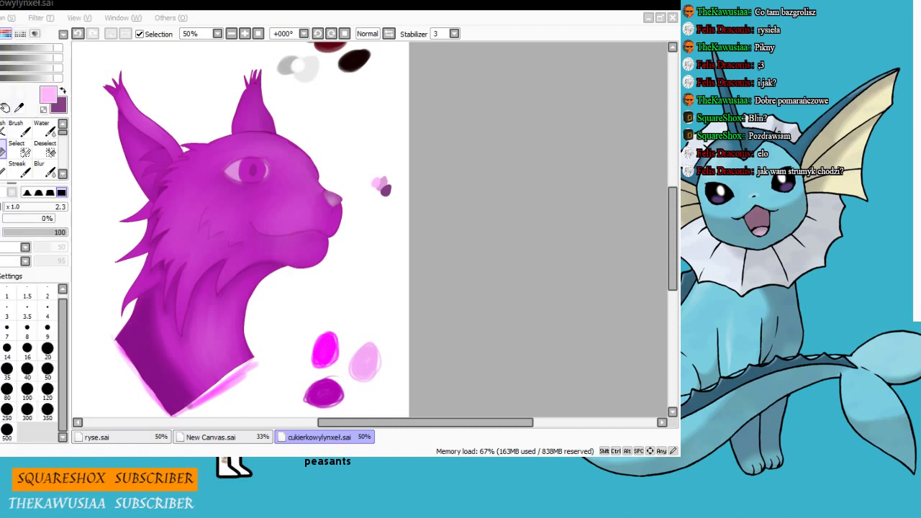
# Switch to GIMP, remove the colour swatches around the lynx head in cukierkowylynxeł.png and close the image
pyautogui.hotkey('alt', 'Tab')
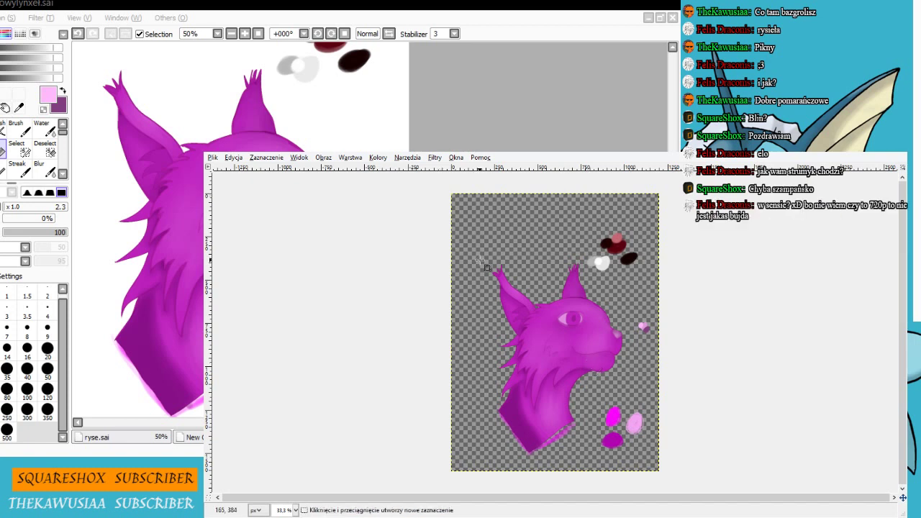
pyautogui.moveTo(599, 260)
pyautogui.mouseDown()
pyautogui.moveTo(635, 283)
pyautogui.moveTo(652, 341)
pyautogui.moveTo(608, 459)
pyautogui.moveTo(570, 450)
pyautogui.mouseUp()
pyautogui.click(330, 235)
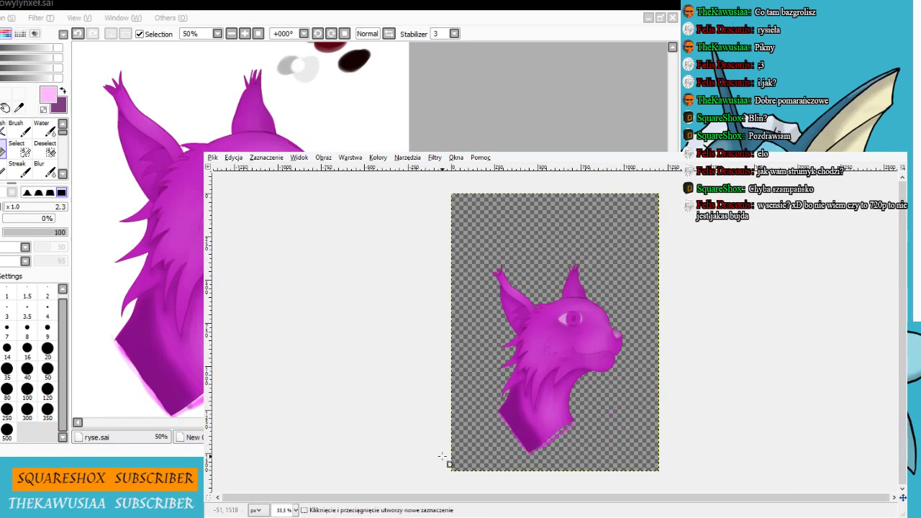
pyautogui.click(341, 285)
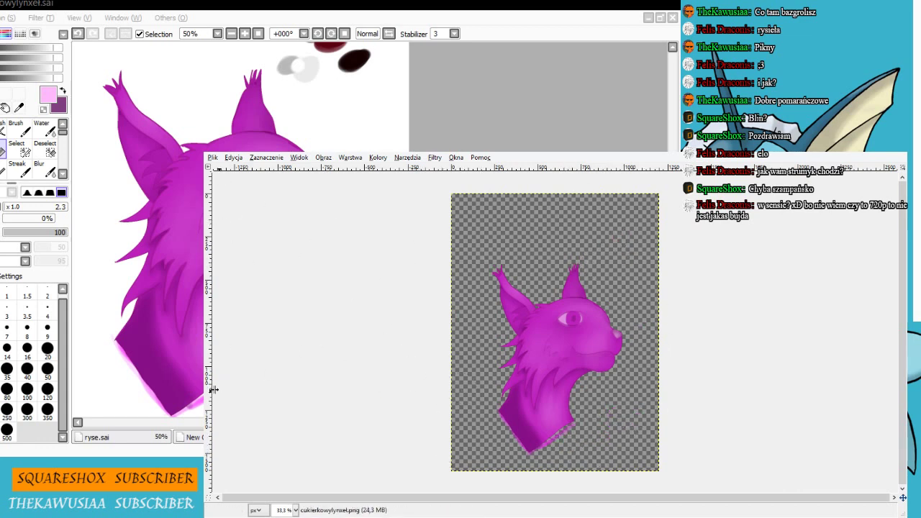
pyautogui.hotkey('ctrl', 'w')
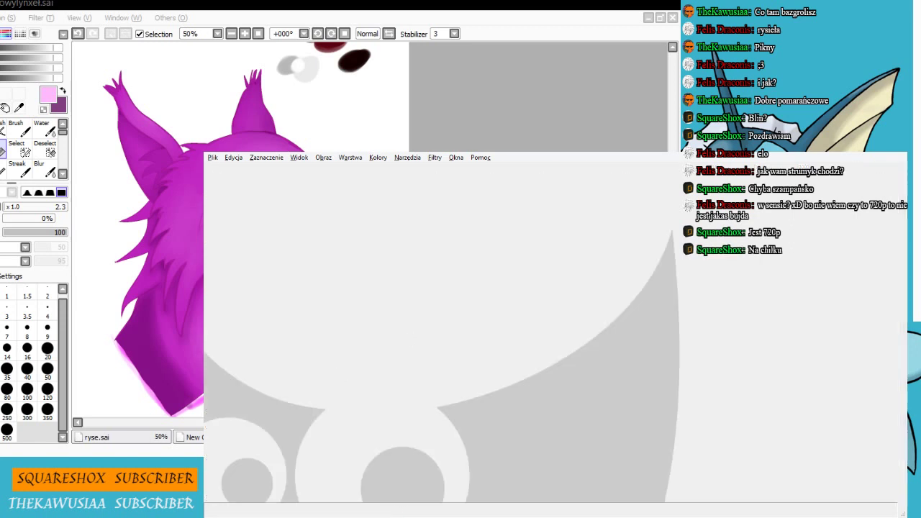
# Switch back to PaintTool SAI and add soft white highlights to the lynx's pupil and nose with the AirBrush at size 10, density 36
pyautogui.hotkey('alt', 'Tab')
pyautogui.moveTo(295, 83); pyautogui.dragTo(355, 82)
pyautogui.press('b')
pyautogui.click(0, 34)
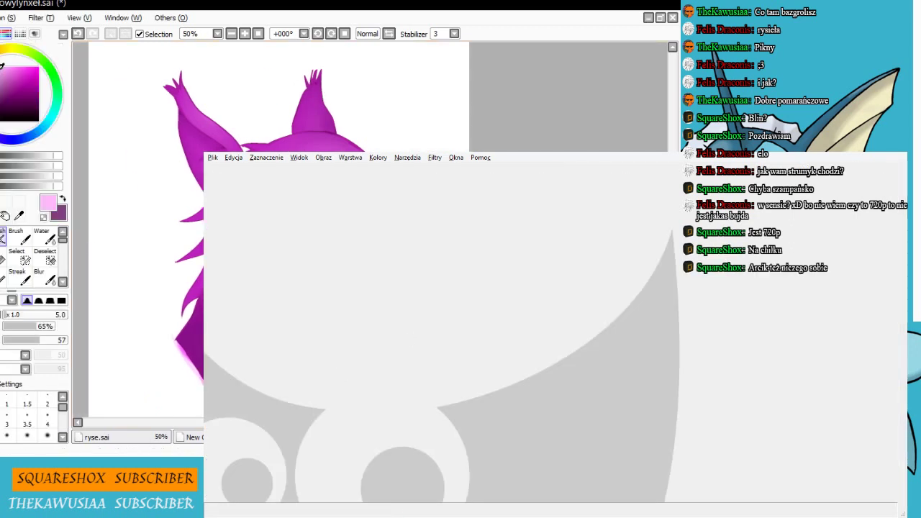
pyautogui.scroll(1, 338, 241)
pyautogui.click(305, 142)
pyautogui.hotkey('ctrl', 'z')
pyautogui.hotkey('ctrl', 'z')
pyautogui.moveTo(298, 128); pyautogui.dragTo(301, 133)
pyautogui.hotkey('ctrl', 'z')
pyautogui.hotkey('ctrl', 'z')
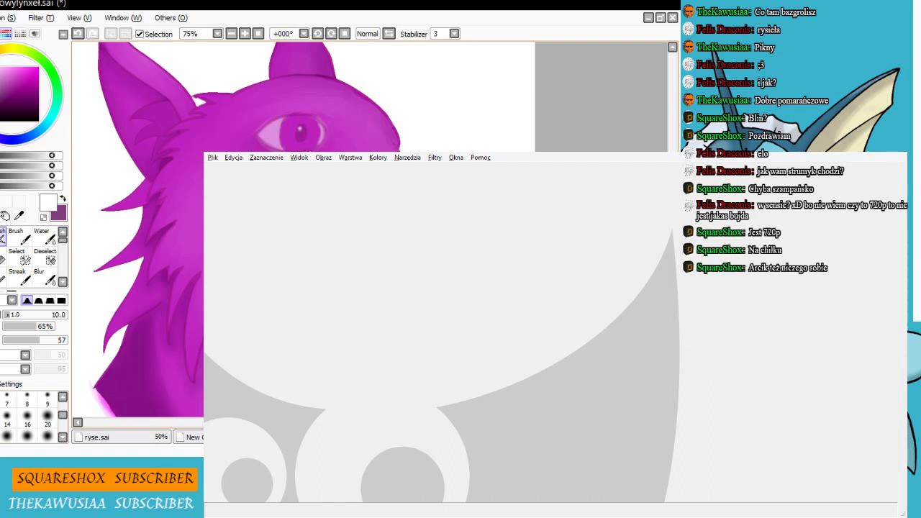
pyautogui.hotkey('ctrl', 'z')
pyautogui.moveTo(36, 341); pyautogui.dragTo(27, 341)
pyautogui.moveTo(299, 128); pyautogui.dragTo(303, 133)
pyautogui.scroll(-1, 452, 215)
pyautogui.scroll(2, 452, 216)
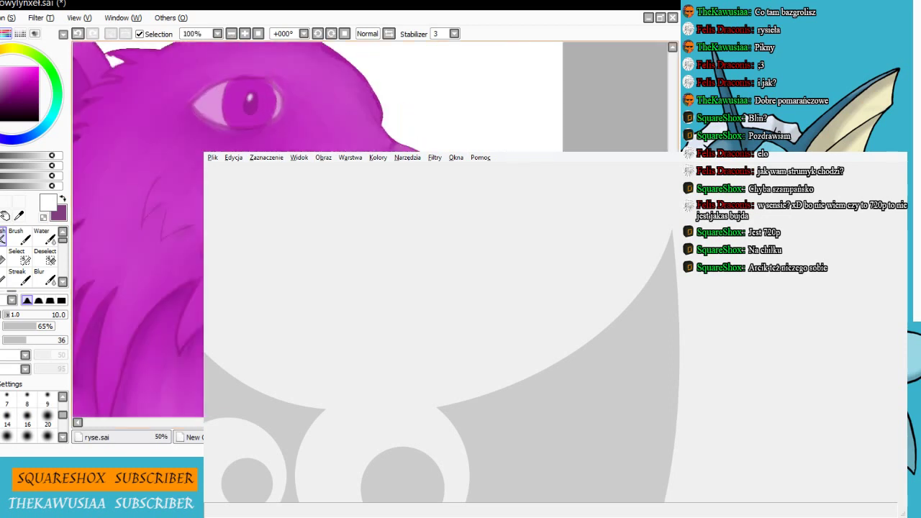
pyautogui.scroll(-2, 370, 229)
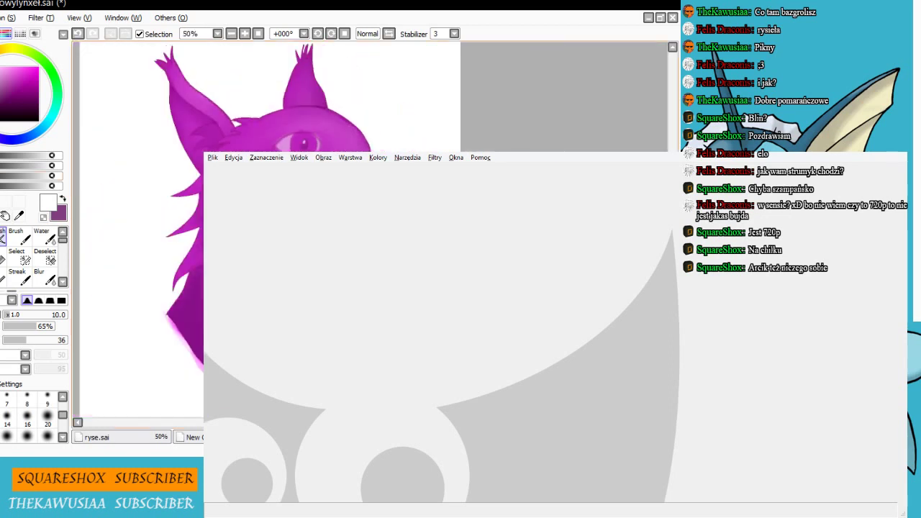
# Handwrite the artist's signature in black beside the lynx's neck with the pencil at size 5 and 20% minimum size
pyautogui.scroll(-1, 370, 229)
pyautogui.click(0, 238)
pyautogui.click(6, 34)
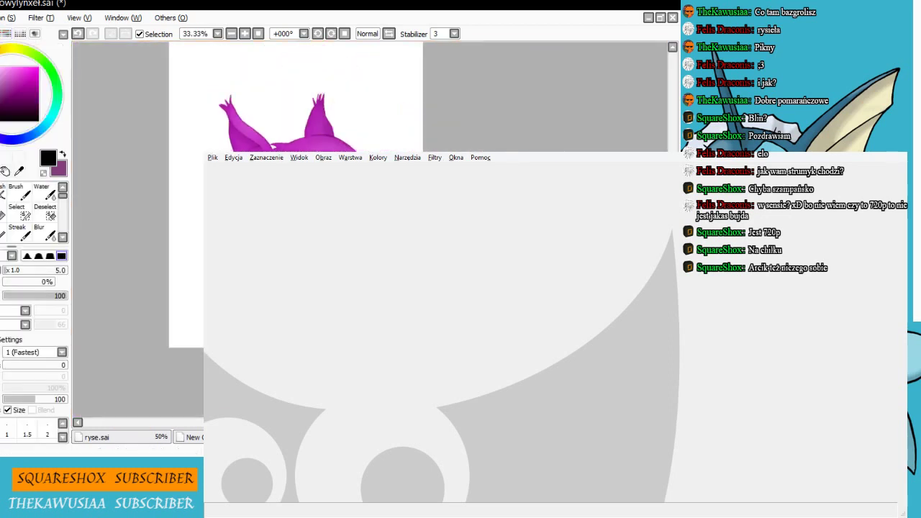
pyautogui.scroll(3, 371, 229)
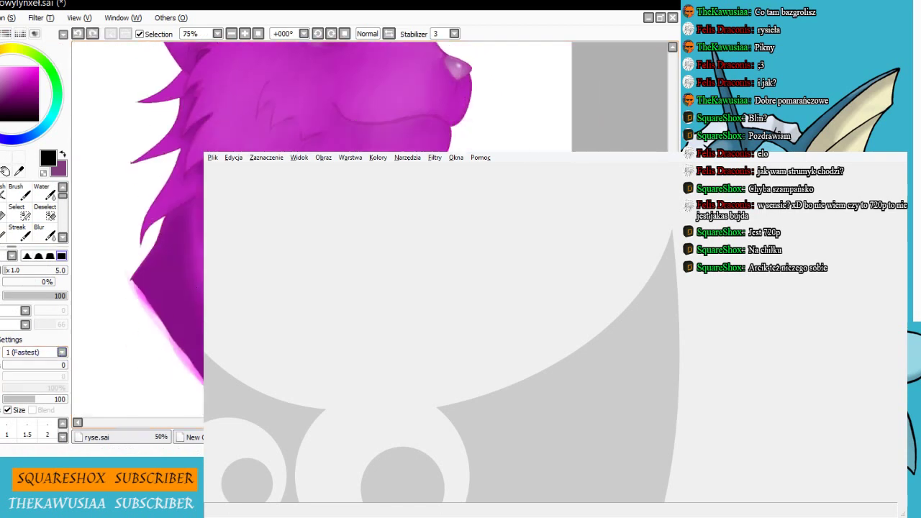
pyautogui.press('b')
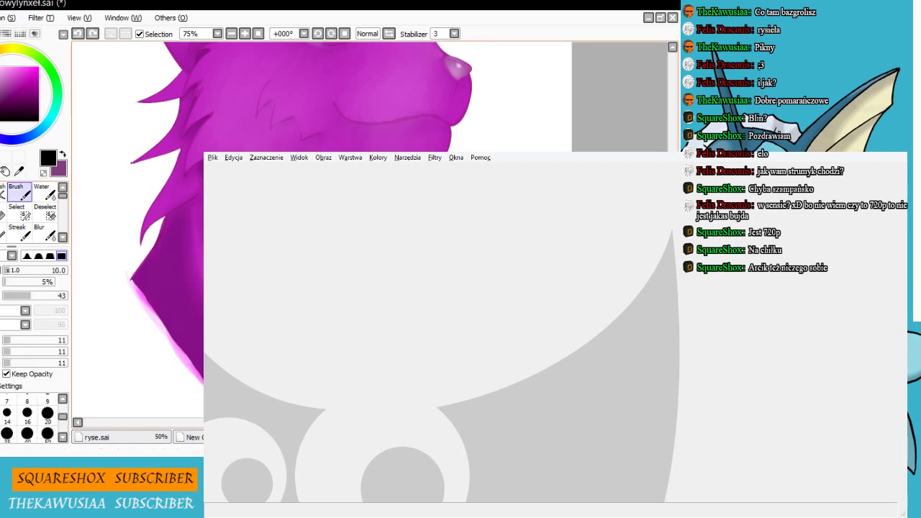
pyautogui.press('n')
pyautogui.scroll(-2, 365, 313)
pyautogui.scroll(1, 365, 312)
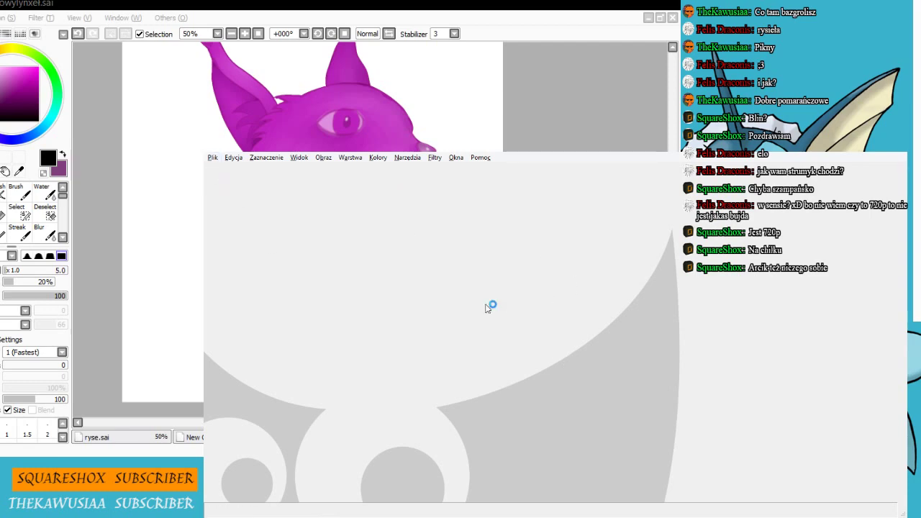
# Switch to GIMP, lasso the signature beside the neck, and cut and paste it into the empty area above the lynx's head
pyautogui.moveTo(488, 267); pyautogui.dragTo(638, 441)
pyautogui.click(671, 413)
pyautogui.click(245, 178)
pyautogui.moveTo(612, 383); pyautogui.dragTo(603, 388)
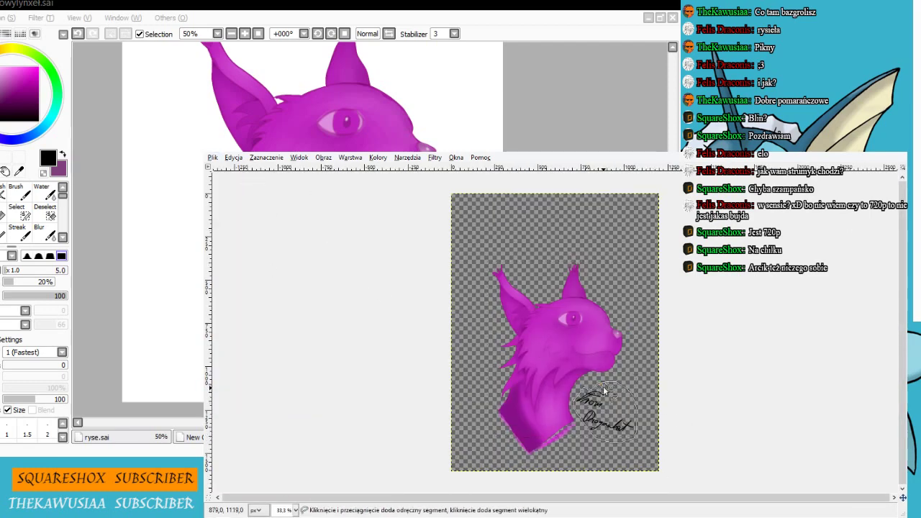
pyautogui.hotkey('ctrl', 'x')
pyautogui.hotkey('ctrl', 'v')
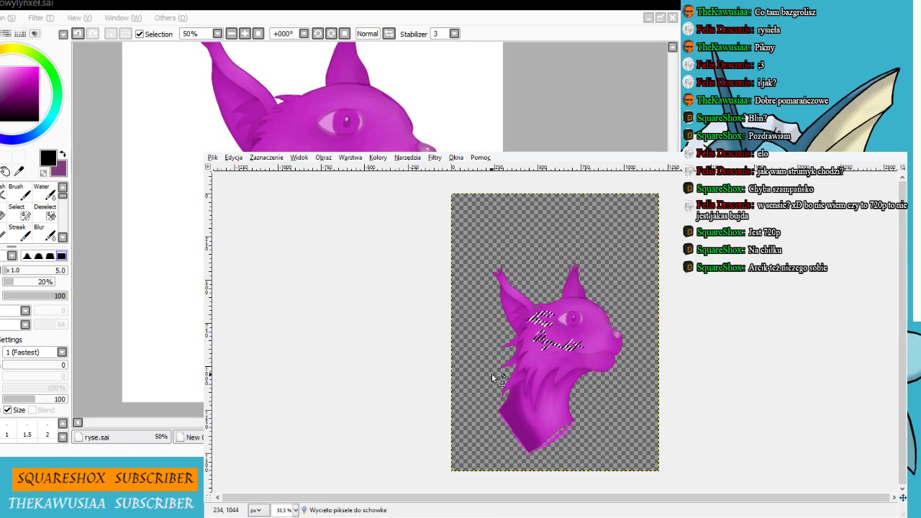
pyautogui.moveTo(545, 340); pyautogui.dragTo(522, 271)
pyautogui.click(245, 178)
# Try to crop the image to a rectangle around the lynx head and signature
pyautogui.moveTo(474, 237)
pyautogui.mouseDown()
pyautogui.moveTo(629, 412)
pyautogui.moveTo(628, 424)
pyautogui.moveTo(631, 412)
pyautogui.mouseUp()
pyautogui.rightClick(635, 416)
pyautogui.click(669, 436)
pyautogui.hotkey('ctrl', 'z')
# Crop the image to an adjusted rectangle around the head and signature, cutting off the base of the neck
pyautogui.moveTo(476, 240); pyautogui.dragTo(628, 421)
pyautogui.moveTo(629, 377); pyautogui.dragTo(637, 374)
pyautogui.moveTo(553, 243); pyautogui.dragTo(548, 239)
pyautogui.rightClick(533, 320)
pyautogui.click(654, 434)
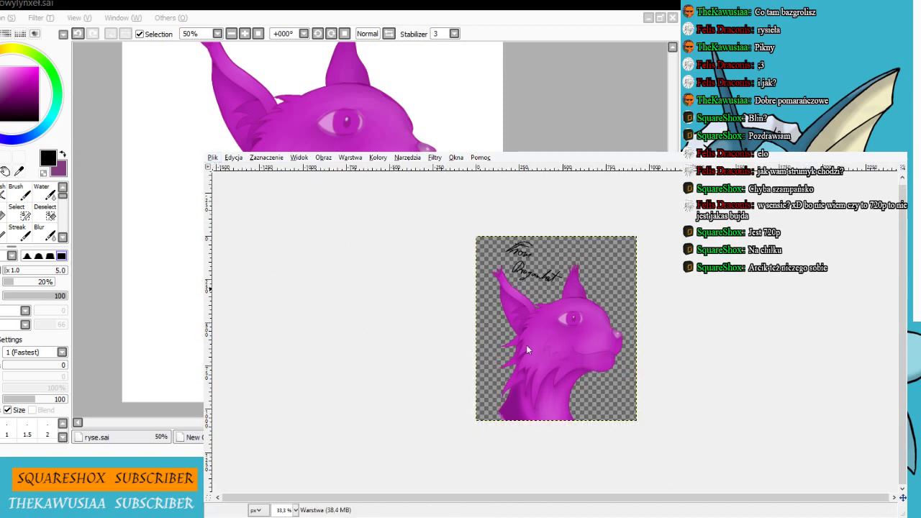
# Export the cropped image as cukierkowylynxeł1.png and add a new layer for the background
pyautogui.click(606, 436)
pyautogui.click(212, 157)
pyautogui.click(268, 274)
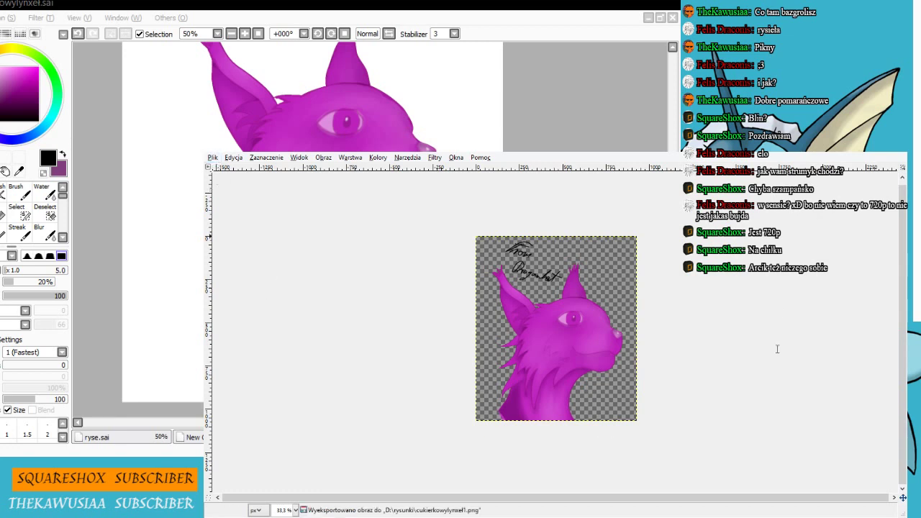
pyautogui.click(776, 431)
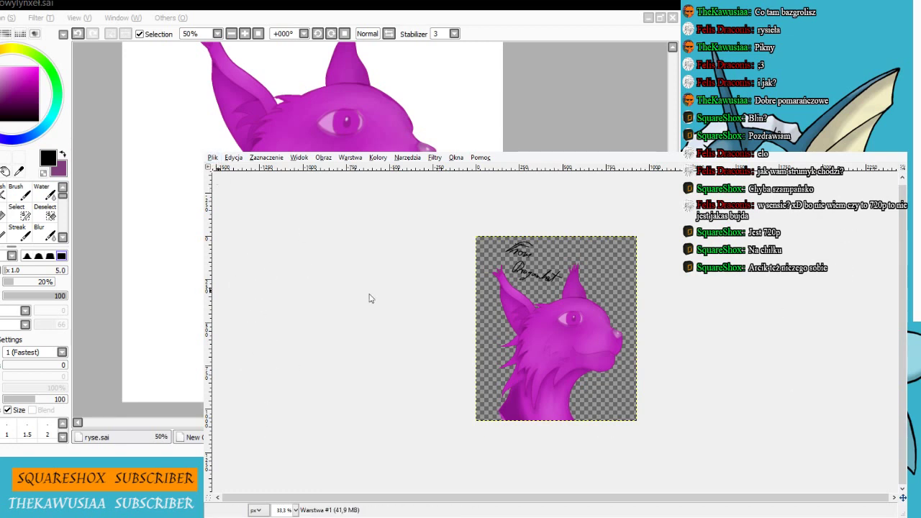
# Try gradient fills in several directions across the background layer
pyautogui.moveTo(483, 391); pyautogui.dragTo(514, 281)
pyautogui.hotkey('ctrl', 'z')
pyautogui.hotkey('ctrl', 'z')
pyautogui.moveTo(543, 248); pyautogui.dragTo(579, 408)
pyautogui.hotkey('ctrl', 'z')
pyautogui.moveTo(585, 265); pyautogui.dragTo(604, 357)
pyautogui.hotkey('ctrl', 'z')
pyautogui.moveTo(402, 438); pyautogui.dragTo(511, 344)
pyautogui.hotkey('ctrl', 'z')
# Fill the background with a left-to-right pink-to-yellow gradient and smudge the neck's lower-left edge out to the canvas border
pyautogui.moveTo(352, 374); pyautogui.dragTo(688, 322)
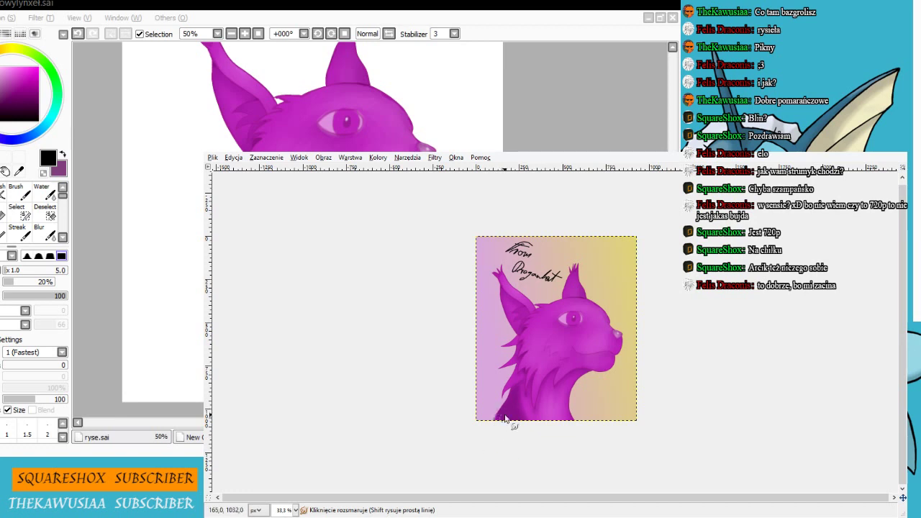
pyautogui.moveTo(509, 416); pyautogui.dragTo(485, 420)
# Export the image as cukierkowylynxeł2.png and hide the gradient background layer
pyautogui.click(213, 158)
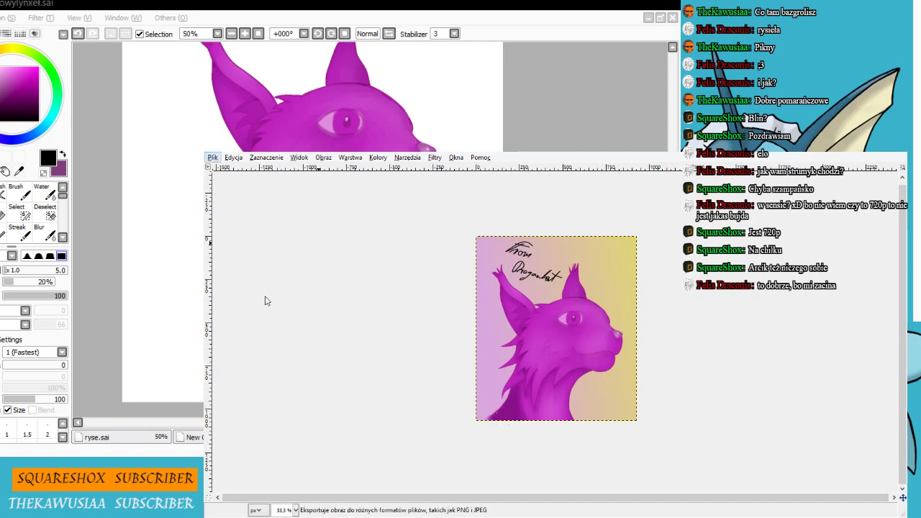
pyautogui.click(265, 288)
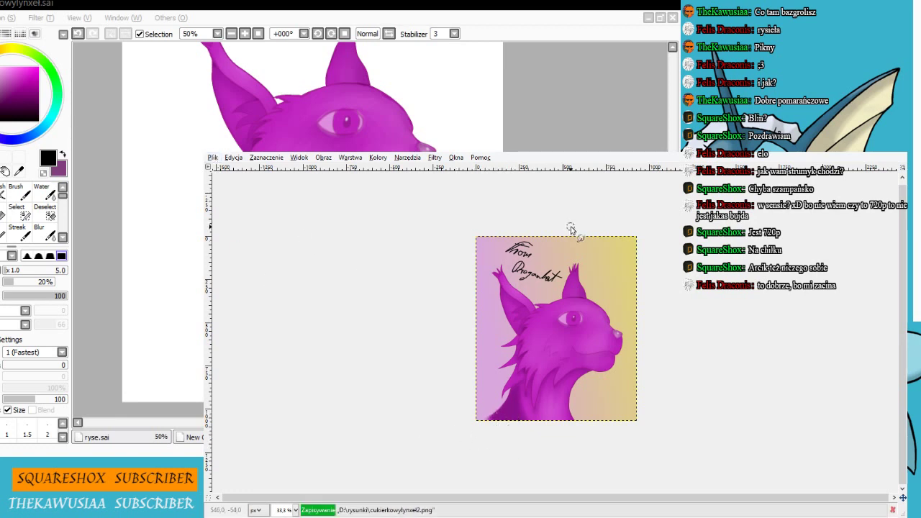
pyautogui.click(737, 260)
pyautogui.click(214, 157)
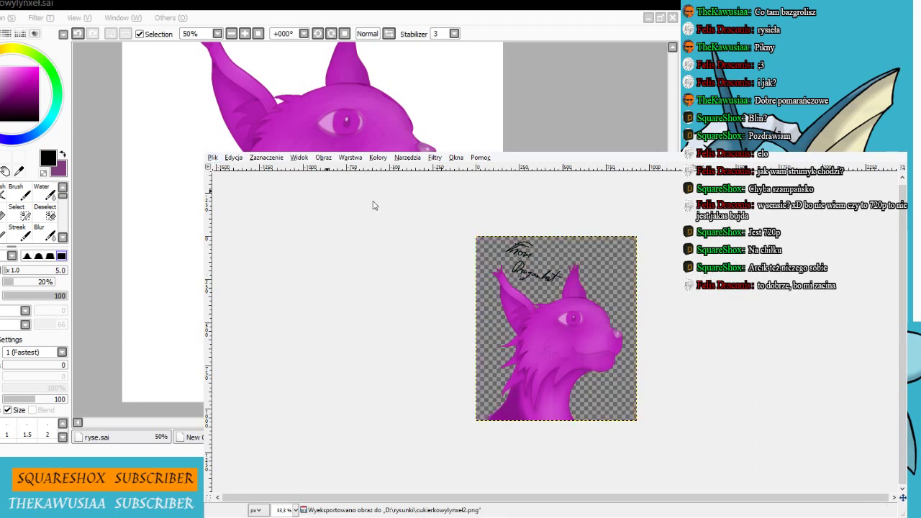
pyautogui.click(344, 271)
# Switch to PaintTool SAI and wipe the New Canvas.sai drawing blank with the Eraser at size 350
pyautogui.hotkey('alt', 'Tab')
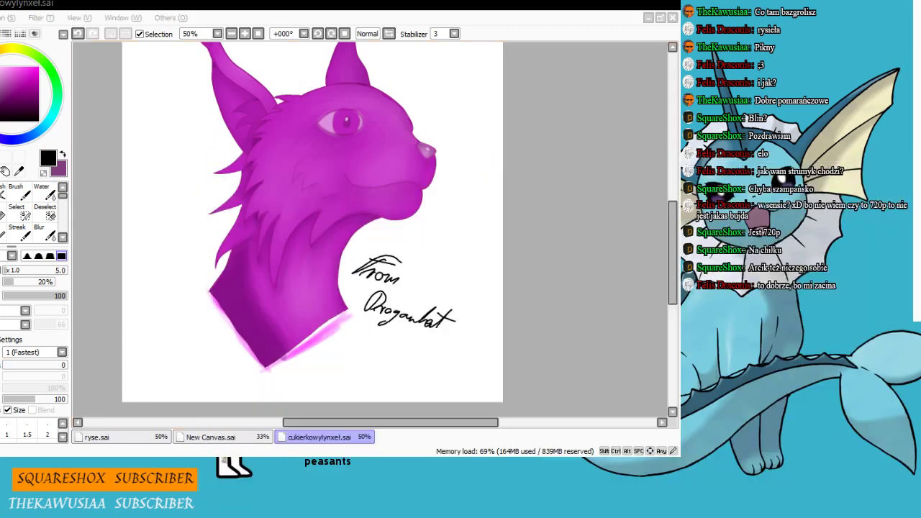
pyautogui.click(210, 437)
pyautogui.click(3, 214)
pyautogui.click(49, 432)
pyautogui.moveTo(432, 256)
pyautogui.mouseDown()
pyautogui.moveTo(378, 300)
pyautogui.moveTo(406, 126)
pyautogui.mouseUp()
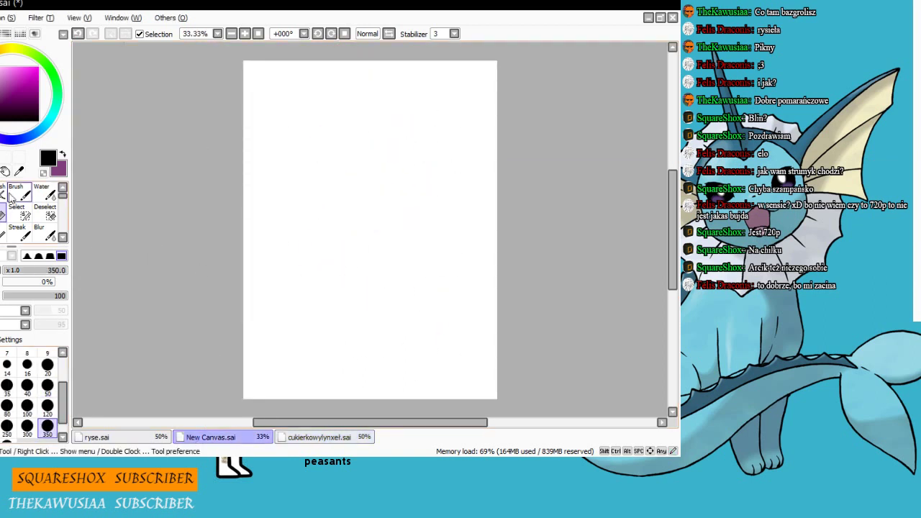
# Sketch a cartoon cat's head in black with the pencil at size 5, adding half-closed eyes, a nose and a smirk
pyautogui.click(3, 193)
pyautogui.rightClick(339, 194)
pyautogui.click(21, 120)
pyautogui.moveTo(380, 201)
pyautogui.mouseDown()
pyautogui.moveTo(392, 204)
pyautogui.moveTo(396, 228)
pyautogui.mouseUp()
pyautogui.moveTo(338, 230); pyautogui.dragTo(370, 212)
pyautogui.moveTo(378, 199)
pyautogui.mouseDown()
pyautogui.moveTo(402, 216)
pyautogui.moveTo(354, 230)
pyautogui.mouseUp()
pyautogui.moveTo(368, 230)
pyautogui.mouseDown()
pyautogui.moveTo(387, 218)
pyautogui.moveTo(389, 229)
pyautogui.mouseUp()
pyautogui.moveTo(344, 242)
pyautogui.mouseDown()
pyautogui.moveTo(352, 251)
pyautogui.moveTo(379, 252)
pyautogui.moveTo(367, 252)
pyautogui.mouseUp()
pyautogui.moveTo(350, 253)
pyautogui.mouseDown()
pyautogui.moveTo(370, 248)
pyautogui.moveTo(355, 261)
pyautogui.moveTo(388, 209)
pyautogui.moveTo(375, 205)
pyautogui.mouseUp()
# Clean up the cat's head with the eraser and sketch its tall pointed ears, cheek fur and jawline
pyautogui.click(3, 214)
pyautogui.moveTo(389, 213)
pyautogui.mouseDown()
pyautogui.moveTo(407, 182)
pyautogui.moveTo(398, 192)
pyautogui.moveTo(421, 188)
pyautogui.mouseUp()
pyautogui.click(1, 195)
pyautogui.moveTo(419, 188); pyautogui.dragTo(401, 222)
pyautogui.moveTo(336, 185)
pyautogui.mouseDown()
pyautogui.moveTo(365, 206)
pyautogui.moveTo(339, 229)
pyautogui.mouseUp()
pyautogui.moveTo(401, 222); pyautogui.dragTo(416, 236)
pyautogui.moveTo(415, 236)
pyautogui.mouseDown()
pyautogui.moveTo(395, 236)
pyautogui.moveTo(389, 252)
pyautogui.mouseUp()
pyautogui.moveTo(401, 250); pyautogui.dragTo(371, 260)
# Try a body line below the cat's head
pyautogui.moveTo(339, 233)
pyautogui.mouseDown()
pyautogui.moveTo(359, 275)
pyautogui.moveTo(391, 271)
pyautogui.moveTo(356, 328)
pyautogui.mouseUp()
pyautogui.hotkey('ctrl', 'z')
pyautogui.hotkey('ctrl', 'z')
pyautogui.hotkey('ctrl', 'z')
# Sketch the cat's slim upright torso and two legs reaching down to the canvas's lower edge
pyautogui.moveTo(359, 281); pyautogui.dragTo(358, 347)
pyautogui.moveTo(392, 271); pyautogui.dragTo(399, 341)
pyautogui.moveTo(399, 278); pyautogui.dragTo(397, 337)
pyautogui.moveTo(360, 329); pyautogui.dragTo(365, 370)
pyautogui.moveTo(367, 341); pyautogui.dragTo(370, 397)
pyautogui.moveTo(398, 336); pyautogui.dragTo(395, 393)
pyautogui.moveTo(383, 346); pyautogui.dragTo(385, 398)
# Sketch the cat's curved tail and both arms bent with the hands on the hips
pyautogui.moveTo(361, 365)
pyautogui.mouseDown()
pyautogui.moveTo(321, 333)
pyautogui.moveTo(282, 350)
pyautogui.mouseUp()
pyautogui.moveTo(365, 369)
pyautogui.mouseDown()
pyautogui.moveTo(299, 344)
pyautogui.moveTo(315, 333)
pyautogui.moveTo(306, 324)
pyautogui.mouseUp()
pyautogui.moveTo(363, 280); pyautogui.dragTo(354, 331)
pyautogui.moveTo(399, 274); pyautogui.dragTo(407, 327)
pyautogui.moveTo(359, 291); pyautogui.dragTo(357, 338)
pyautogui.moveTo(403, 284); pyautogui.dragTo(396, 331)
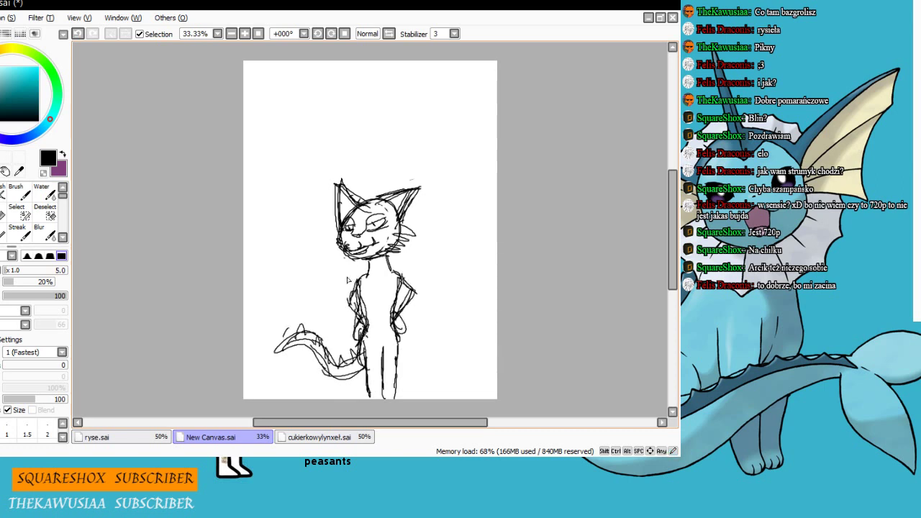
# Sketch a large folded bat wing with long ribs on the tail side of the cat
pyautogui.moveTo(298, 246); pyautogui.dragTo(354, 289)
pyautogui.moveTo(313, 223)
pyautogui.mouseDown()
pyautogui.moveTo(266, 311)
pyautogui.moveTo(266, 388)
pyautogui.mouseUp()
pyautogui.moveTo(291, 264); pyautogui.dragTo(269, 350)
pyautogui.moveTo(303, 265); pyautogui.dragTo(279, 388)
pyautogui.moveTo(353, 291); pyautogui.dragTo(304, 288)
pyautogui.moveTo(307, 289)
pyautogui.mouseDown()
pyautogui.moveTo(312, 333)
pyautogui.moveTo(296, 323)
pyautogui.mouseUp()
pyautogui.moveTo(292, 265)
pyautogui.mouseDown()
pyautogui.moveTo(267, 371)
pyautogui.moveTo(316, 362)
pyautogui.mouseUp()
# Sketch the matching bat wing with a jagged lower edge on the other side and draw a wavy line rising from the mouth
pyautogui.moveTo(408, 286); pyautogui.dragTo(447, 205)
pyautogui.moveTo(446, 204); pyautogui.dragTo(461, 382)
pyautogui.moveTo(452, 278); pyautogui.dragTo(457, 385)
pyautogui.moveTo(435, 275); pyautogui.dragTo(441, 357)
pyautogui.moveTo(423, 284); pyautogui.dragTo(432, 386)
pyautogui.moveTo(402, 272); pyautogui.dragTo(395, 381)
pyautogui.moveTo(405, 298); pyautogui.dragTo(430, 309)
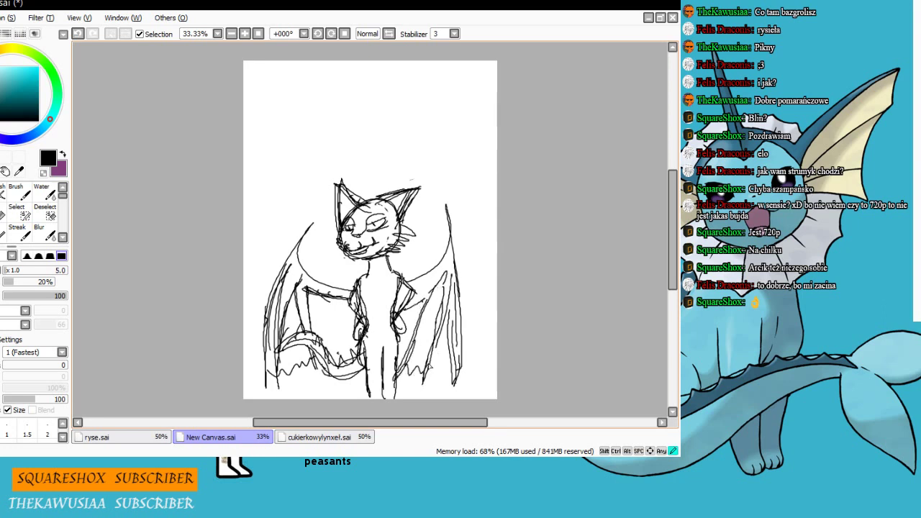
pyautogui.moveTo(395, 368); pyautogui.dragTo(463, 374)
pyautogui.moveTo(349, 255); pyautogui.dragTo(284, 137)
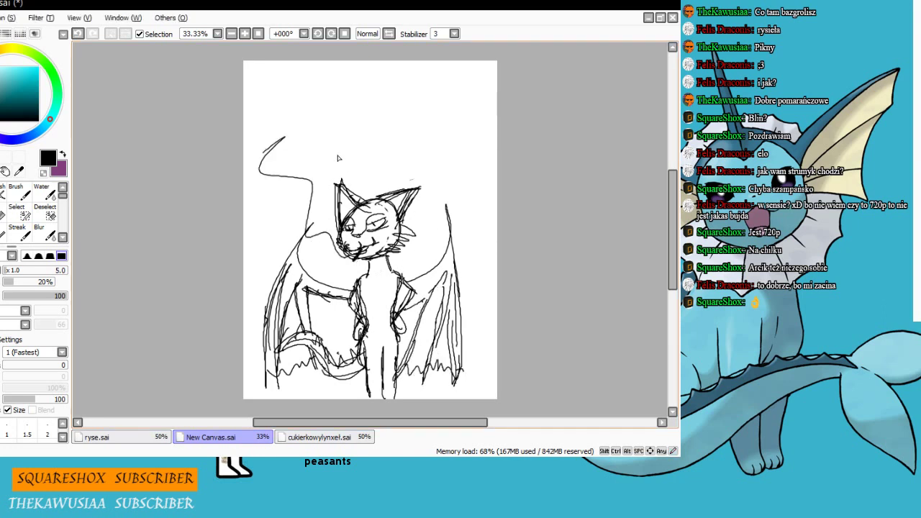
# Try a few rough strokes in the space above the cat's head
pyautogui.moveTo(363, 123); pyautogui.dragTo(368, 134)
pyautogui.moveTo(395, 126); pyautogui.dragTo(403, 131)
pyautogui.moveTo(356, 145)
pyautogui.mouseDown()
pyautogui.moveTo(381, 149)
pyautogui.moveTo(346, 165)
pyautogui.moveTo(323, 139)
pyautogui.mouseUp()
pyautogui.hotkey('ctrl', 'z')
pyautogui.moveTo(392, 148); pyautogui.dragTo(435, 149)
# Handwrite "FASRANT?" just above the cat's ears with the pencil, erasing the stray strokes above it
pyautogui.moveTo(368, 140)
pyautogui.mouseDown()
pyautogui.moveTo(383, 140)
pyautogui.moveTo(338, 136)
pyautogui.moveTo(333, 174)
pyautogui.mouseUp()
pyautogui.press('e')
pyautogui.click(27, 427)
pyautogui.click(0, 193)
pyautogui.moveTo(336, 174); pyautogui.dragTo(347, 172)
pyautogui.moveTo(357, 162); pyautogui.dragTo(350, 174)
pyautogui.moveTo(360, 176); pyautogui.dragTo(383, 175)
pyautogui.moveTo(387, 176); pyautogui.dragTo(396, 164)
pyautogui.moveTo(397, 164); pyautogui.dragTo(404, 177)
pyautogui.moveTo(413, 164); pyautogui.dragTo(418, 173)
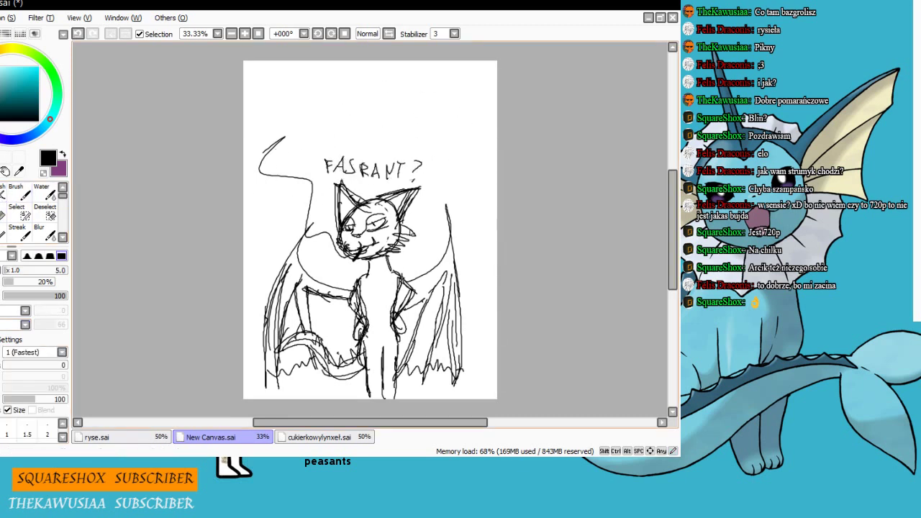